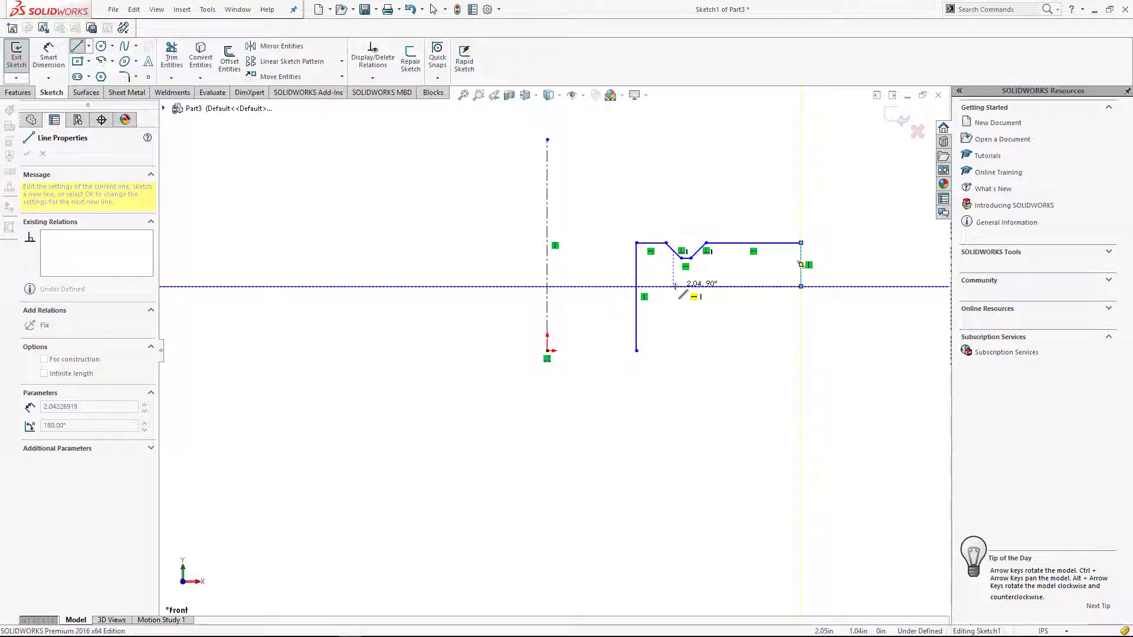
Step: Close the profile with a horizontal flange underside, a vertical hub side about 1.03 in long and a bottom edge about 0.64 in long
click(680, 286)
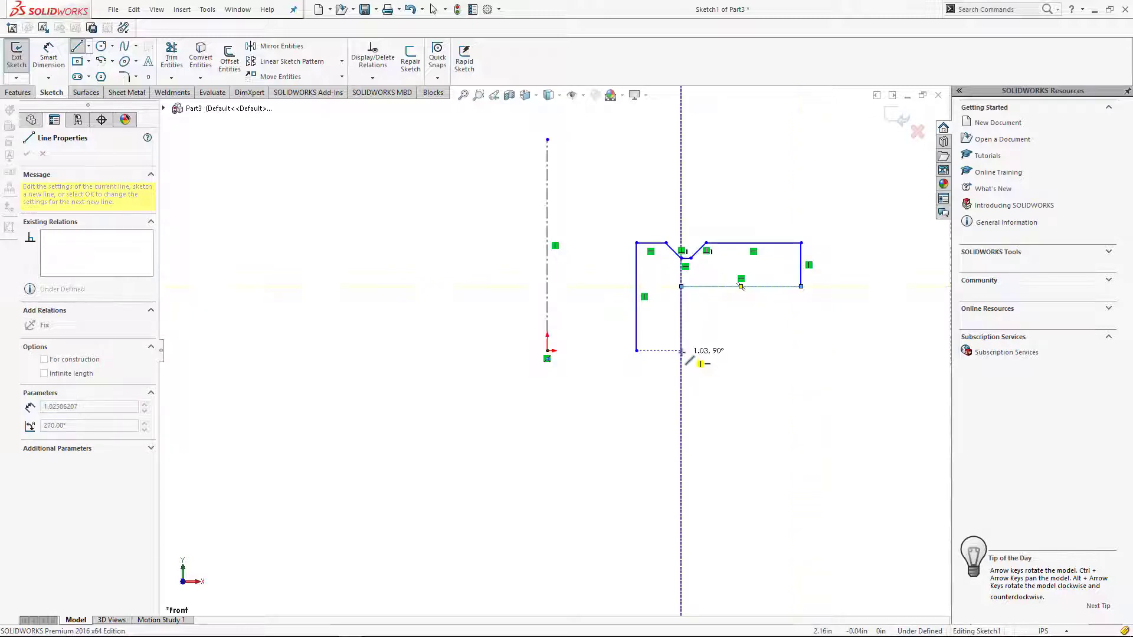
click(681, 350)
click(641, 350)
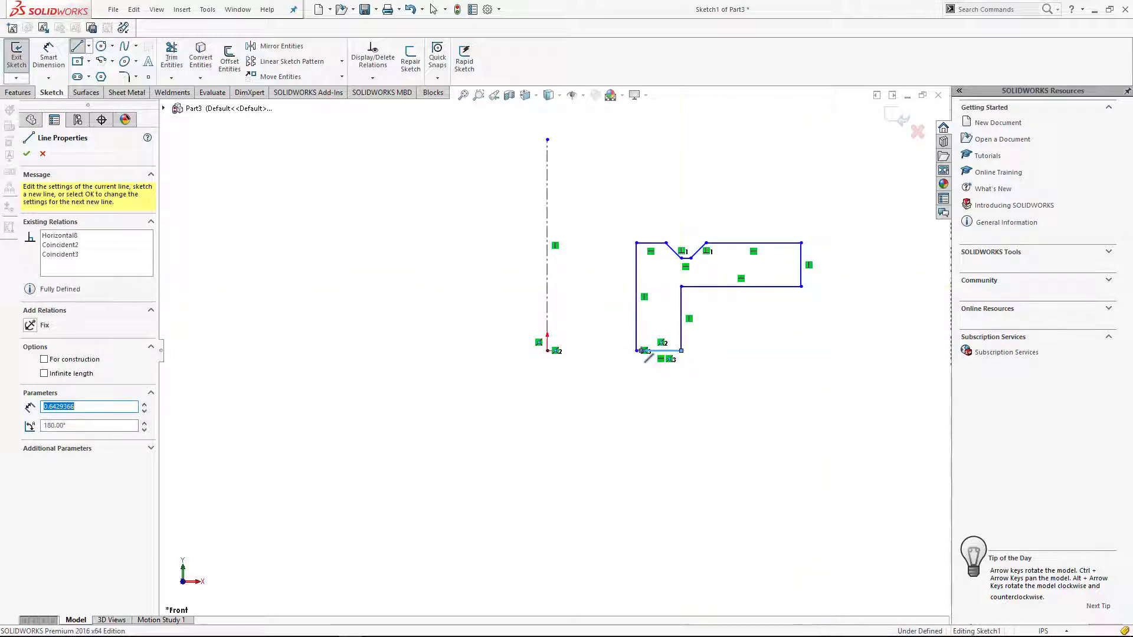
key(Escape)
Step: Merge the two loose endpoints at the hub's lower inner corner, where the bottom edge meets the inner vertical line
scroll(657, 345, down, 5)
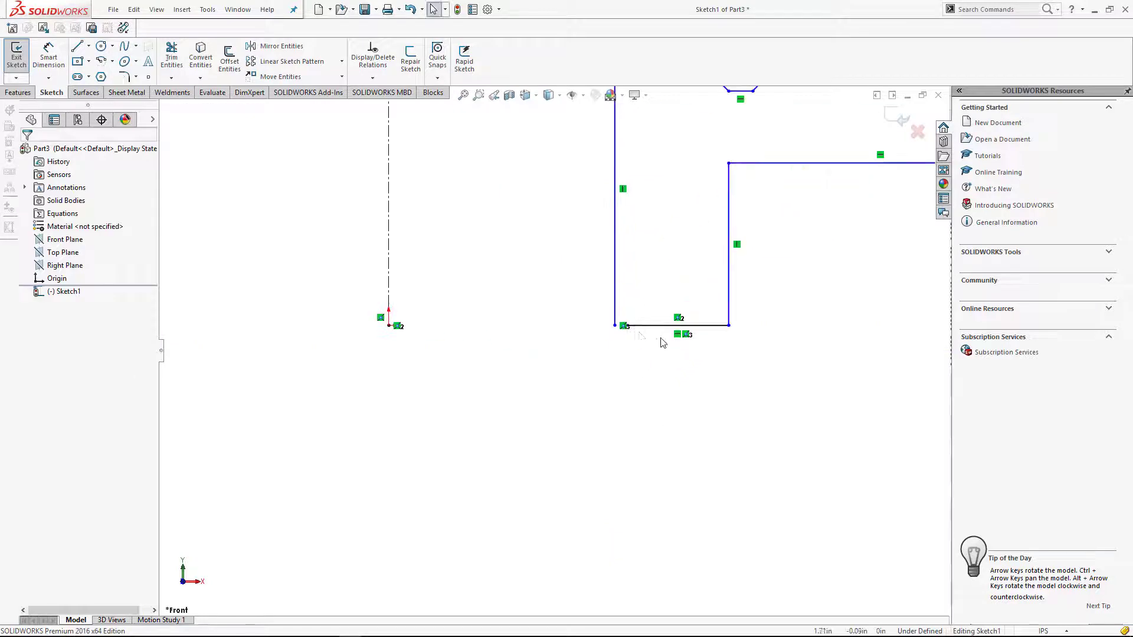
click(615, 326)
ctrl+click(626, 325)
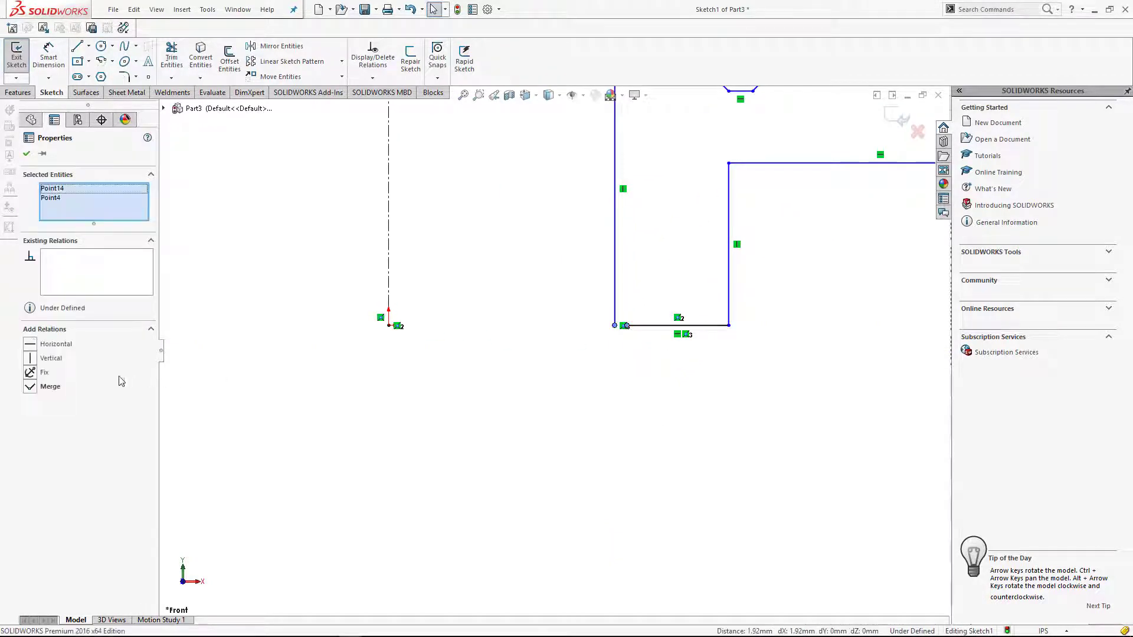
click(31, 387)
click(483, 419)
scroll(534, 430, up, 4)
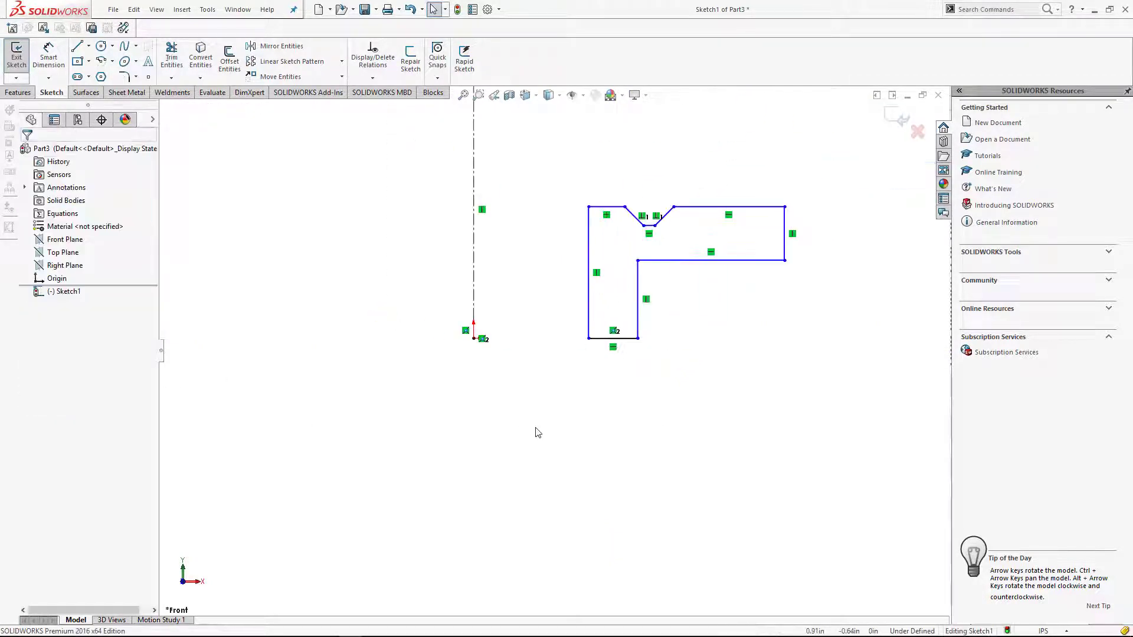
Step: Draw a vertical centerline upward from the midpoint of the gasket groove's bottom line to above the flange face
scroll(764, 417, down, 3)
scroll(555, 330, up, 5)
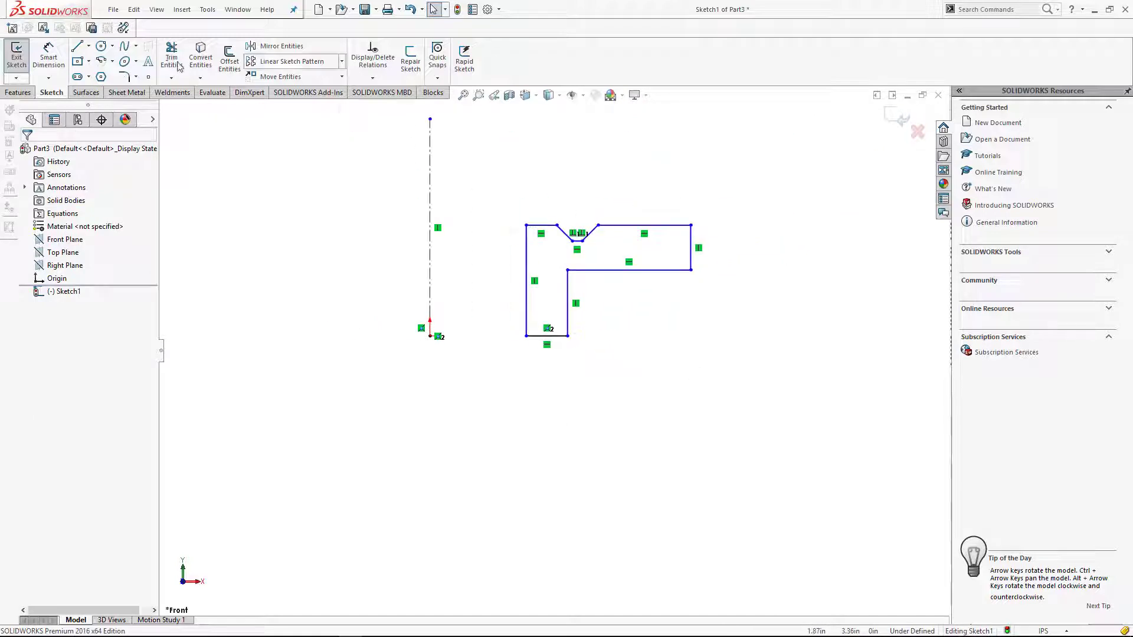
click(89, 46)
click(112, 72)
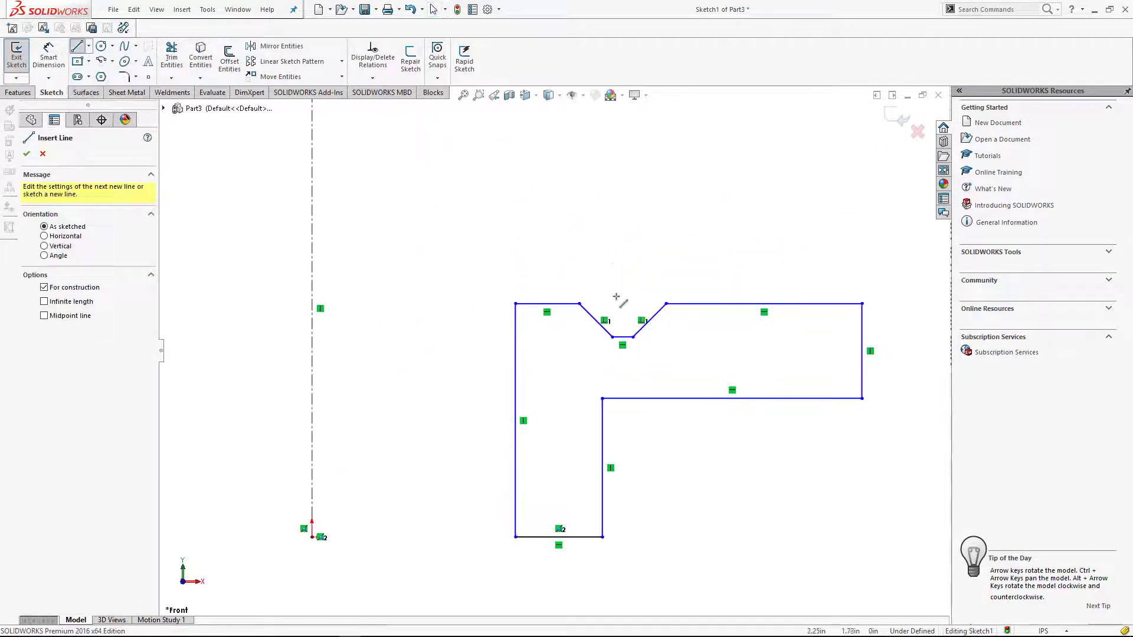
scroll(532, 177, down, 3)
click(623, 336)
click(623, 239)
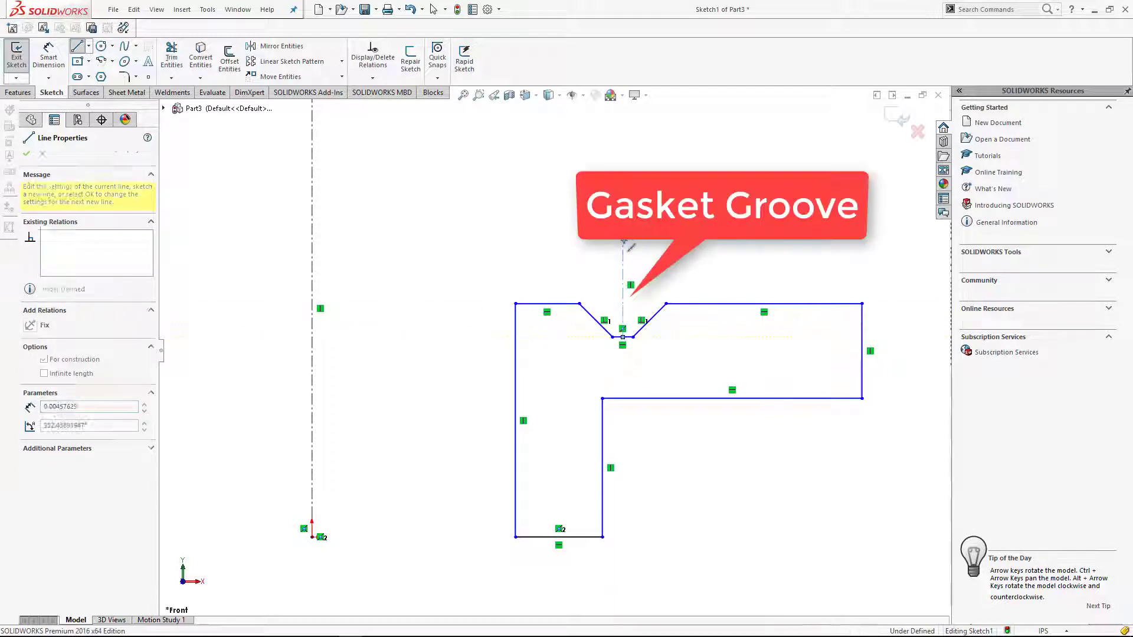
key(Escape)
Step: Remove the perpendicular relation between the groove's sloped sides and make them symmetric about the groove centerline
scroll(645, 355, down, 2)
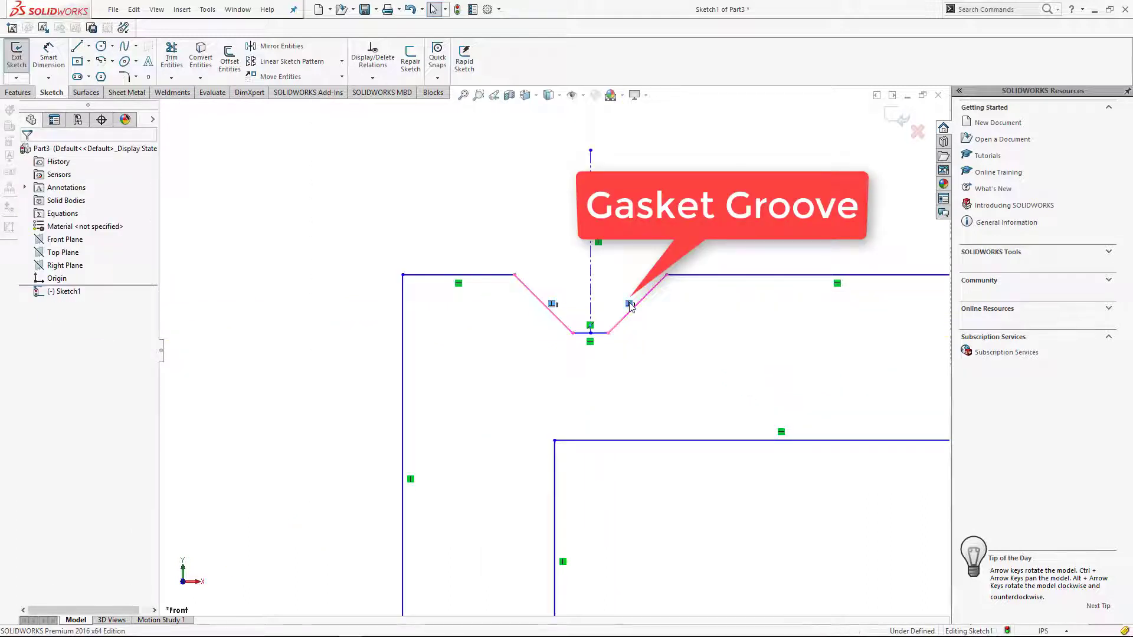
click(624, 317)
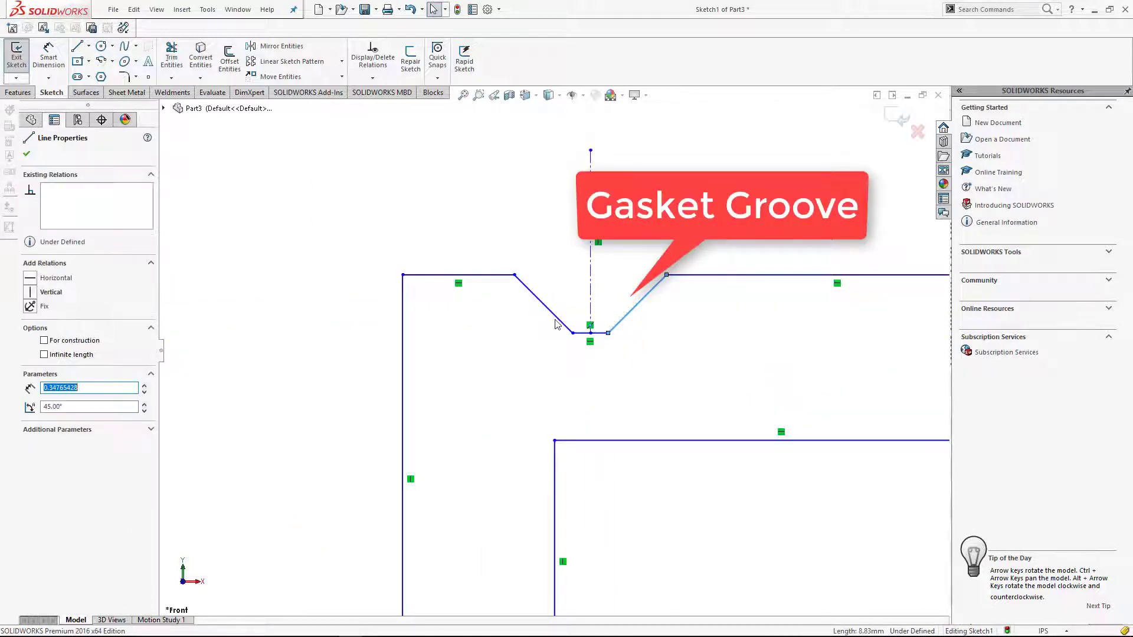
ctrl+click(556, 318)
ctrl+click(590, 298)
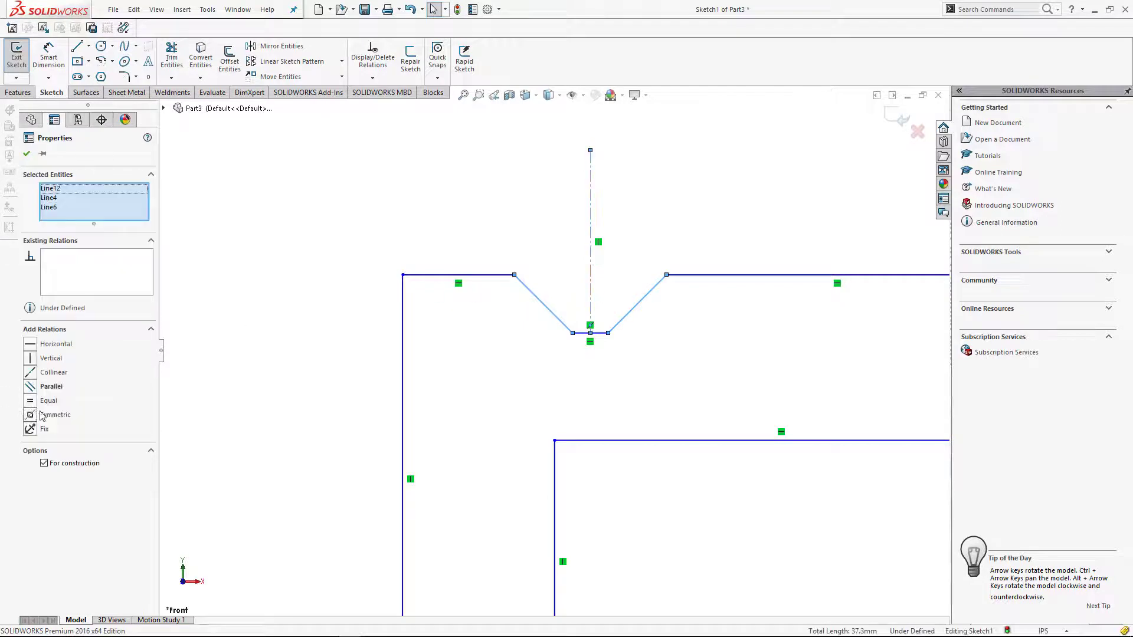
click(35, 415)
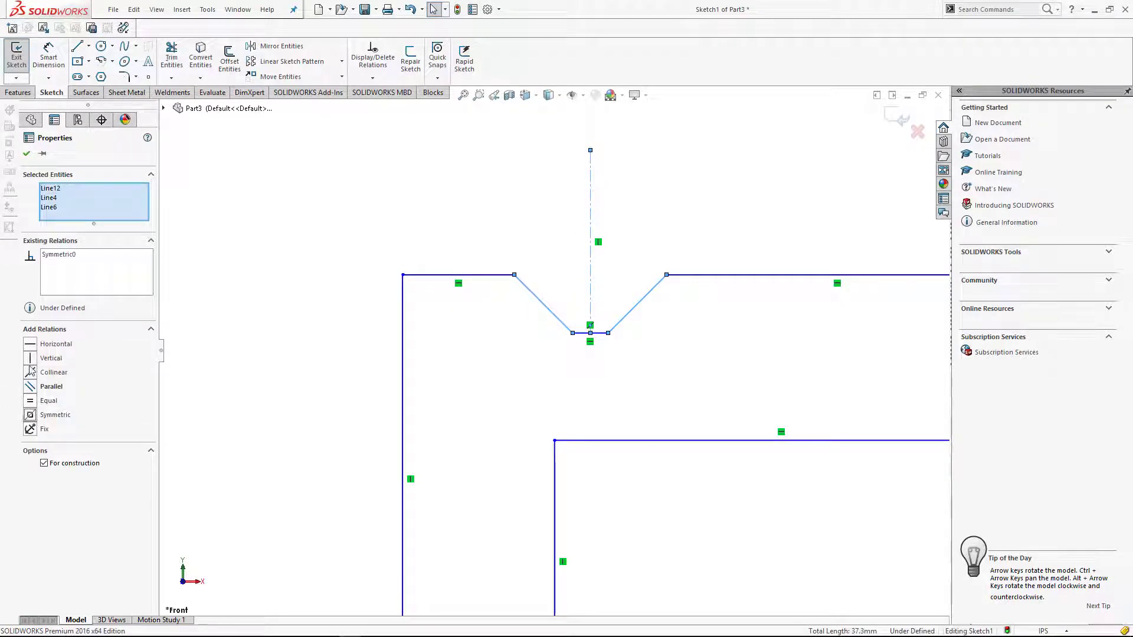
click(26, 153)
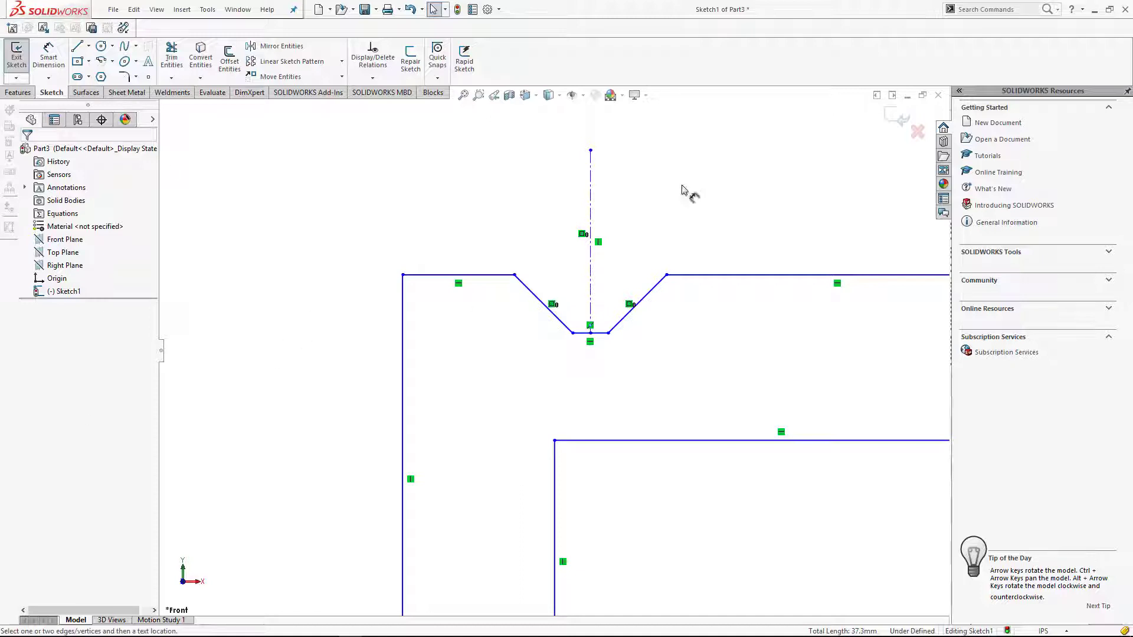
Step: Dimension the gasket groove's top opening between its two upper corners and set the width to 15/32 in
key(d)
click(514, 275)
click(667, 275)
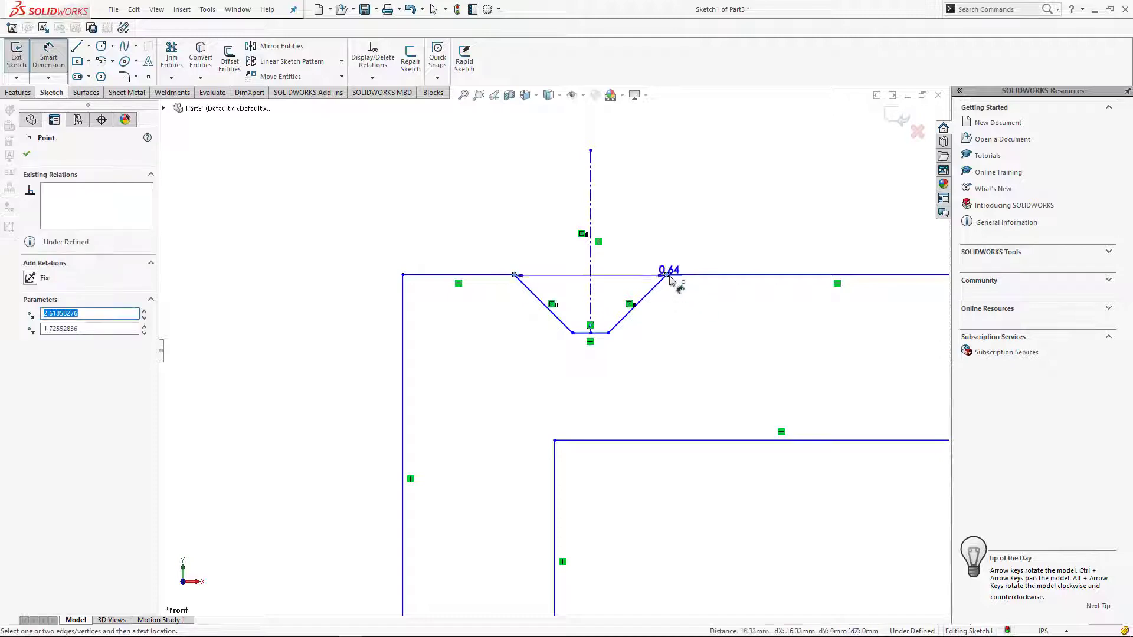
click(642, 372)
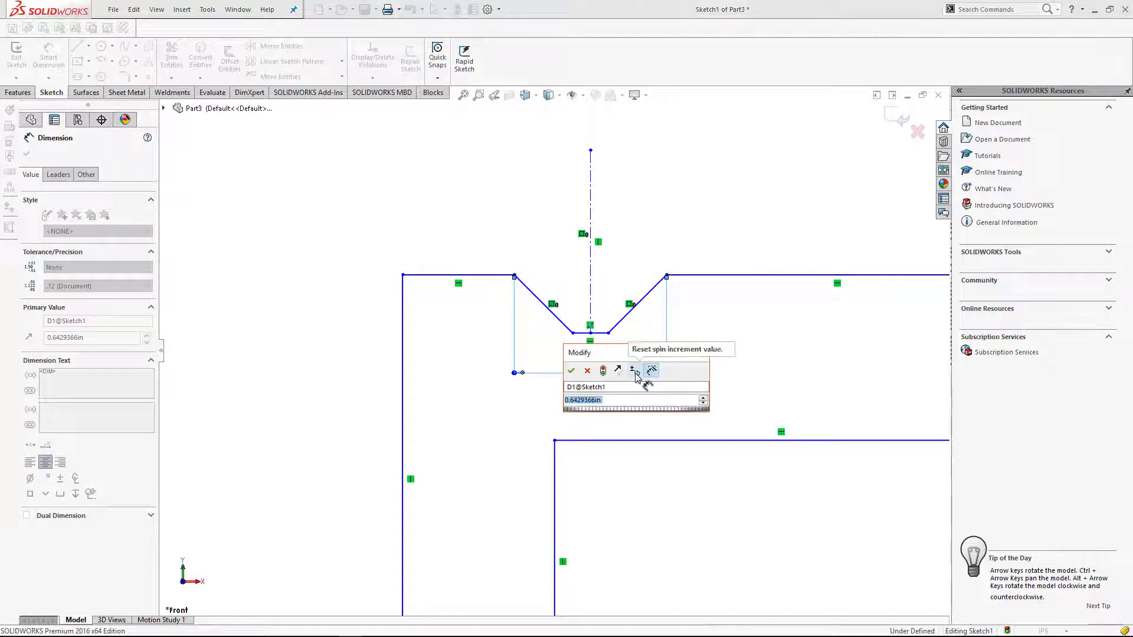
text(15/32)
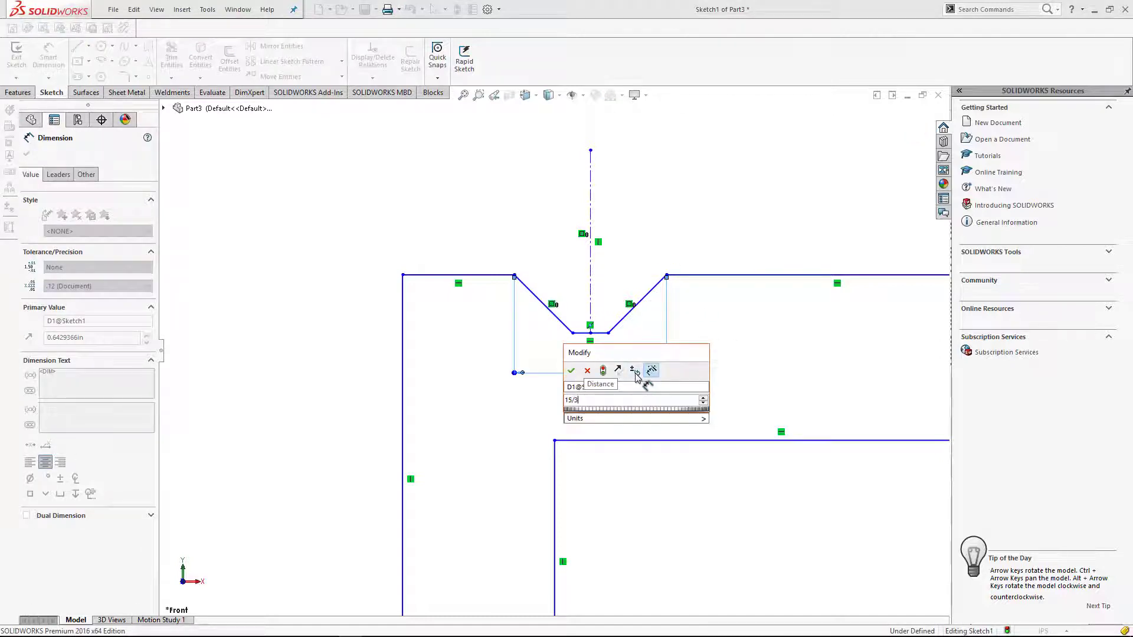
key(Return)
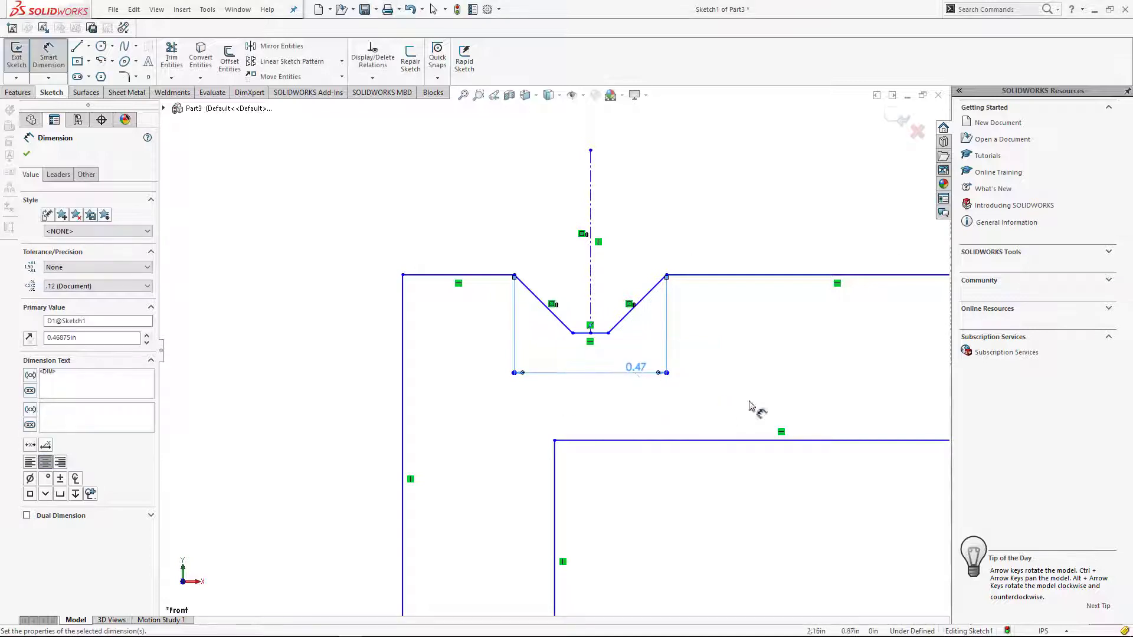
click(781, 400)
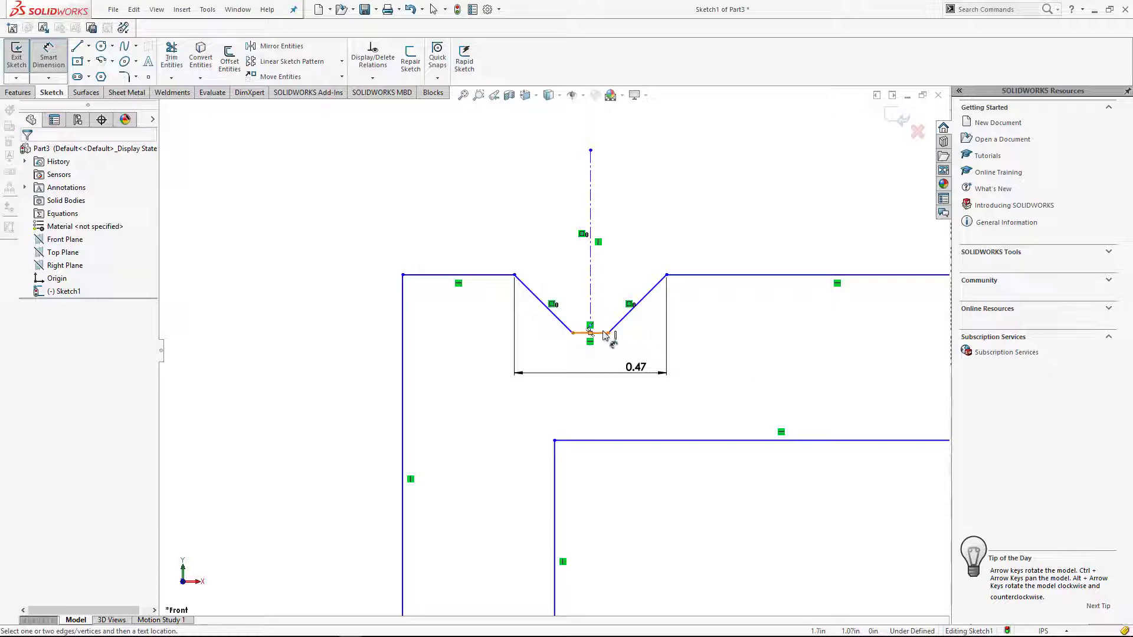
Step: Dimension the groove depth from its bottom line to the inner top edge and set it to 5/16 in
click(466, 275)
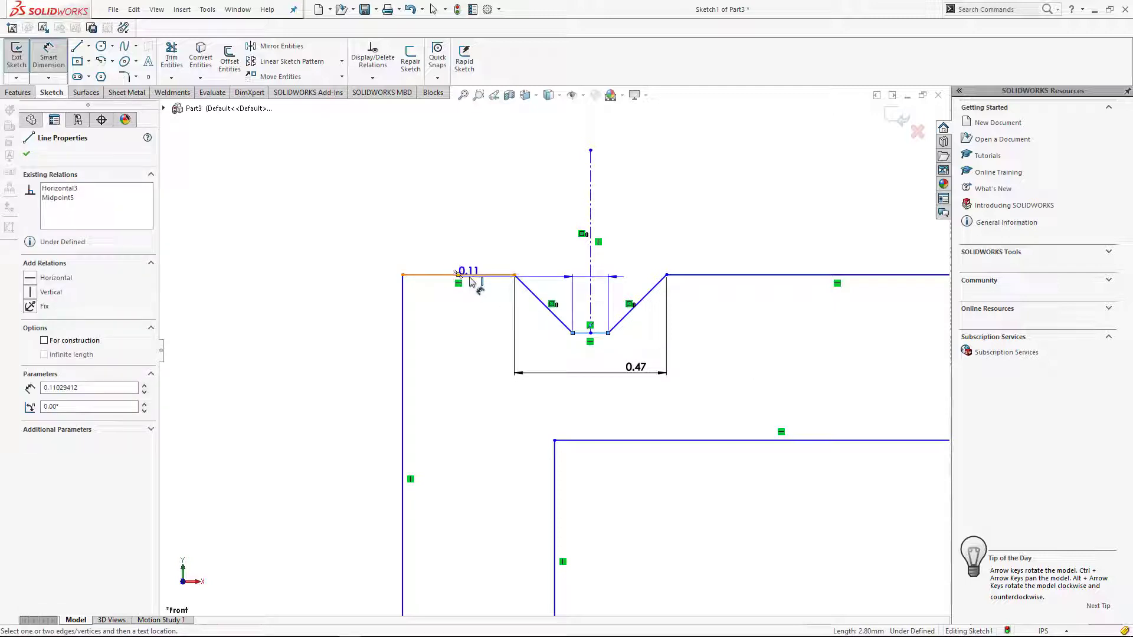
click(475, 323)
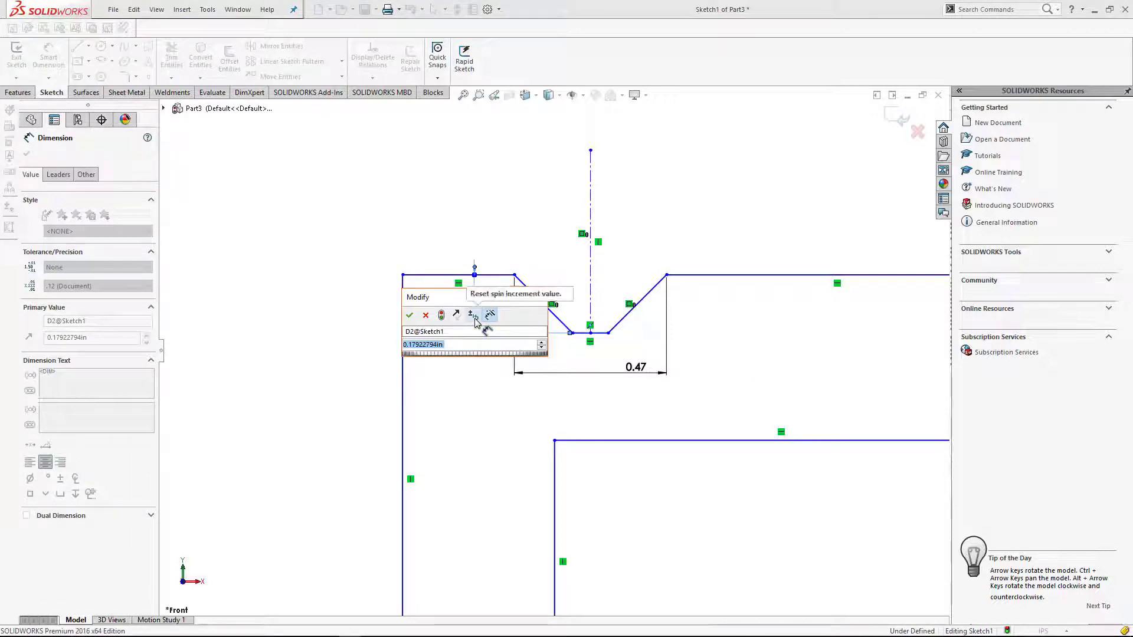
text(5/16)
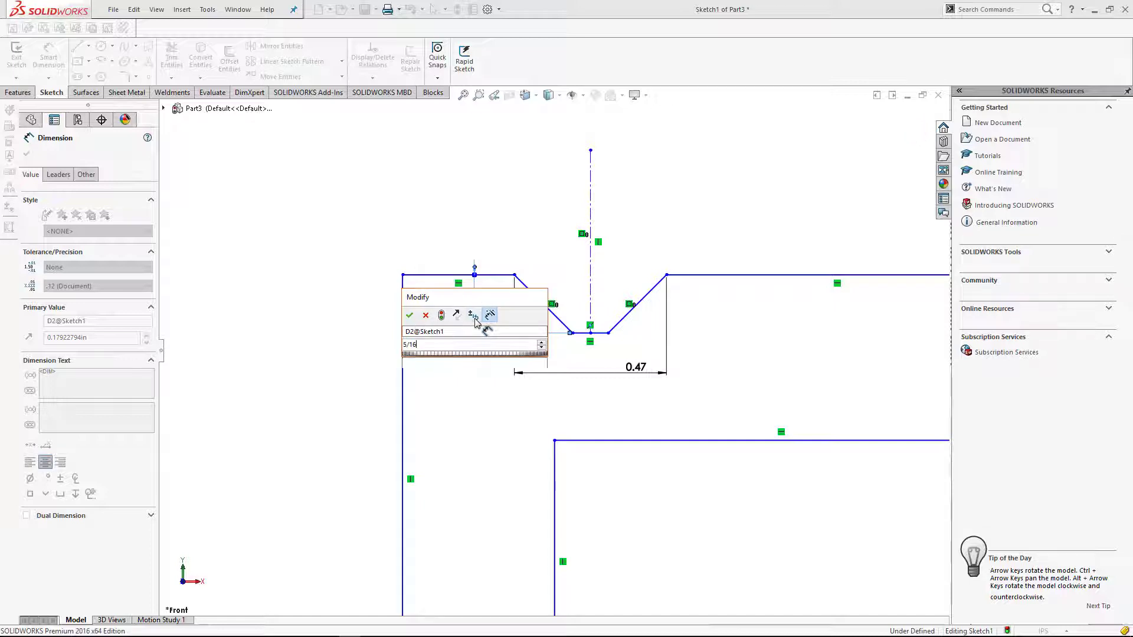
key(Return)
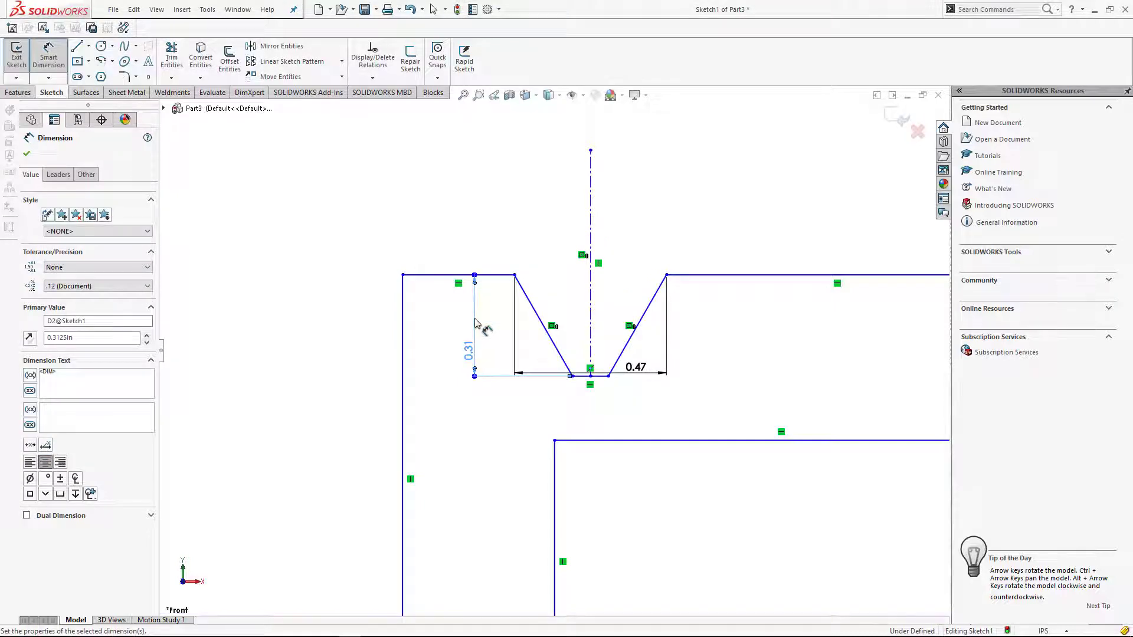
scroll(553, 352, up, 2)
scroll(773, 406, up, 2)
key(Escape)
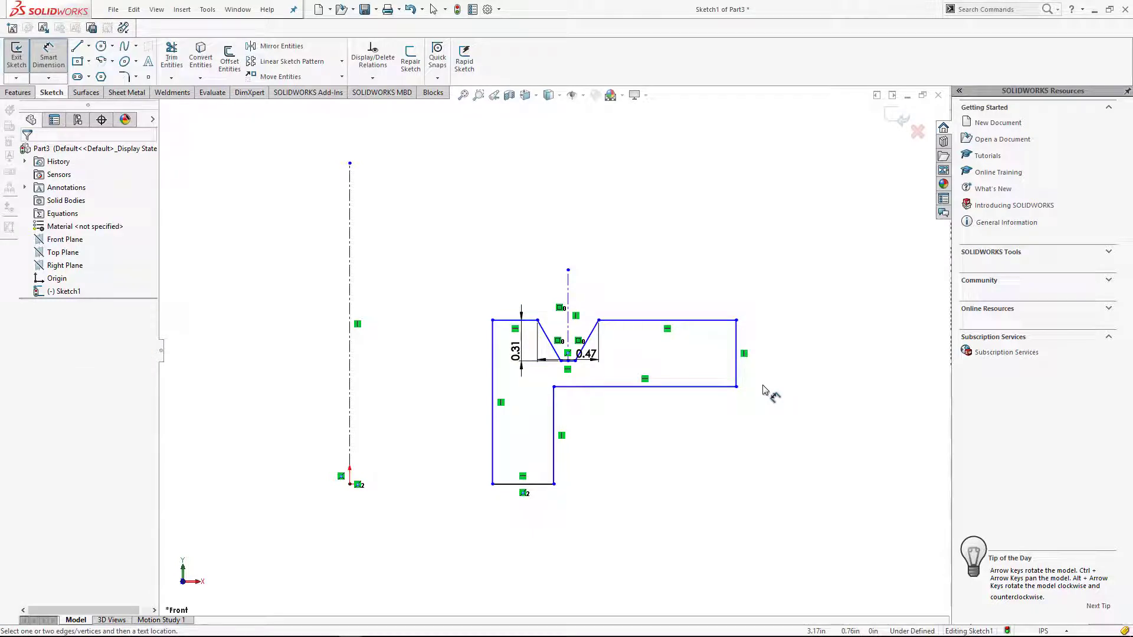
Step: Dimension the flange's thickness between its outer top edge and its underside
click(711, 321)
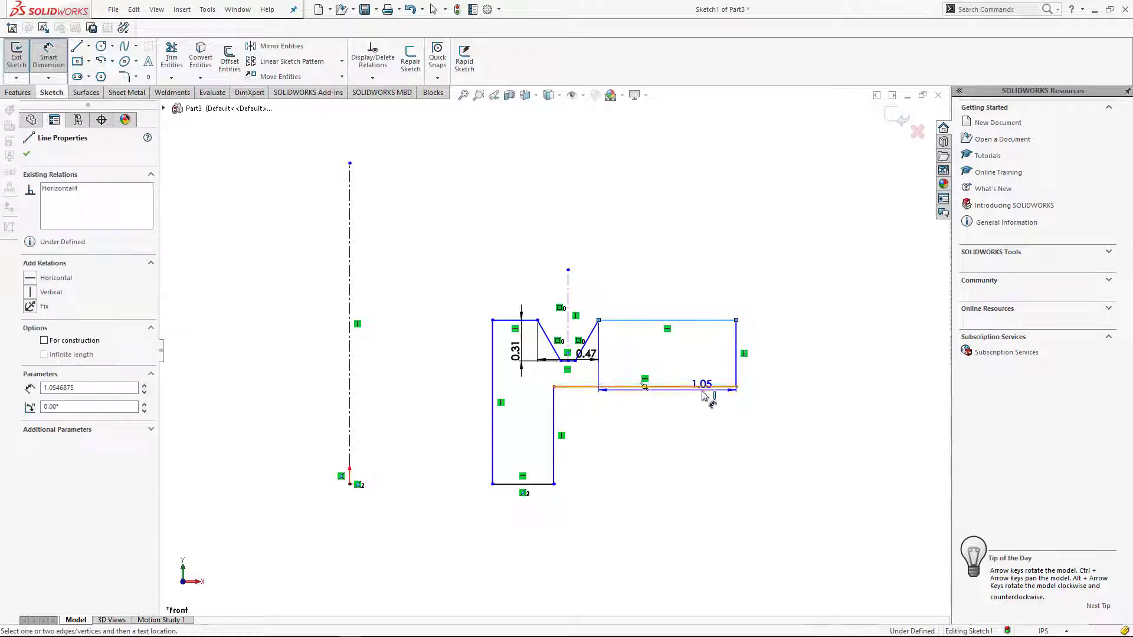
click(702, 387)
click(772, 460)
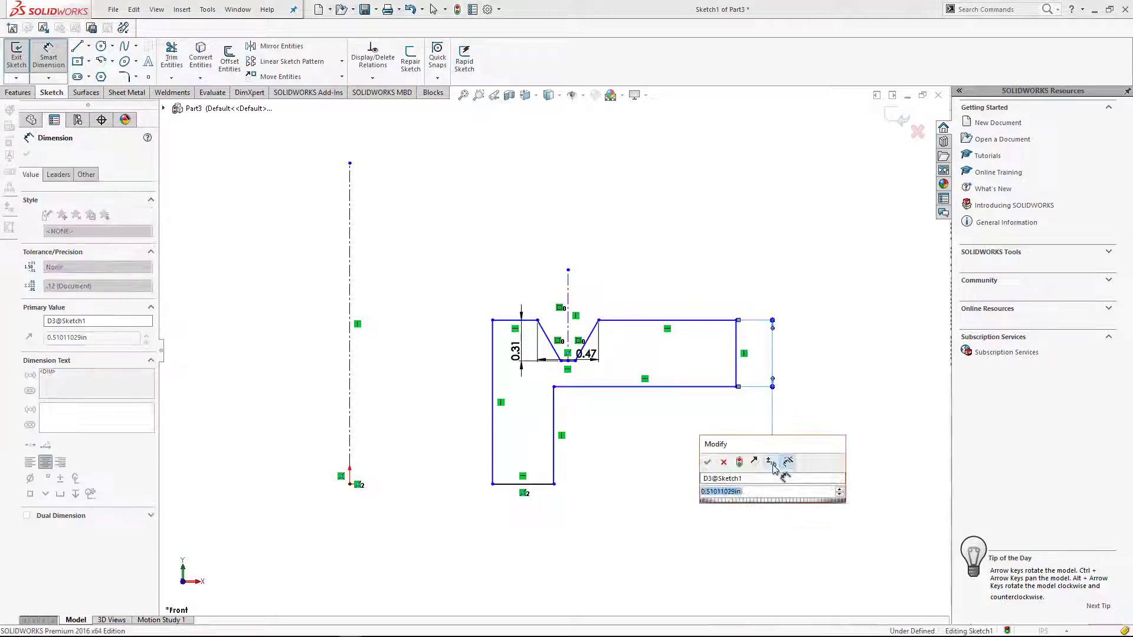
Step: Try a flange thickness of 19/16 in, and undo that value change
text(19/16)
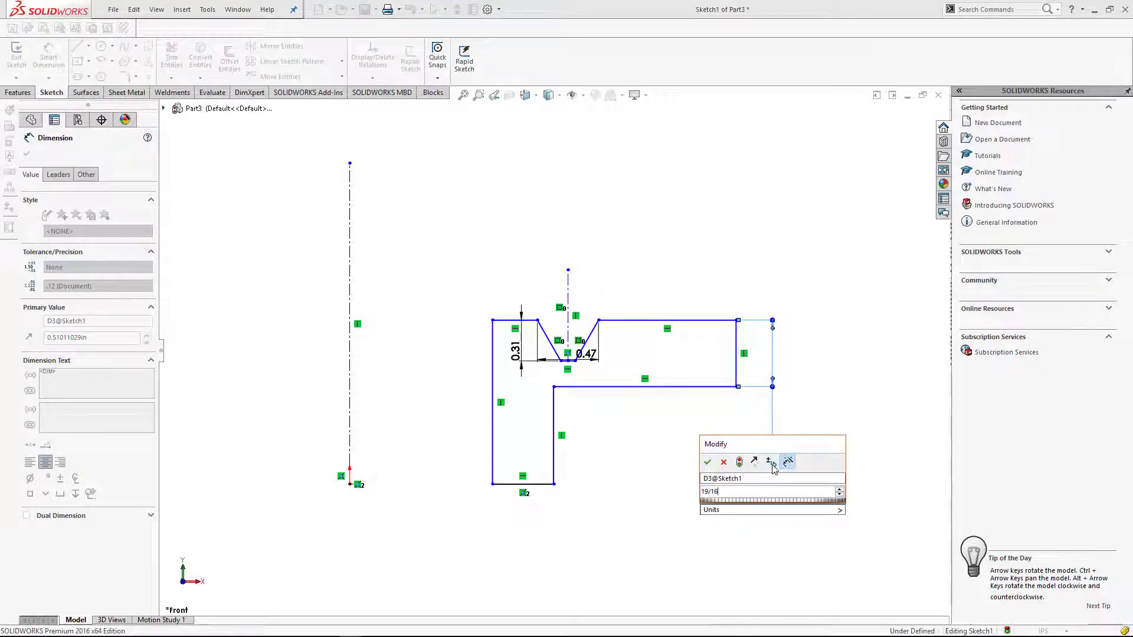
key(Return)
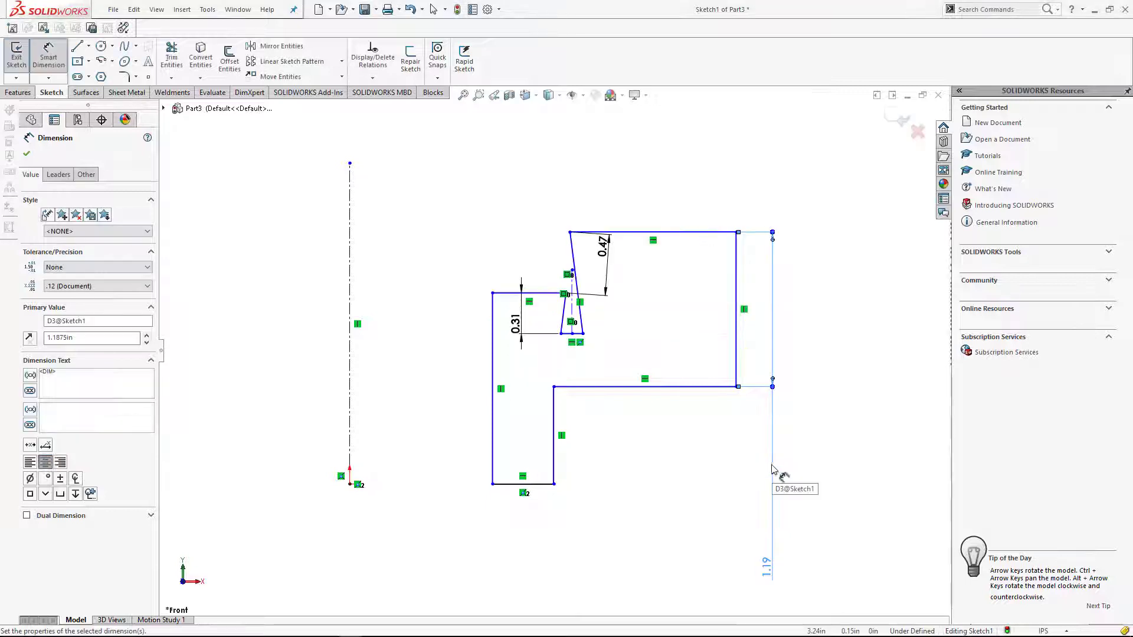
key(Escape)
scroll(546, 346, down, 3)
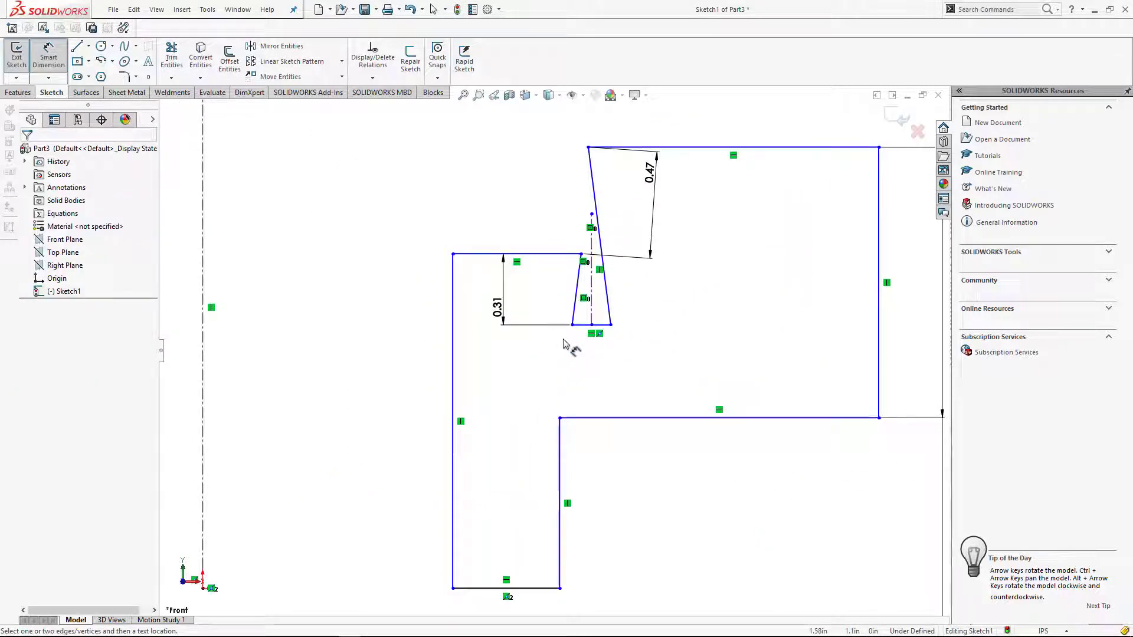
key(ctrl+z)
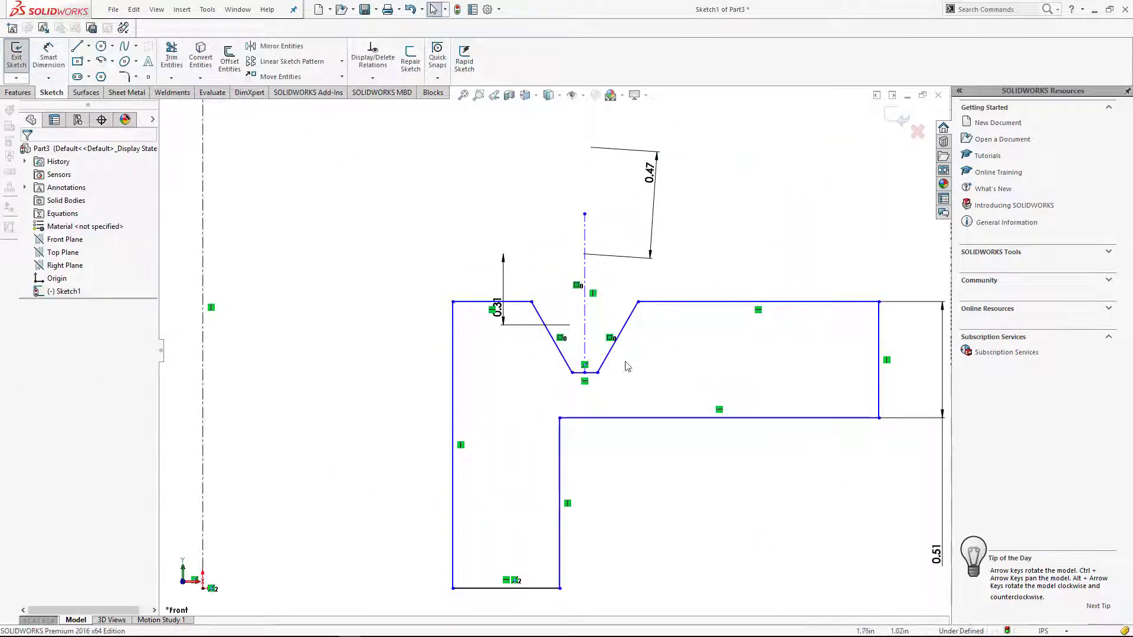
Step: Make the two top edges on either side of the gasket groove collinear
click(709, 302)
ctrl+click(472, 302)
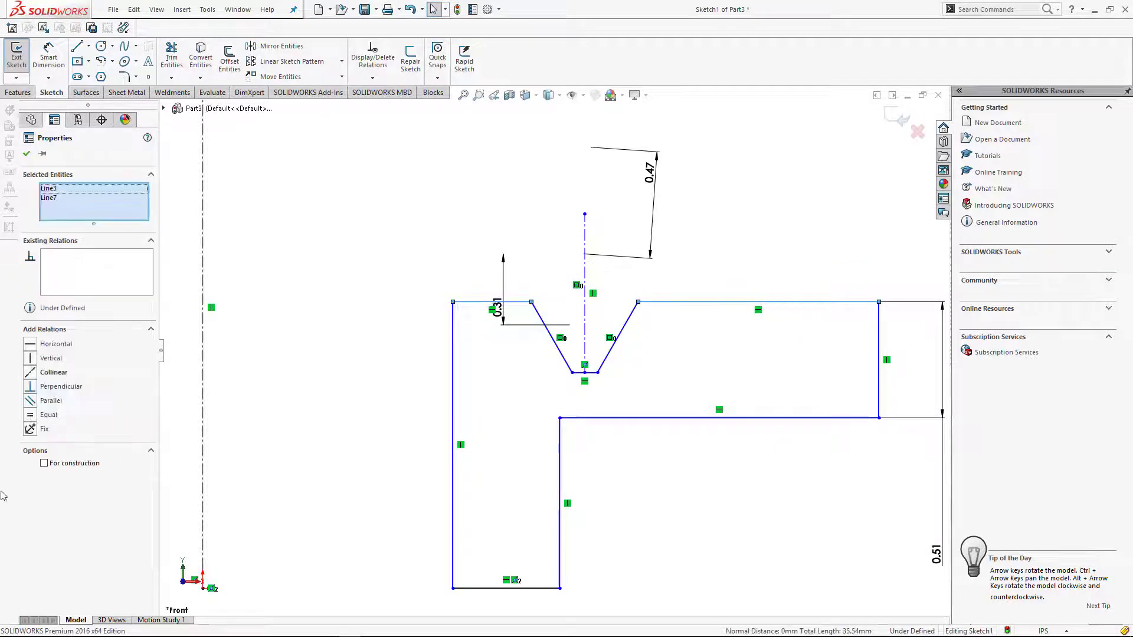
click(53, 372)
click(705, 537)
Step: Set the flange's thickness dimension to 19/16 in
key(f)
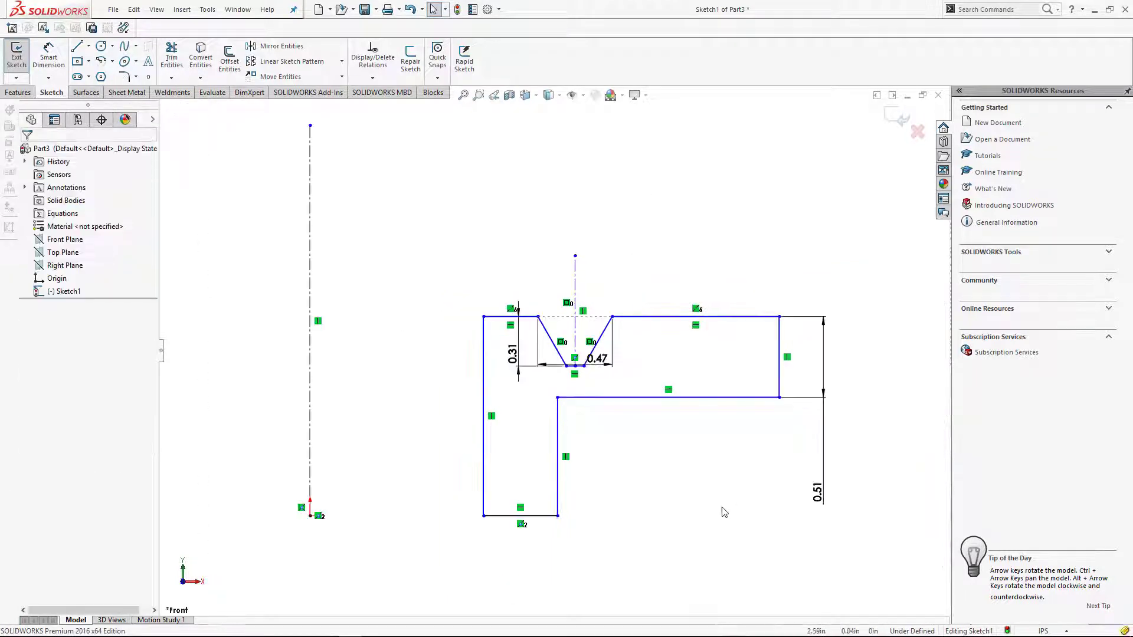
right_click(716, 529)
click(844, 471)
double_click(817, 492)
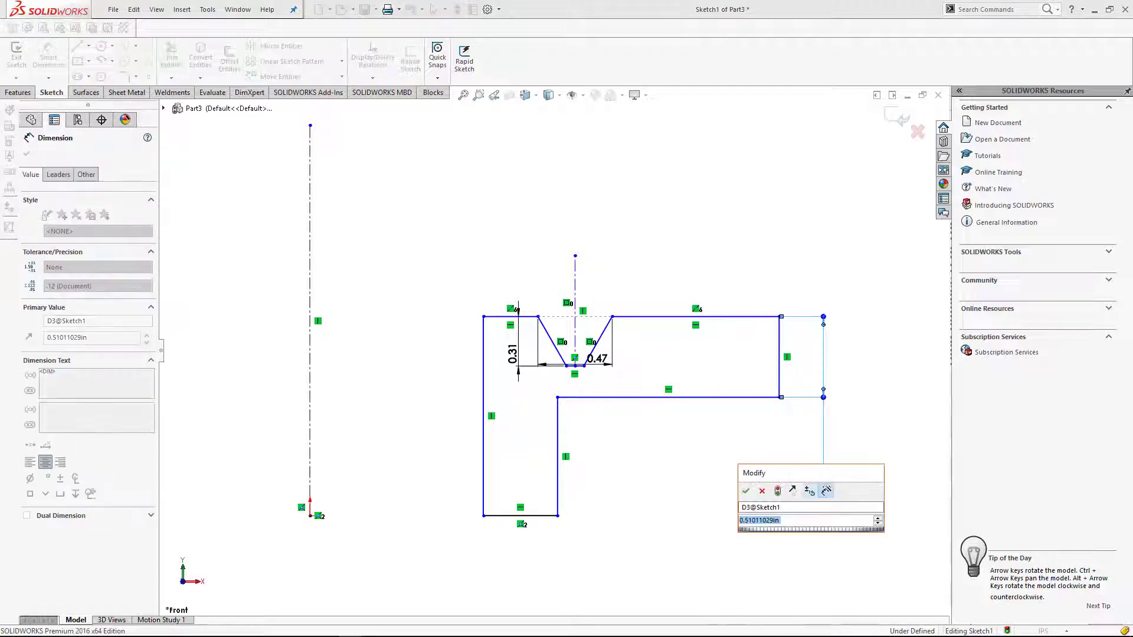
text(19)
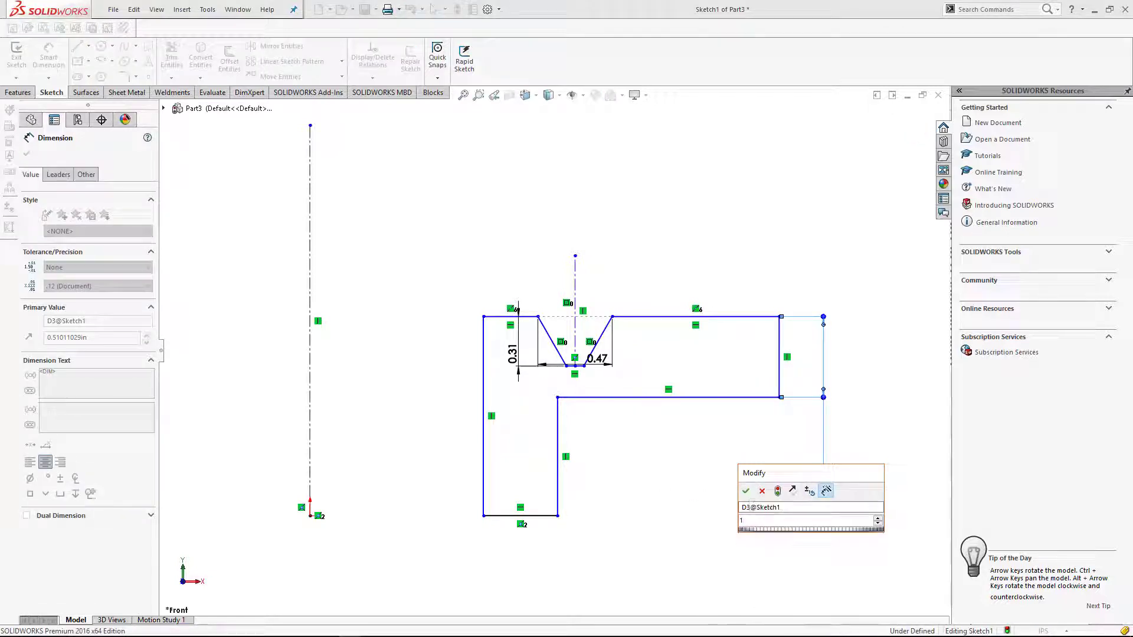
text(/16)
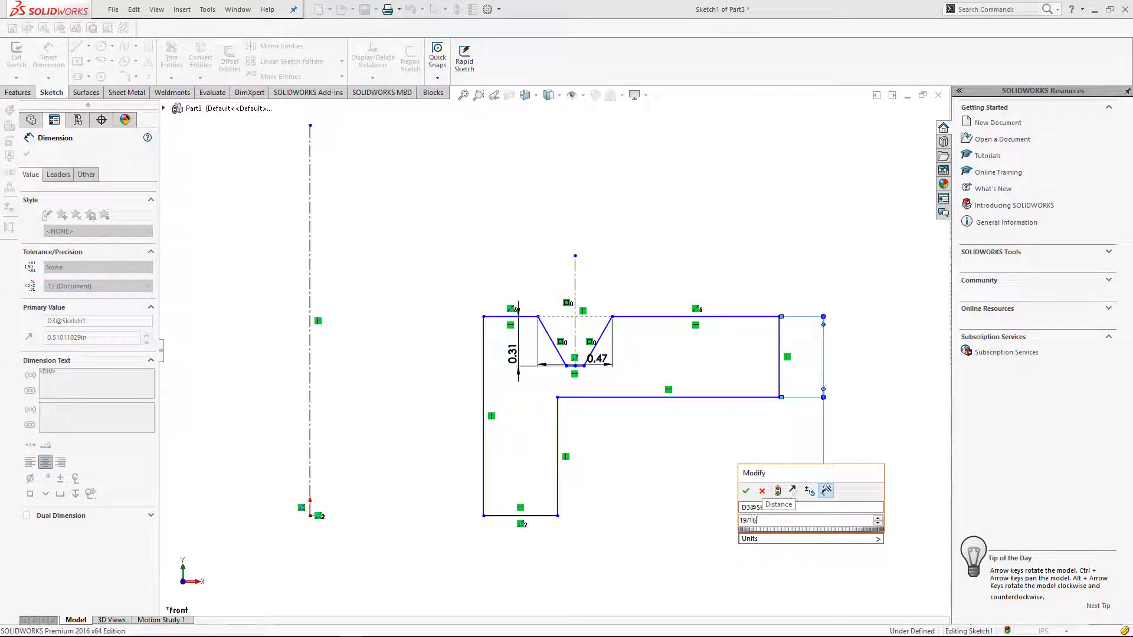
key(Return)
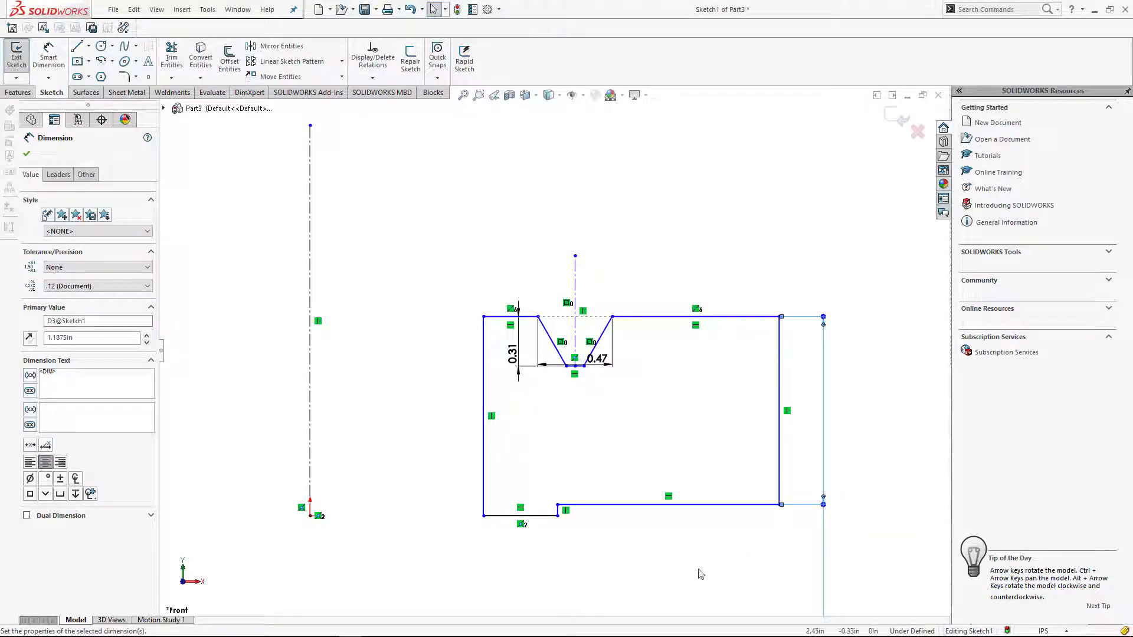
Step: Move the flange's top edge upward to raise its underside and lengthen the hub step below it
click(698, 597)
scroll(683, 329, down, 2)
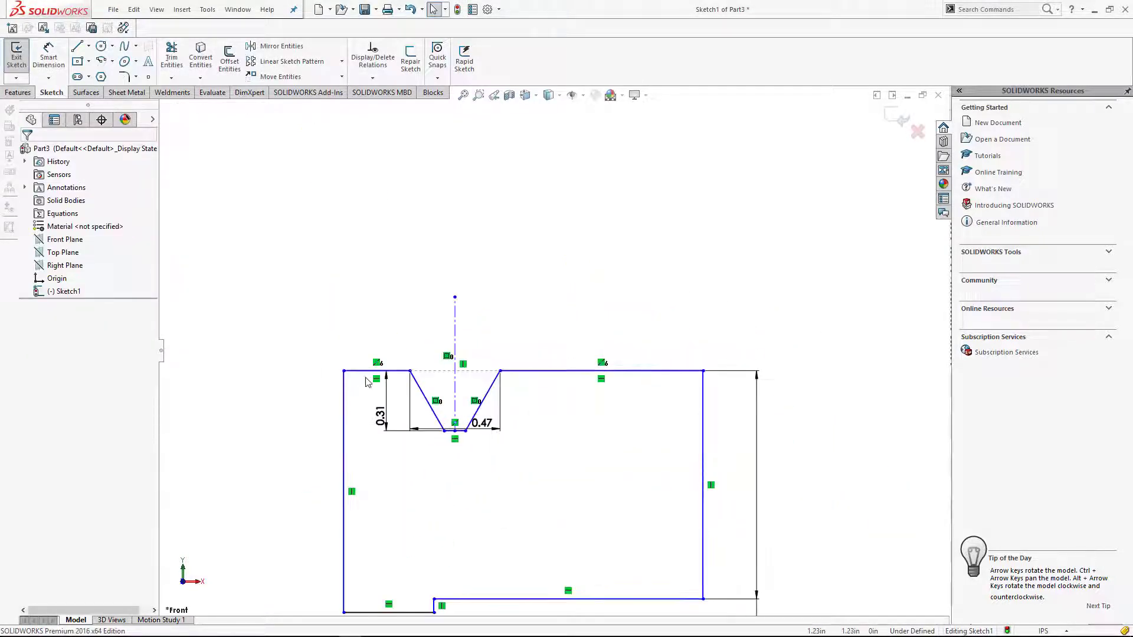
scroll(363, 380, up, 2)
scroll(437, 546, down, 2)
scroll(437, 543, up, 2)
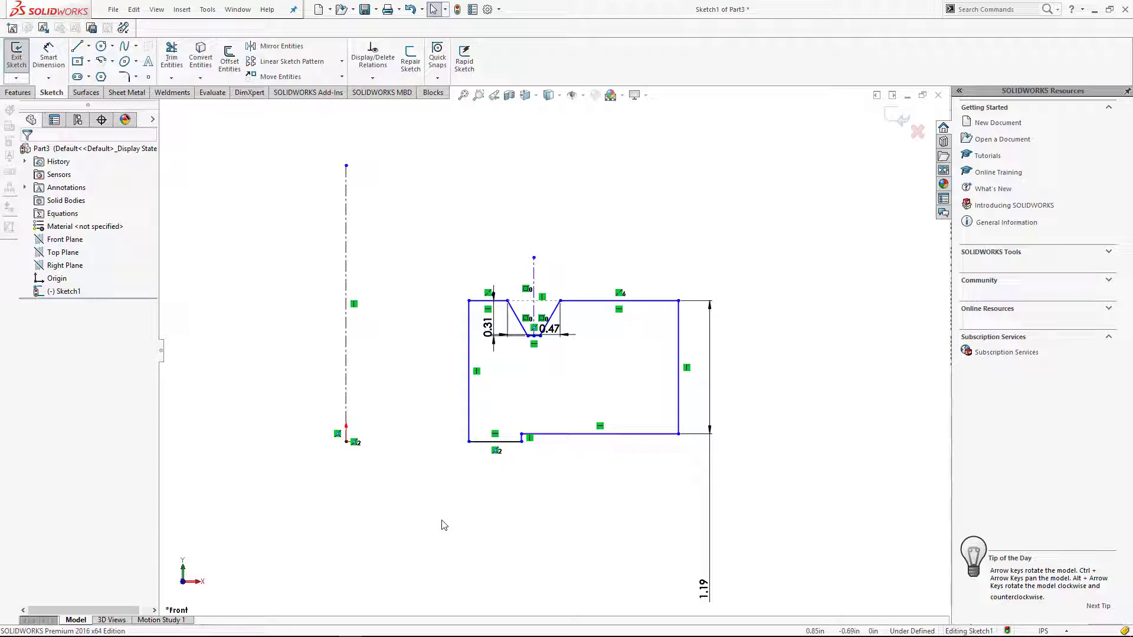
scroll(561, 339, up, 3)
scroll(619, 396, down, 4)
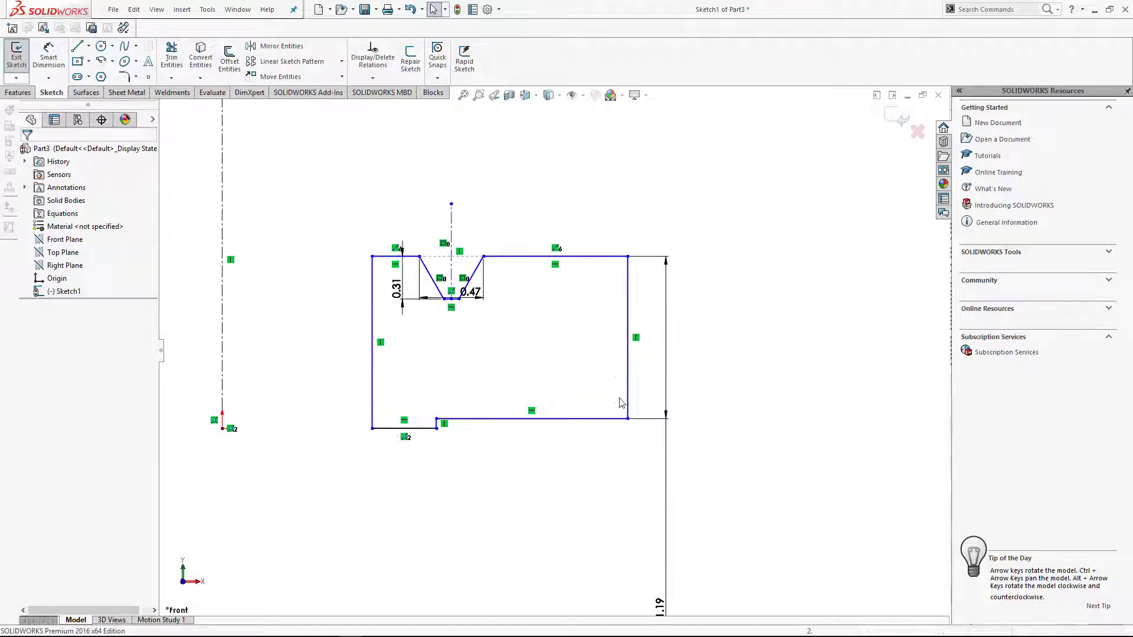
drag(519, 256, 521, 214)
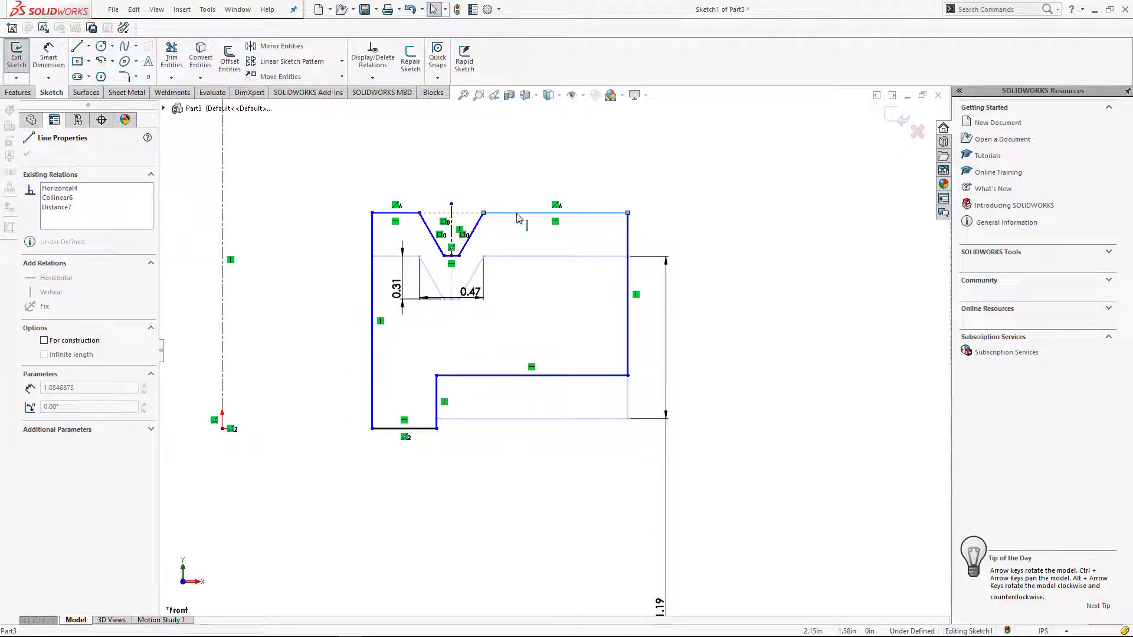
click(826, 295)
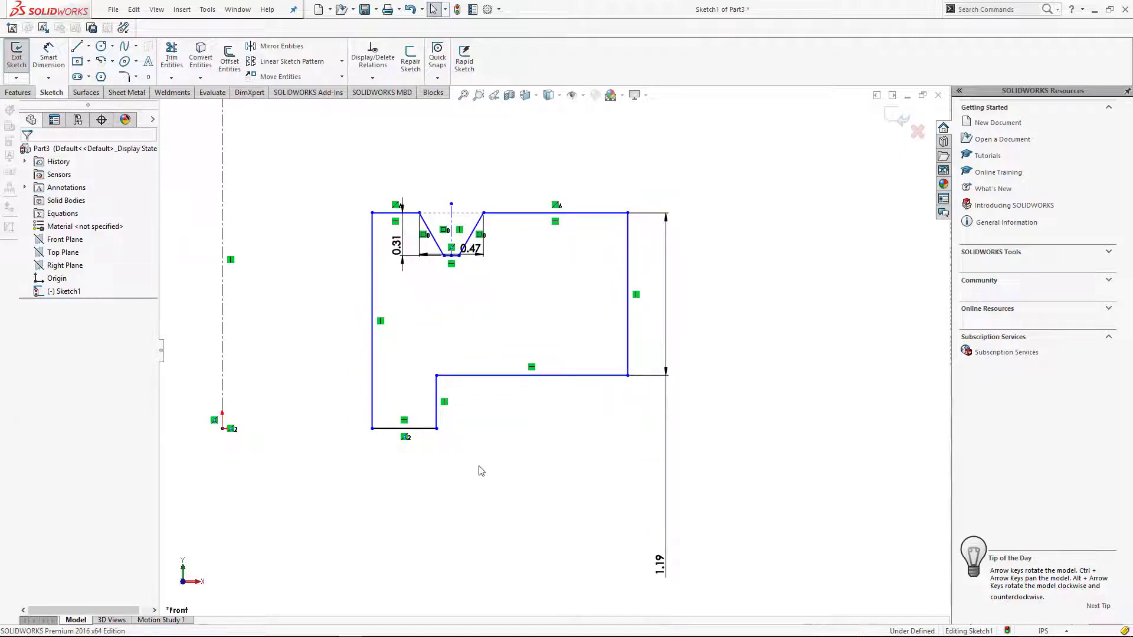
Step: Dimension the hub's outer edge as a diameter about the vertical centerline and set it to 37/8 in
right_drag(476, 527, 487, 326)
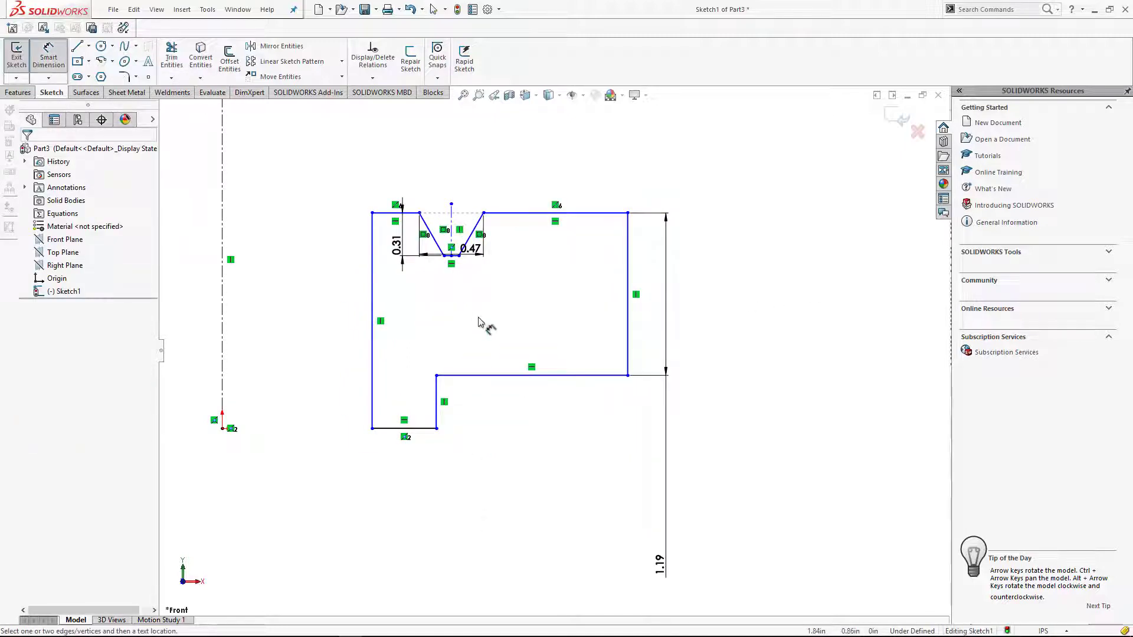
click(437, 420)
click(222, 386)
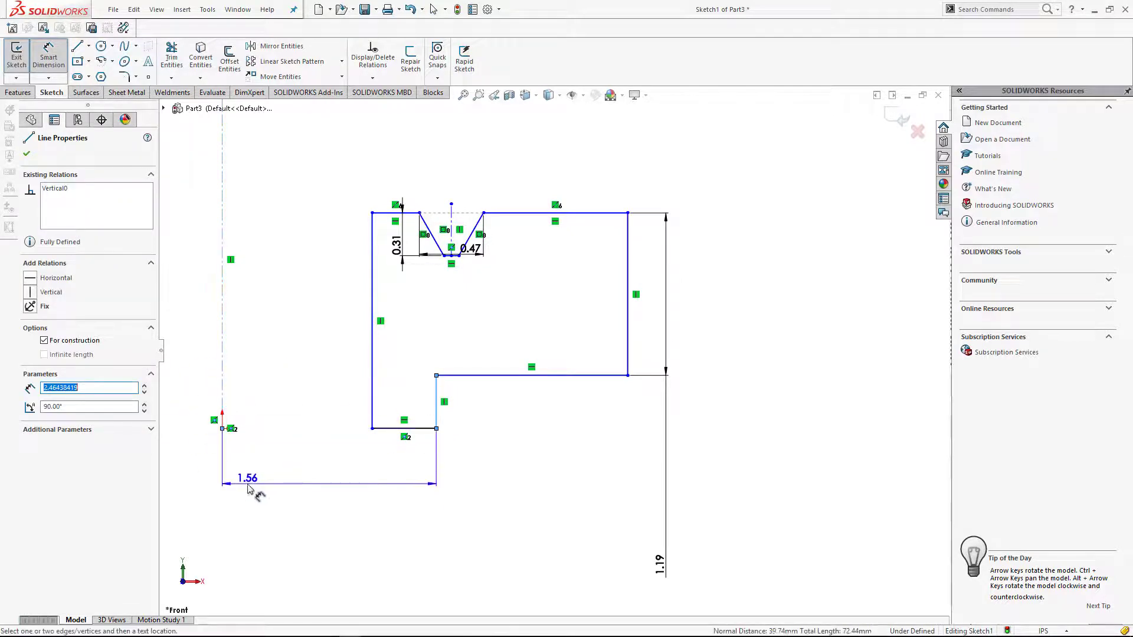
click(207, 489)
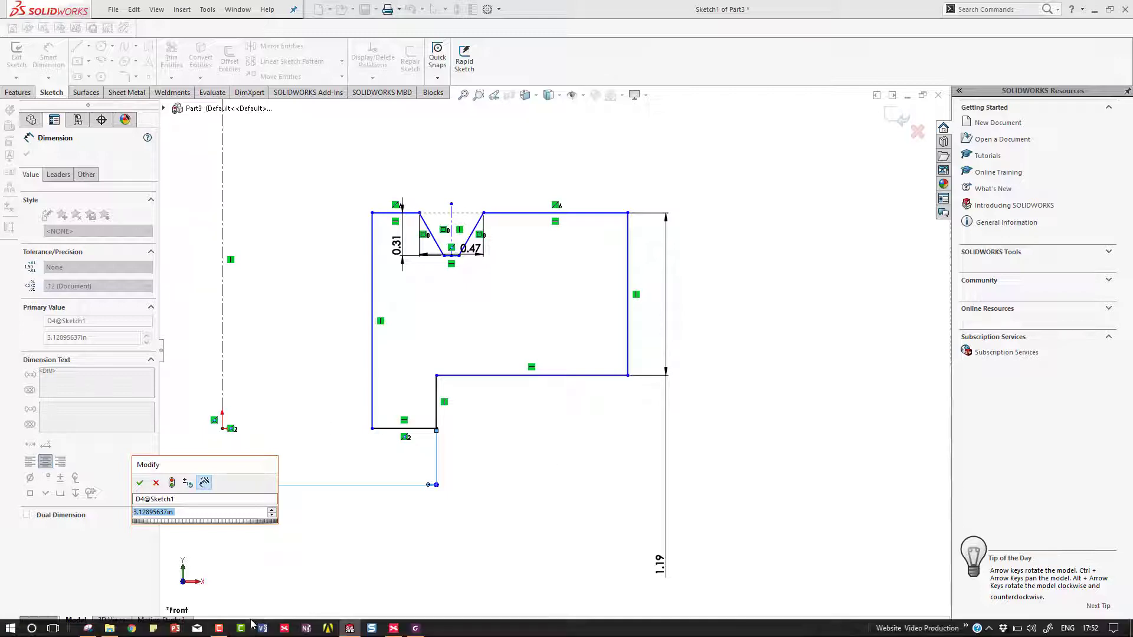
click(219, 629)
scroll(551, 350, up, 3)
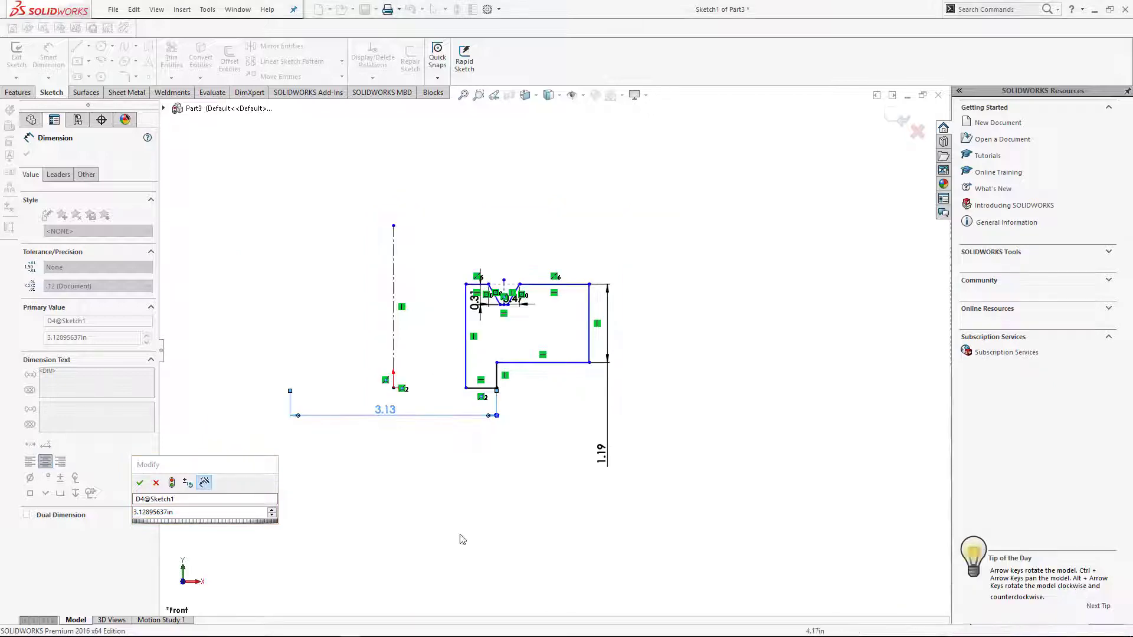
drag(429, 459, 431, 459)
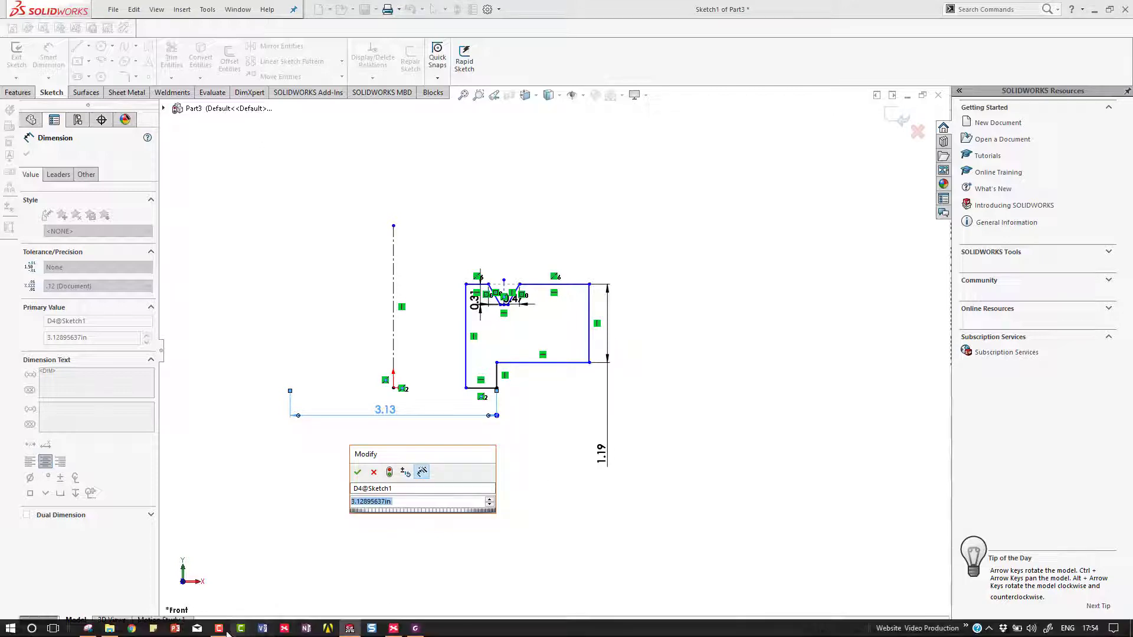
click(219, 628)
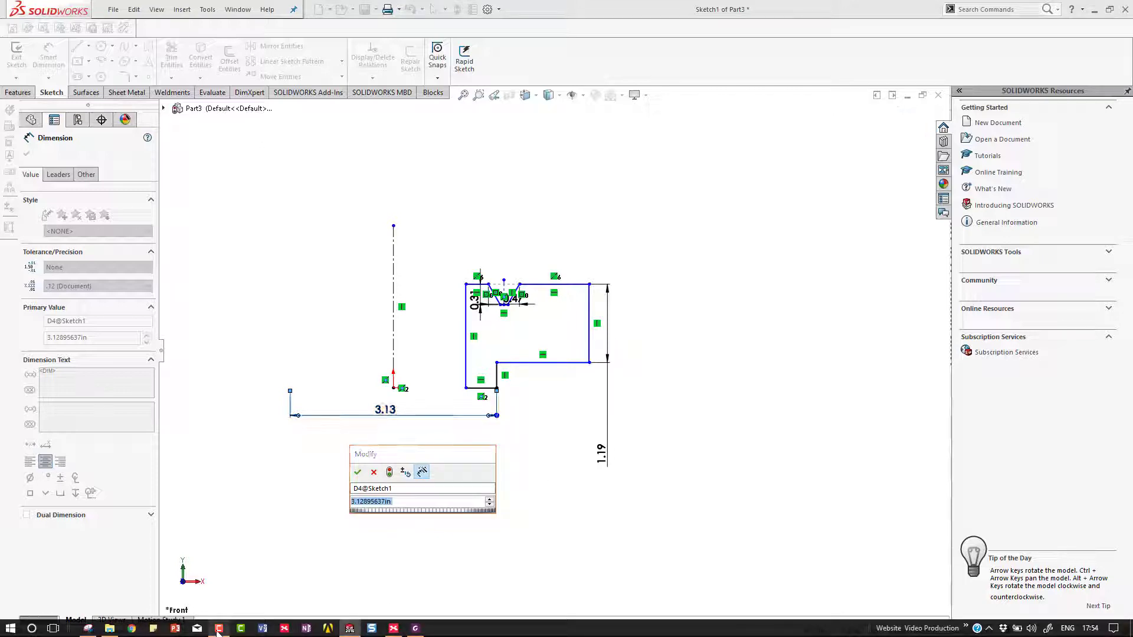
click(411, 504)
text(37/8)
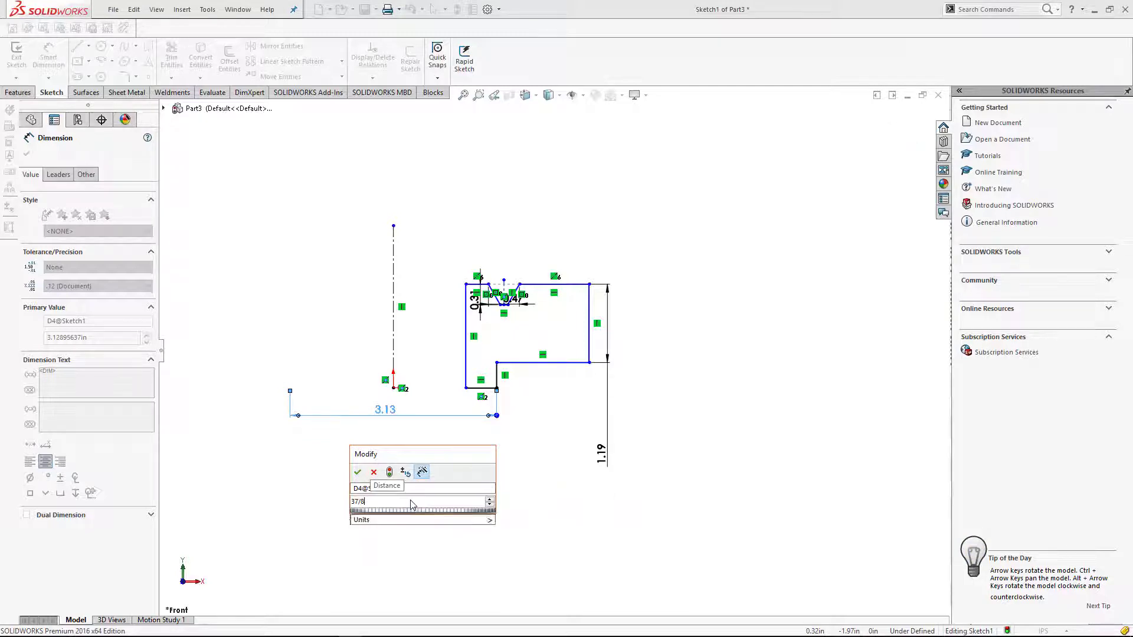
key(Escape)
key(Escape)
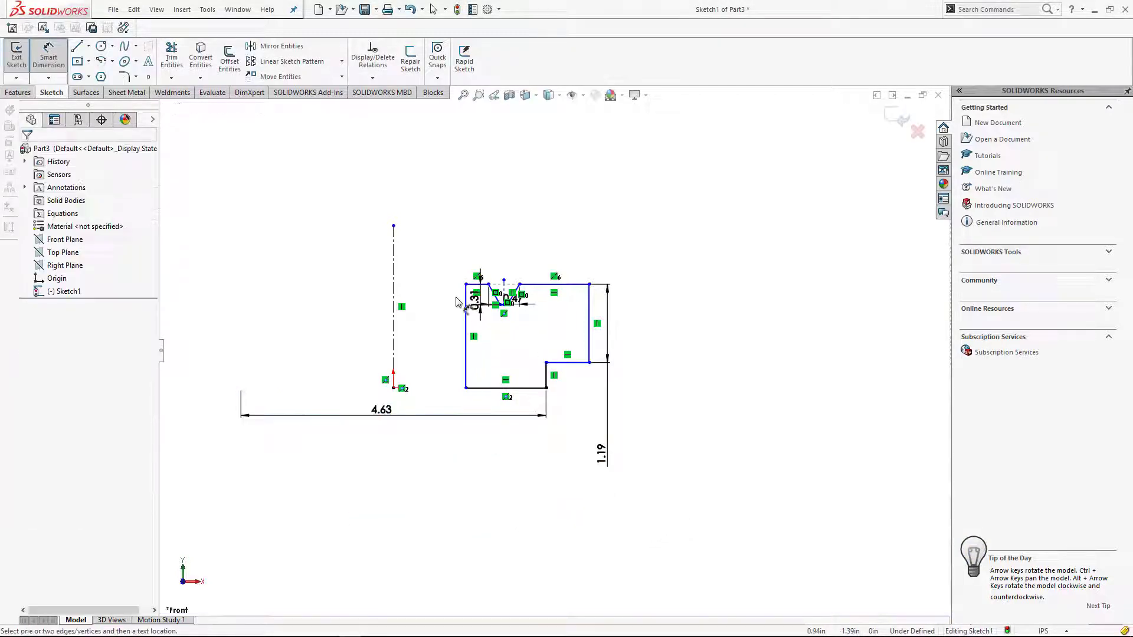
Step: Dimension the inner bore edge as a diameter about the vertical centerline and set it to 25/8 in
scroll(463, 296, down, 2)
click(482, 401)
click(376, 387)
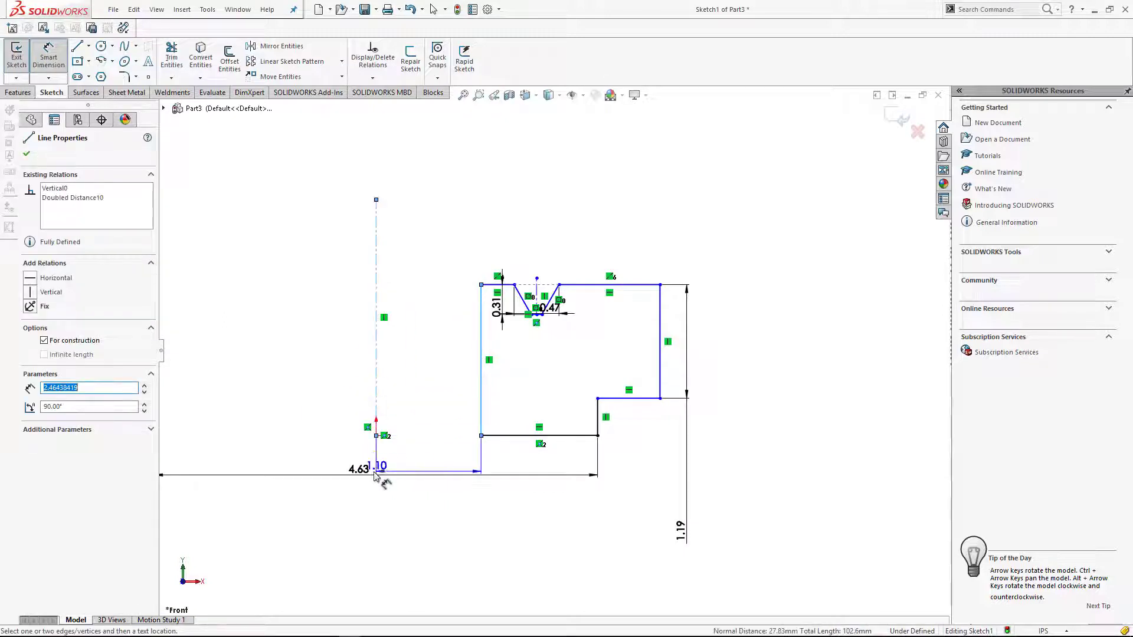
click(355, 458)
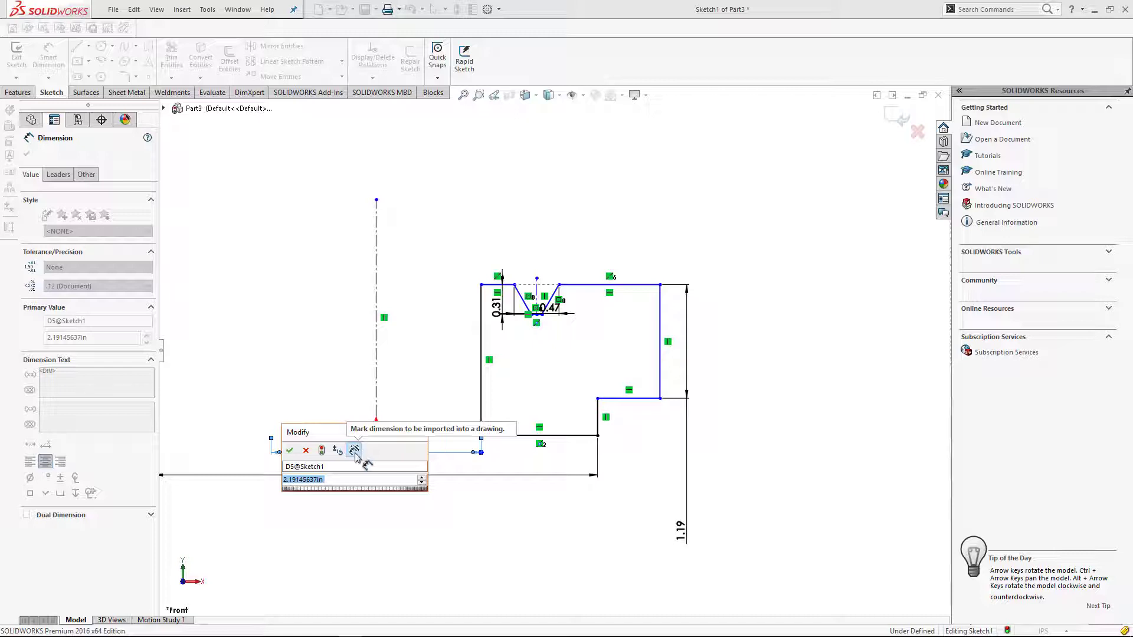
text(25/8)
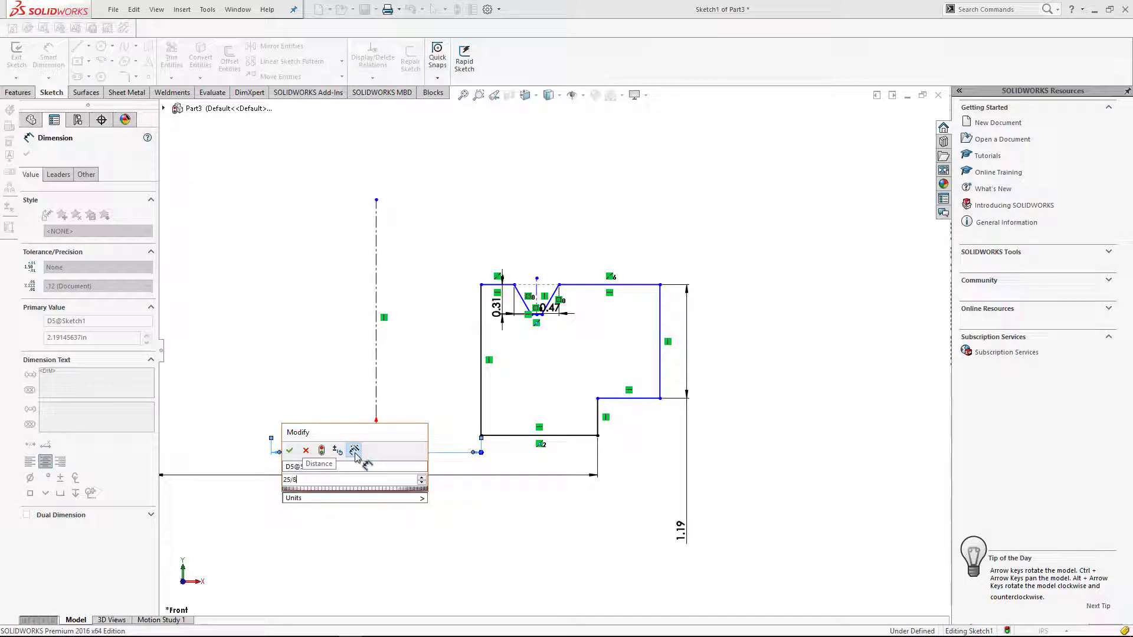
key(Return)
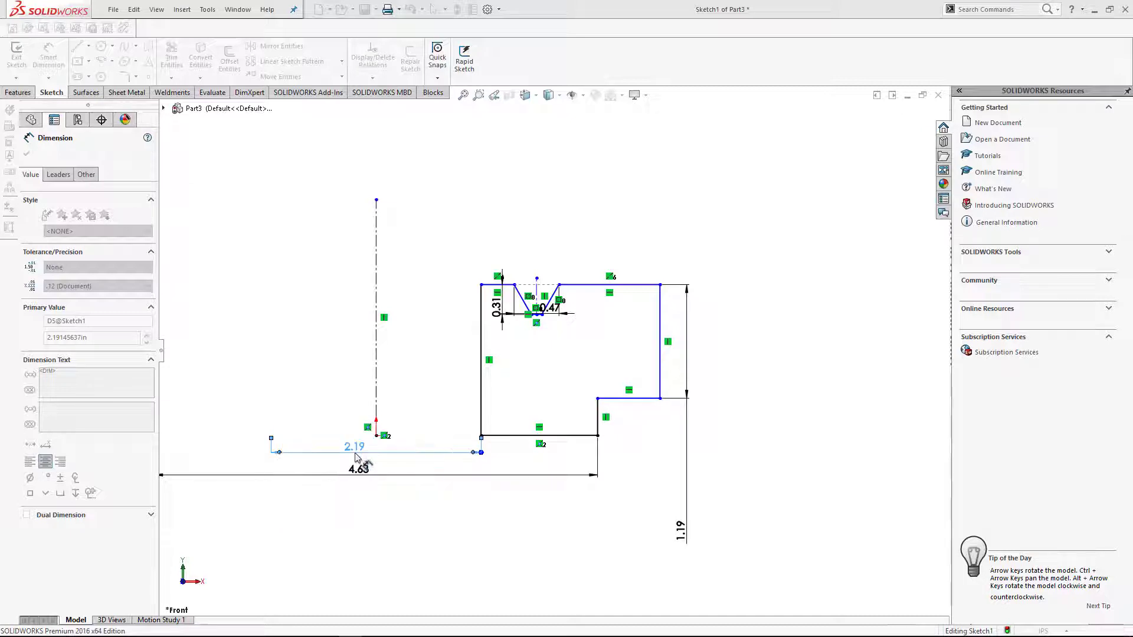
key(Escape)
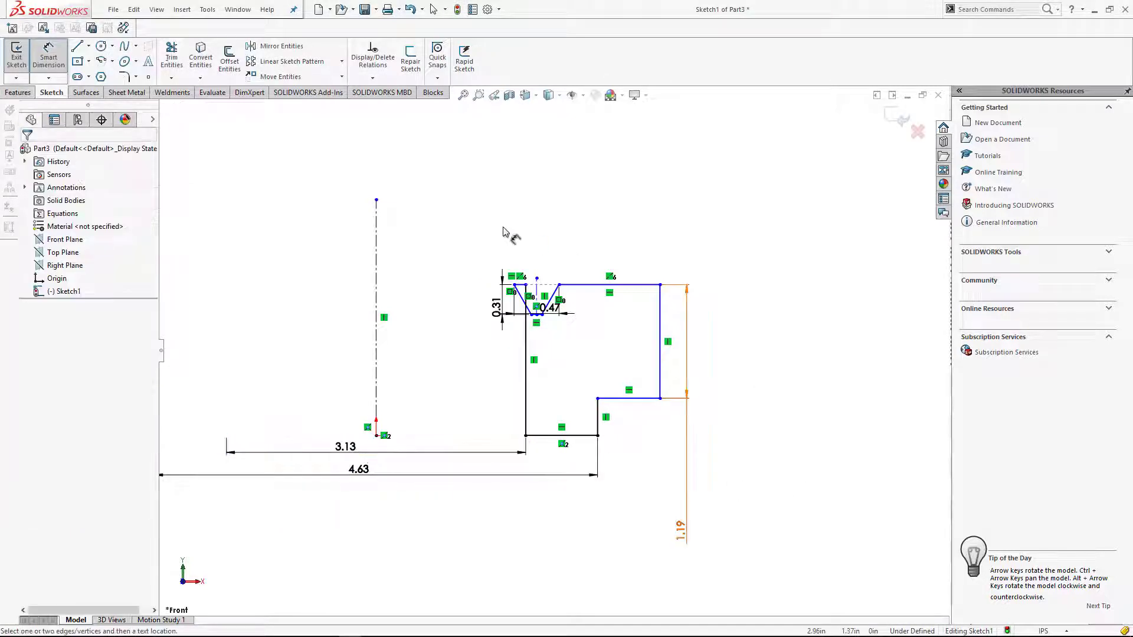
scroll(501, 230, down, 2)
click(557, 326)
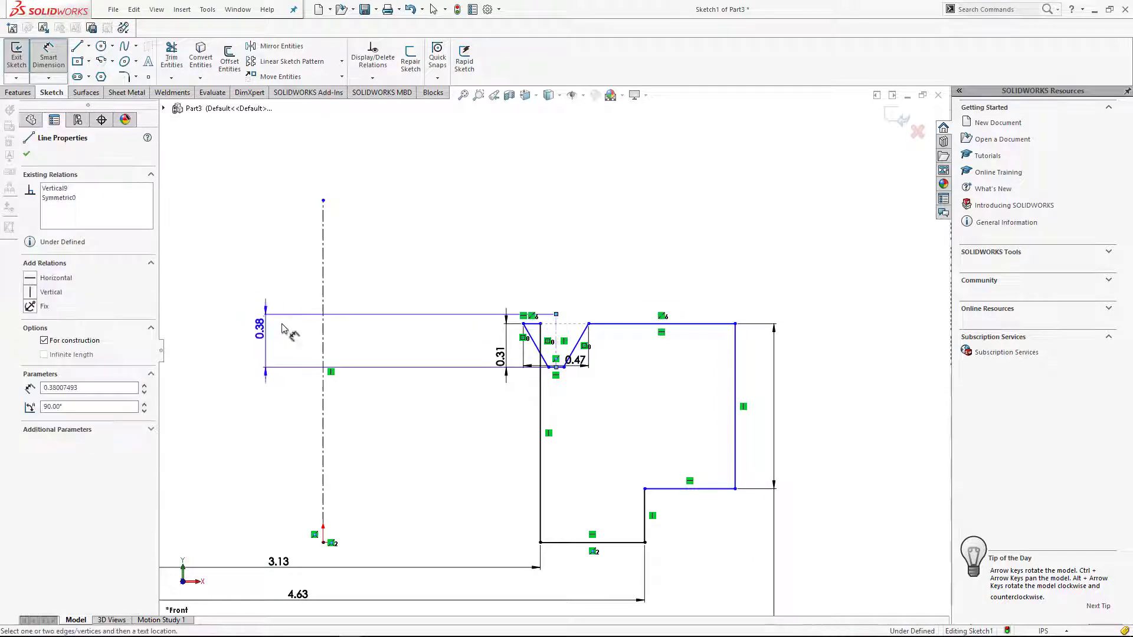
click(322, 324)
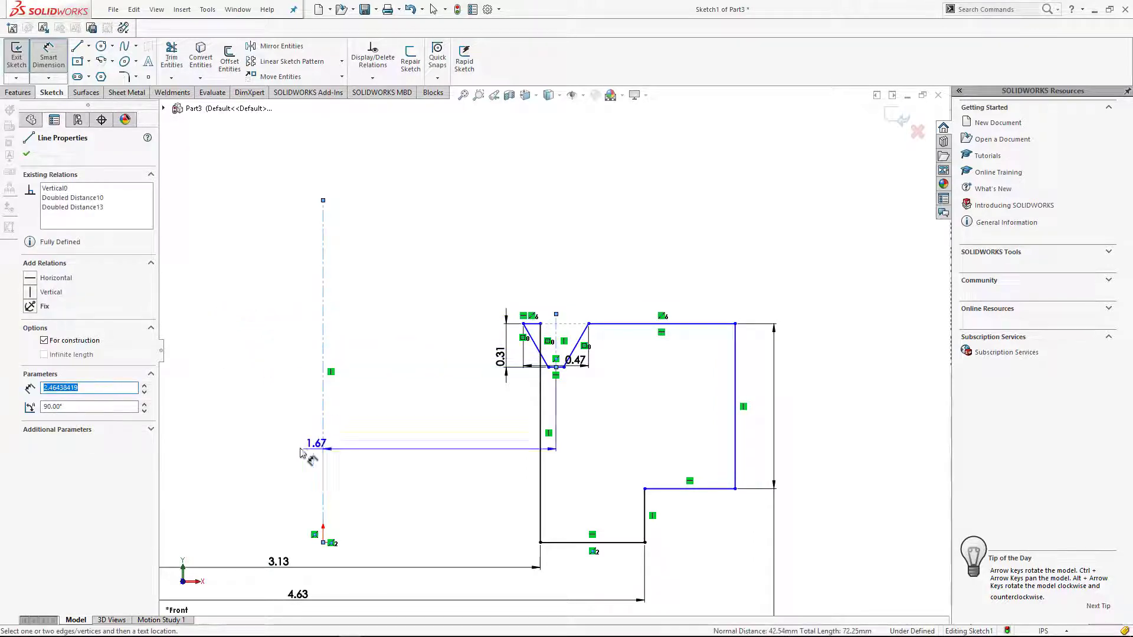
scroll(472, 390, up, 2)
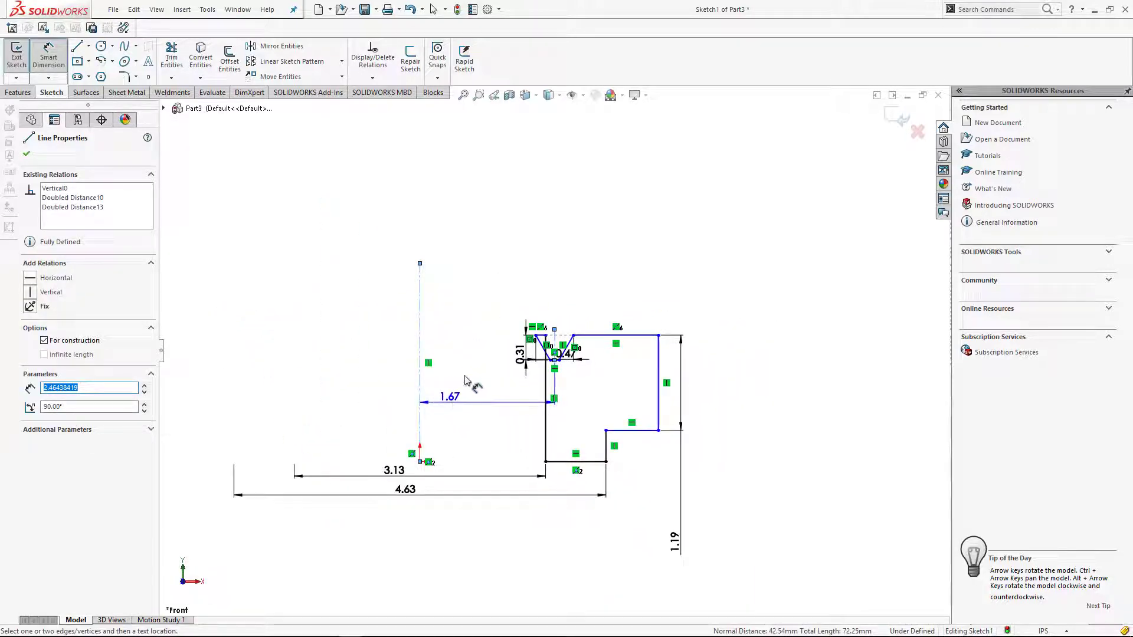
scroll(466, 384, down, 2)
key(Escape)
scroll(637, 366, down, 3)
scroll(525, 388, up, 3)
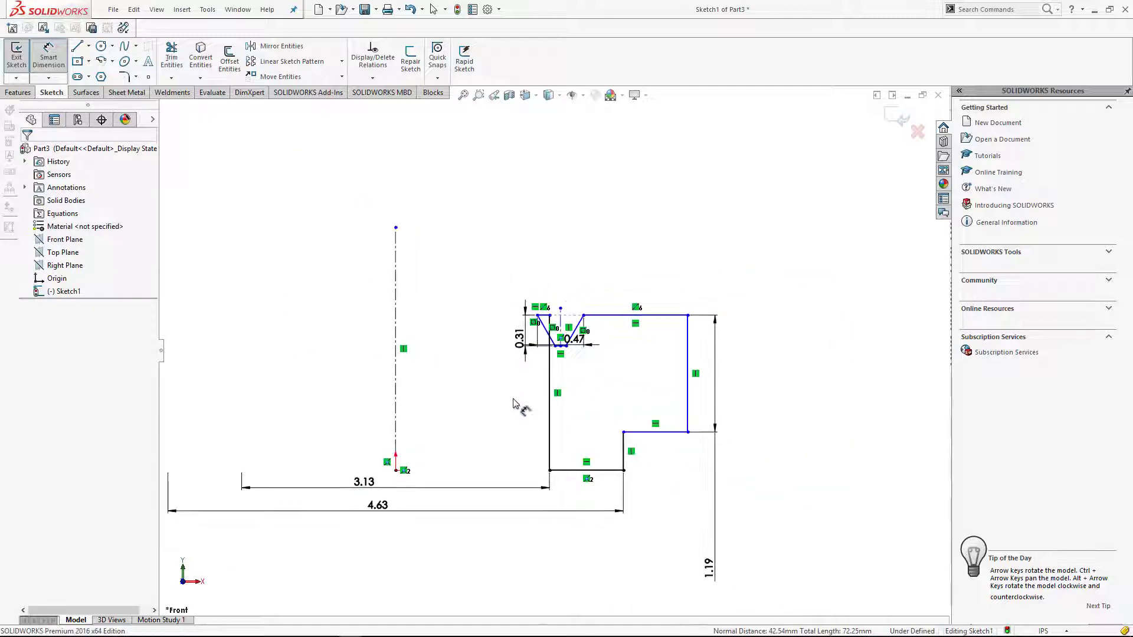
key(Escape)
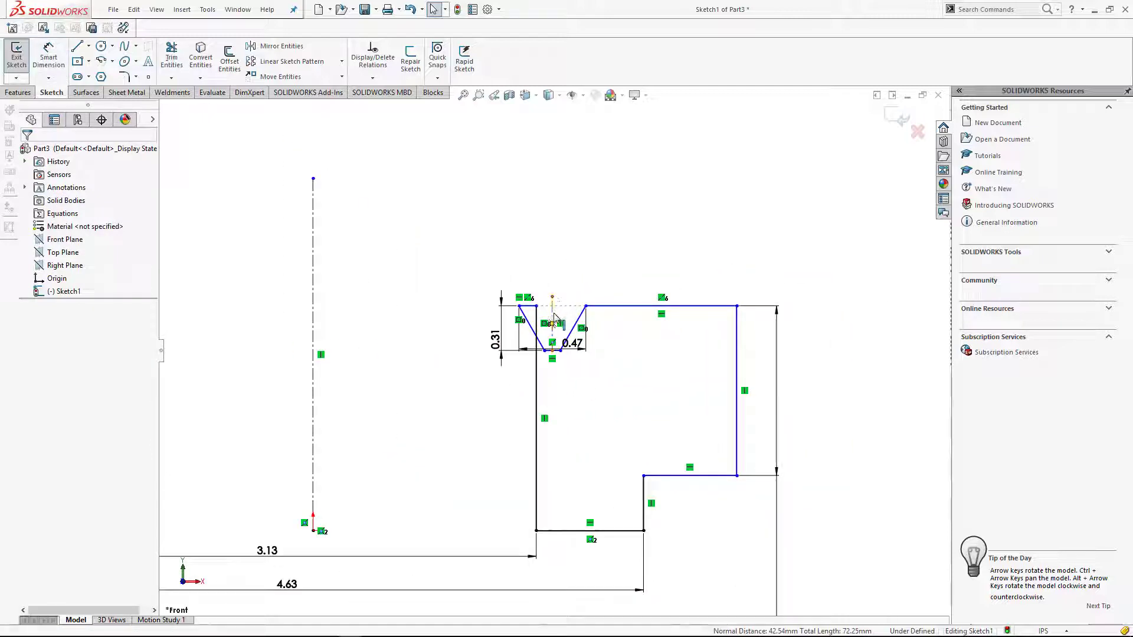
Step: Shift the gasket groove outward past the bore edge and narrow its bottom so the sides taper inward
drag(553, 319, 589, 322)
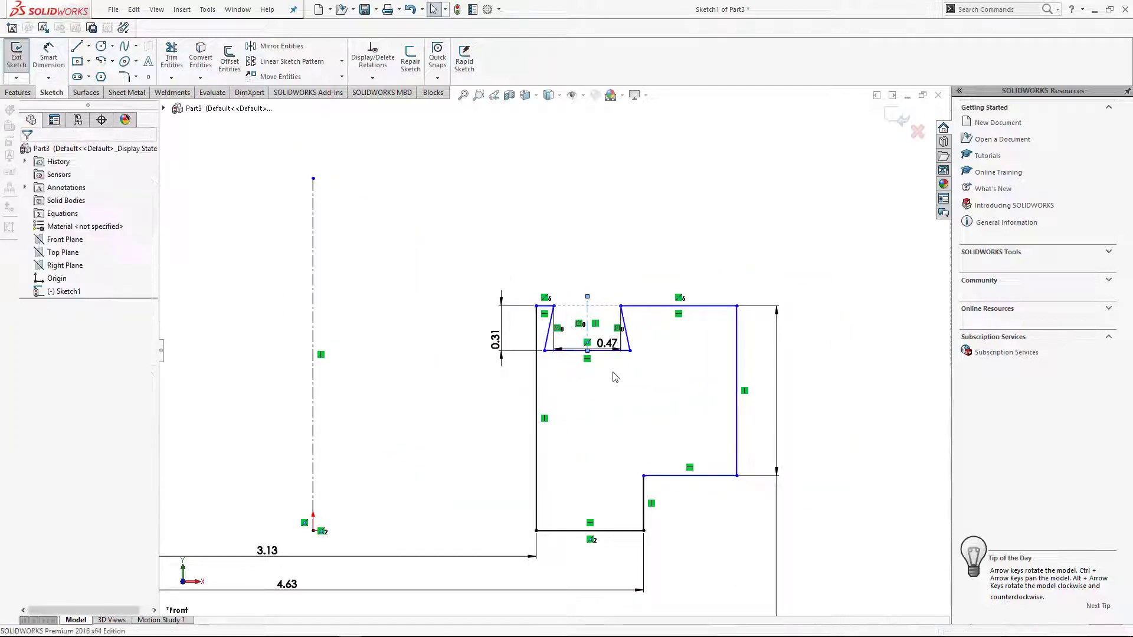
scroll(612, 374, down, 3)
click(487, 334)
drag(487, 333, 544, 333)
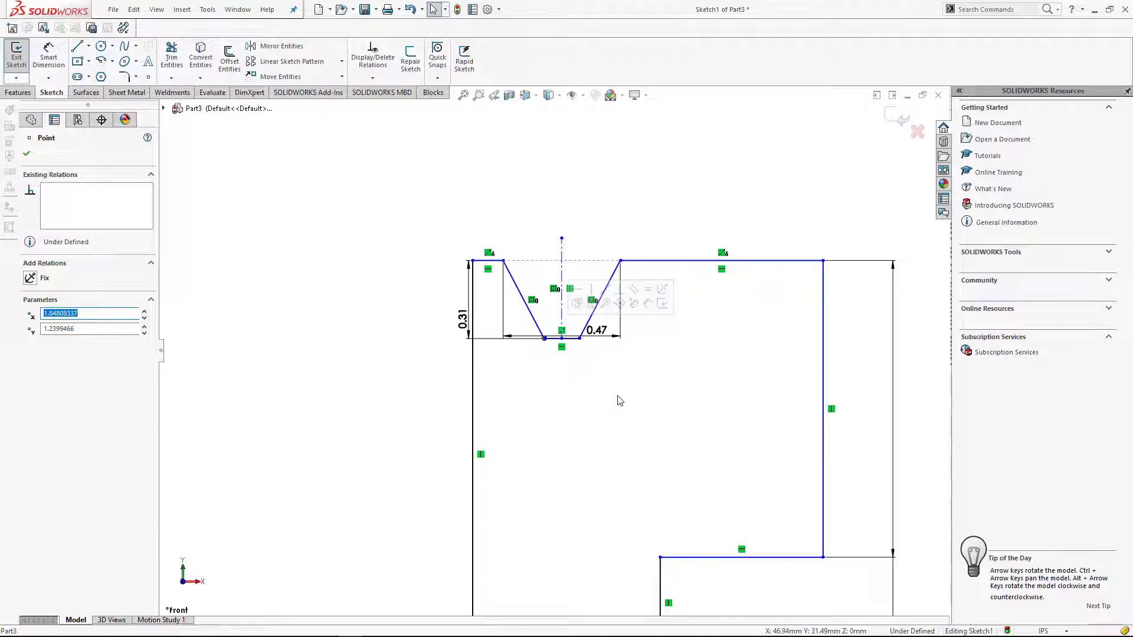
click(613, 414)
Step: Reposition the groove's width dimension below the groove bottom
drag(603, 334, 615, 374)
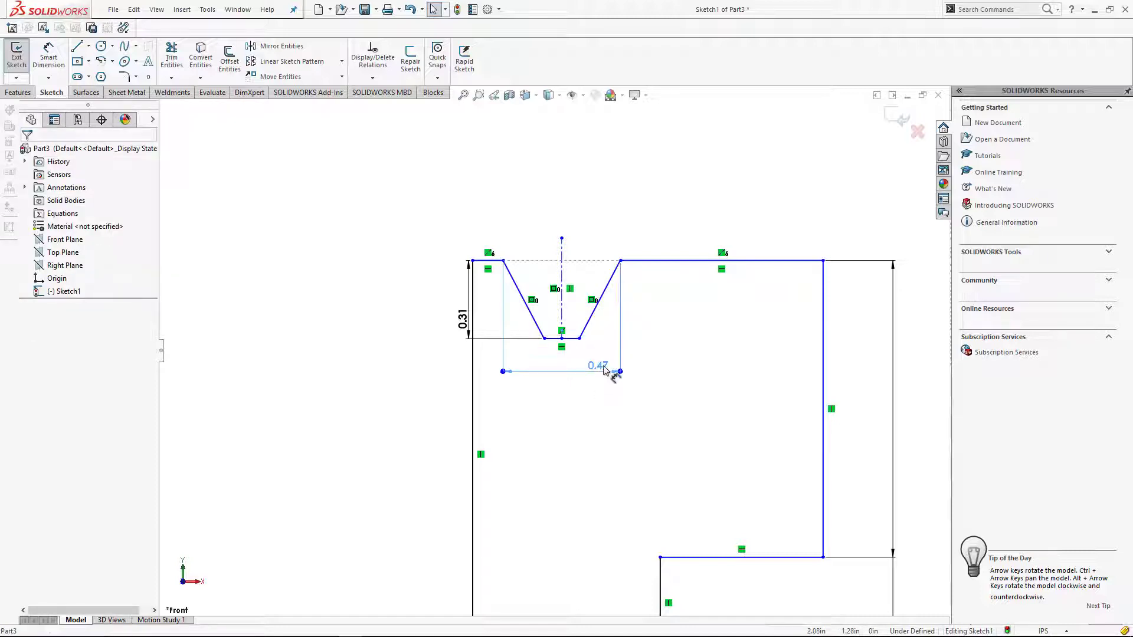
click(671, 374)
scroll(676, 374, down, 3)
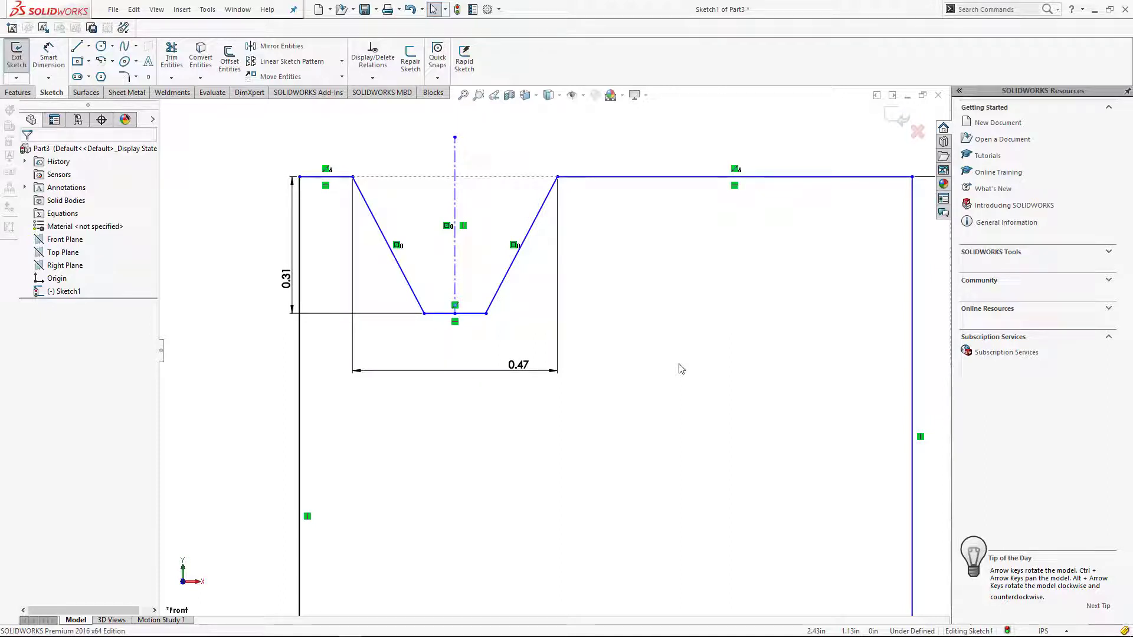
scroll(430, 450, up, 5)
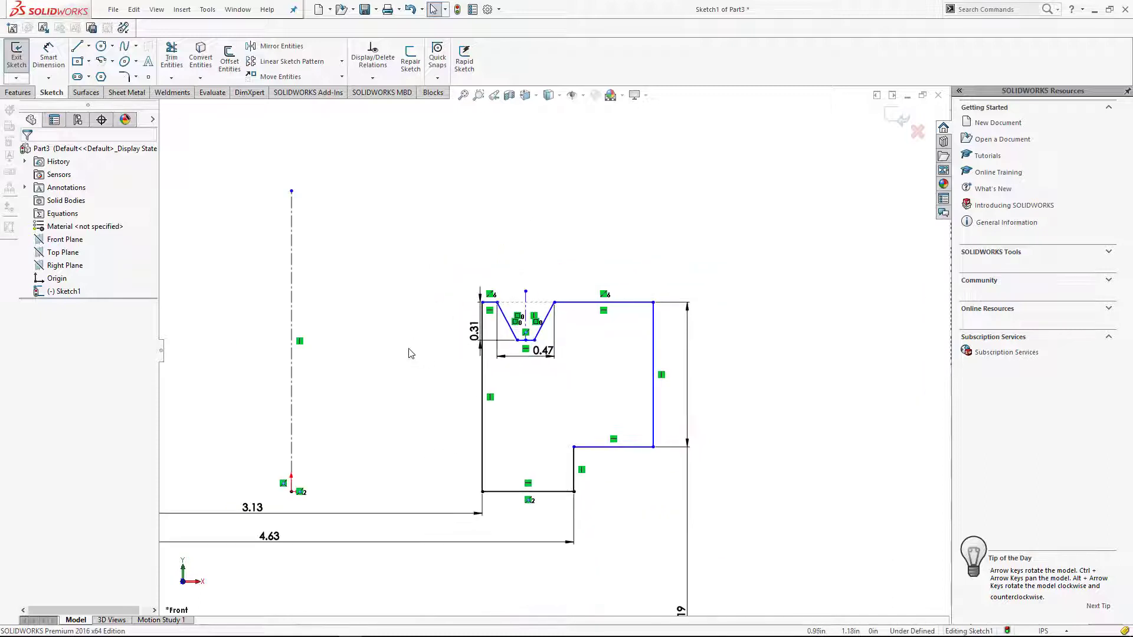
key(d)
click(291, 266)
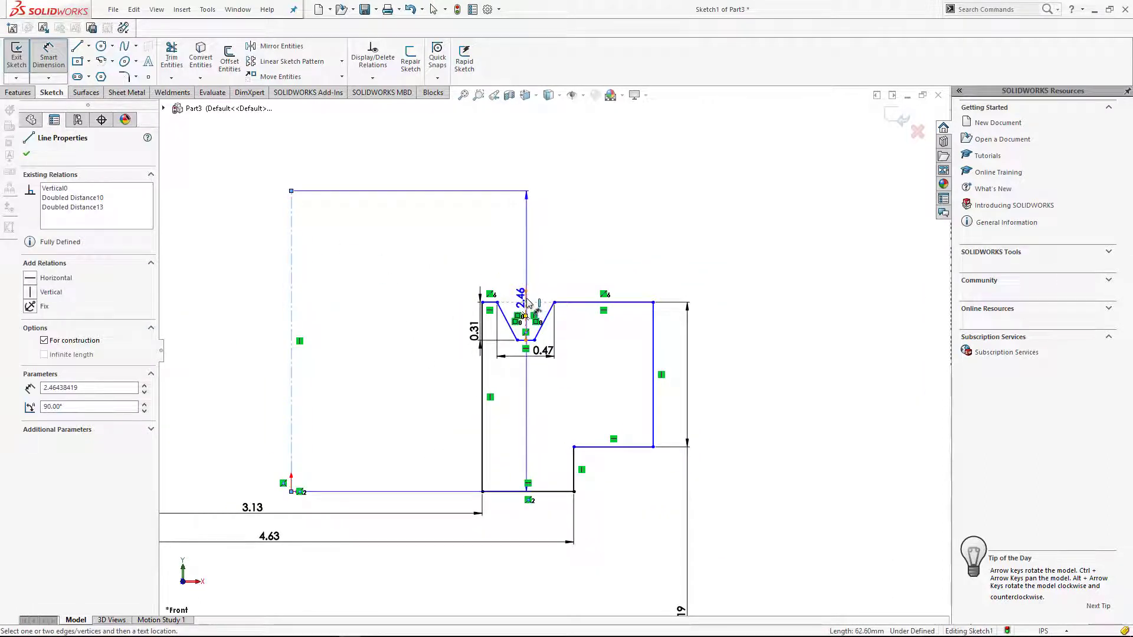
click(526, 302)
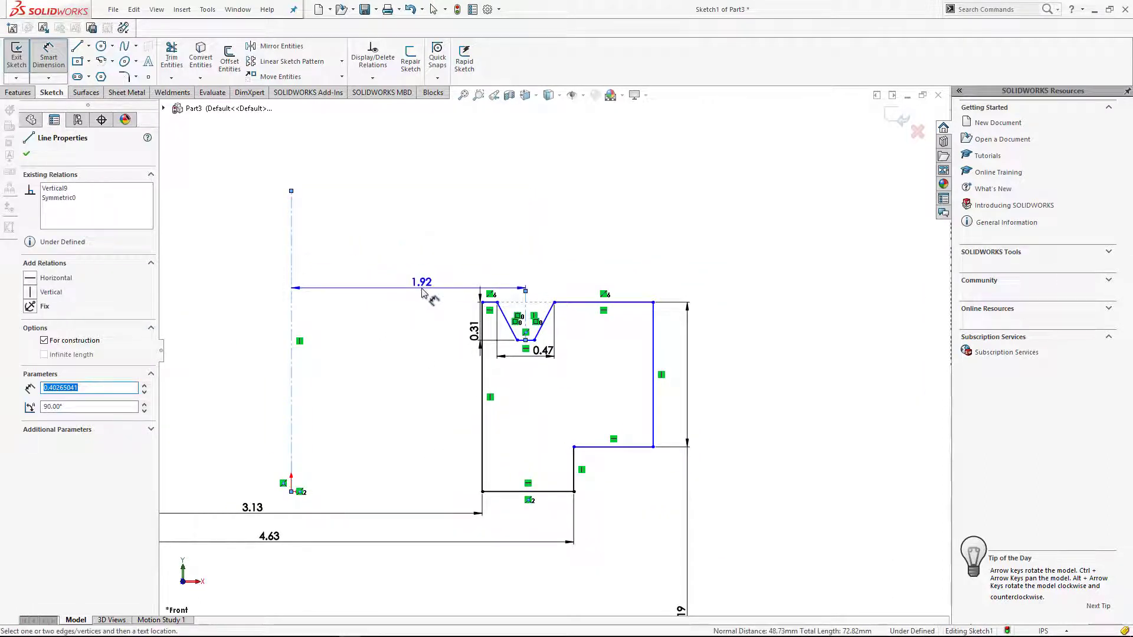
key(Escape)
Step: Dimension the groove bottom's midpoint as a diameter about the vertical centerline and set it to 39/8 in
scroll(518, 349, down, 2)
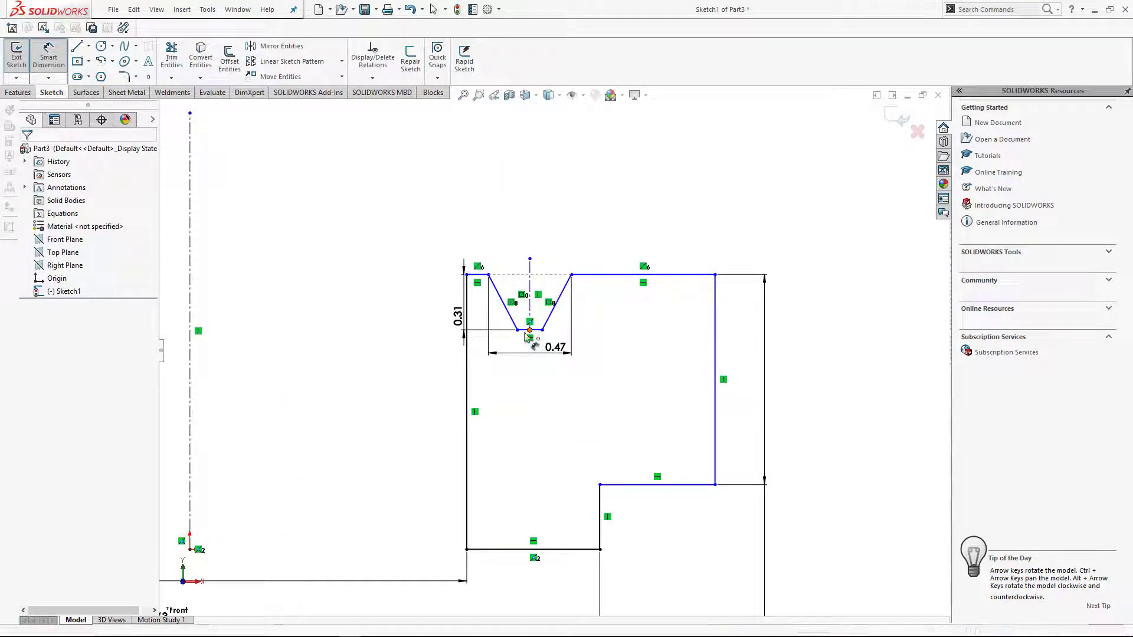
click(525, 333)
click(190, 354)
key(z)
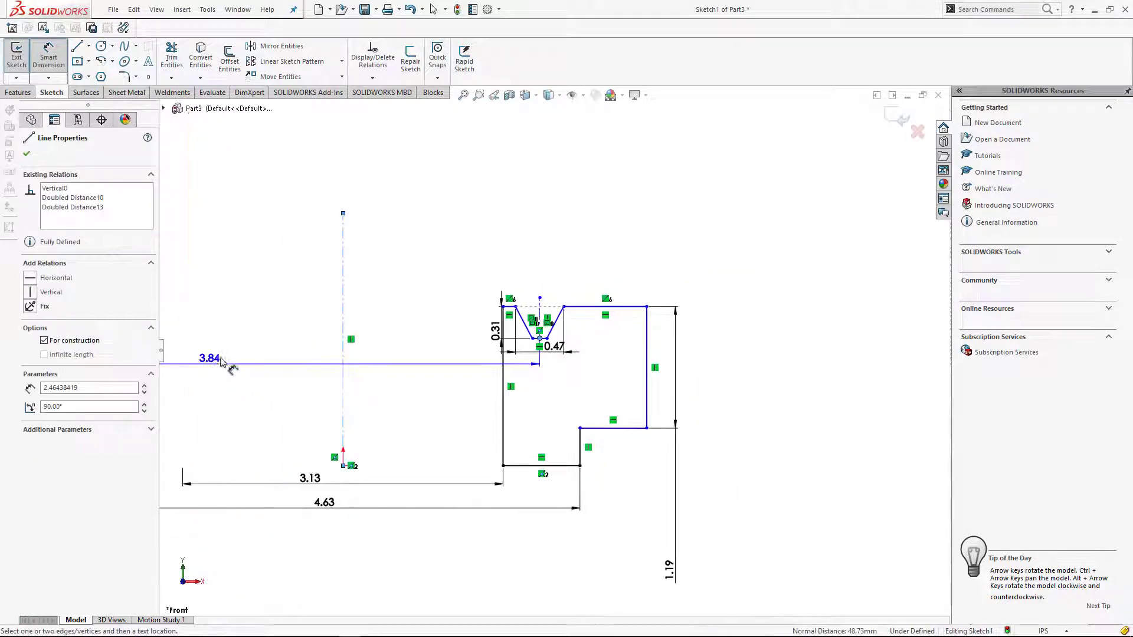
click(242, 361)
text(39/8)
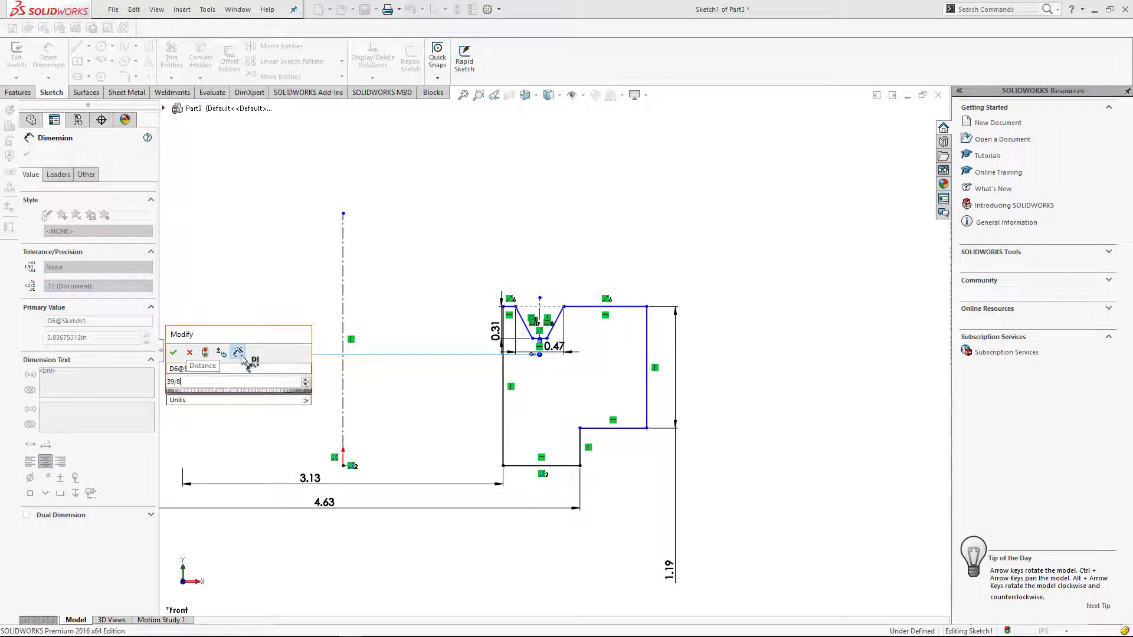
key(Escape)
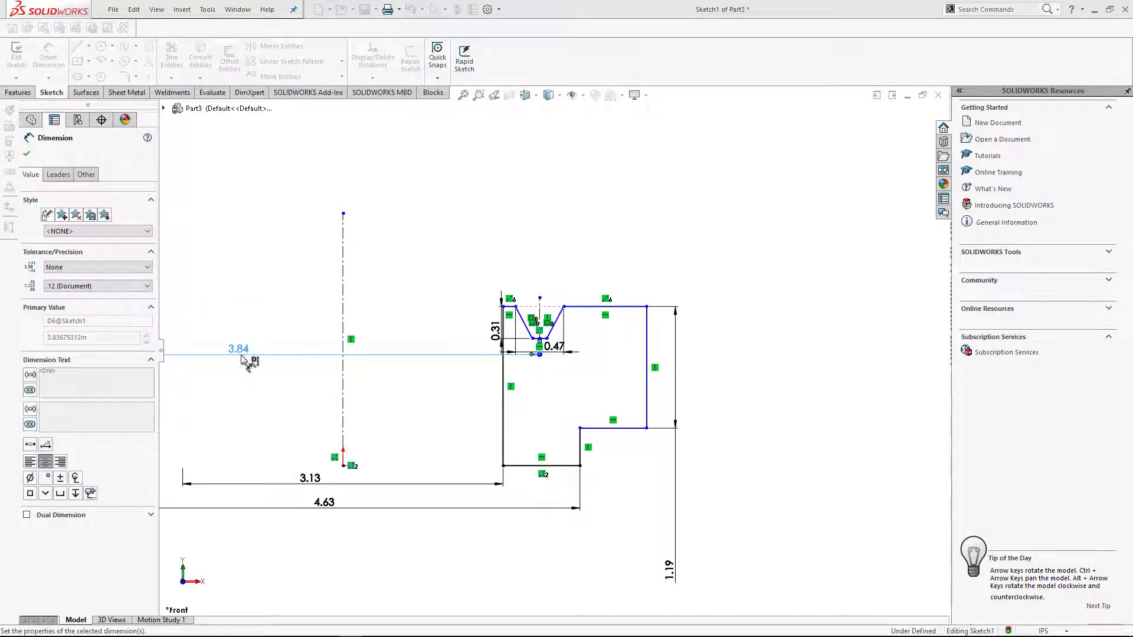
scroll(614, 420, up, 2)
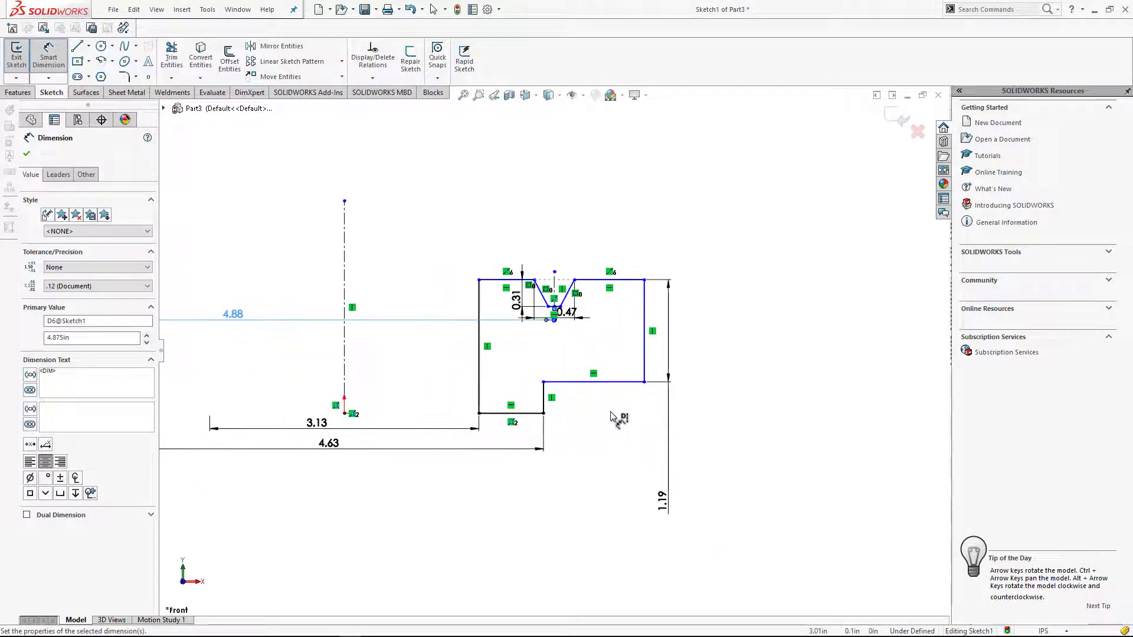
Step: Dimension the flange's outer edge as a diameter about the vertical centerline and set it to 33/4 in
scroll(614, 420, up, 2)
click(605, 339)
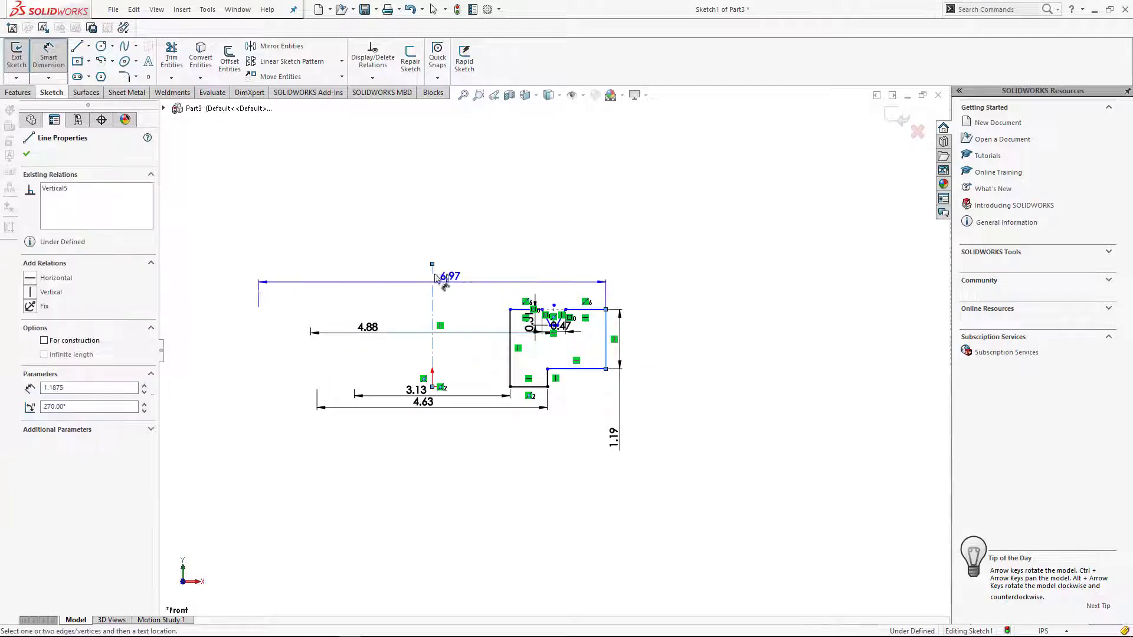
click(425, 221)
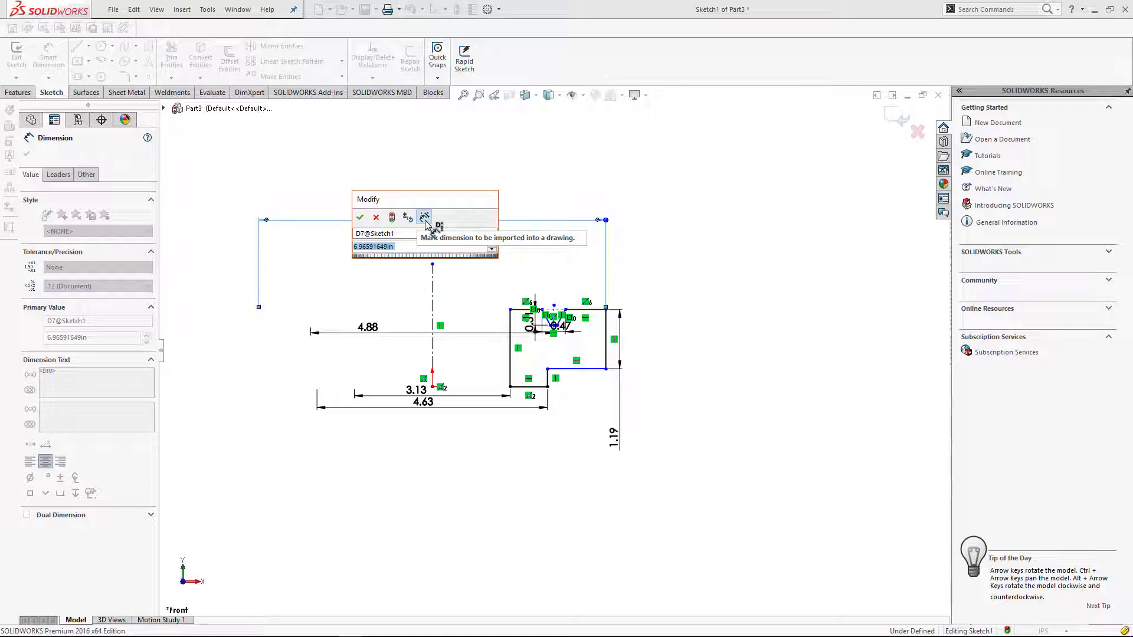
text(33/4)
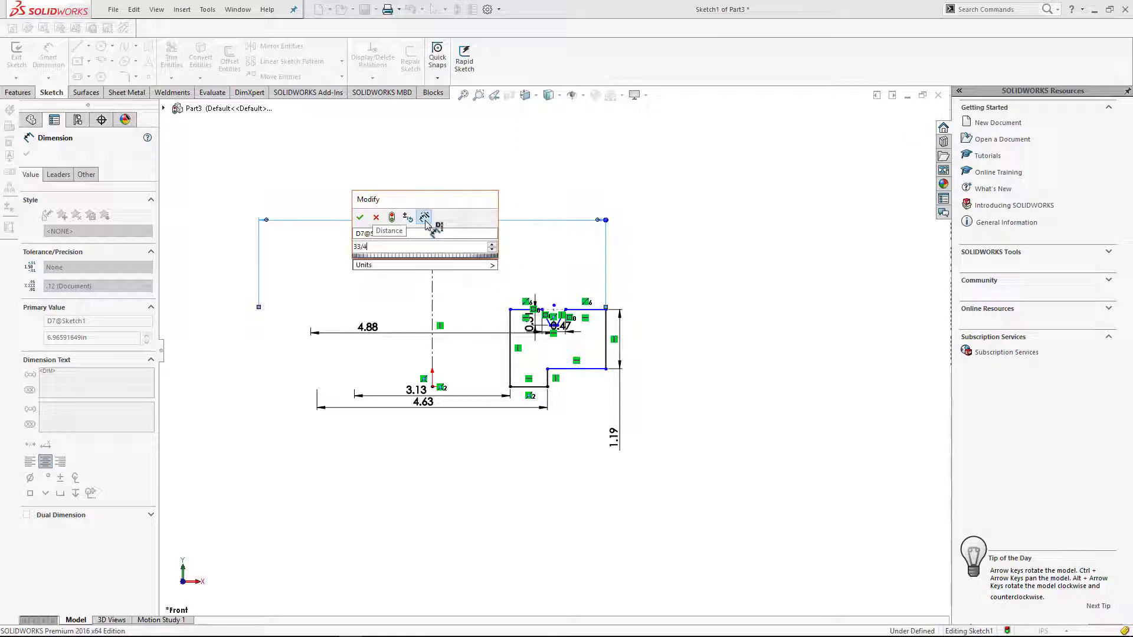
key(Return)
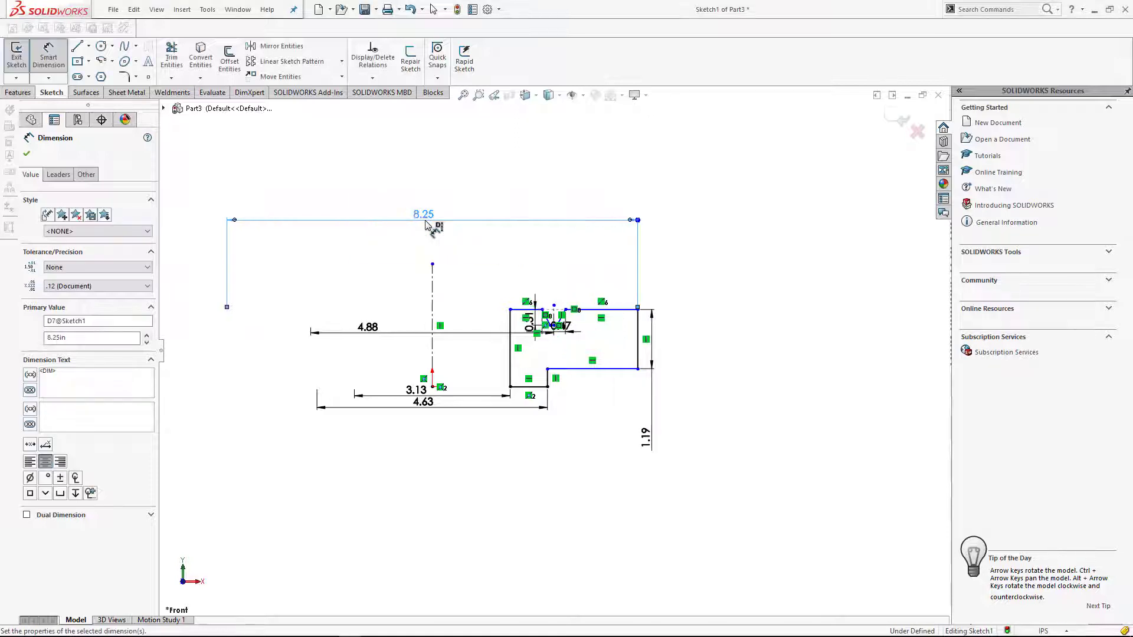
key(Escape)
Step: Reposition the groove's diameter dimension above the profile, just below the outer diameter dimension
scroll(552, 294, down, 1)
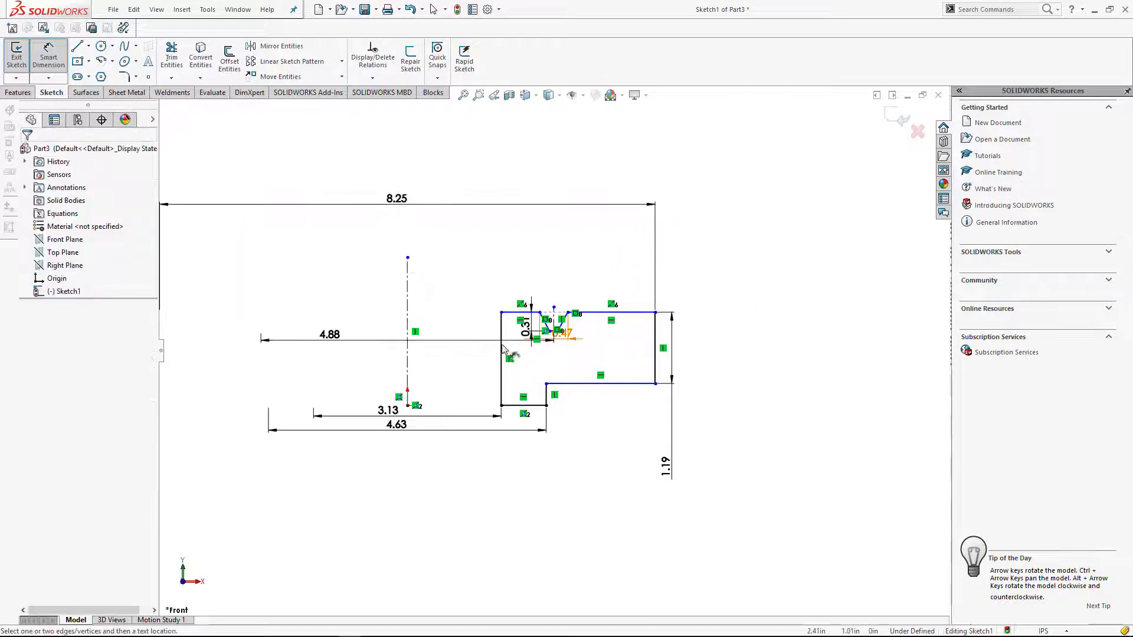
mouse_move(355, 344)
mouse_down()
mouse_move(384, 236)
mouse_move(416, 234)
mouse_up()
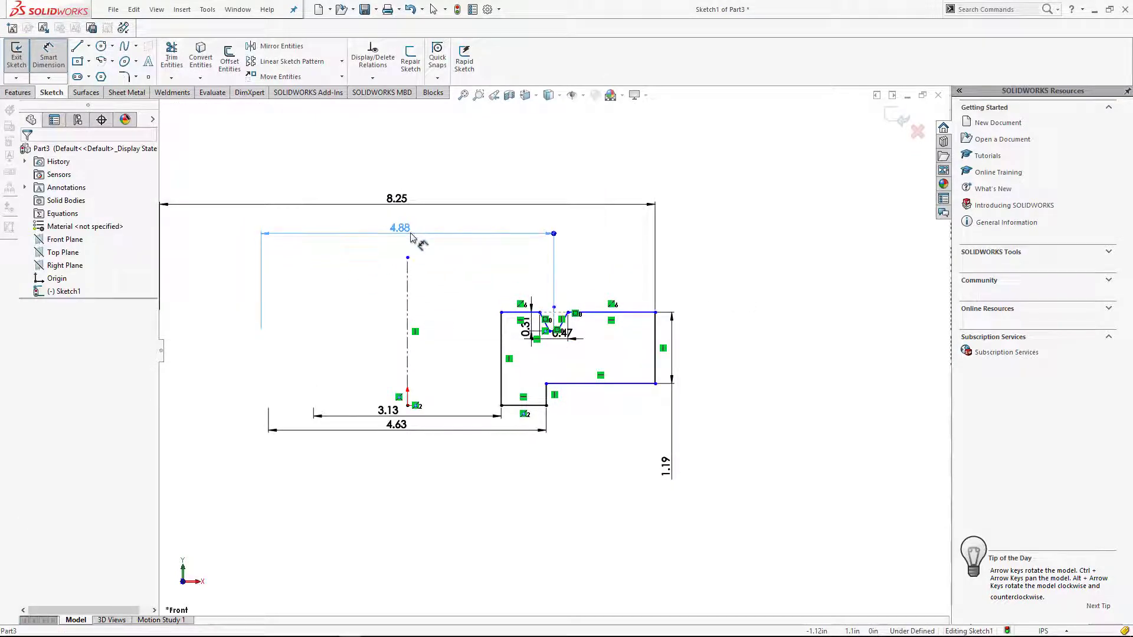
Step: Dimension the width of the groove bottom and set it to 0.15 in
scroll(489, 354, down, 2)
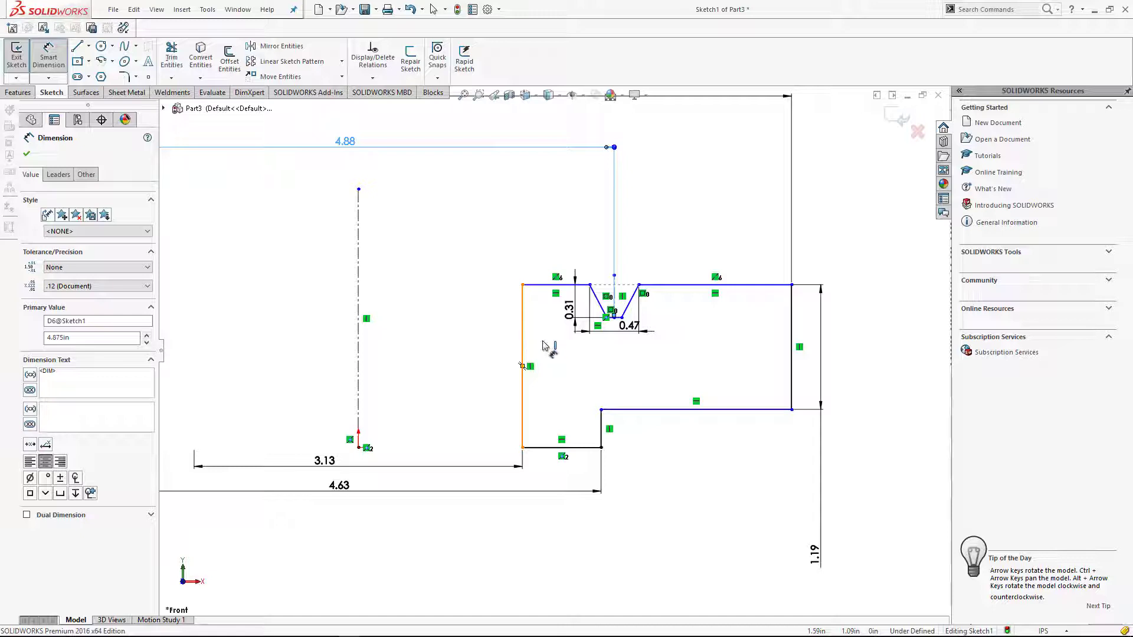
scroll(627, 313, down, 1)
scroll(621, 330, down, 1)
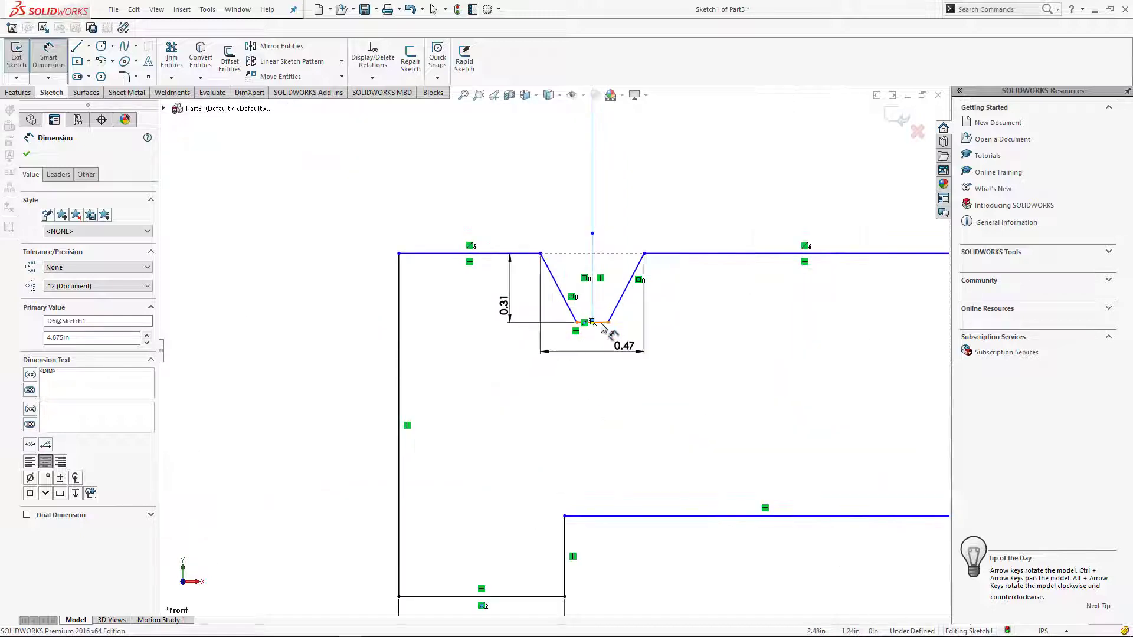
click(593, 322)
click(595, 387)
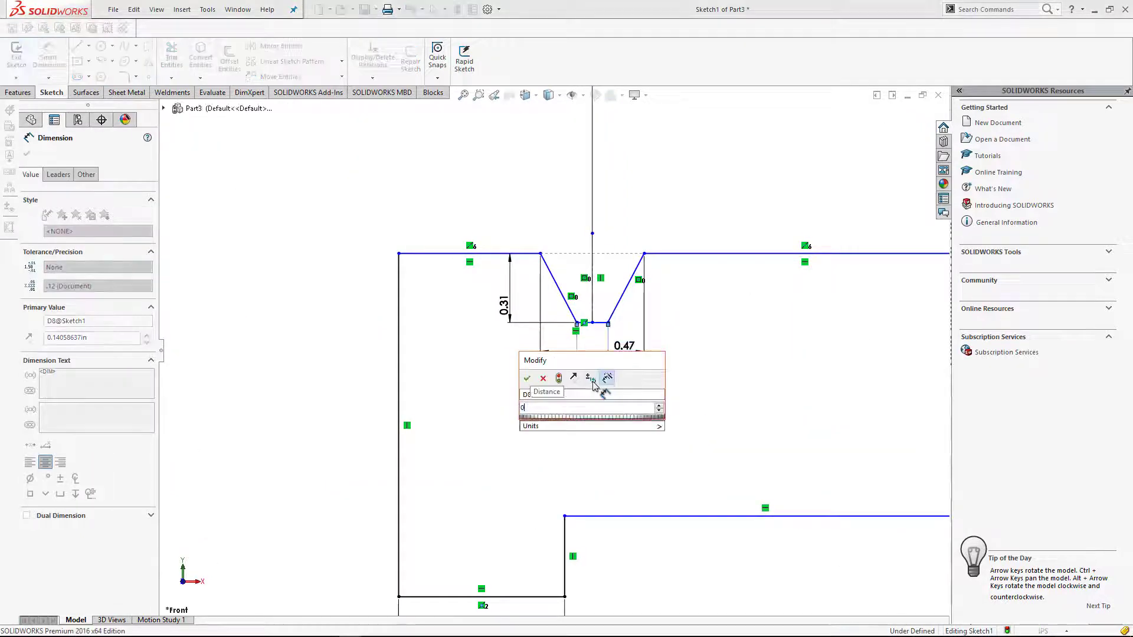
text(0.15)
key(Return)
scroll(741, 392, up, 4)
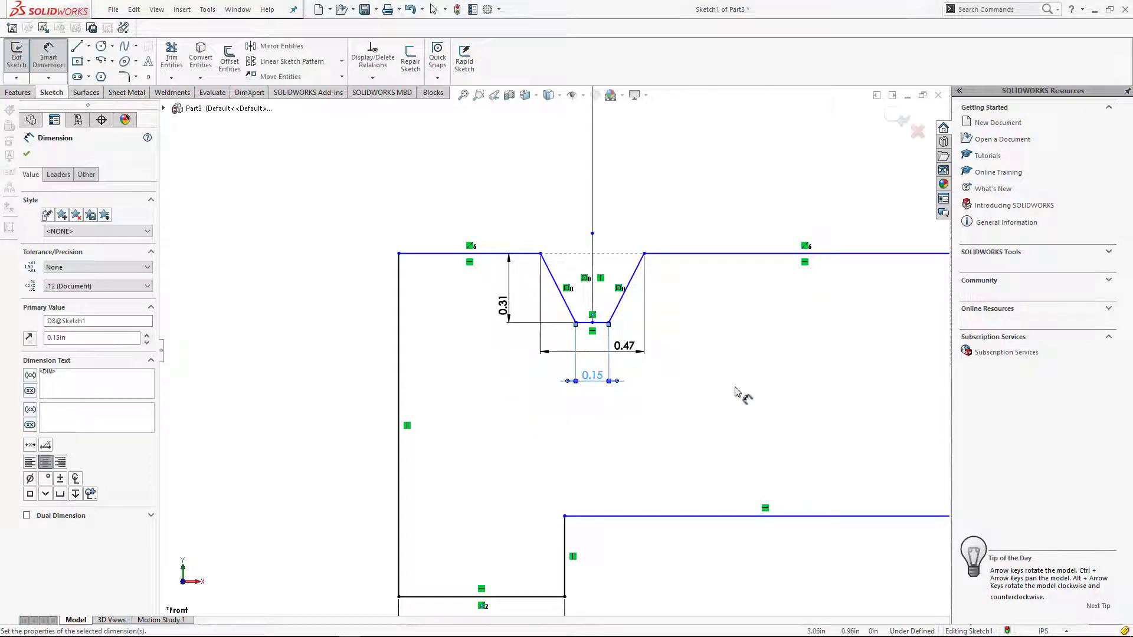
Step: Sketch a vertical line about 0.17 in down from the top edge outside the groove, continuing about 0.9 in horizontally to the outer edge
scroll(328, 383, down, 1)
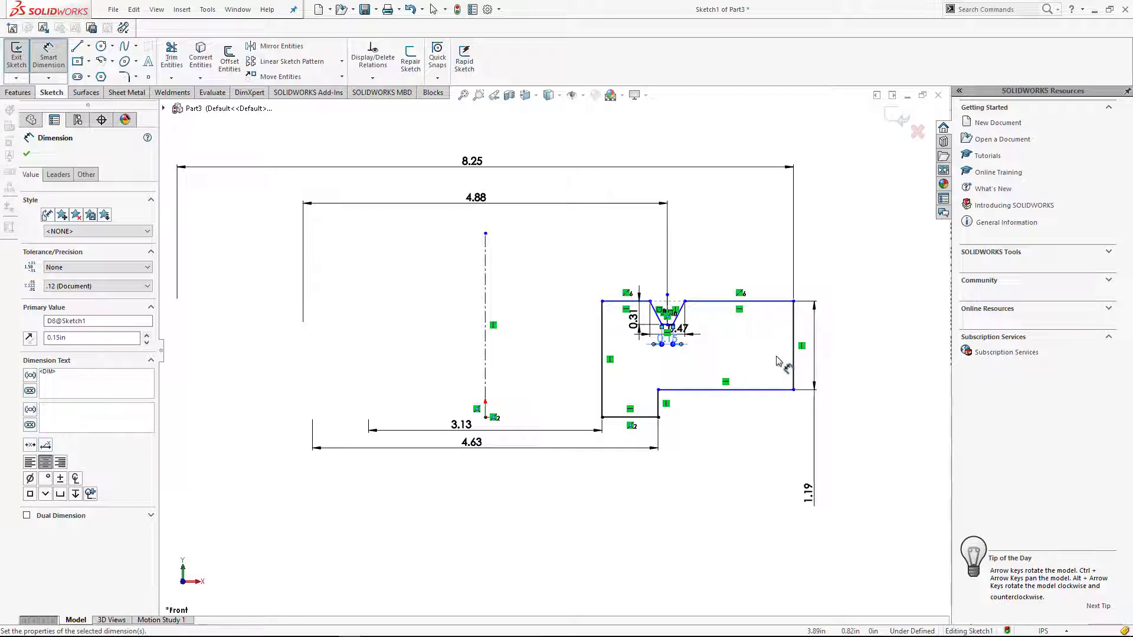
click(219, 628)
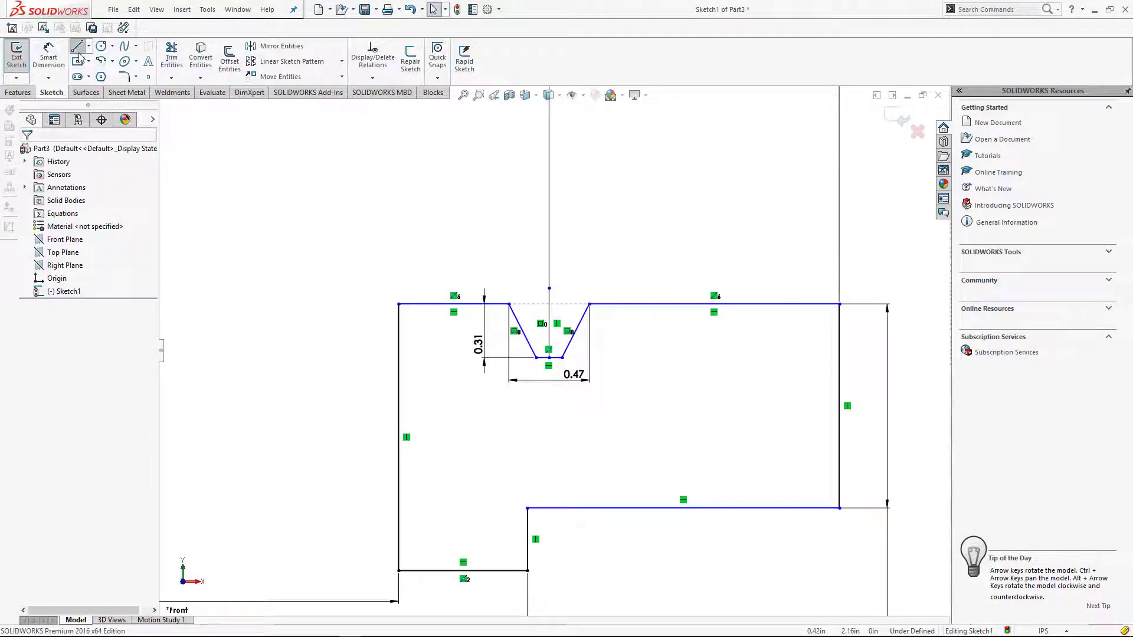
click(78, 48)
click(683, 304)
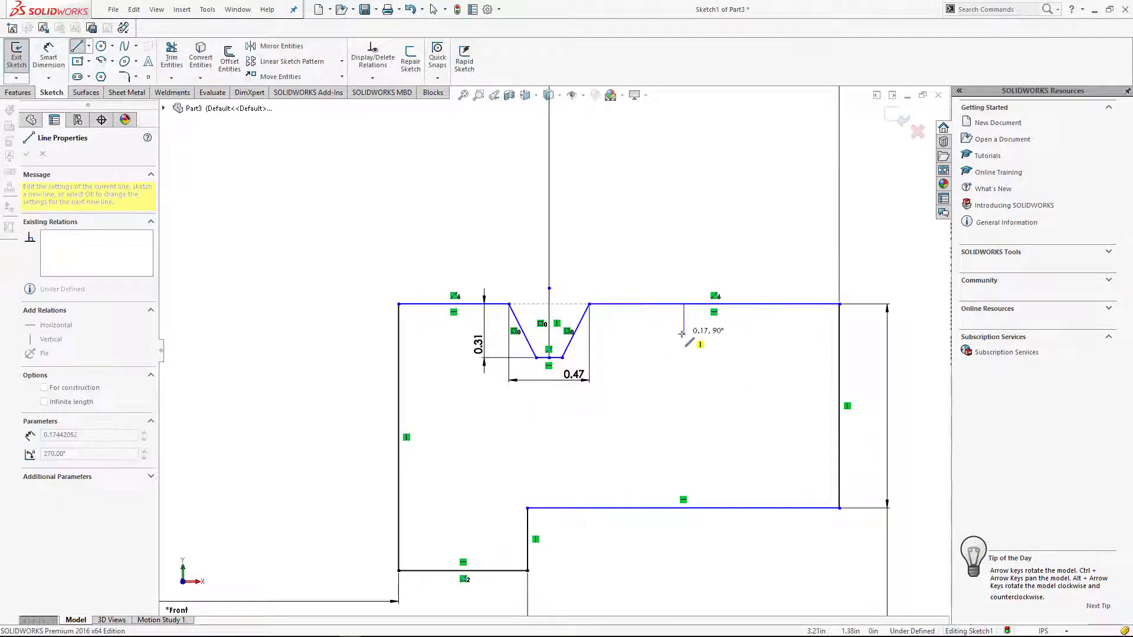
click(683, 334)
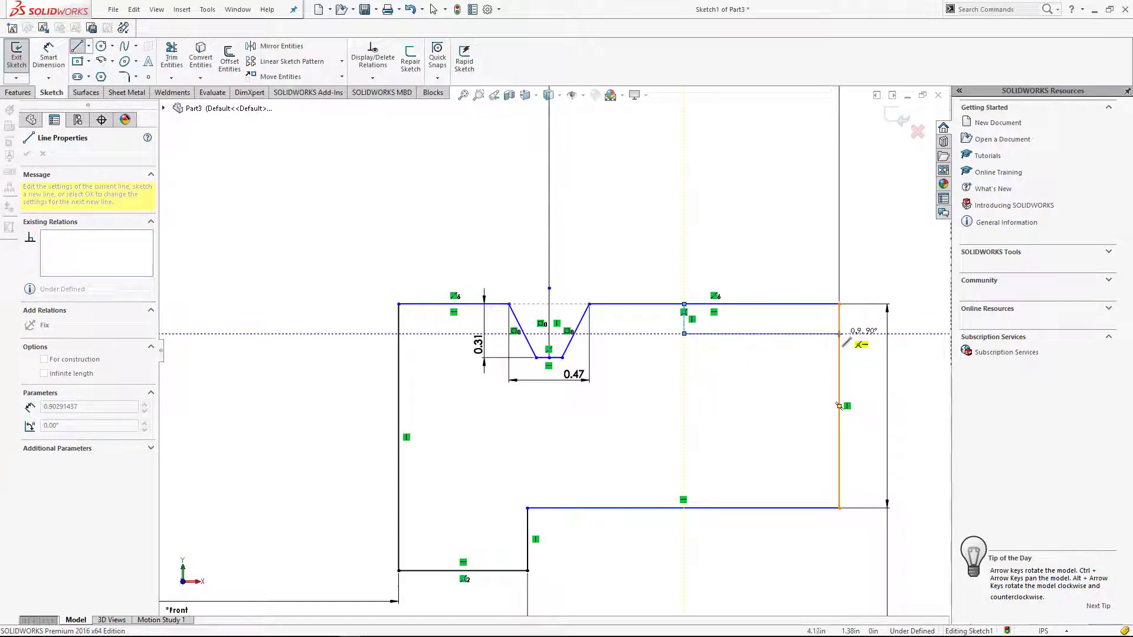
click(839, 334)
key(Escape)
Step: Dimension the short vertical step line as a diameter about the vertical centerline and set it to 23/4 in
scroll(613, 415, up, 2)
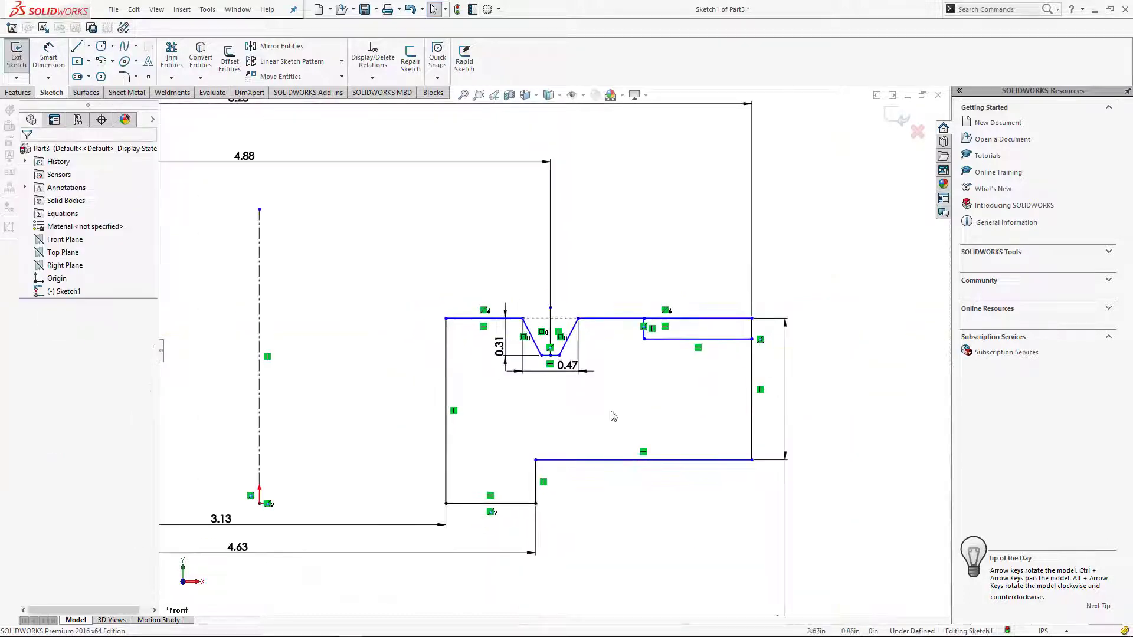
right_drag(351, 366, 352, 348)
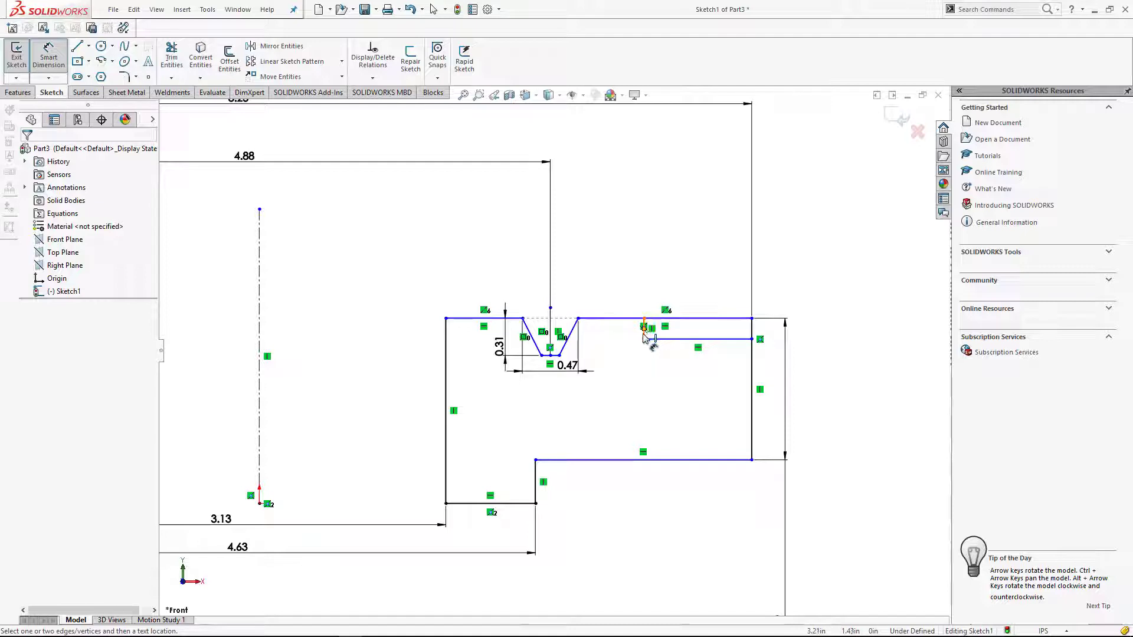
click(644, 330)
click(259, 313)
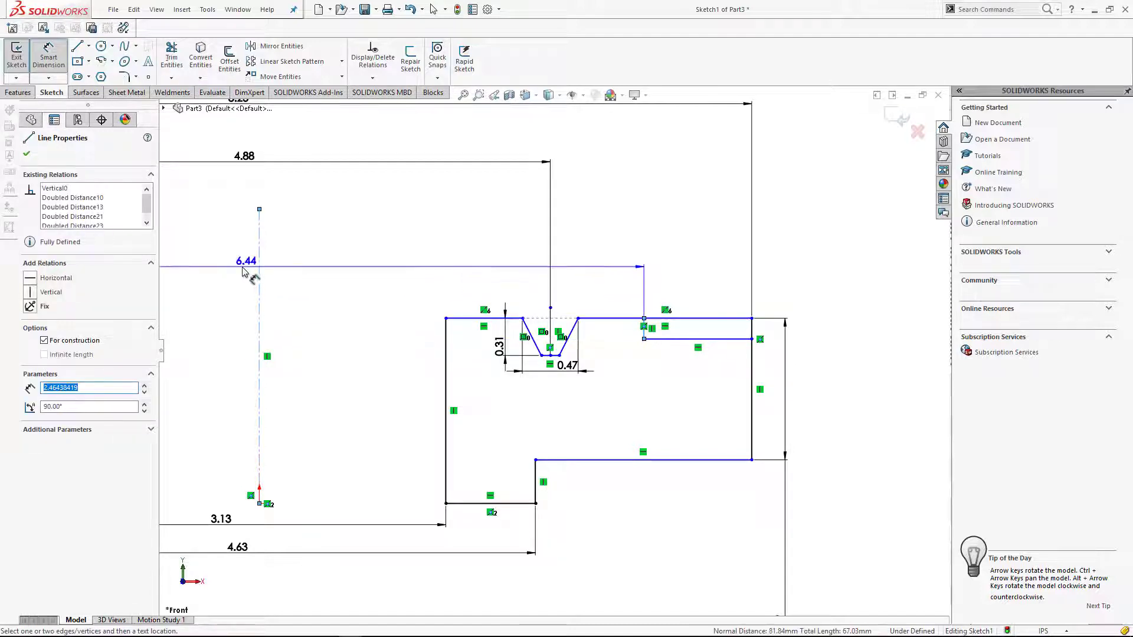
click(243, 271)
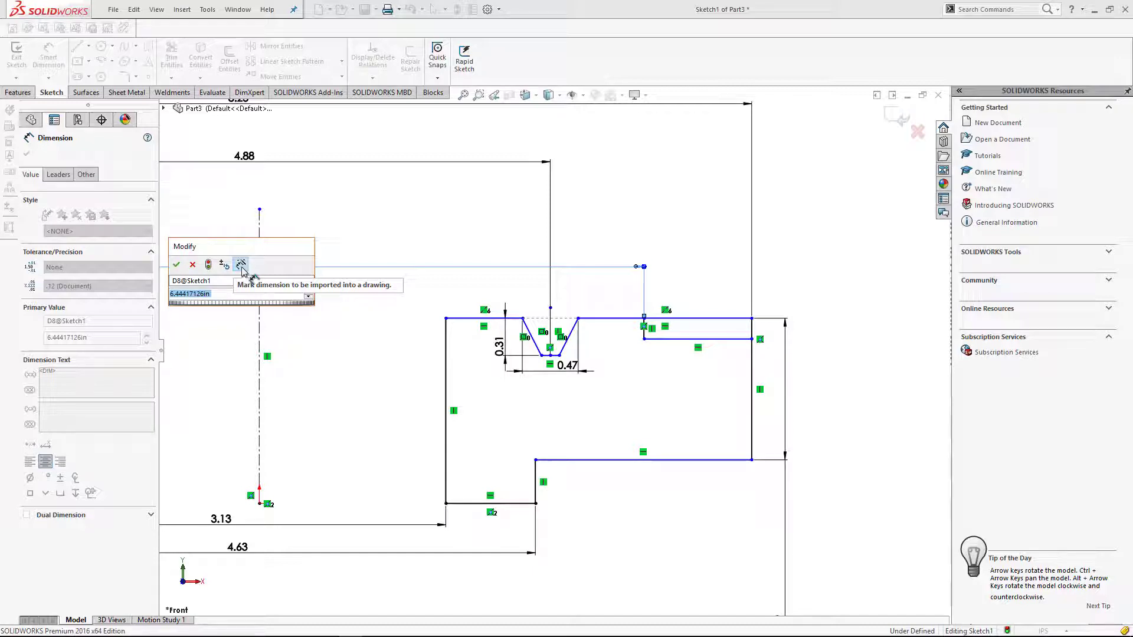
click(219, 628)
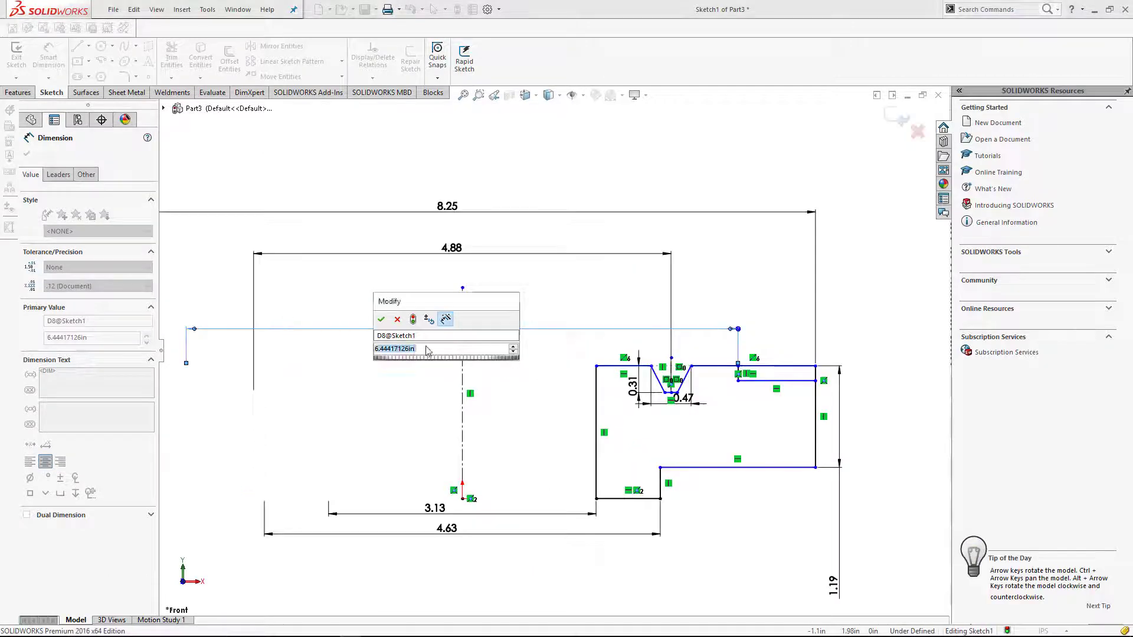
text(23/4)
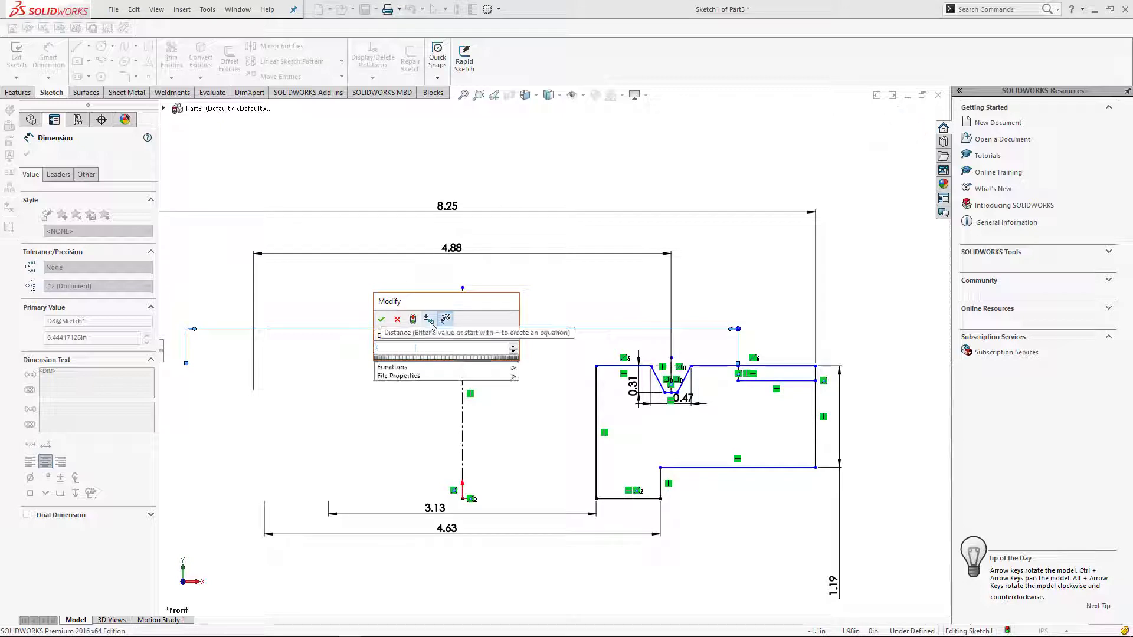
key(Return)
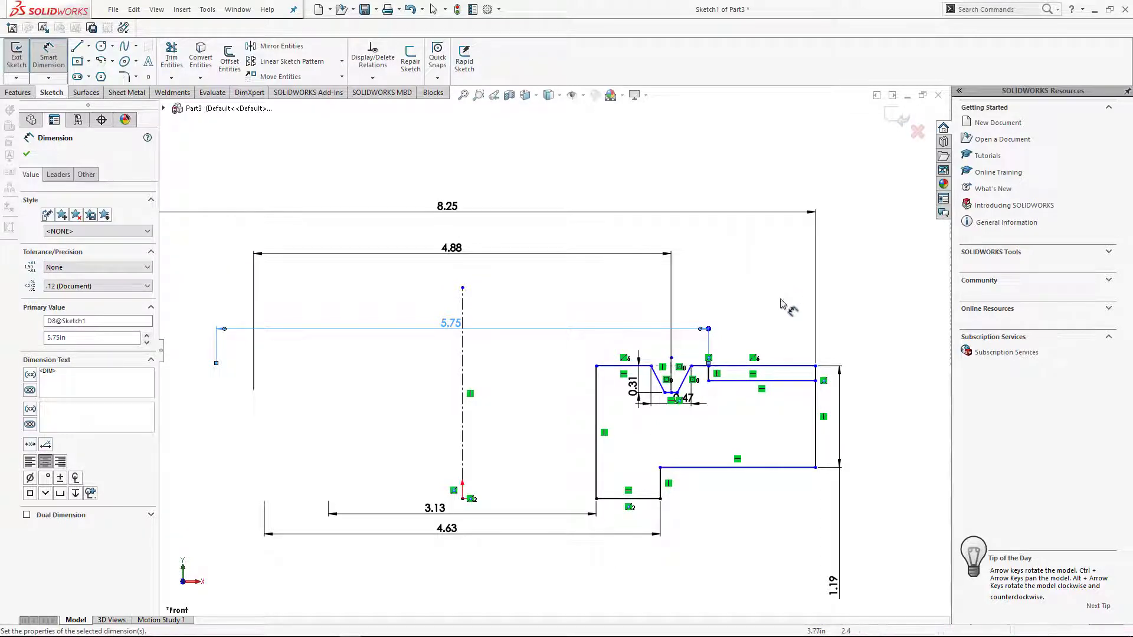
Step: Dimension the step's depth between the top edge and the lower horizontal line and set it to 1/8 in
scroll(719, 397, down, 4)
click(819, 365)
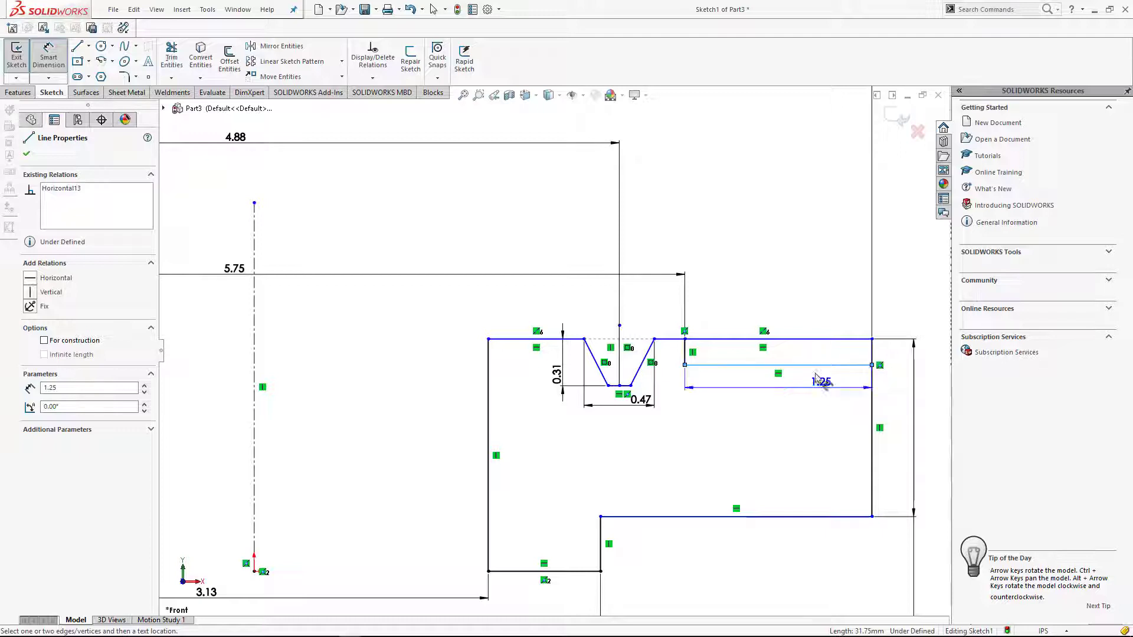
click(804, 341)
click(792, 280)
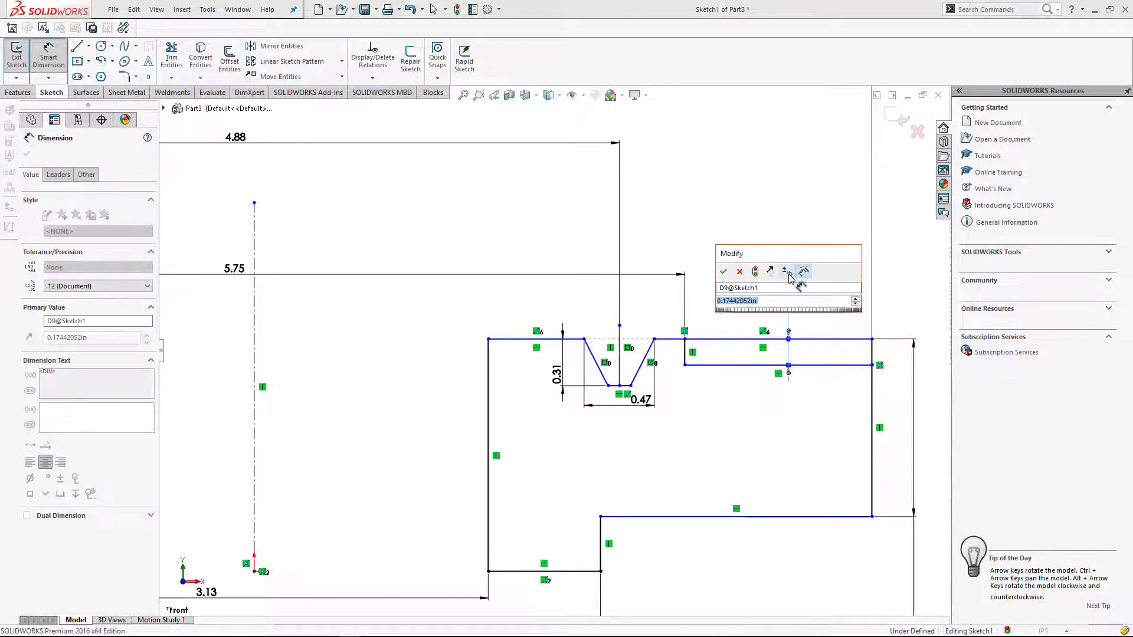
text(1/8)
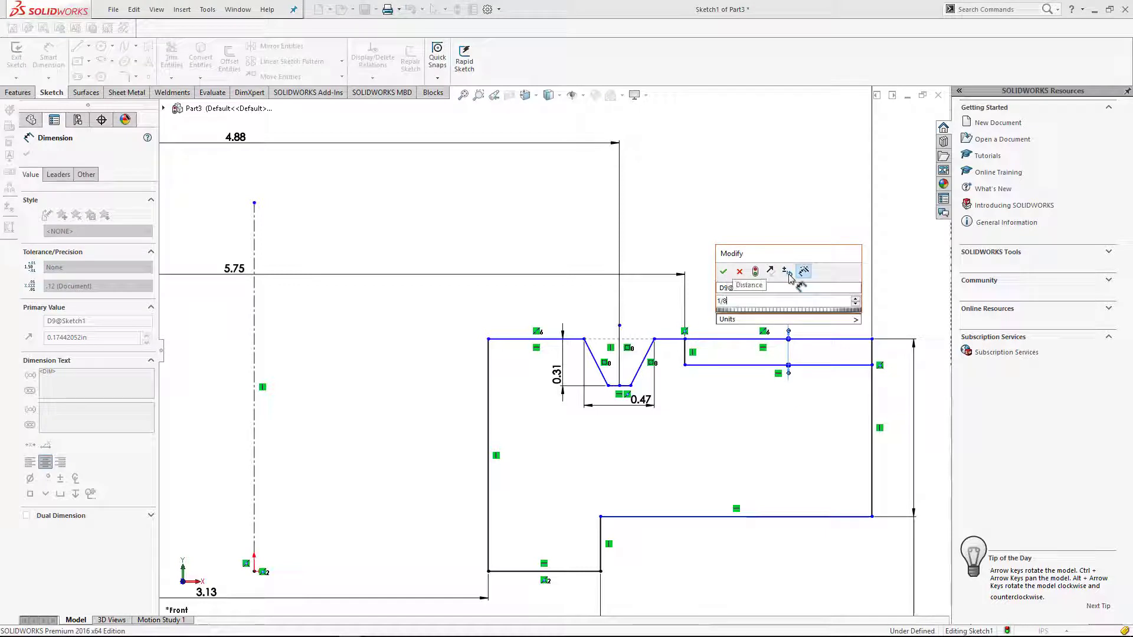
key(Return)
key(Escape)
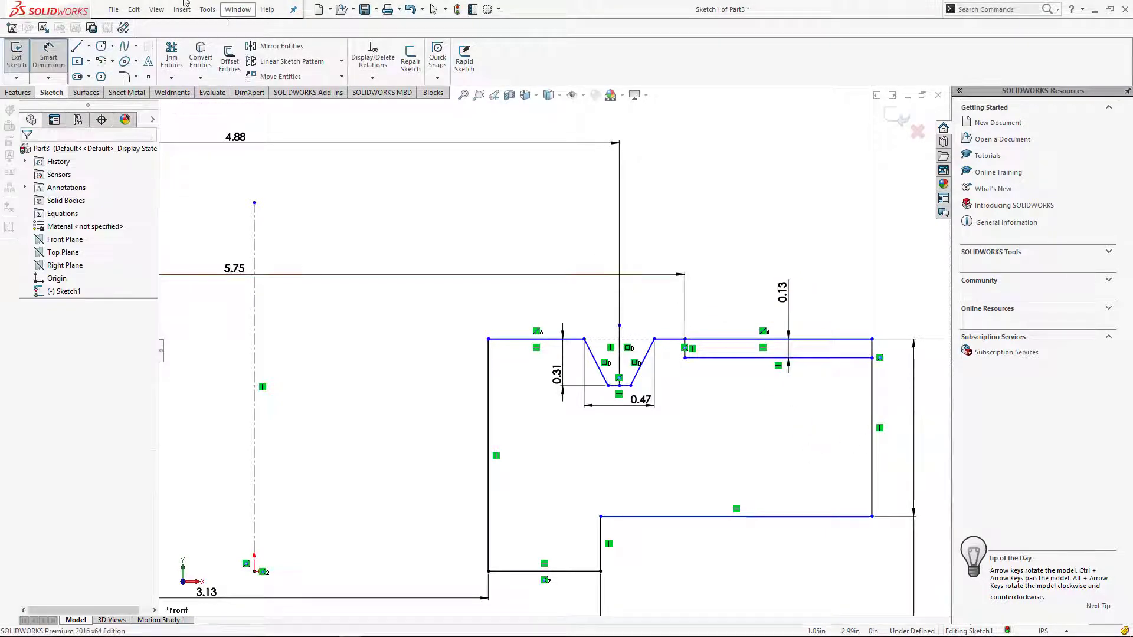
Step: Add a sketch fillet of 0.12 in radius at the inner corner of the step
click(124, 76)
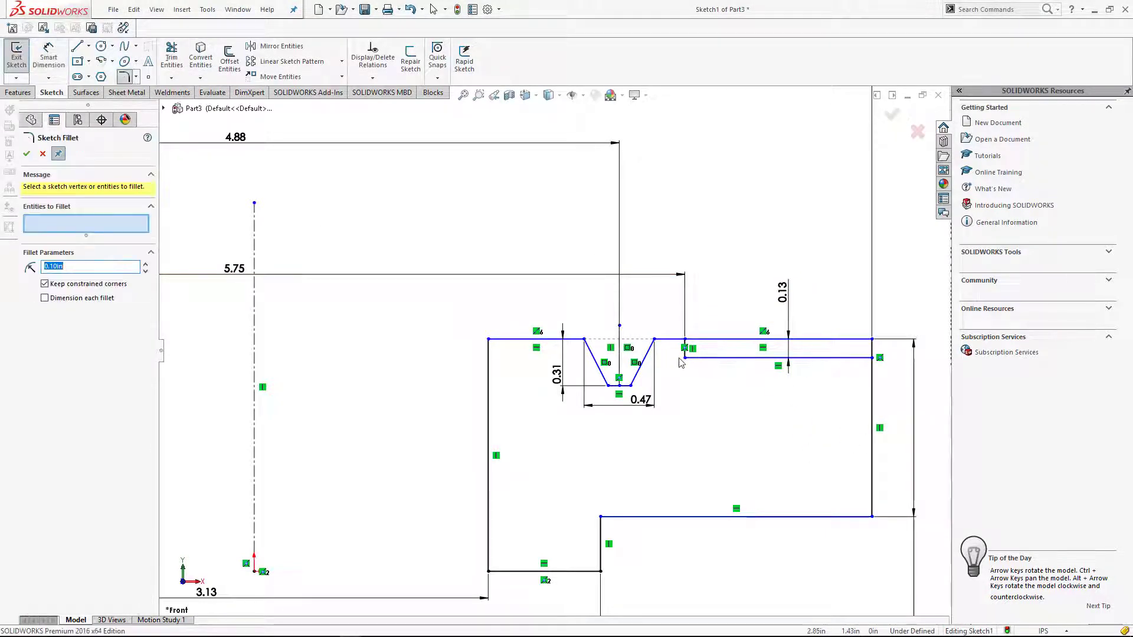
click(684, 357)
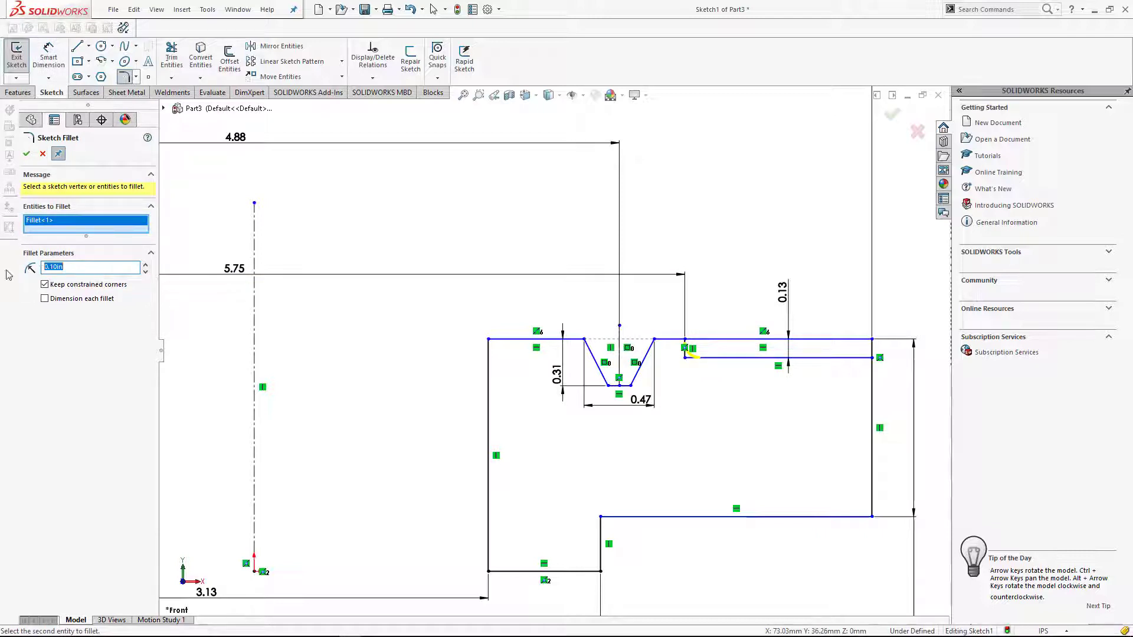
text(0.)
click(26, 153)
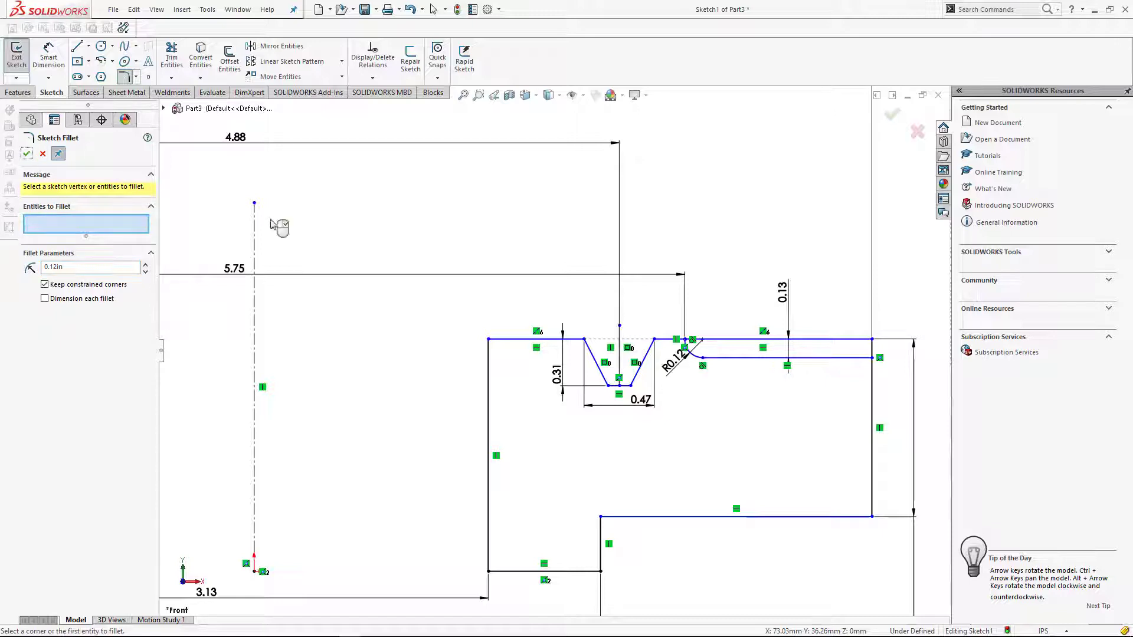
Step: Trim away the top and outer edge segments above the step so the raised face ends at the fillet
scroll(873, 401, down, 2)
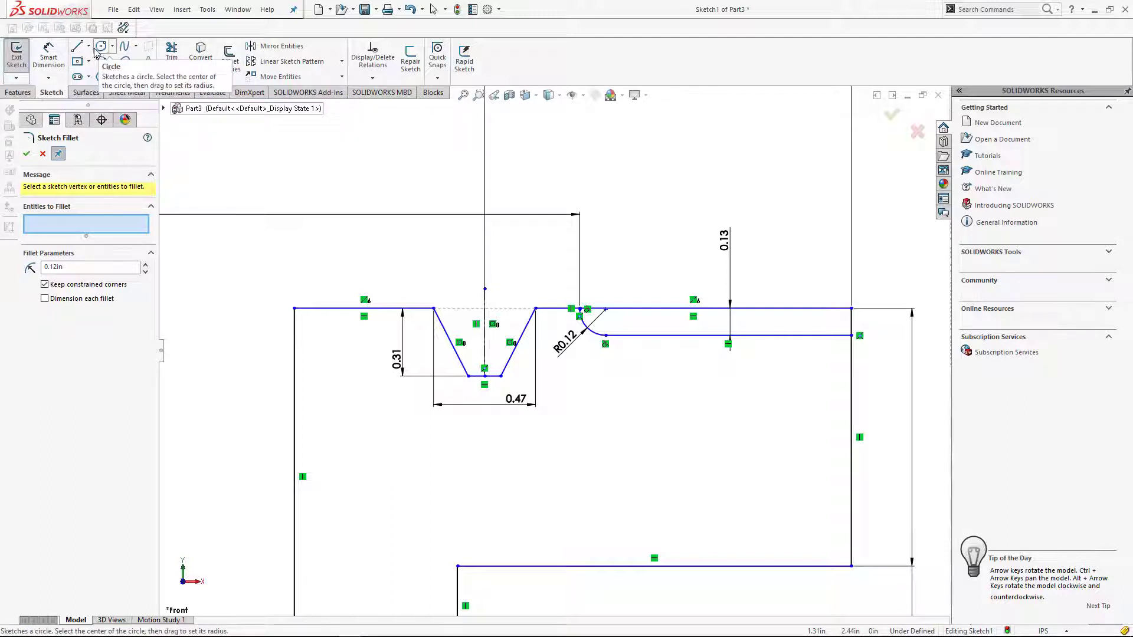
click(172, 56)
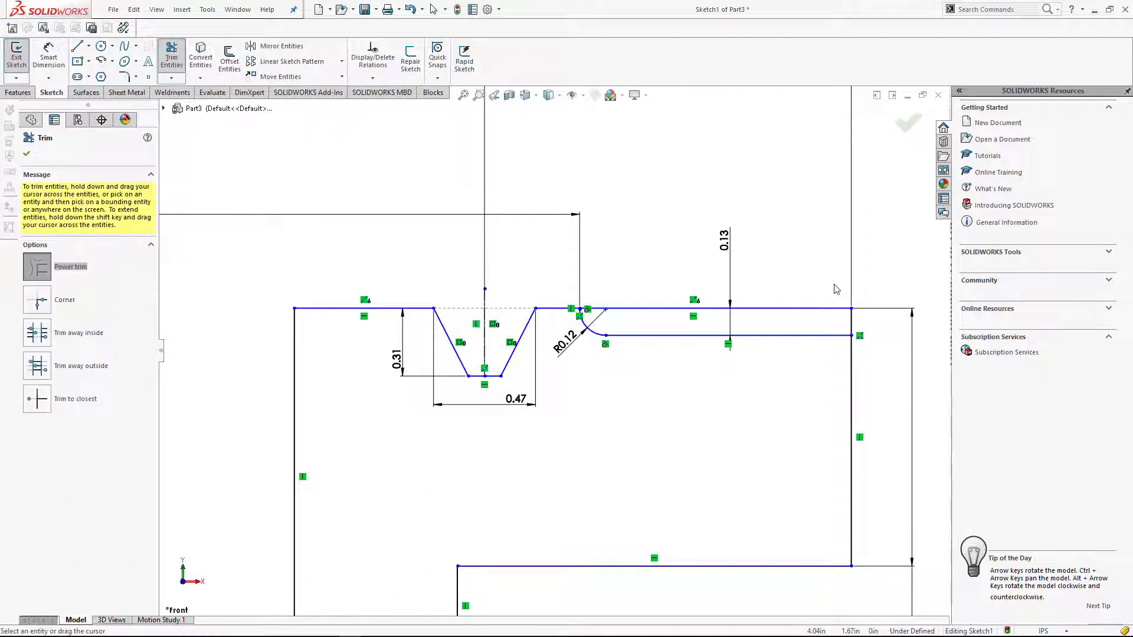
drag(837, 287, 859, 319)
scroll(514, 361, up, 5)
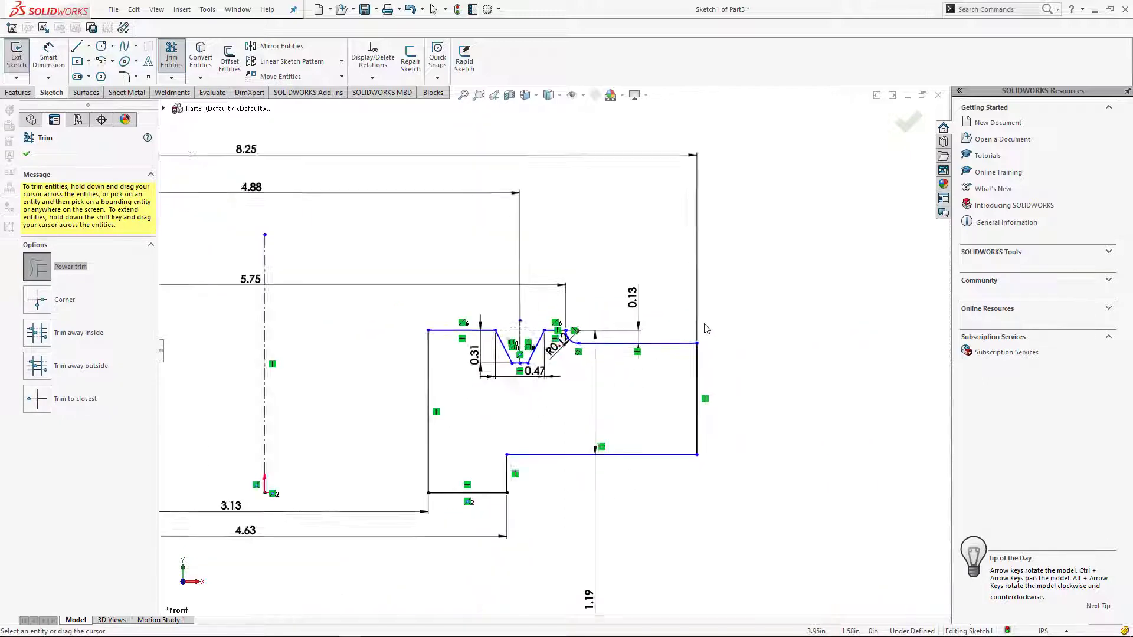
scroll(625, 339, up, 2)
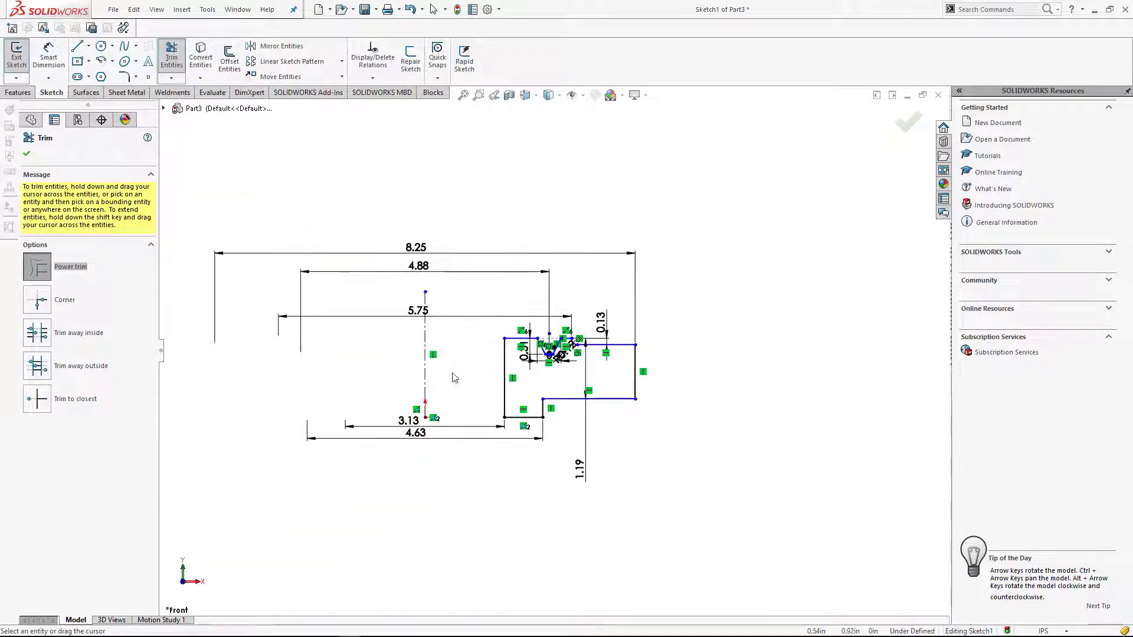
click(908, 121)
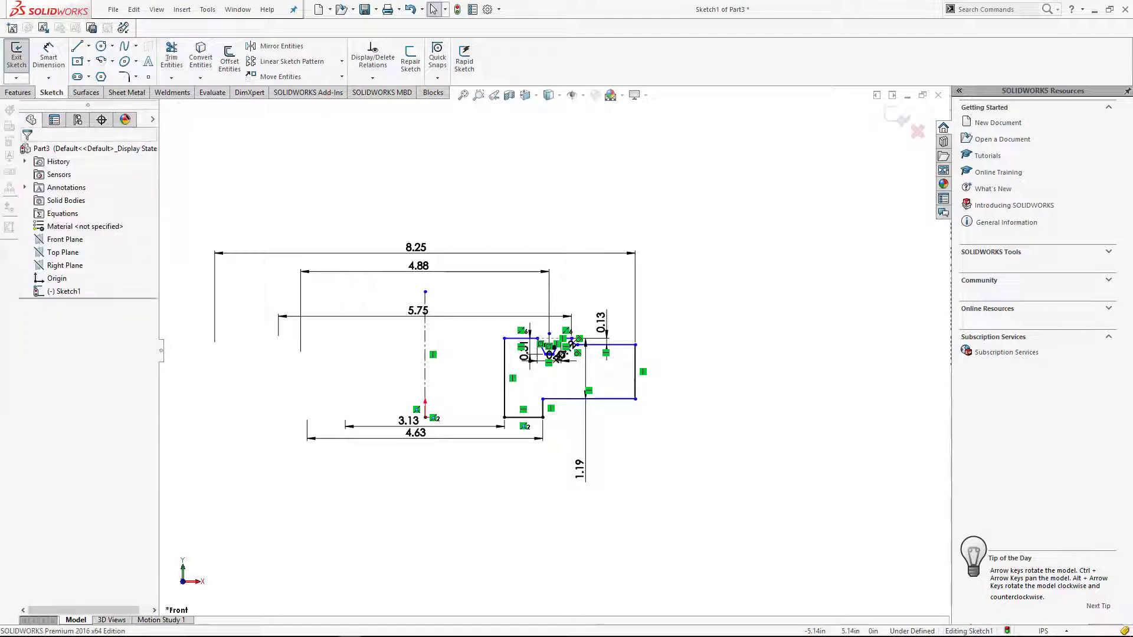
Step: Revolve the flange profile 360 degrees about the vertical centerline into a solid
click(18, 92)
click(58, 61)
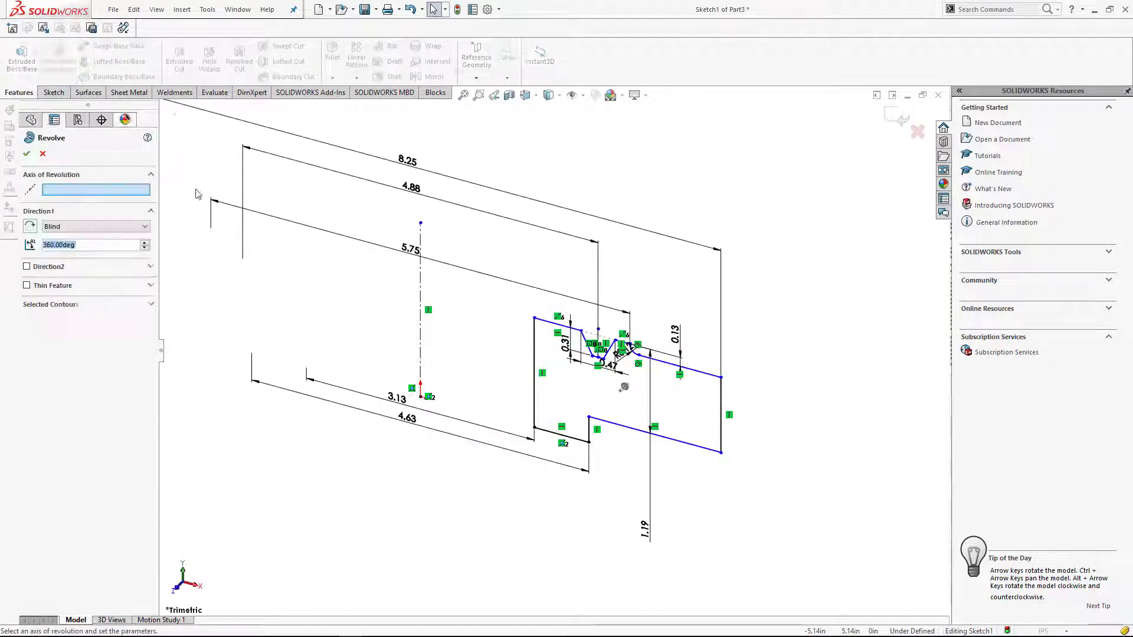
click(422, 345)
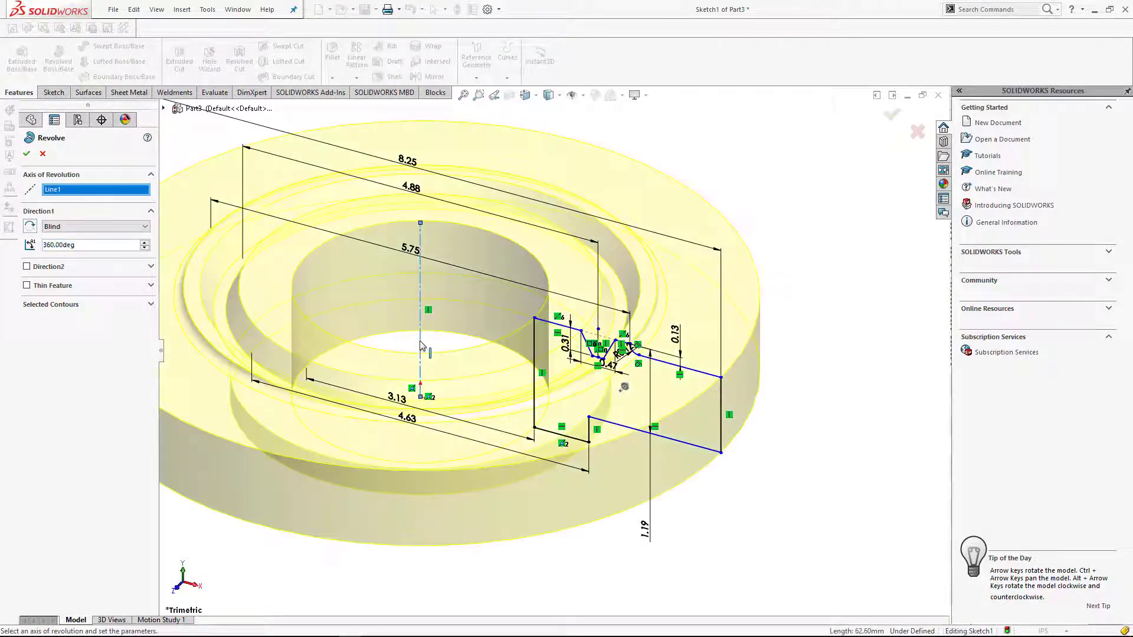
click(27, 153)
Step: Examine the revolved flange from several angles and reveal the sketch belonging to the revolve feature
mouse_move(619, 390)
middle_down()
mouse_move(621, 421)
mouse_move(625, 372)
mouse_move(679, 509)
middle_up()
scroll(412, 450, down, 3)
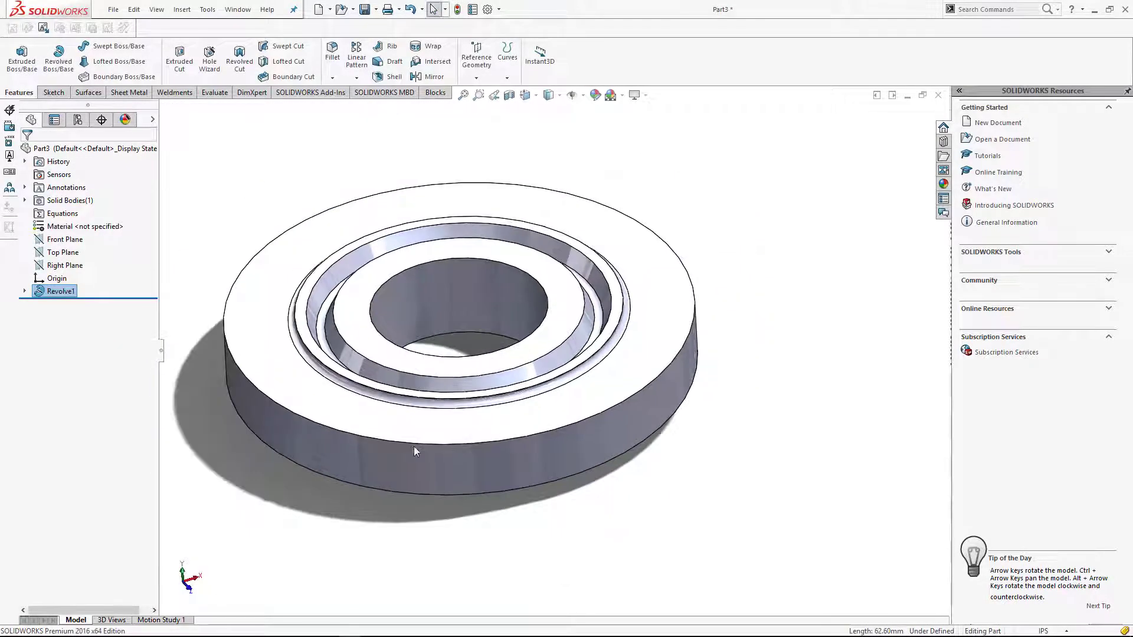
middle_drag(413, 450, 412, 406)
scroll(552, 354, down, 3)
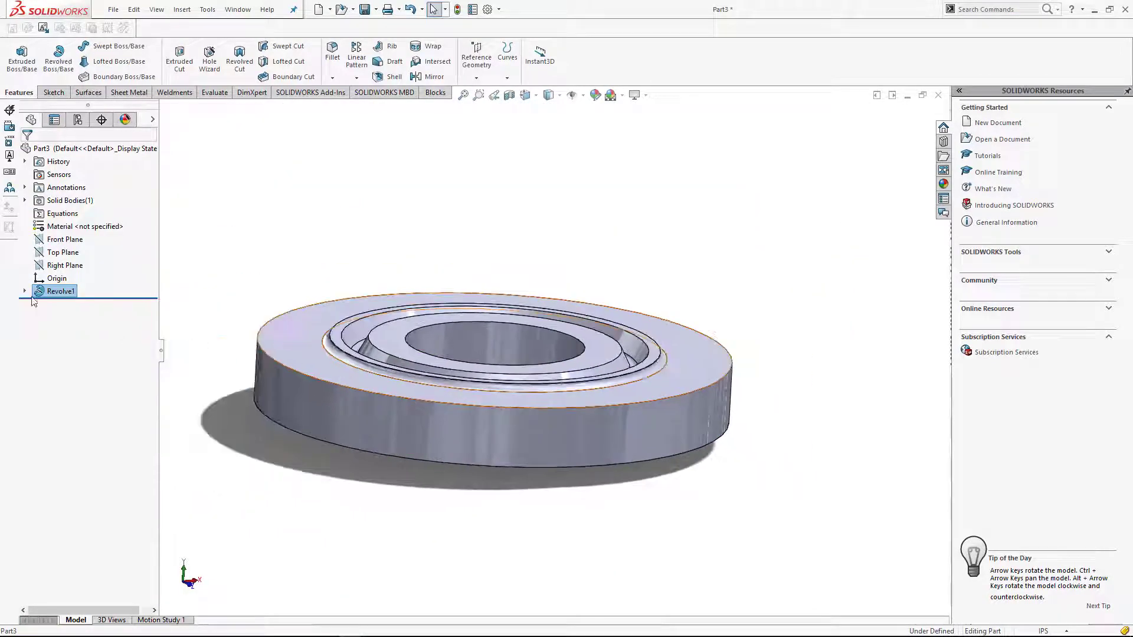
click(24, 292)
click(353, 500)
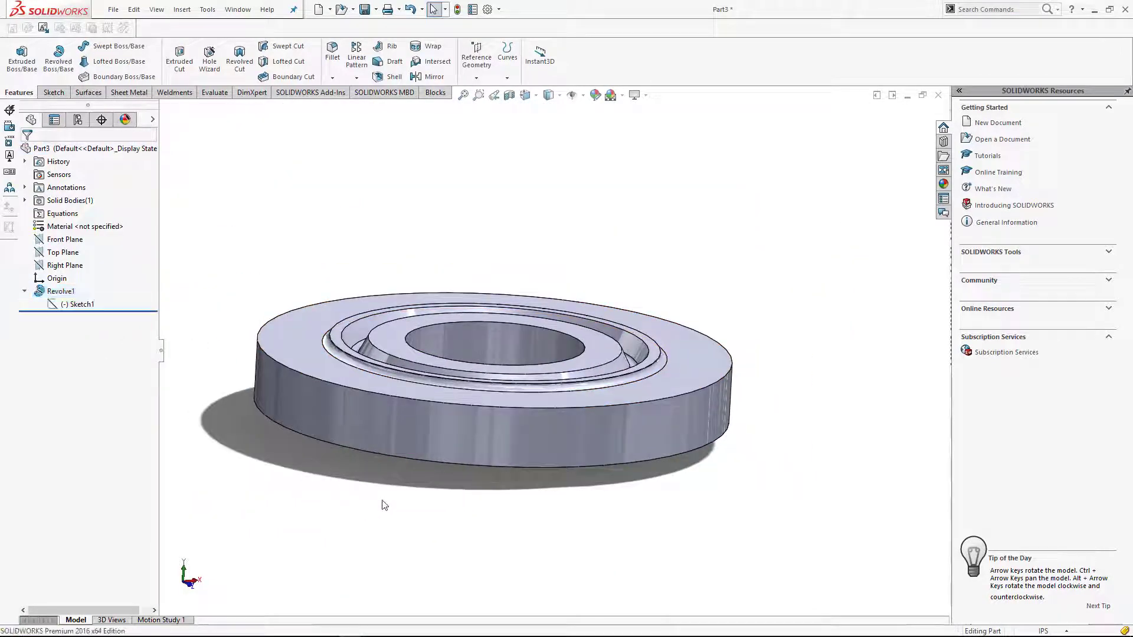
middle_drag(384, 504, 558, 475)
middle_drag(490, 487, 499, 480)
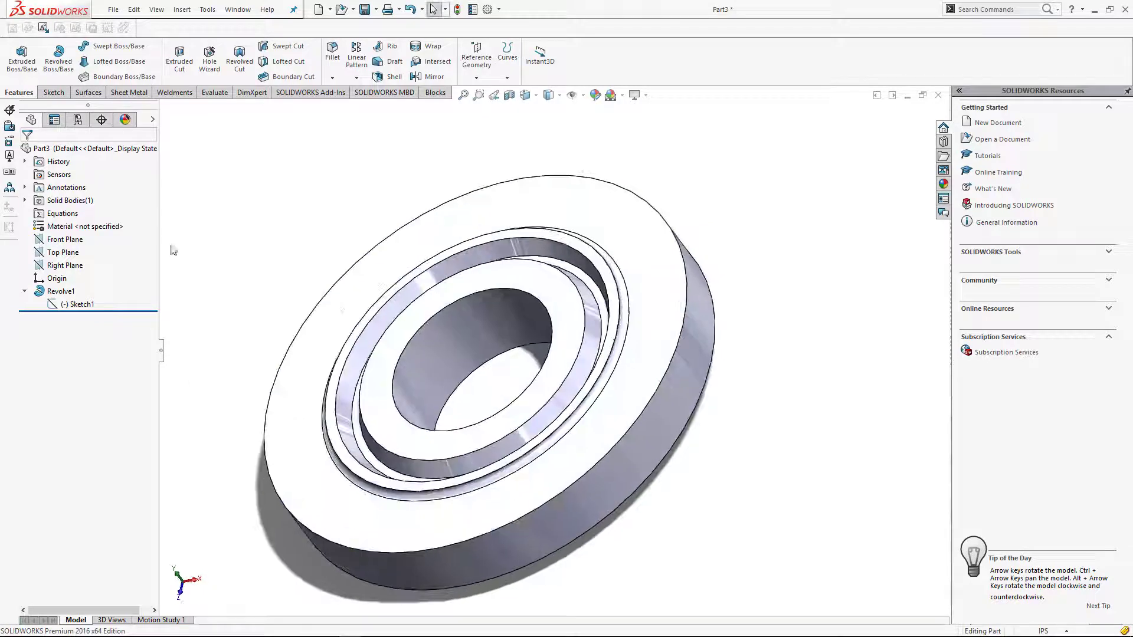
Step: Assign Plain Carbon Steel as the part's material
right_click(105, 228)
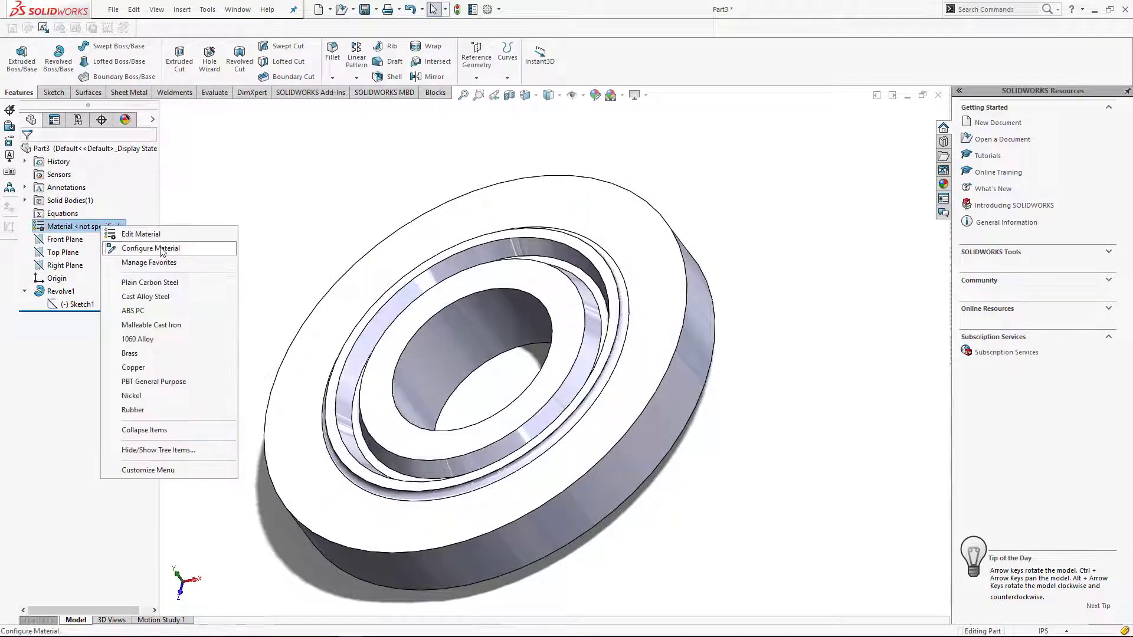
click(174, 282)
middle_drag(306, 235, 603, 127)
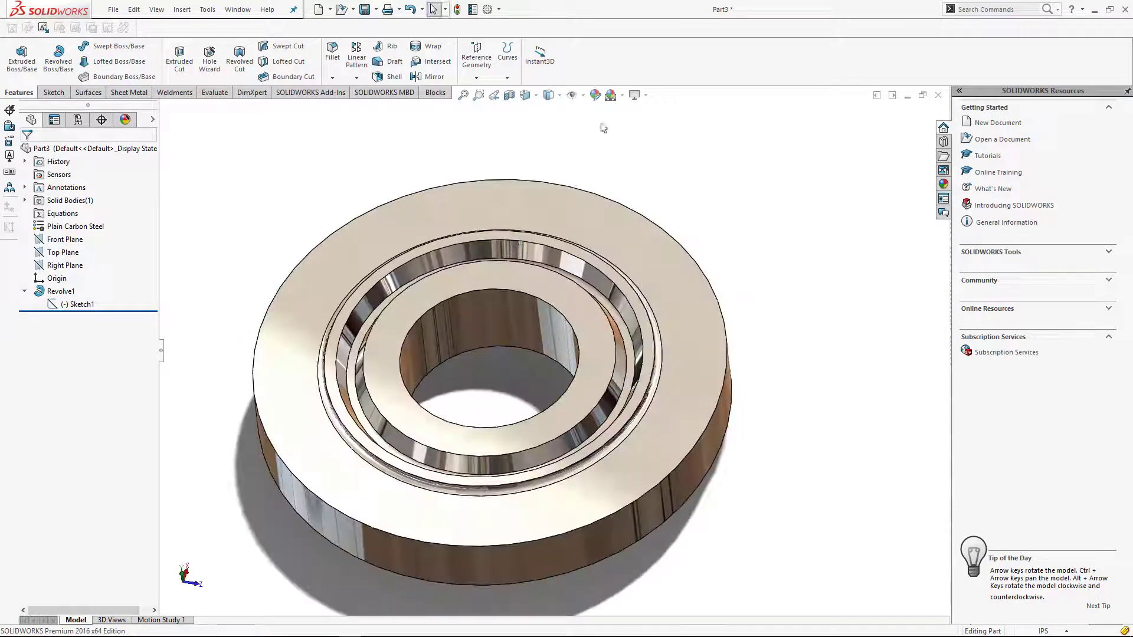
Step: Try a background scene with a bluish gradient and switch back to a plain white one
click(622, 95)
click(637, 123)
middle_drag(742, 319, 762, 238)
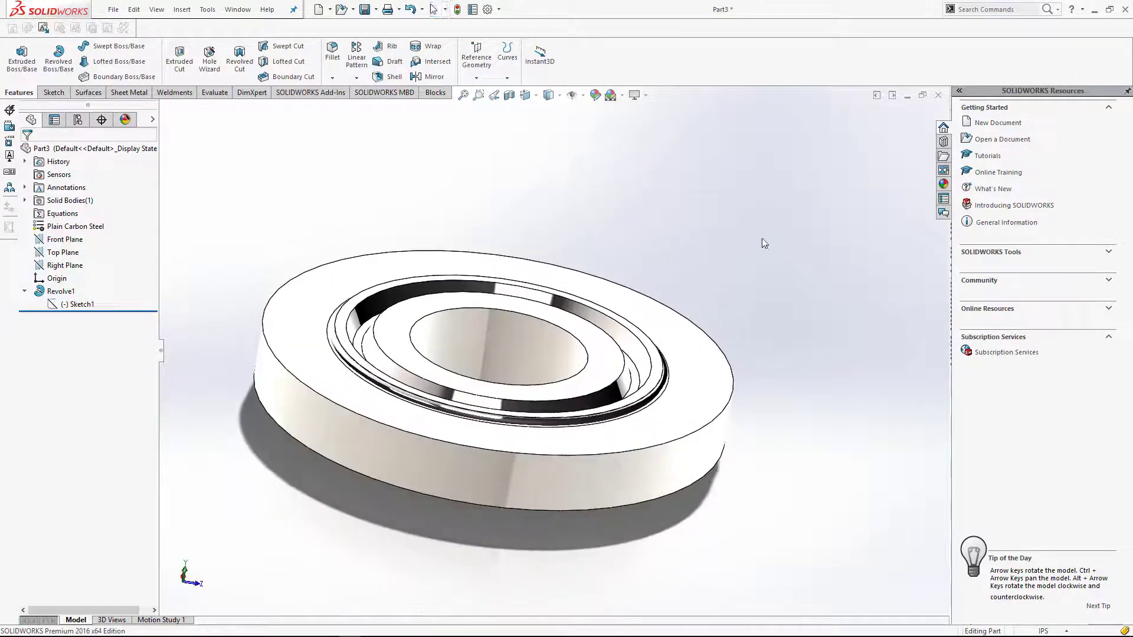
click(622, 95)
click(627, 127)
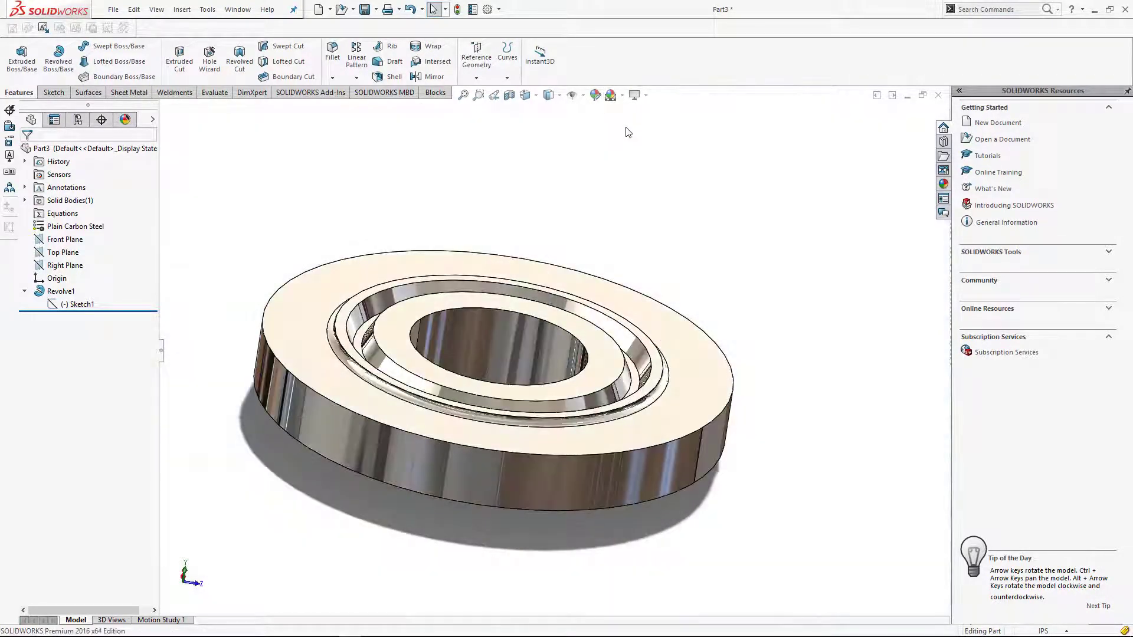
middle_drag(624, 290, 705, 427)
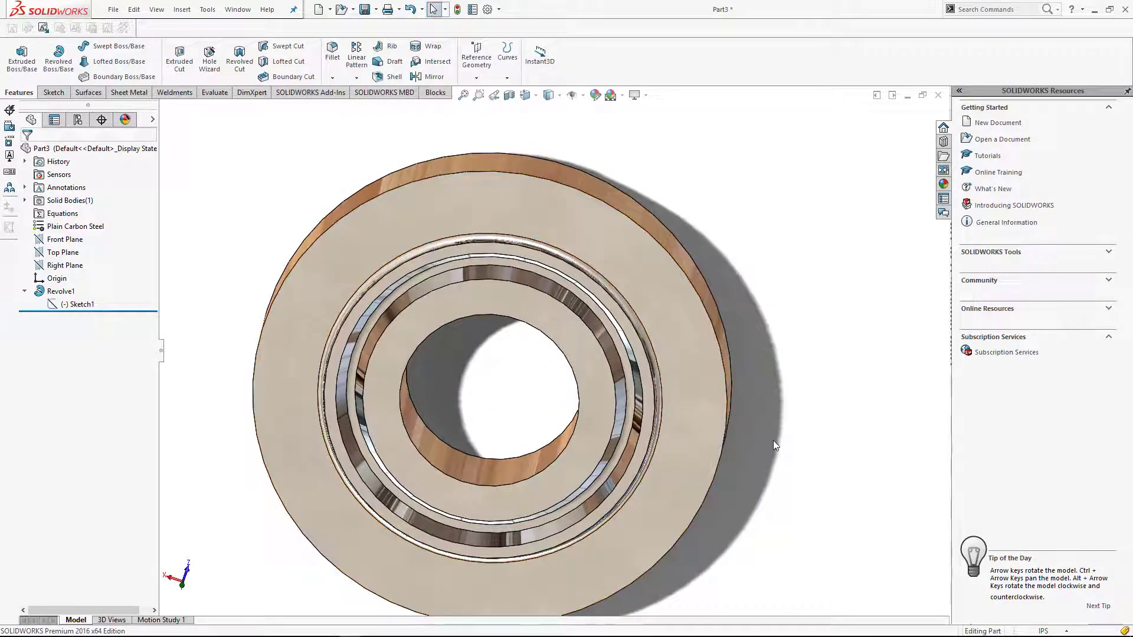
middle_drag(773, 440, 741, 314)
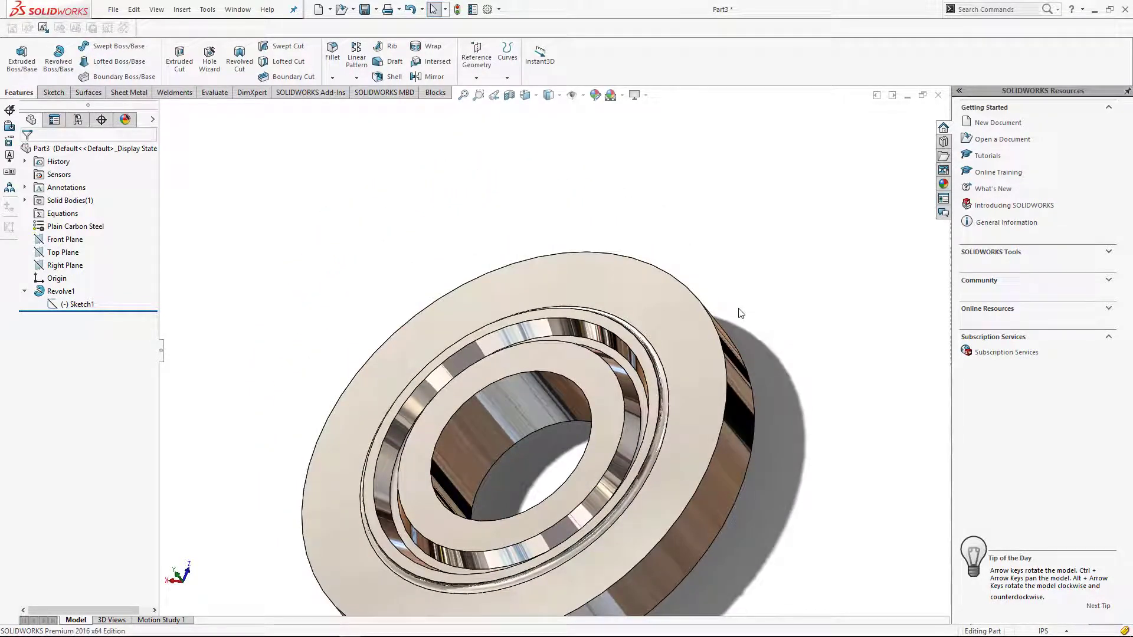
mouse_move(394, 630)
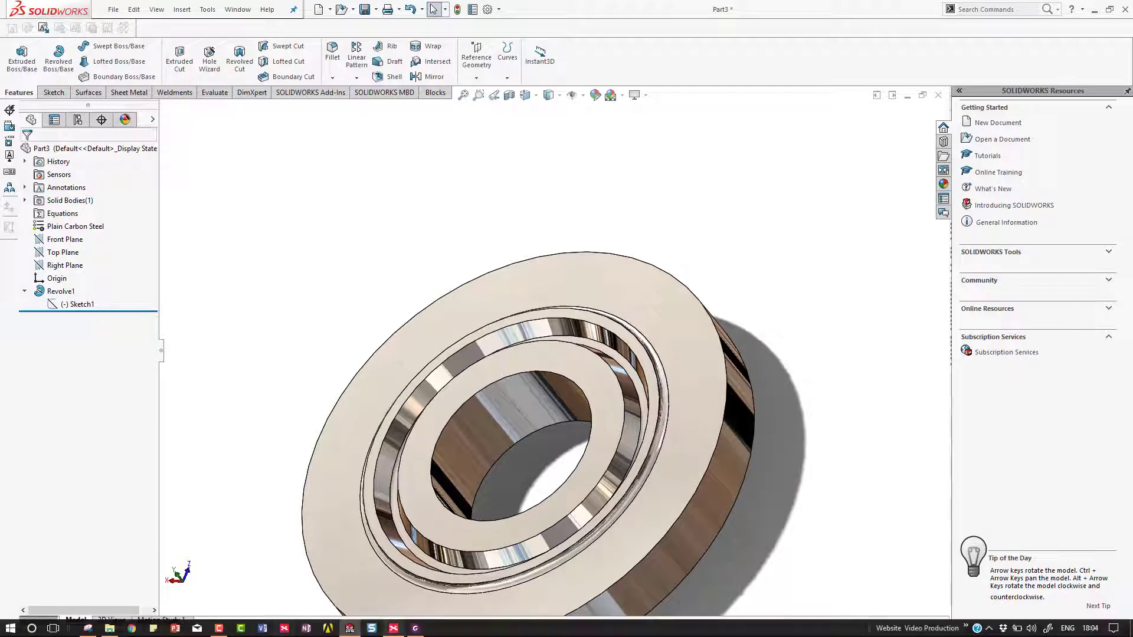
click(219, 628)
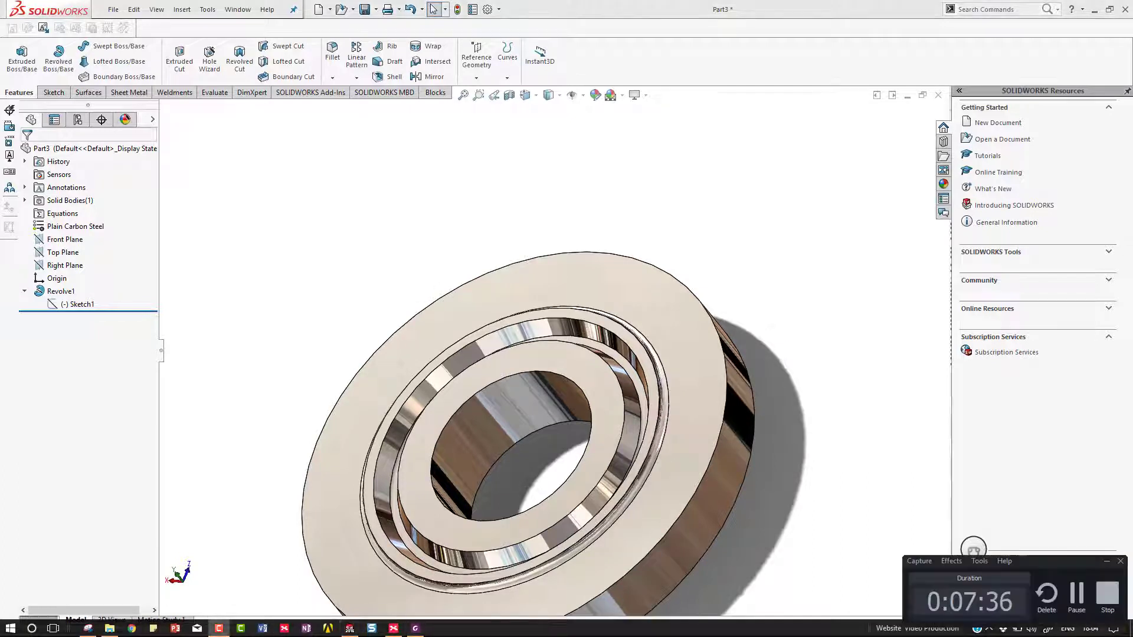
click(1073, 610)
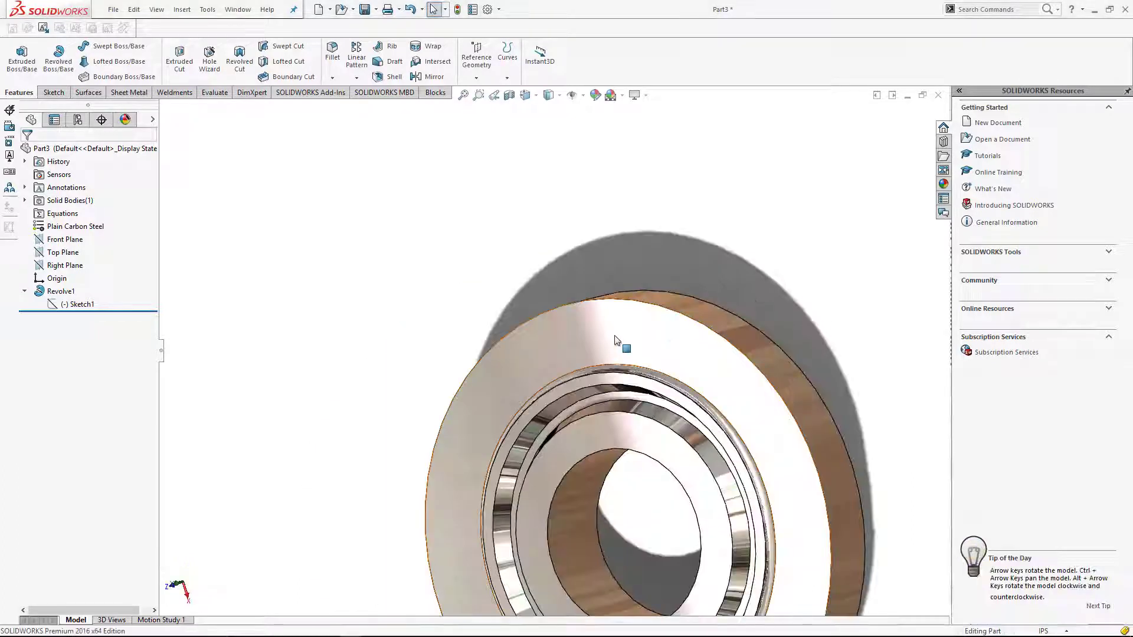
Step: Start a sketch on the flange's flat outer ring face and draw a circle of about 3.49 in radius centred on the origin
click(665, 311)
click(664, 302)
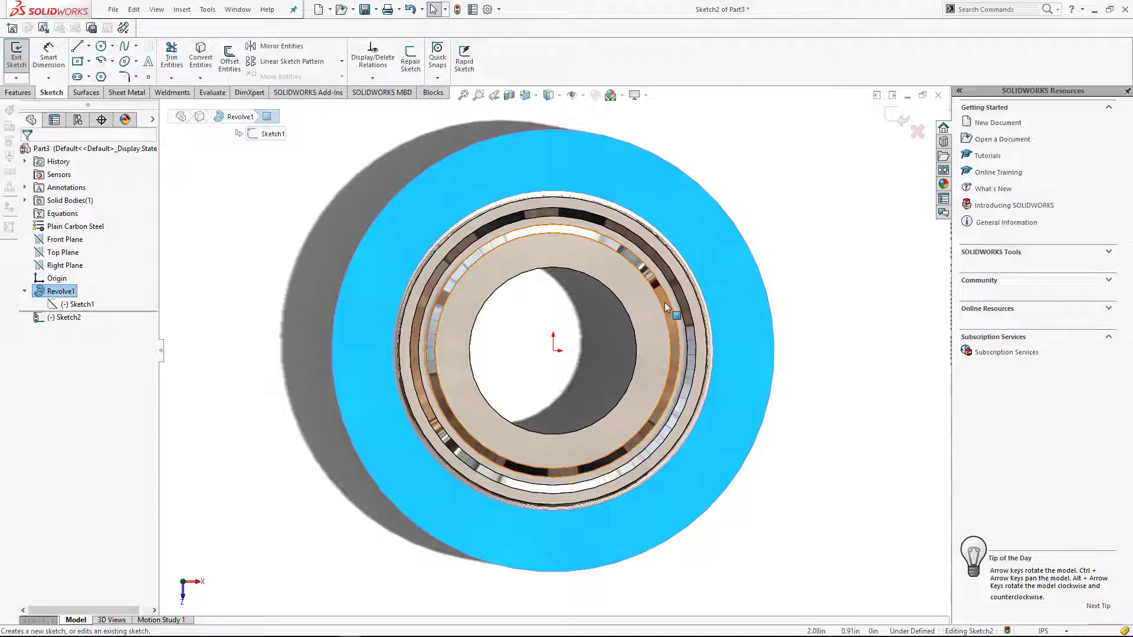
click(786, 250)
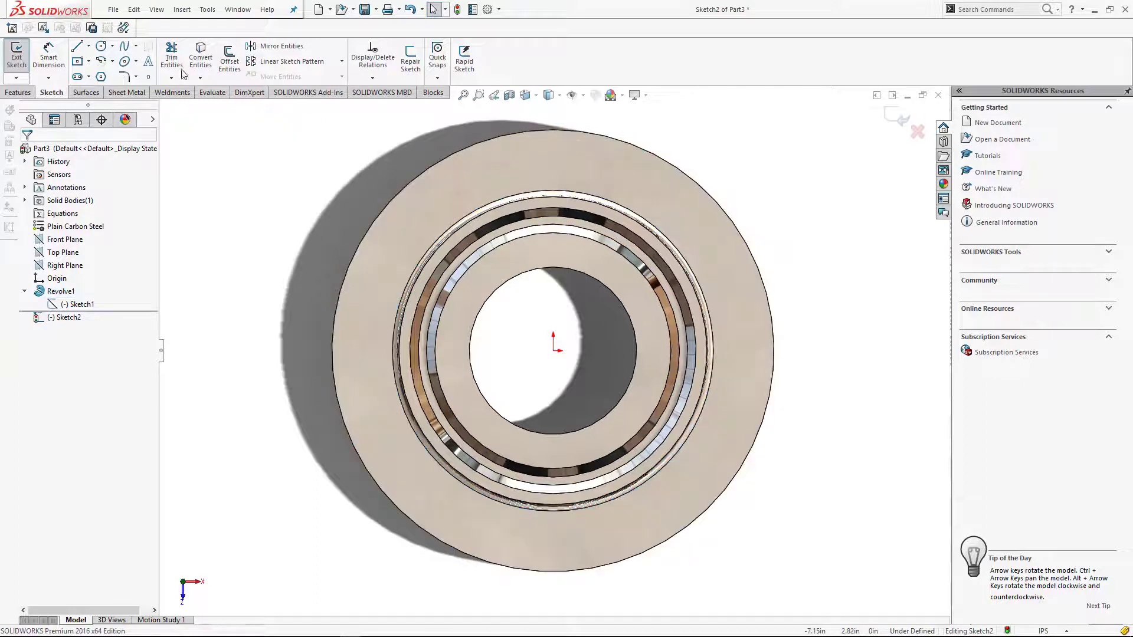
click(100, 46)
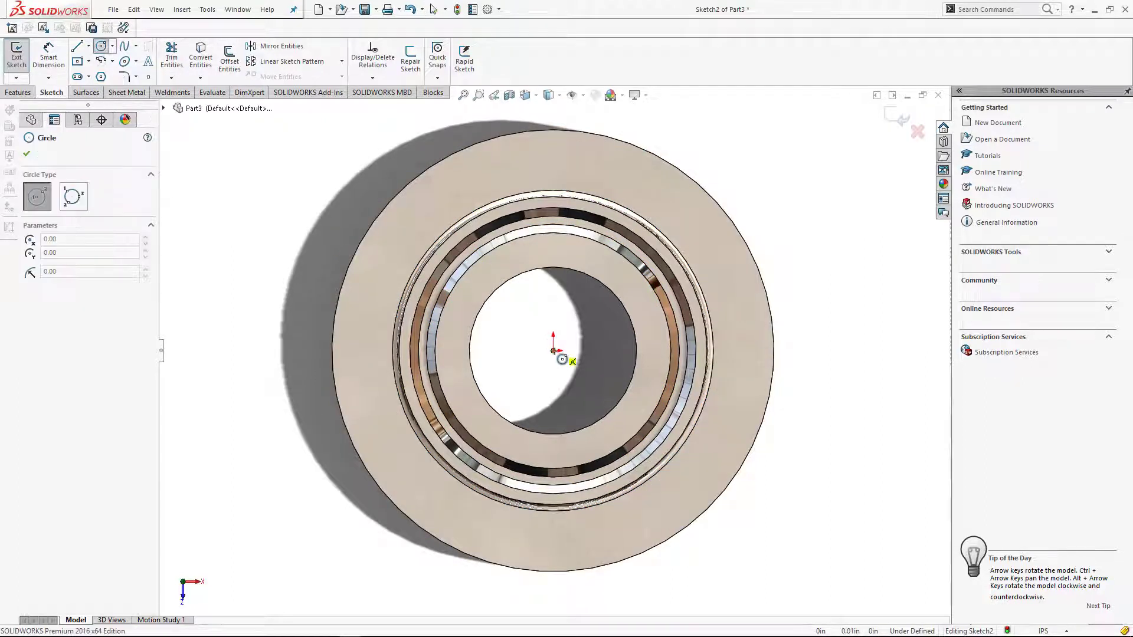
click(553, 349)
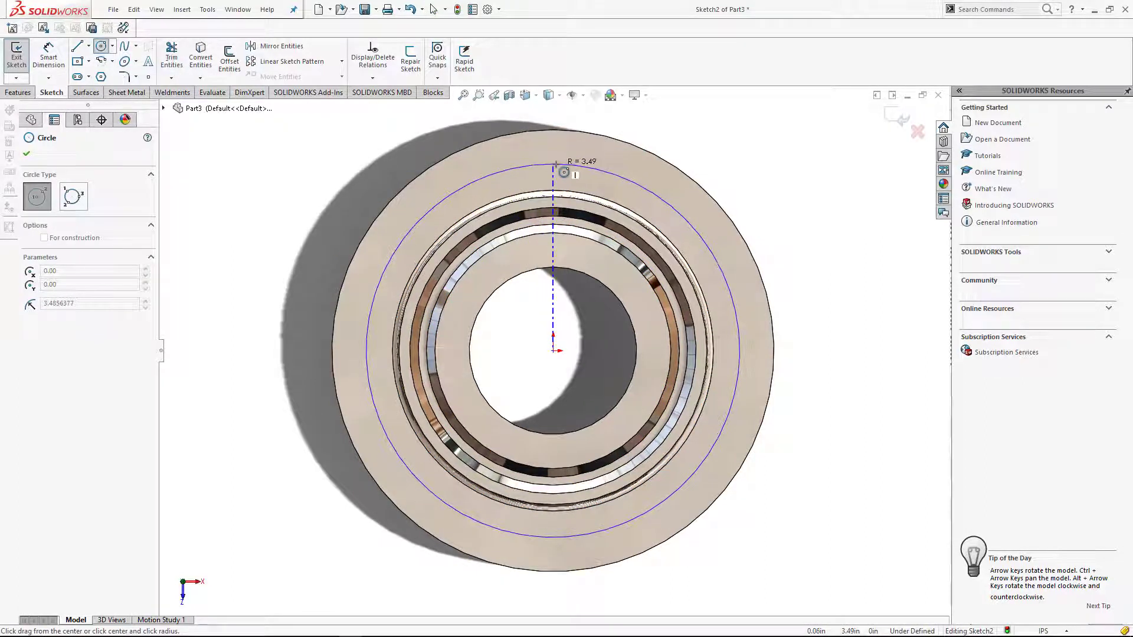
click(553, 164)
key(Escape)
Step: Dimension the circle's diameter, try 3/4 in as its value, and undo that value change
click(673, 200)
key(d)
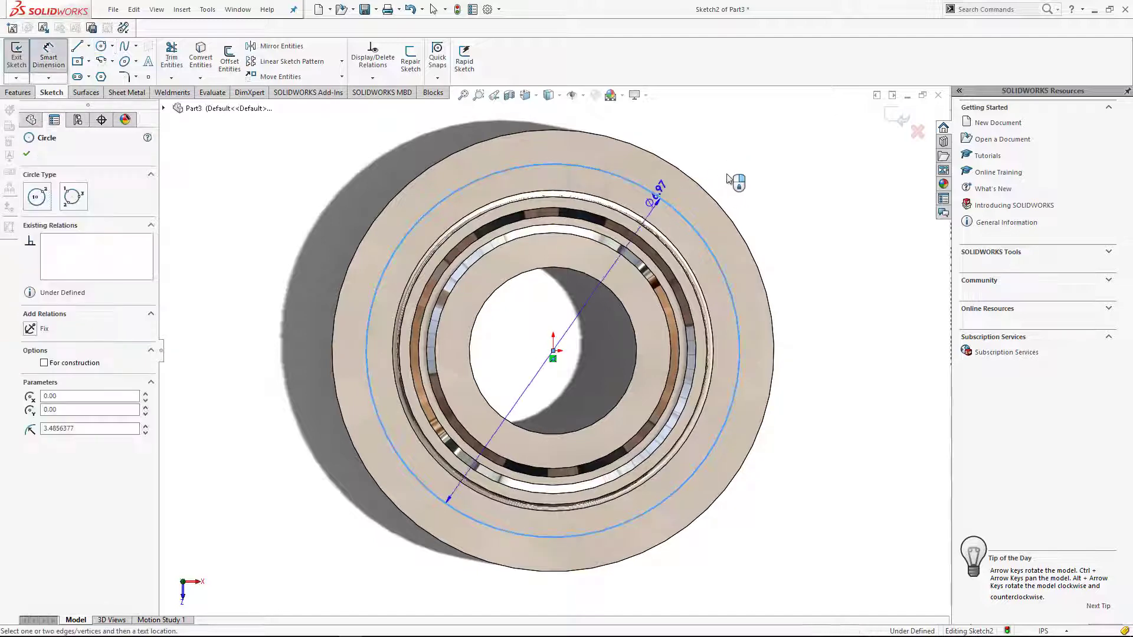
click(732, 178)
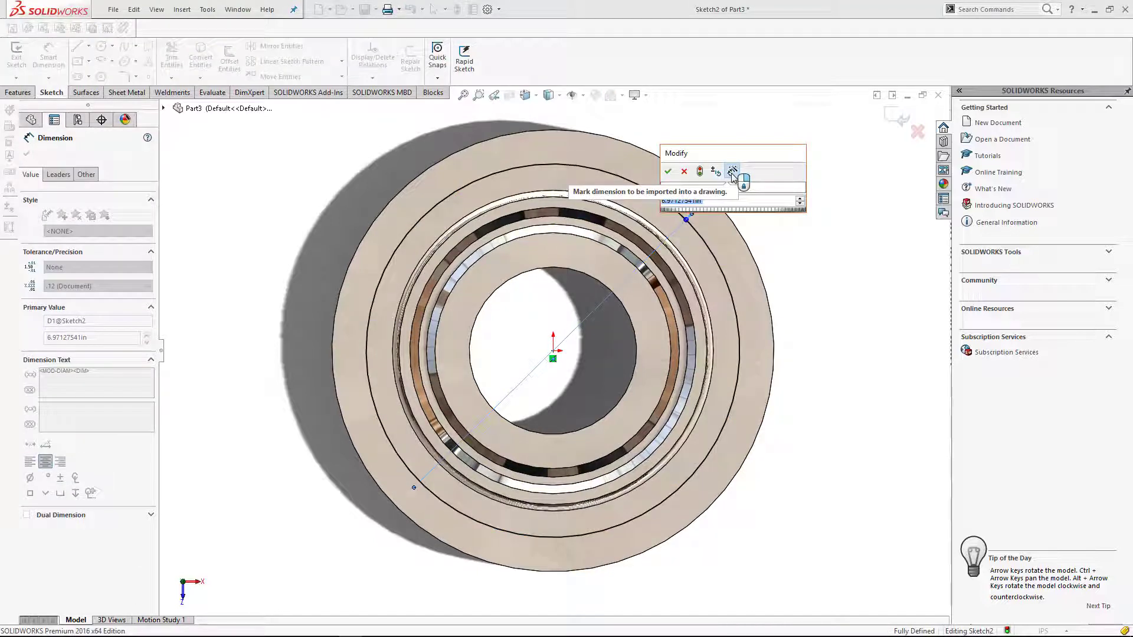
text(0.75)
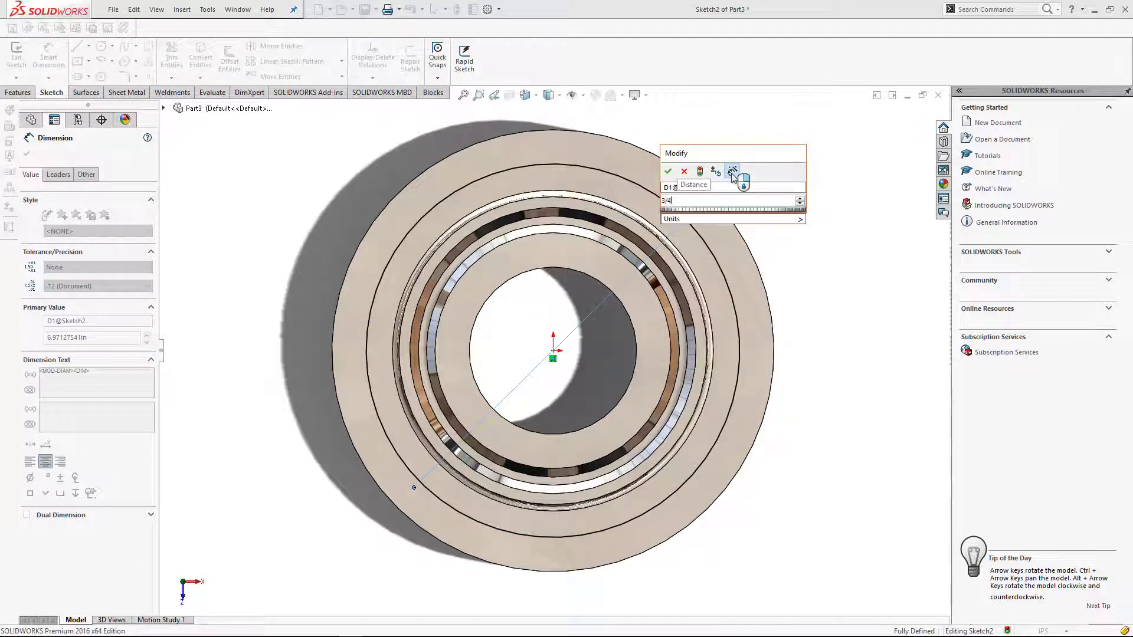
key(Return)
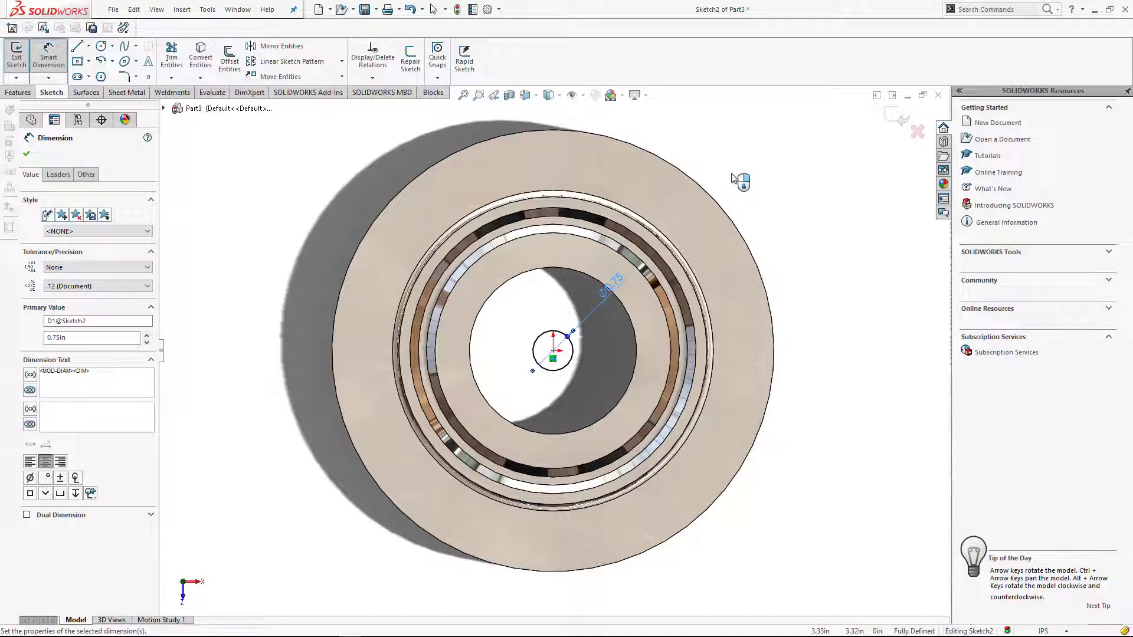
key(ctrl+z)
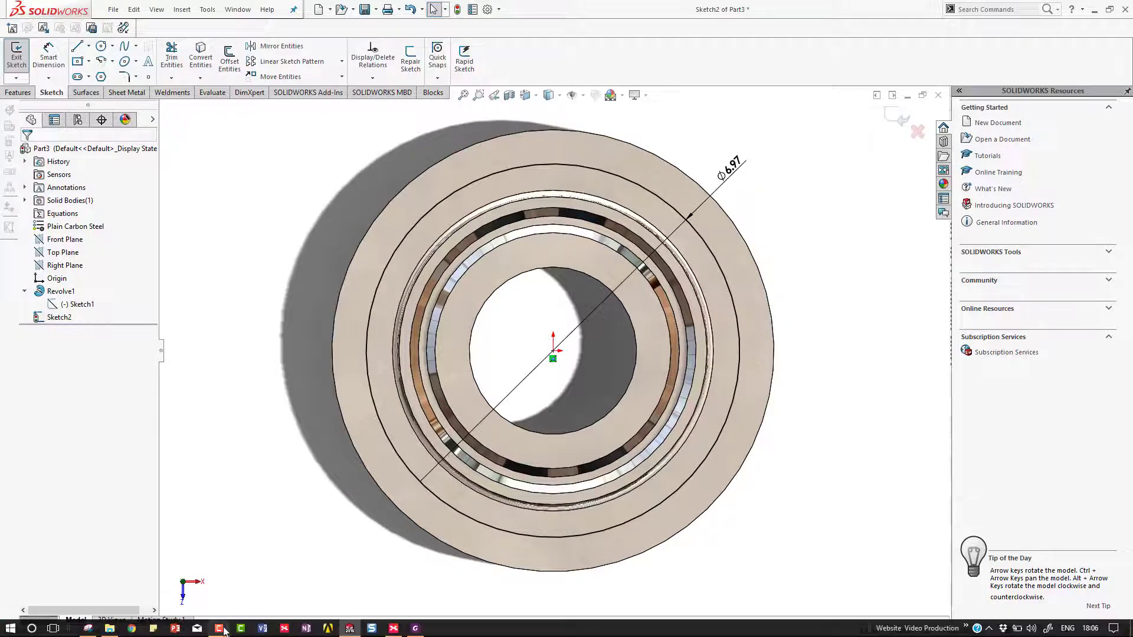
click(219, 628)
click(1077, 592)
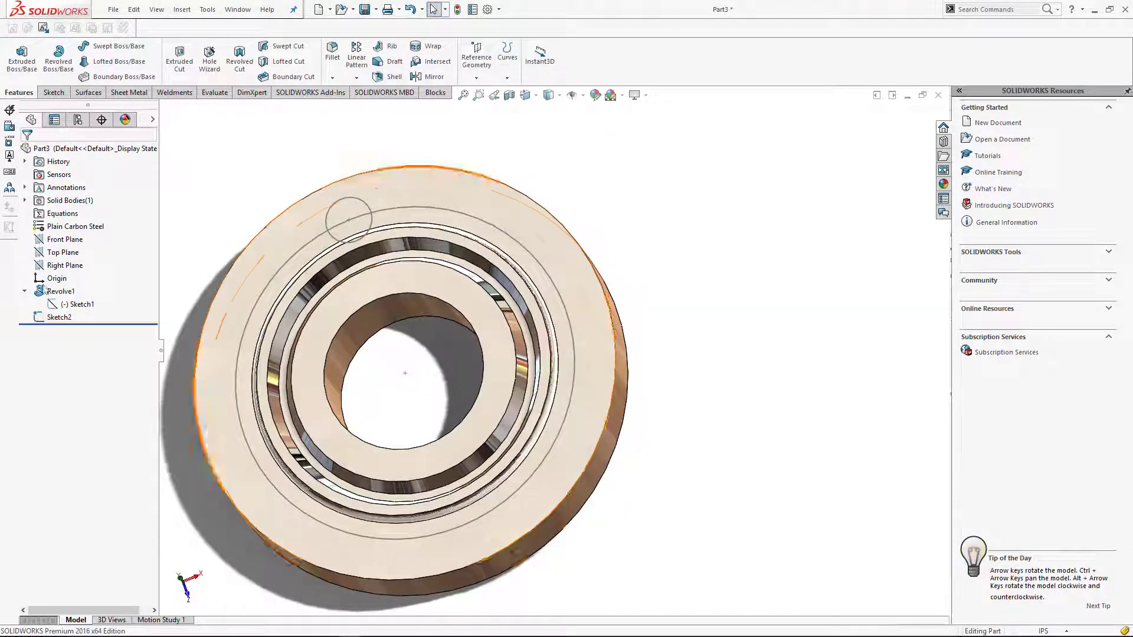
Step: Reopen the hole sketch on the ring face for editing and convert its large bolt circle to construction geometry
click(62, 317)
click(63, 292)
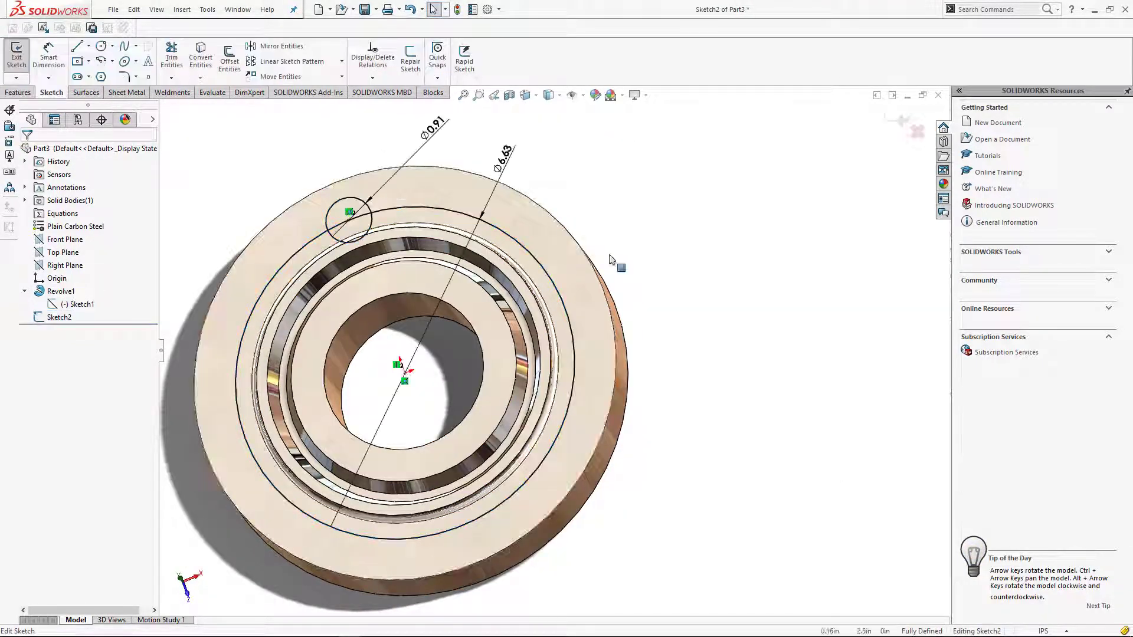
click(526, 254)
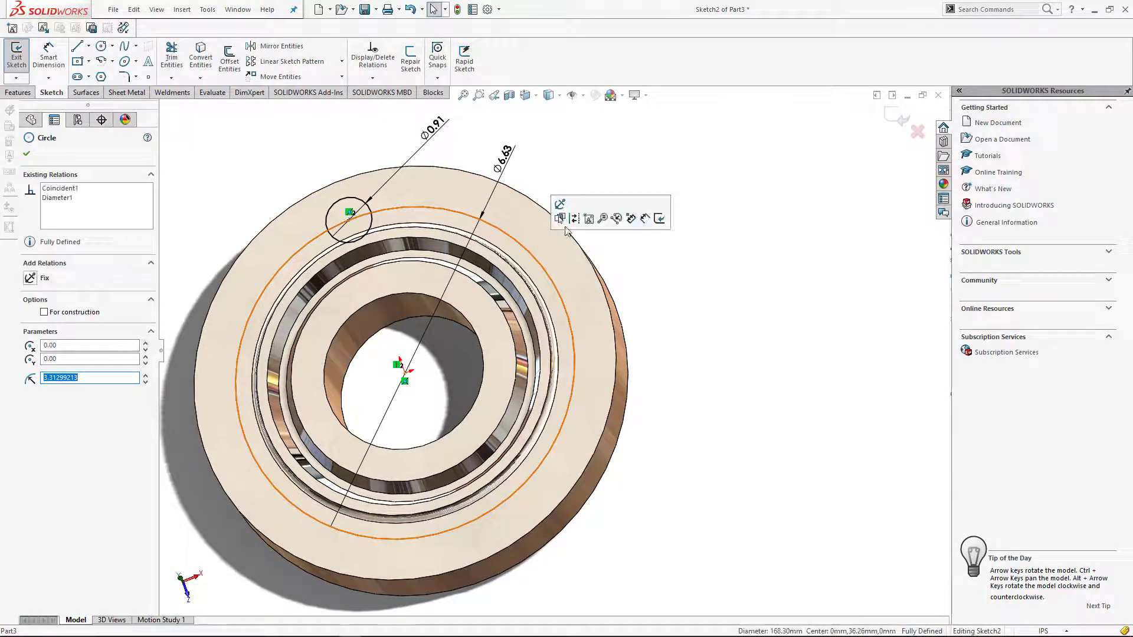
click(573, 219)
Step: Create a circular sketch pattern of the small hole circle about the origin with 8 equally spaced instances over 360 degrees
click(59, 317)
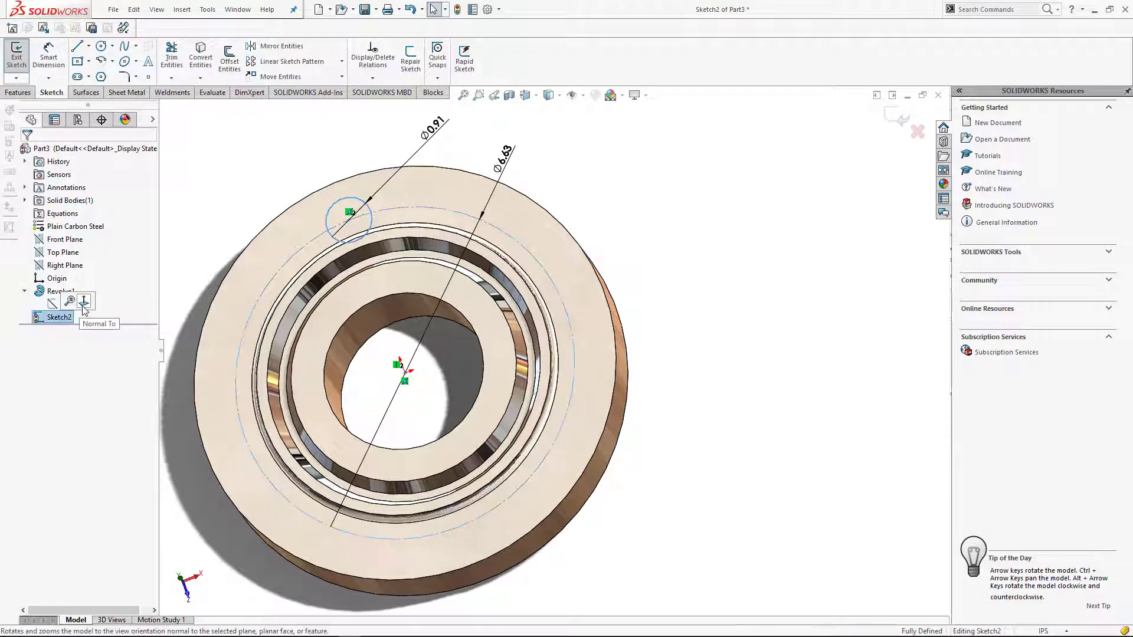
click(68, 298)
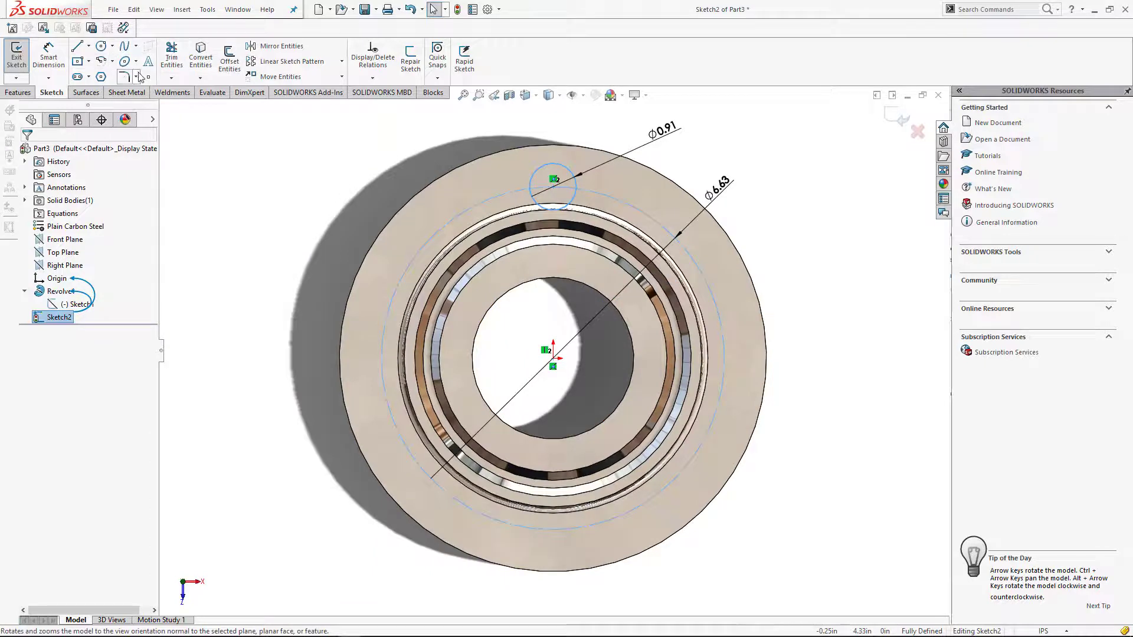
click(341, 62)
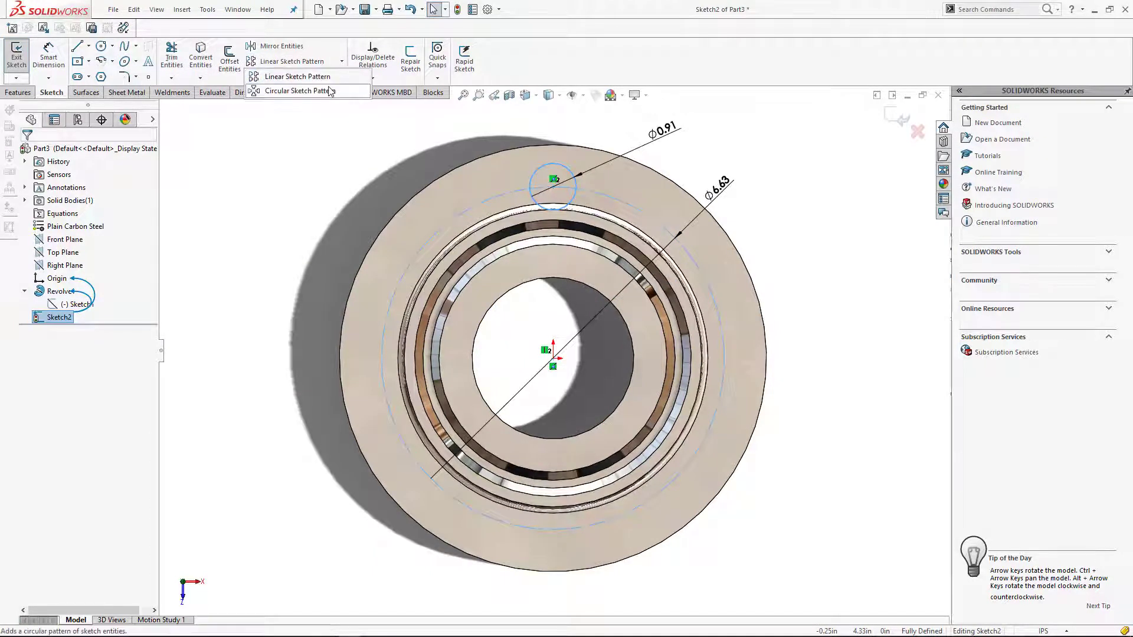
click(292, 92)
click(553, 177)
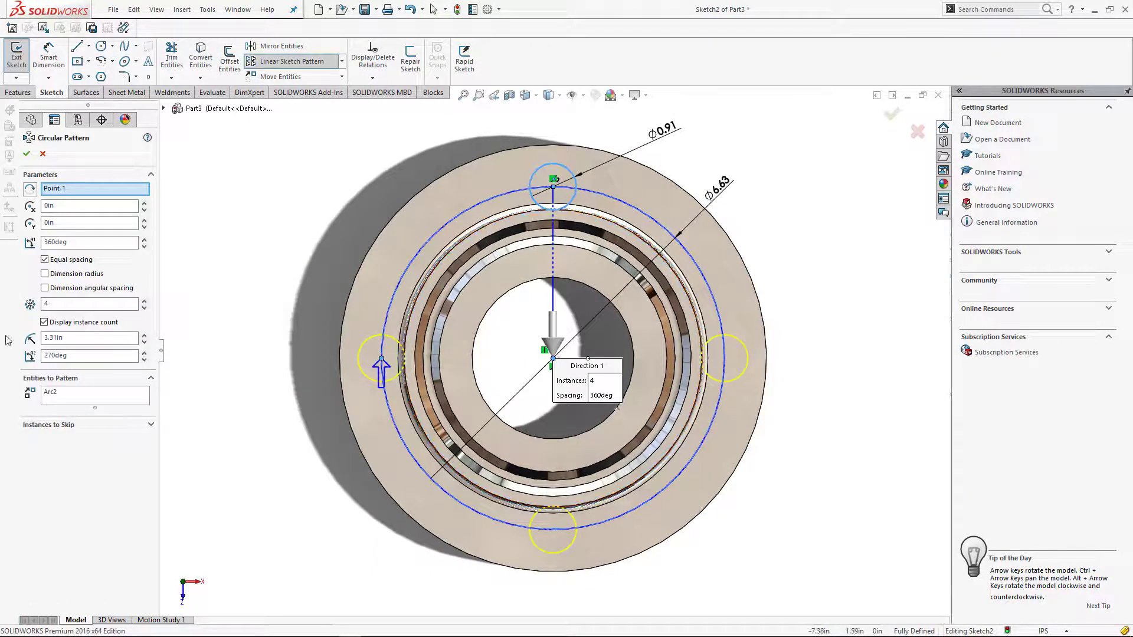
click(145, 300)
click(145, 300)
click(144, 300)
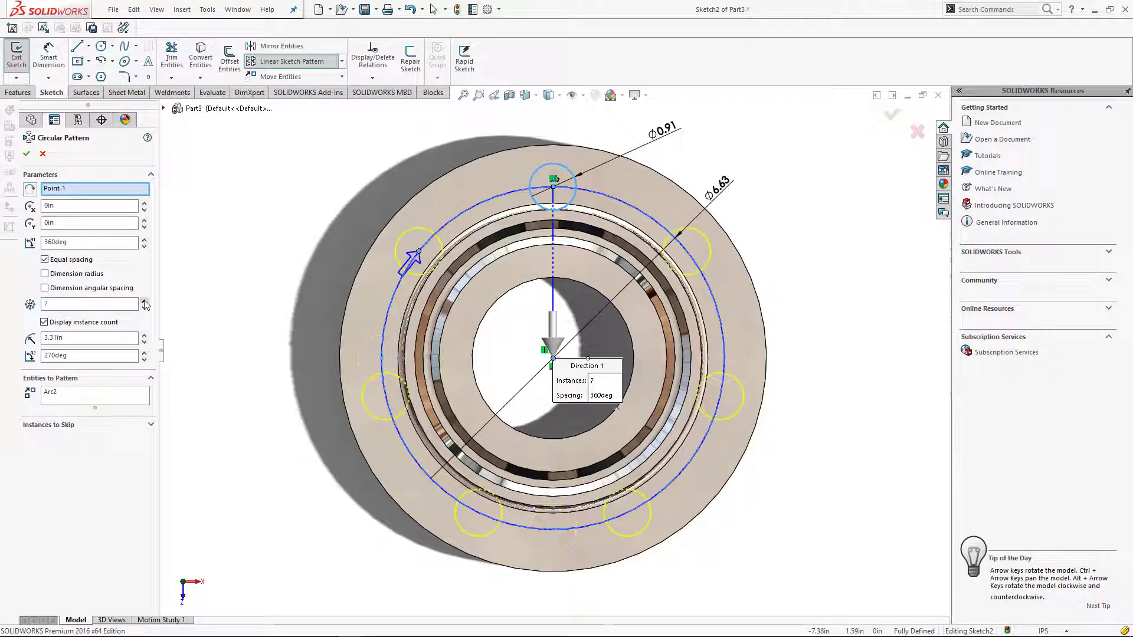
click(144, 301)
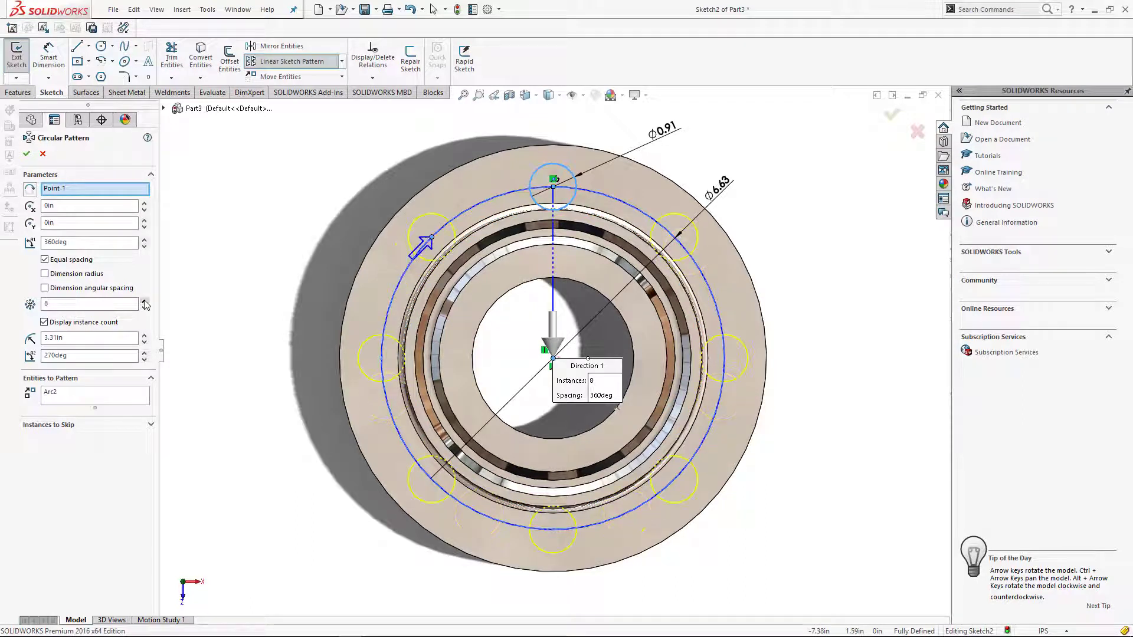
click(26, 154)
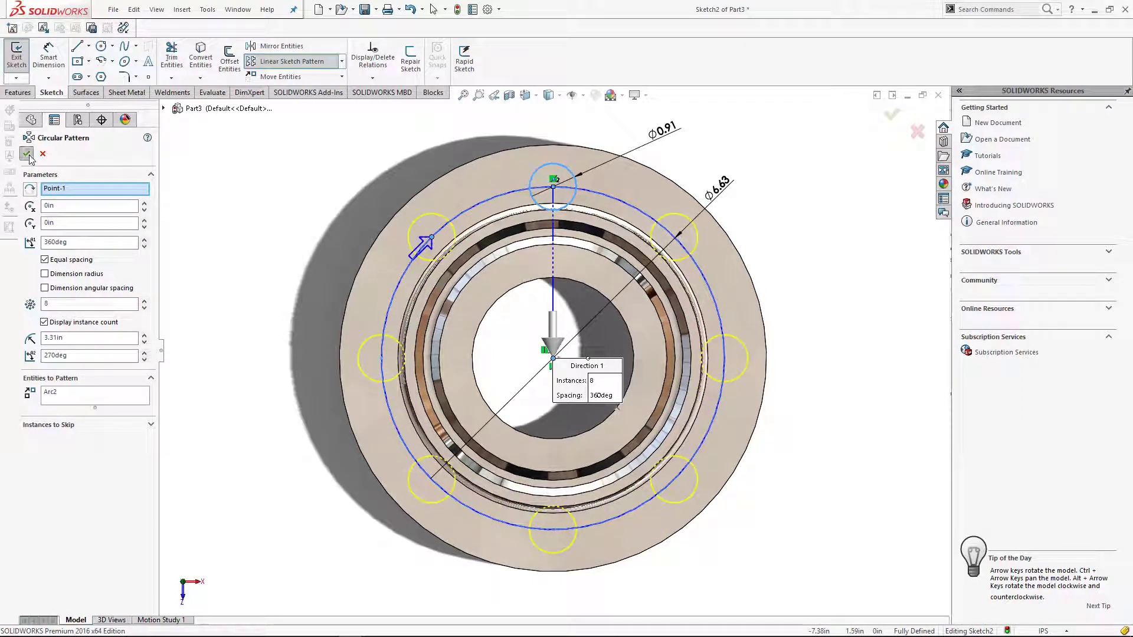
Step: Cut the eight patterned bolt-hole circles through the flange with an Extruded Cut set to Through All
click(17, 92)
click(179, 59)
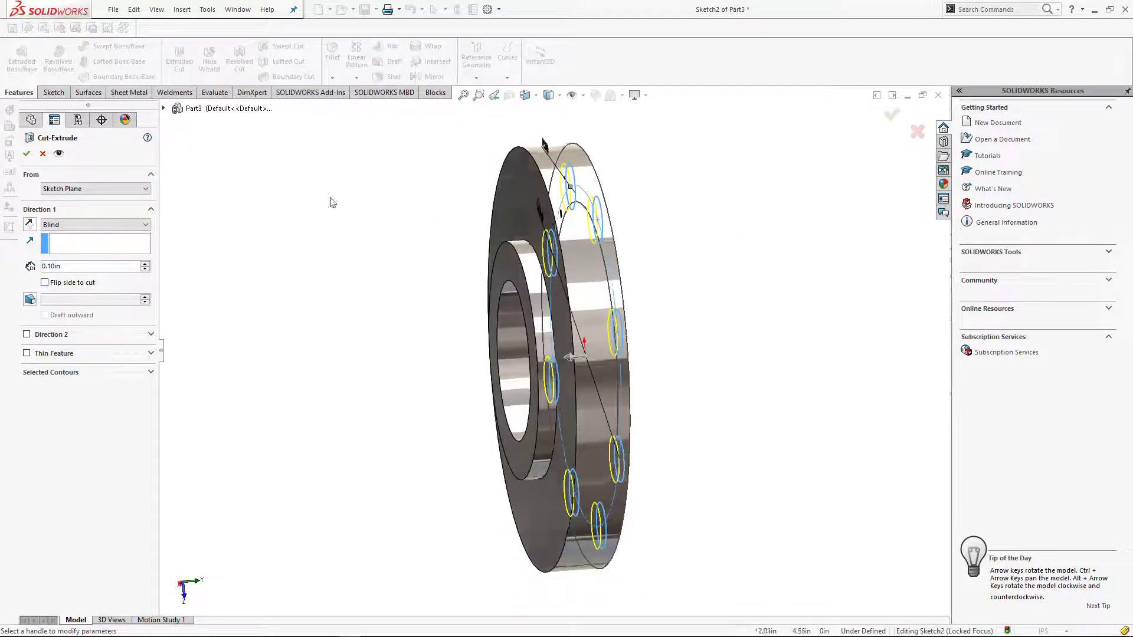
click(112, 227)
click(74, 243)
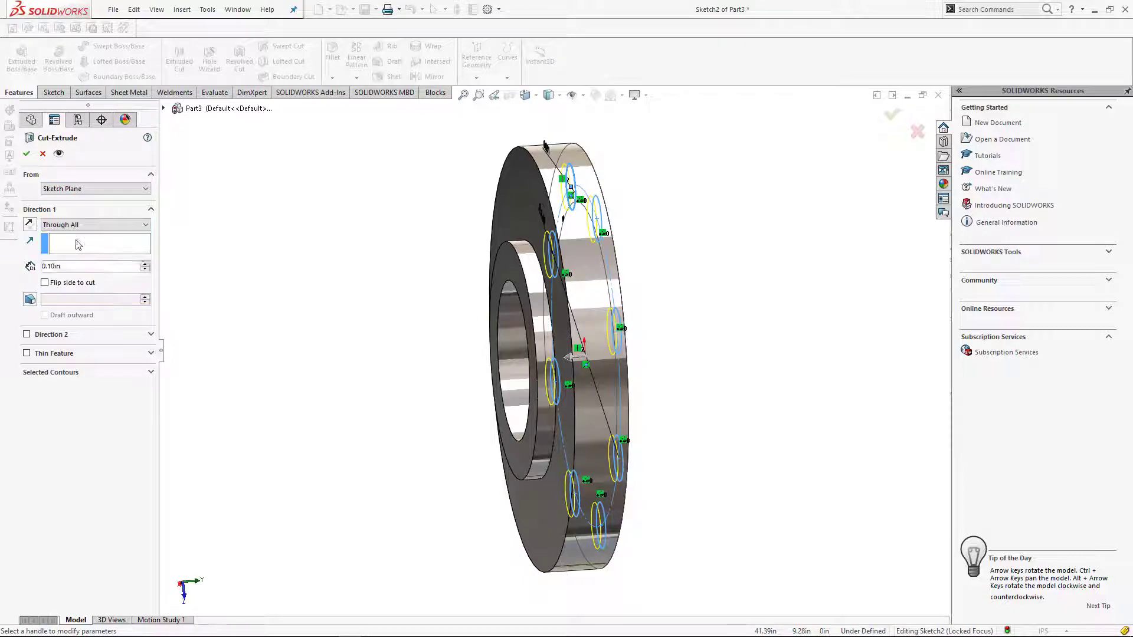
click(27, 154)
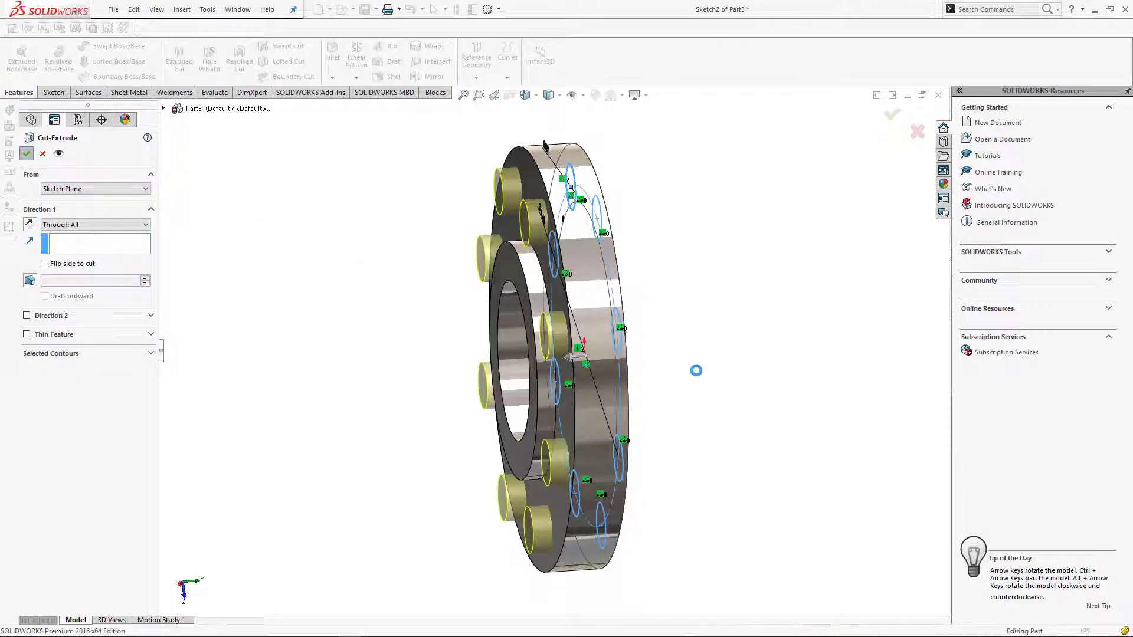
Step: Fillet the circular edge where the raised hub meets the flange's back face with a 0.12 in radius
middle_drag(706, 322, 590, 236)
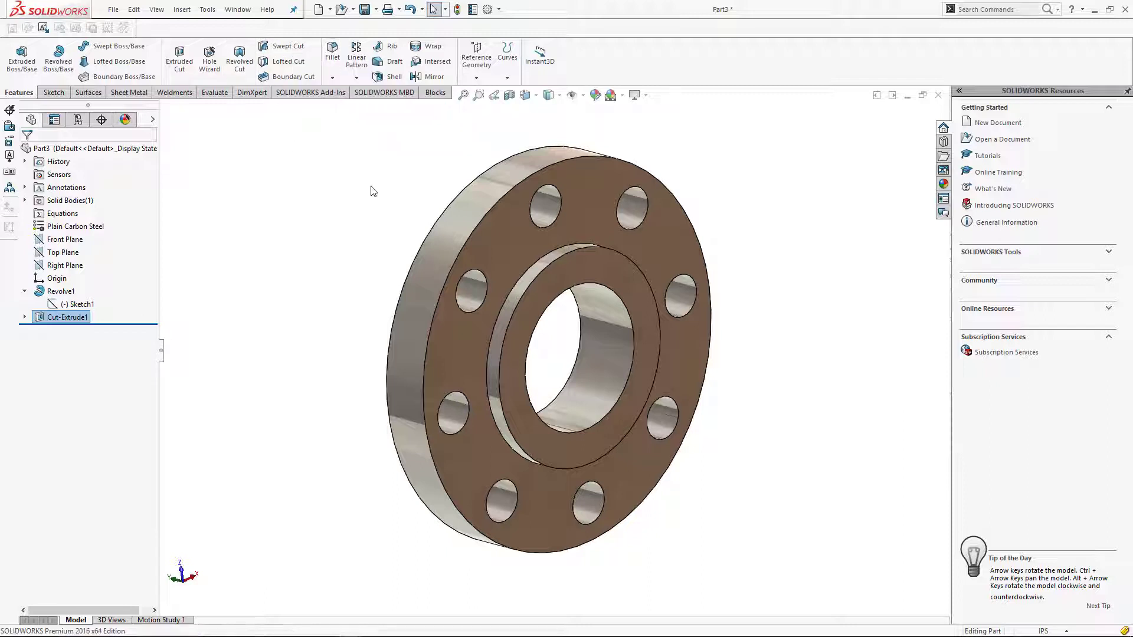
click(505, 273)
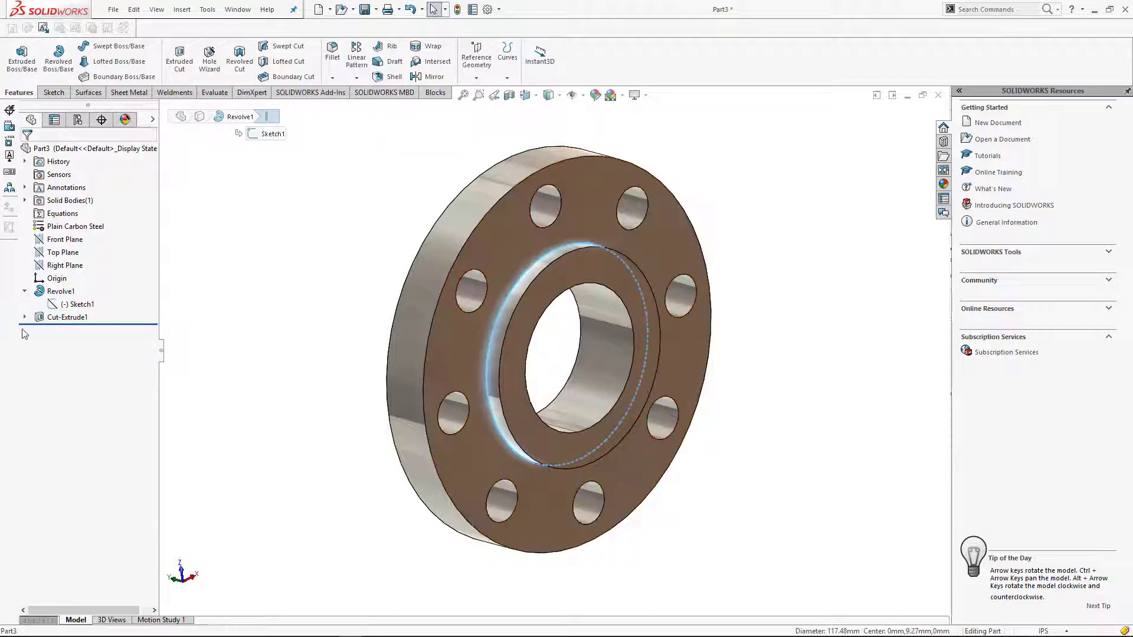
click(328, 58)
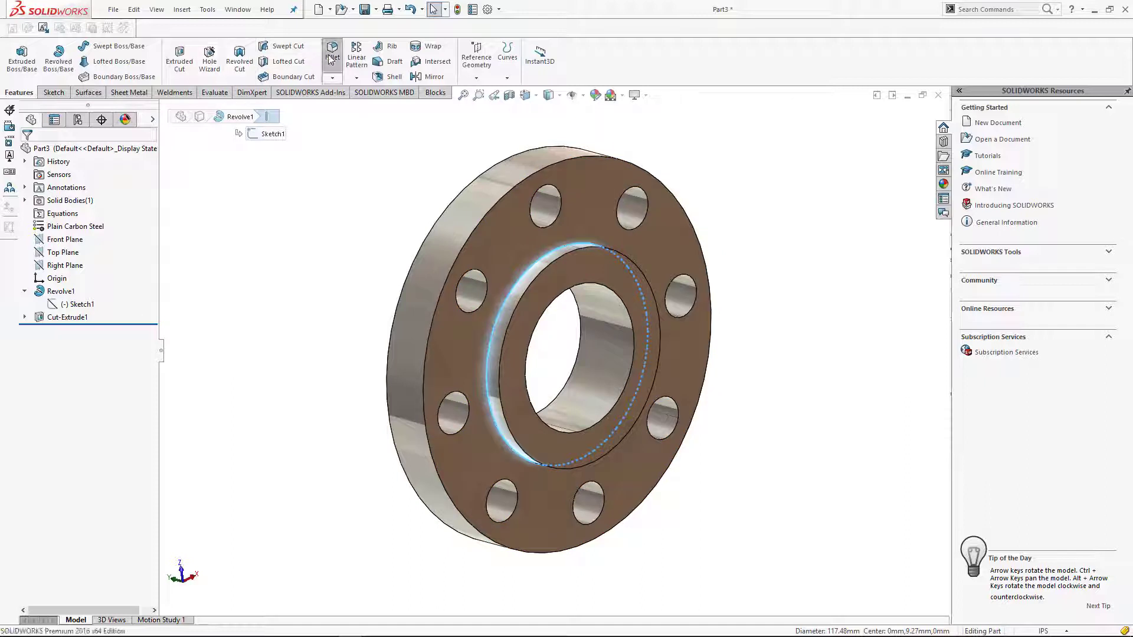
text(0.12)
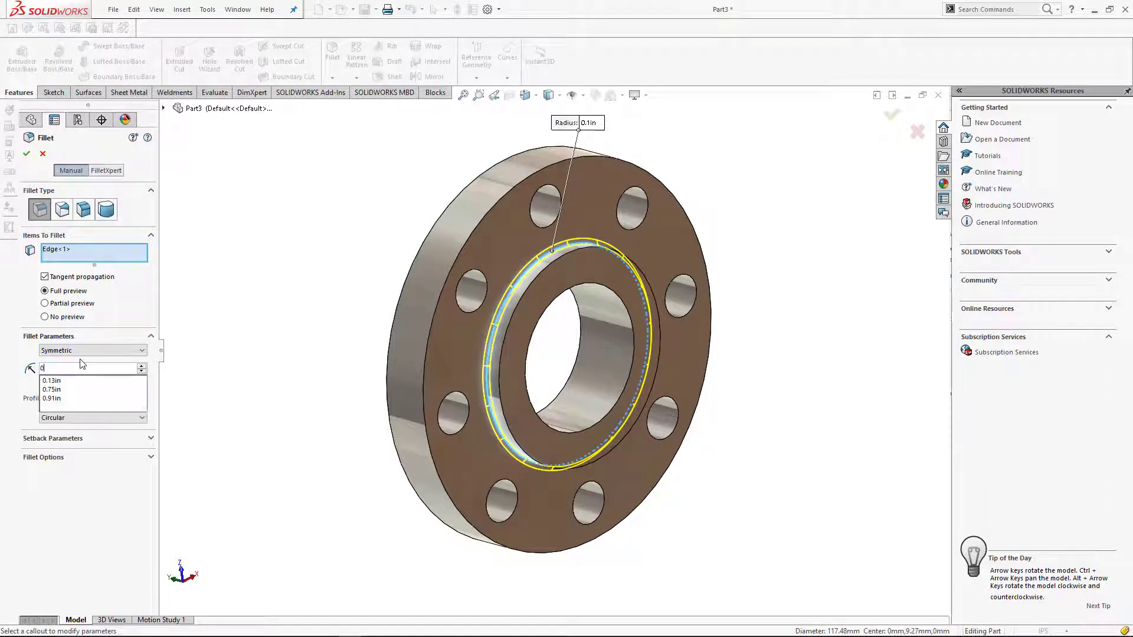
key(Return)
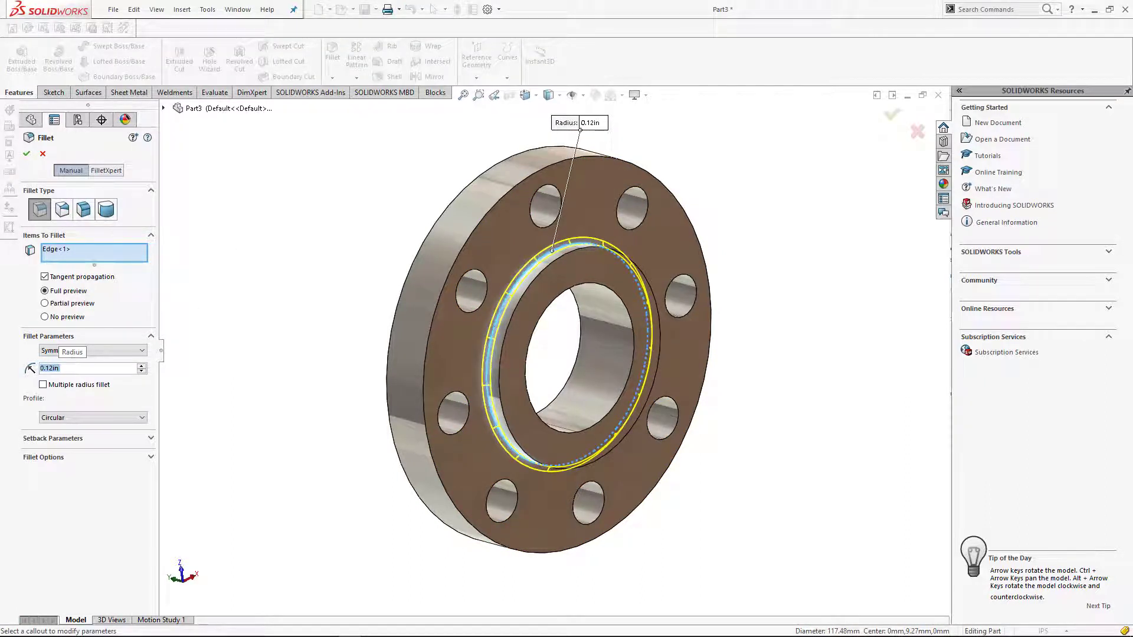
click(26, 153)
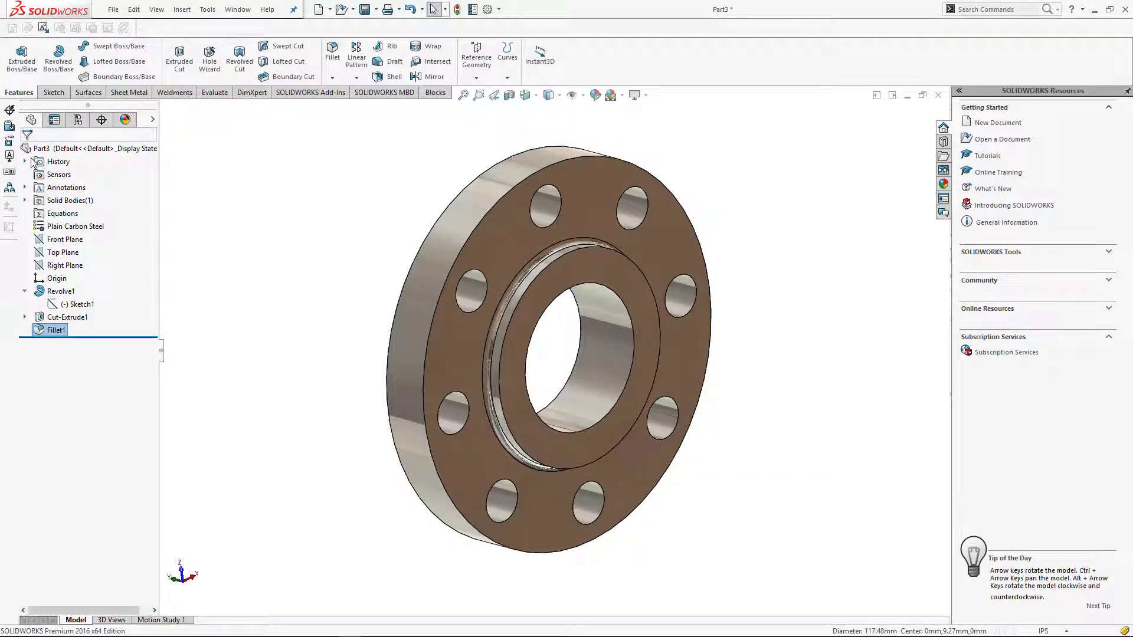
Step: Chamfer the front and back outer rim edges of the flange at 0.10 in and 45 degrees
middle_drag(363, 232, 548, 243)
click(333, 78)
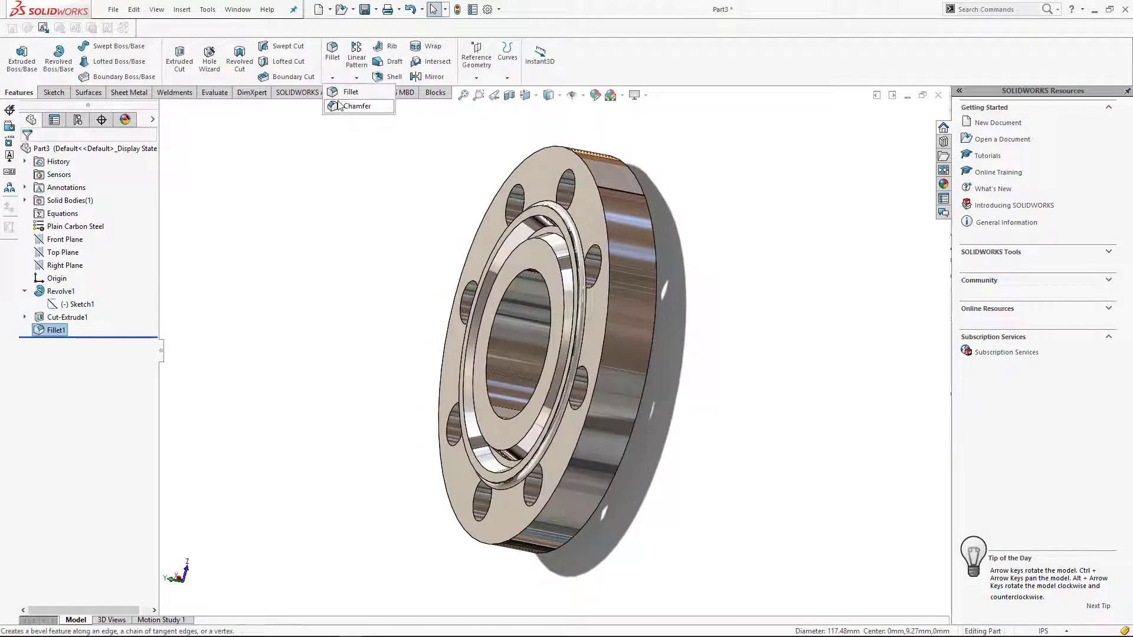
click(354, 107)
click(561, 151)
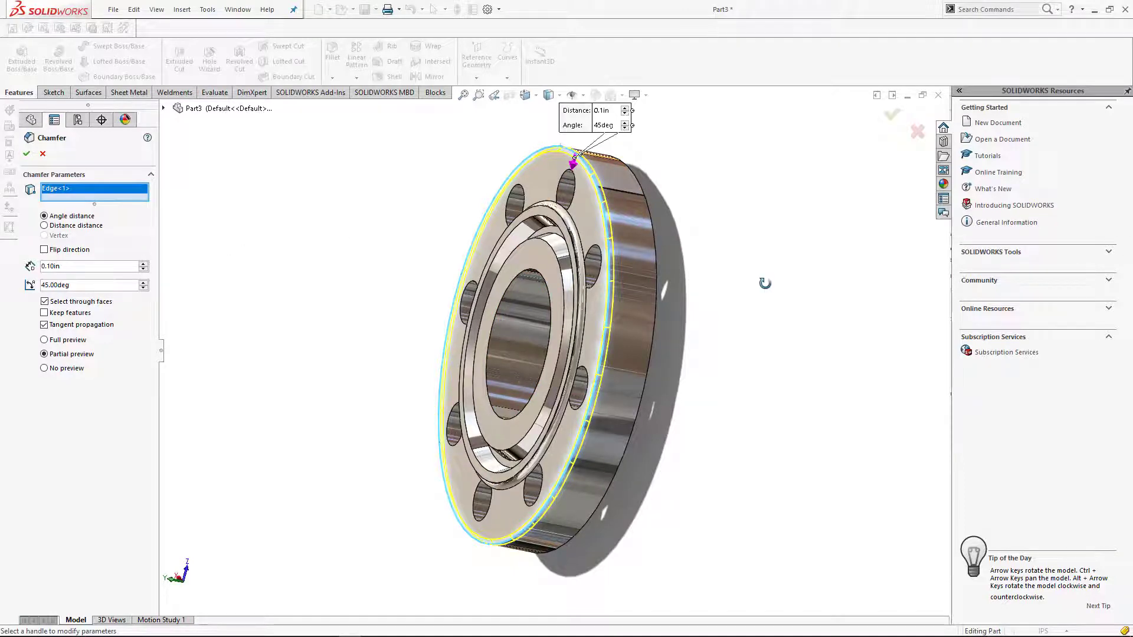
middle_drag(764, 283, 613, 171)
click(564, 163)
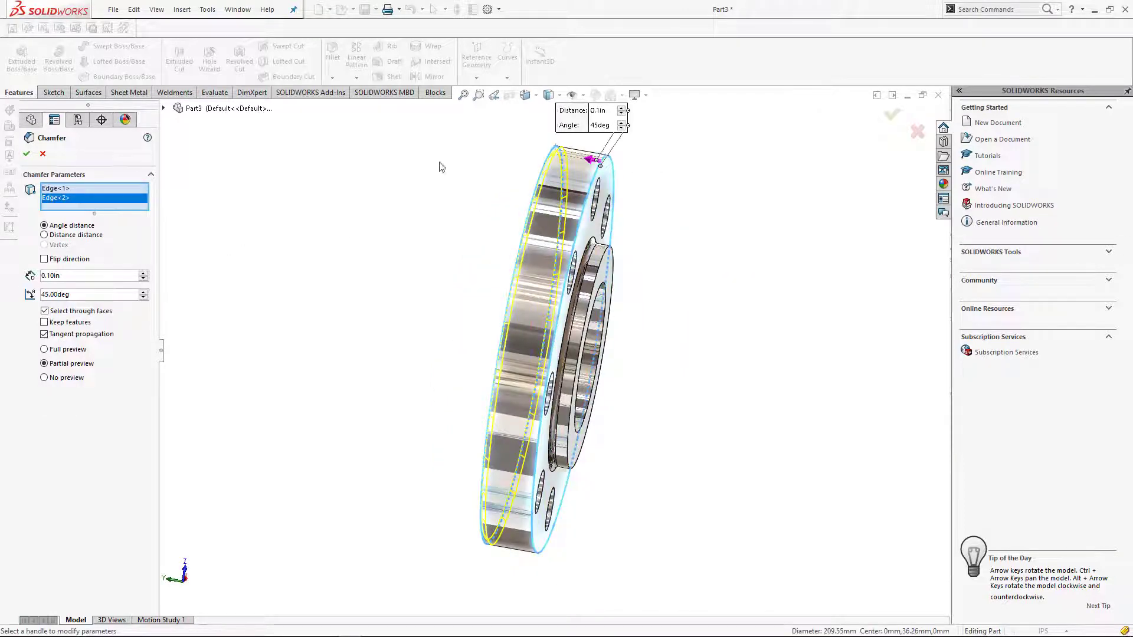
click(26, 154)
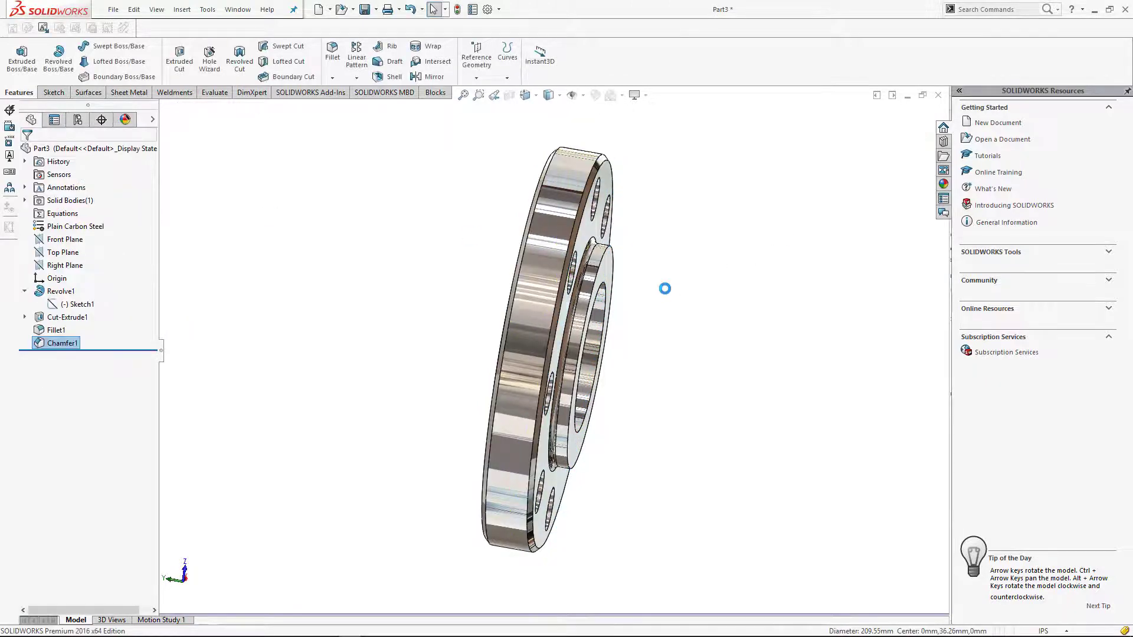
Step: Chamfer the central bore's edge on the gasket-groove side at 0.10 in and 45 degrees
middle_drag(665, 288, 590, 266)
scroll(590, 265, down, 5)
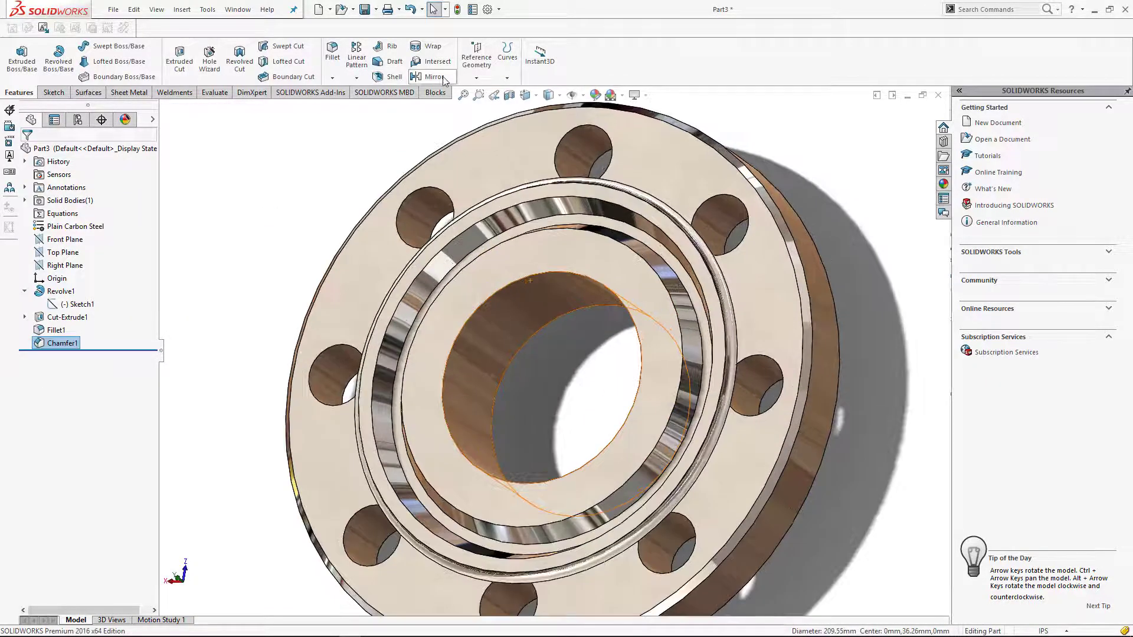
click(333, 78)
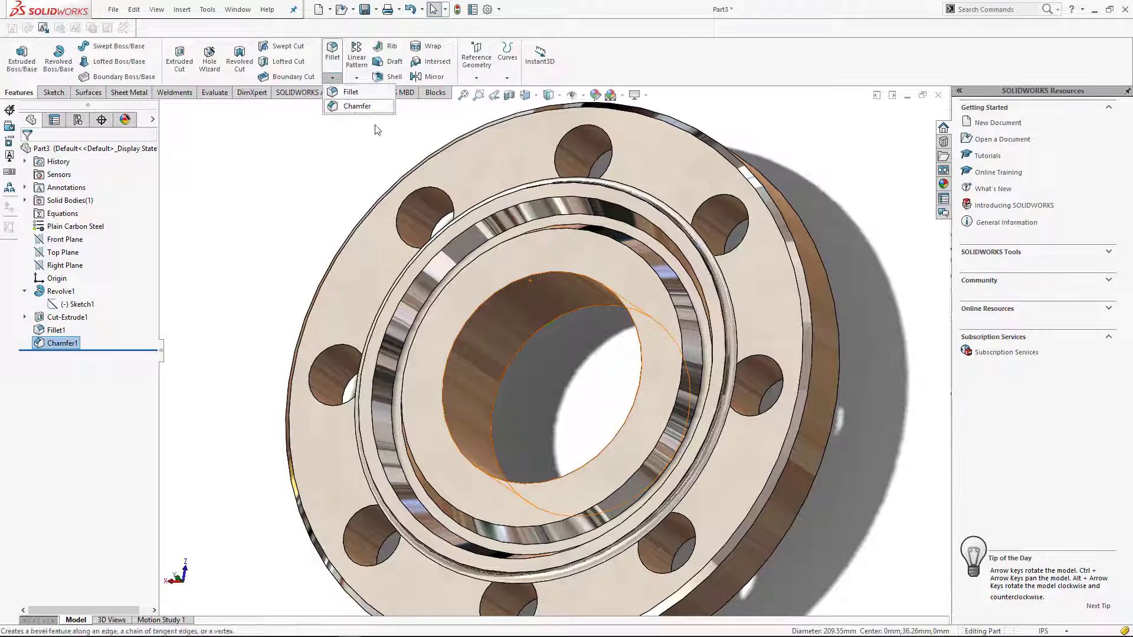
click(357, 106)
click(508, 284)
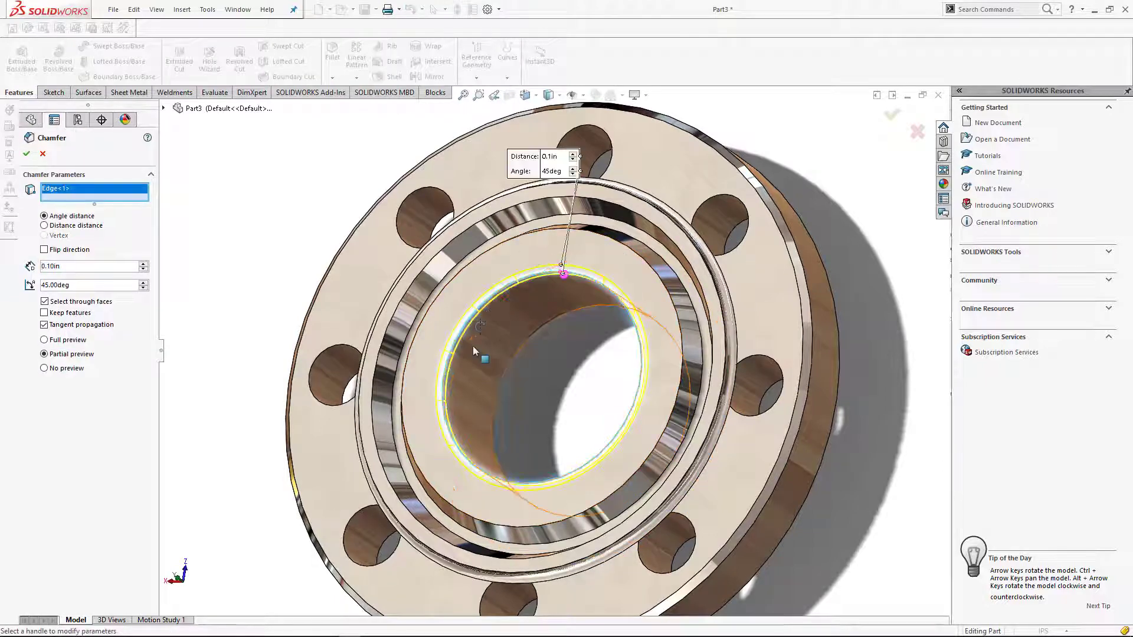
key(ctrl+7)
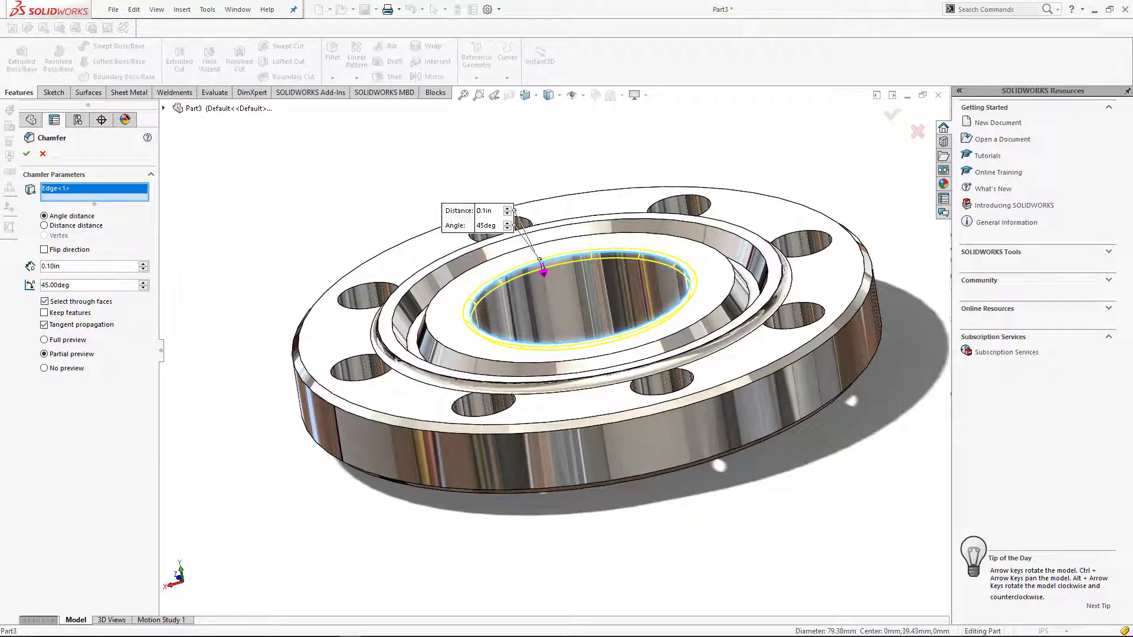
key(Return)
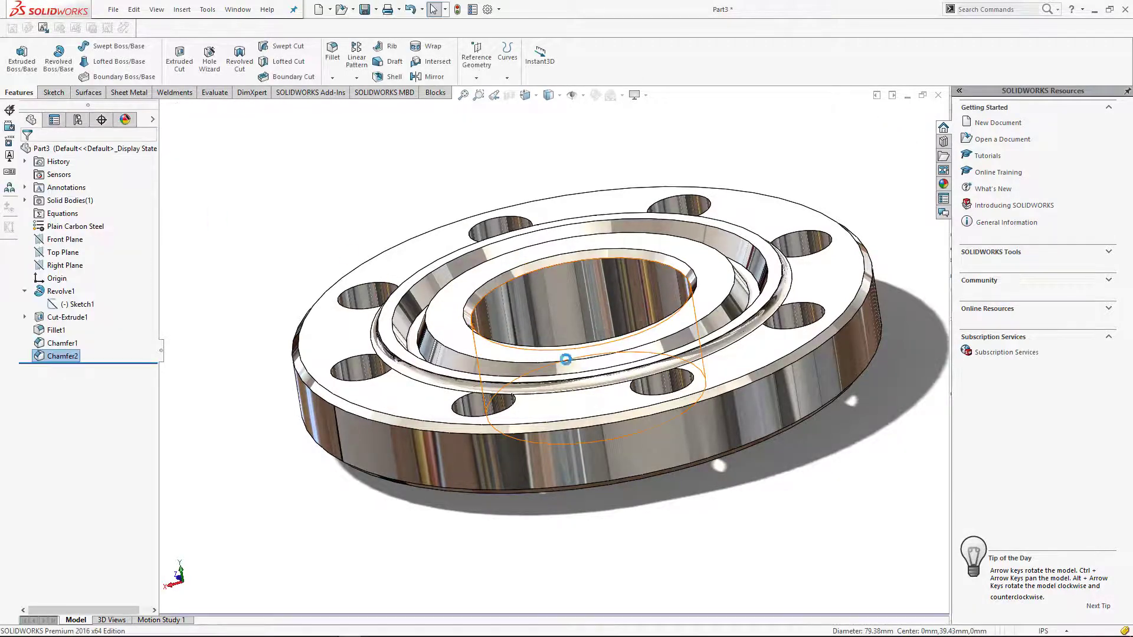
middle_drag(566, 357, 738, 407)
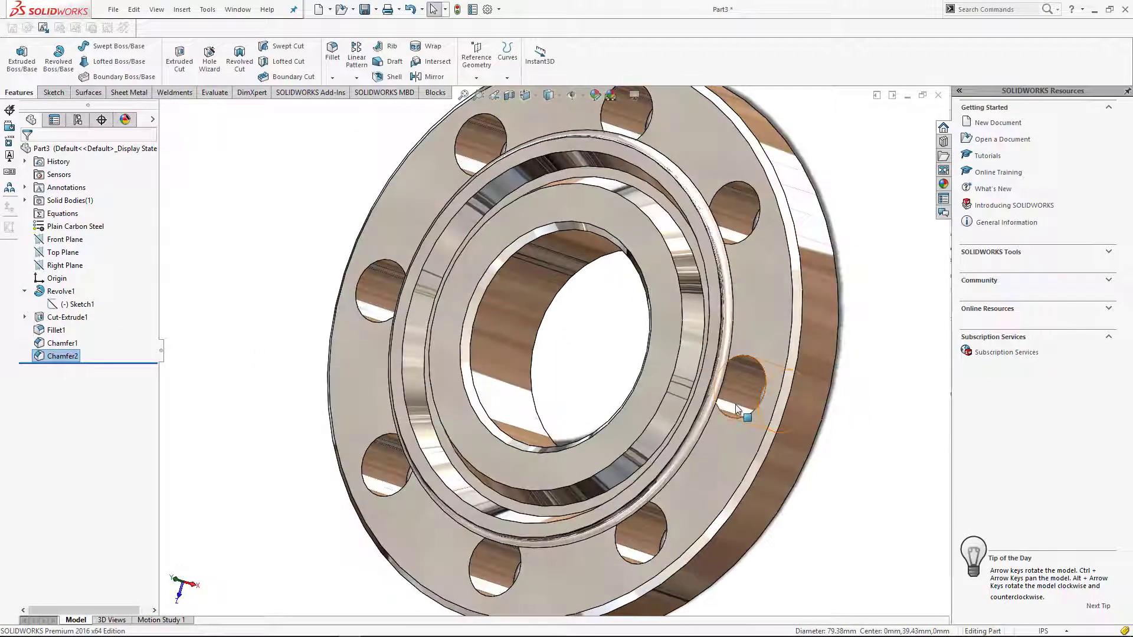
key(ctrl+7)
click(756, 493)
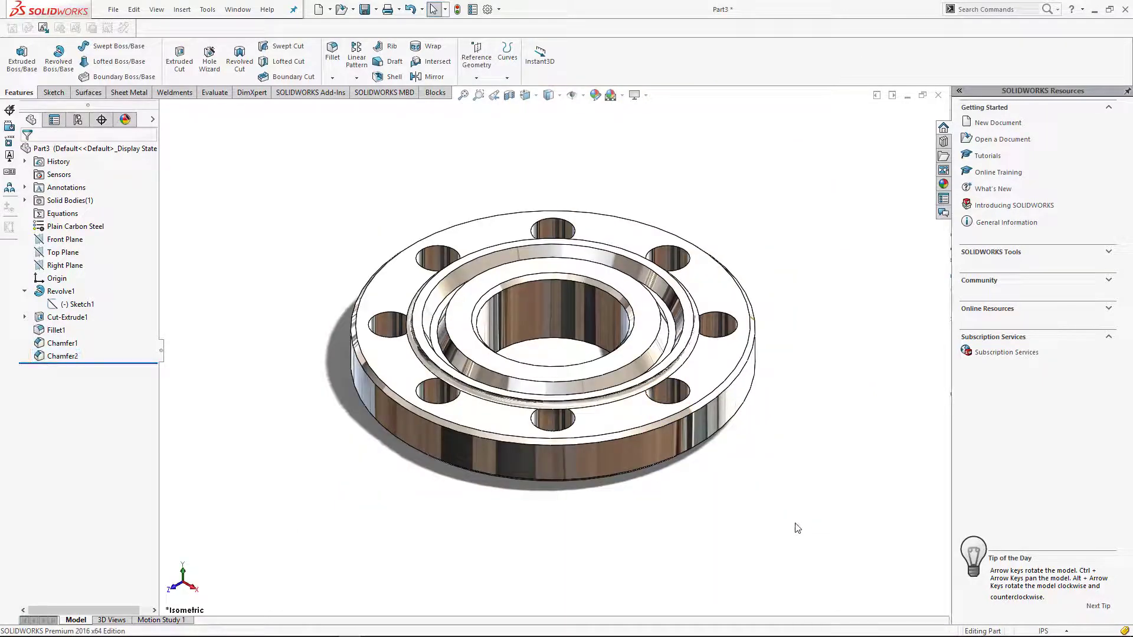
scroll(790, 454, down, 2)
scroll(787, 466, up, 3)
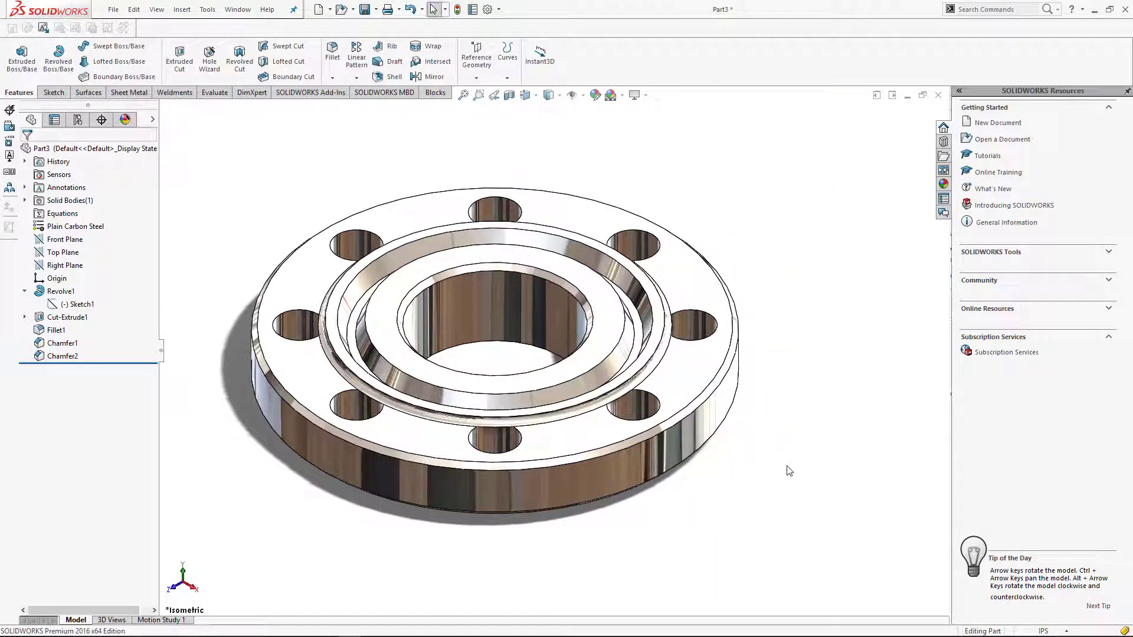
middle_drag(786, 462, 814, 259)
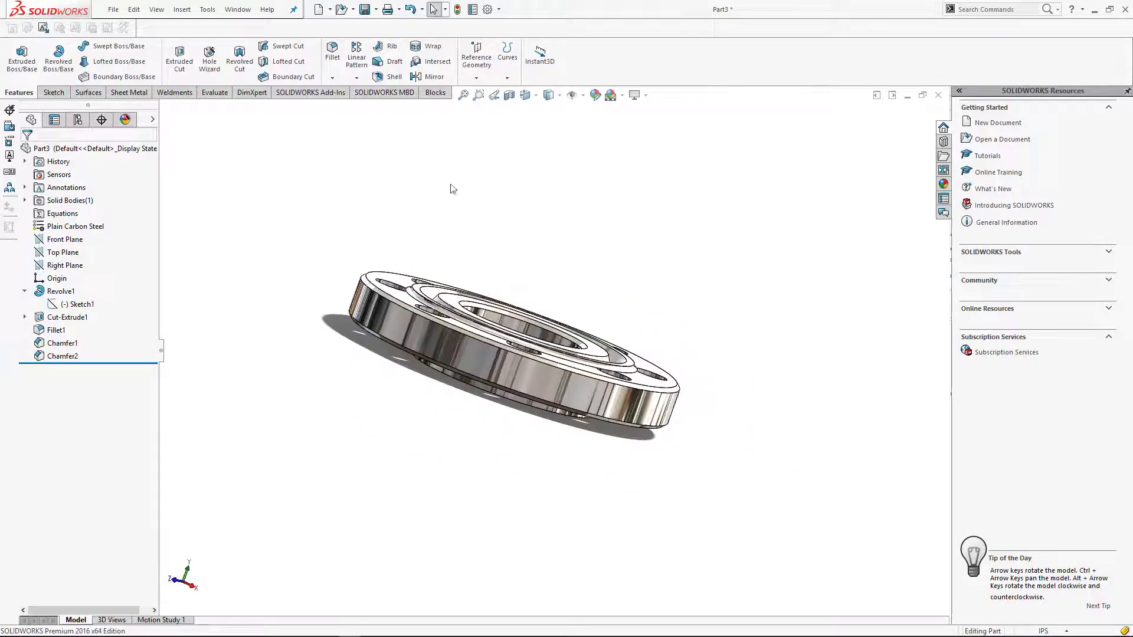
Step: Make an assembly from the flange part and choose to save the part and insert it
click(112, 9)
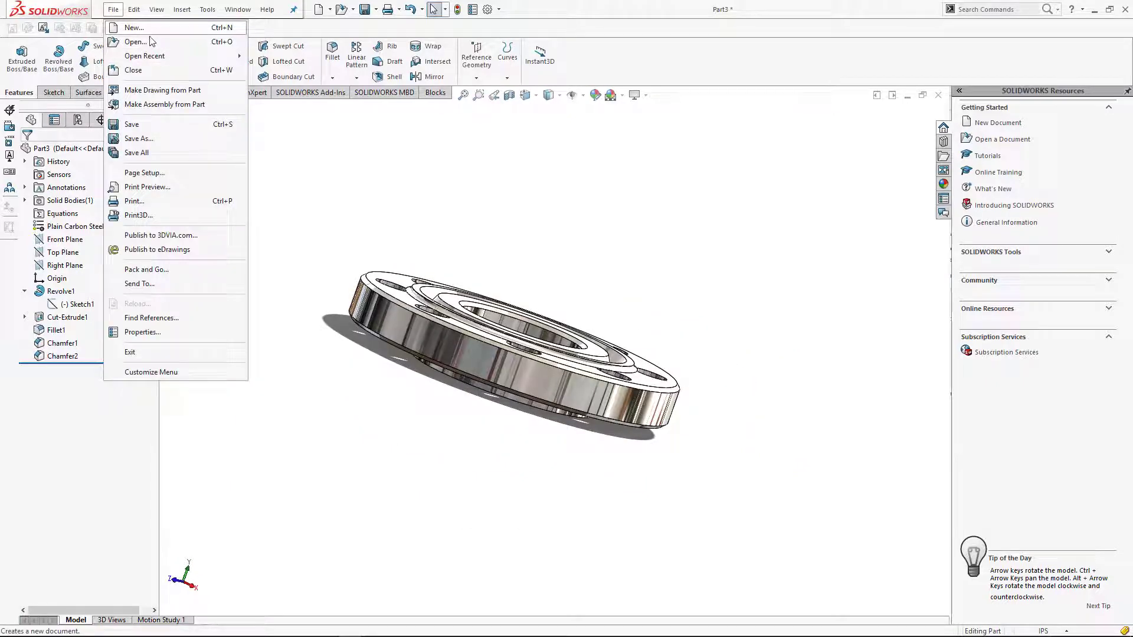
click(161, 108)
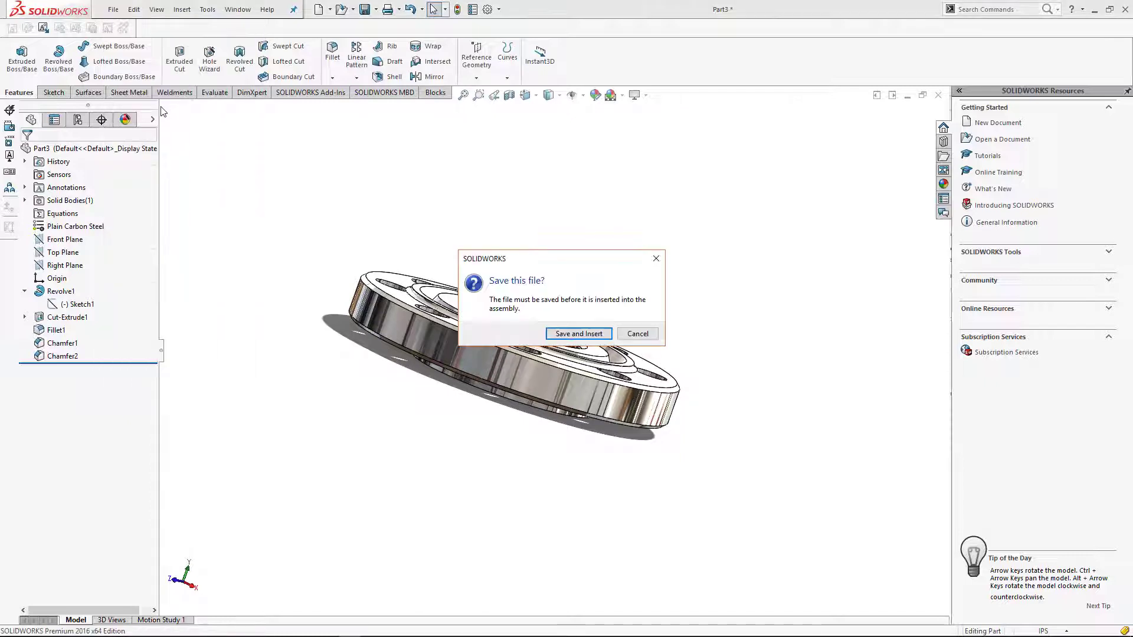
click(579, 333)
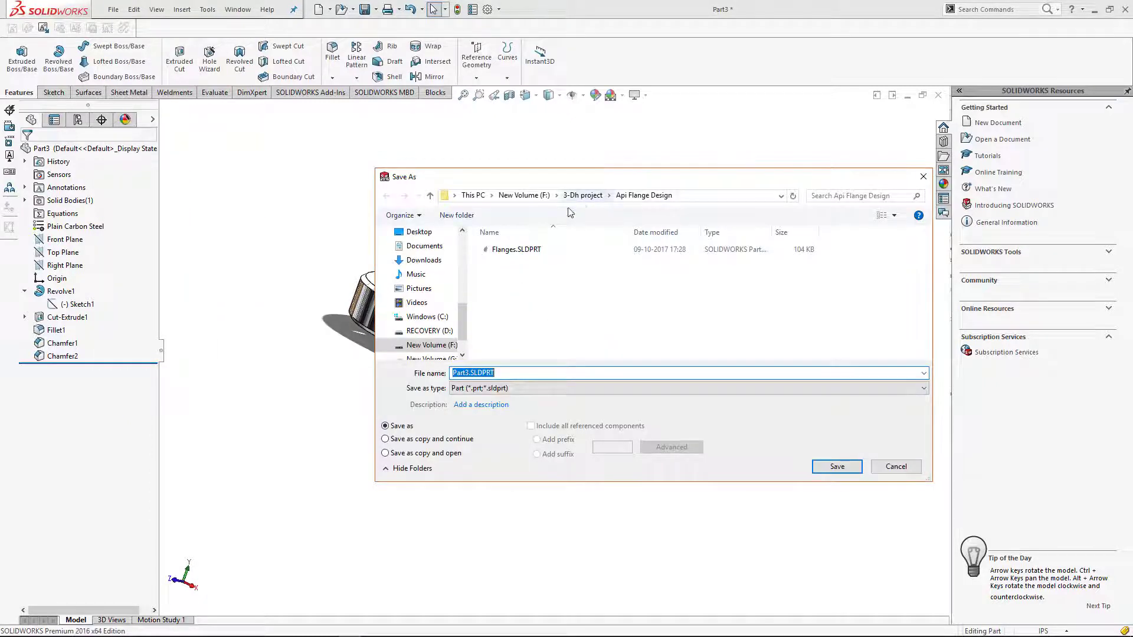
Step: Create a folder named "3 1-8 in" inside the Api Flange Design folder
click(470, 216)
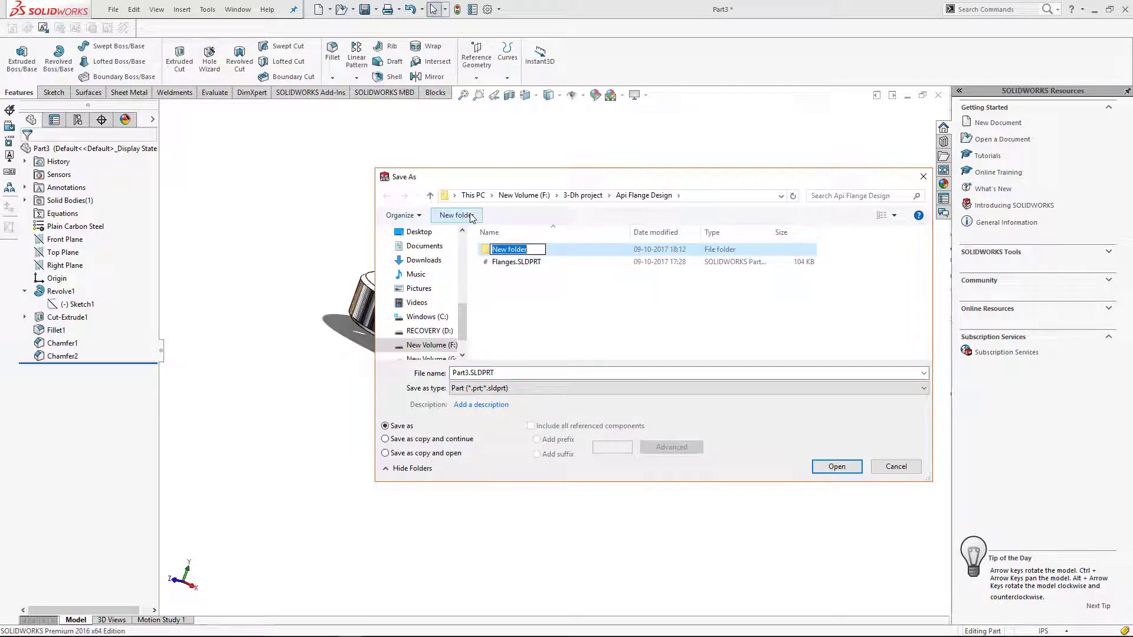
text(3 31)
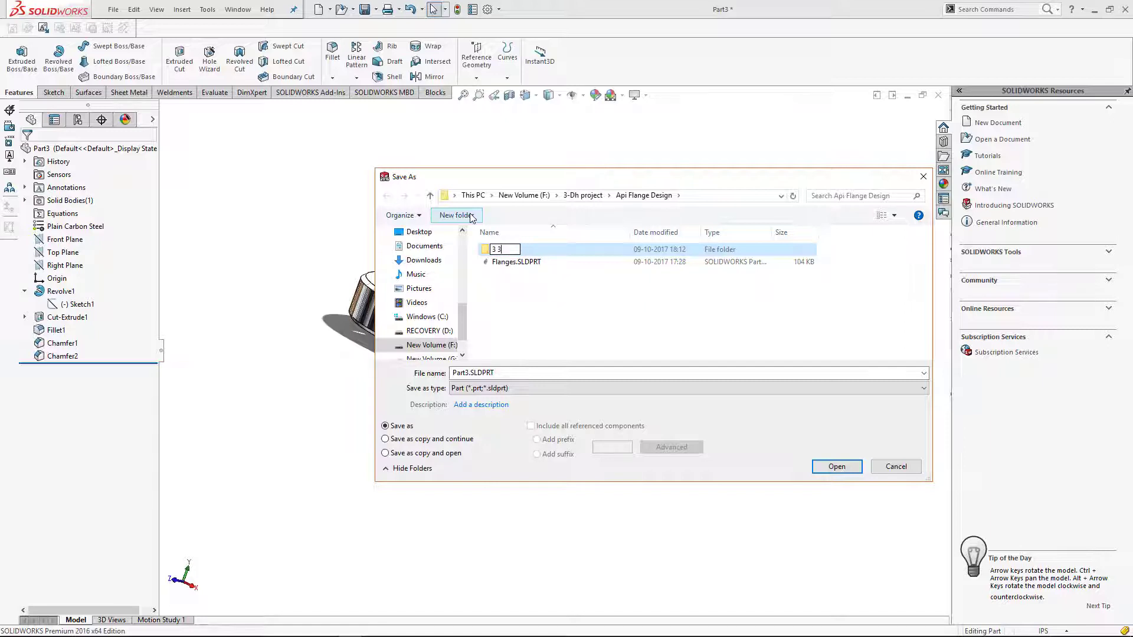
text(8/)
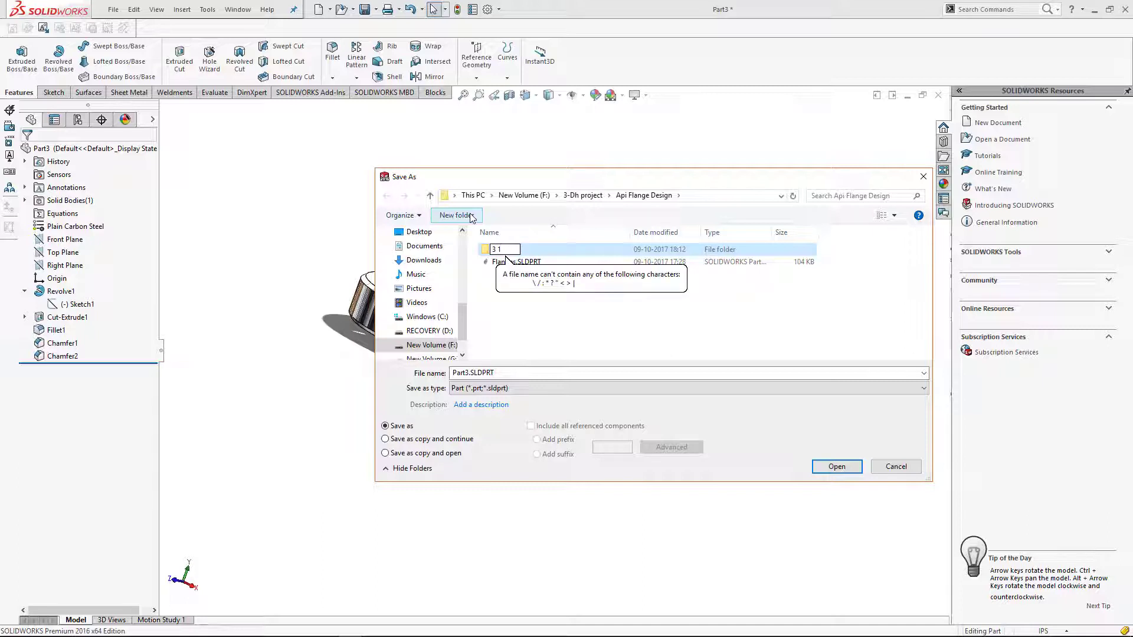
text(-8)
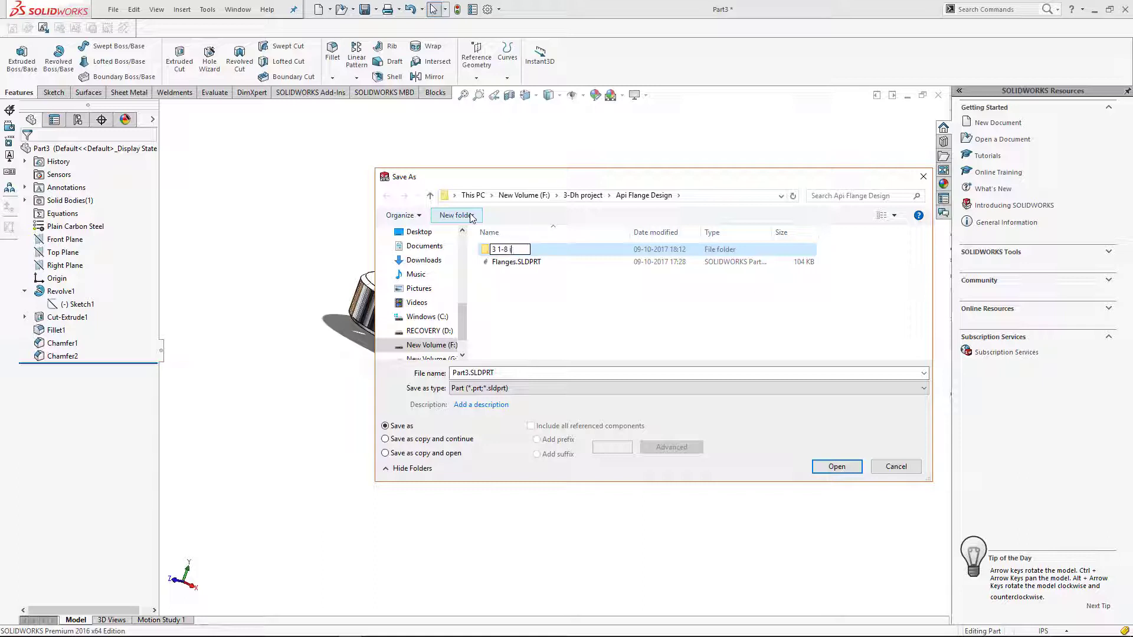
key(Return)
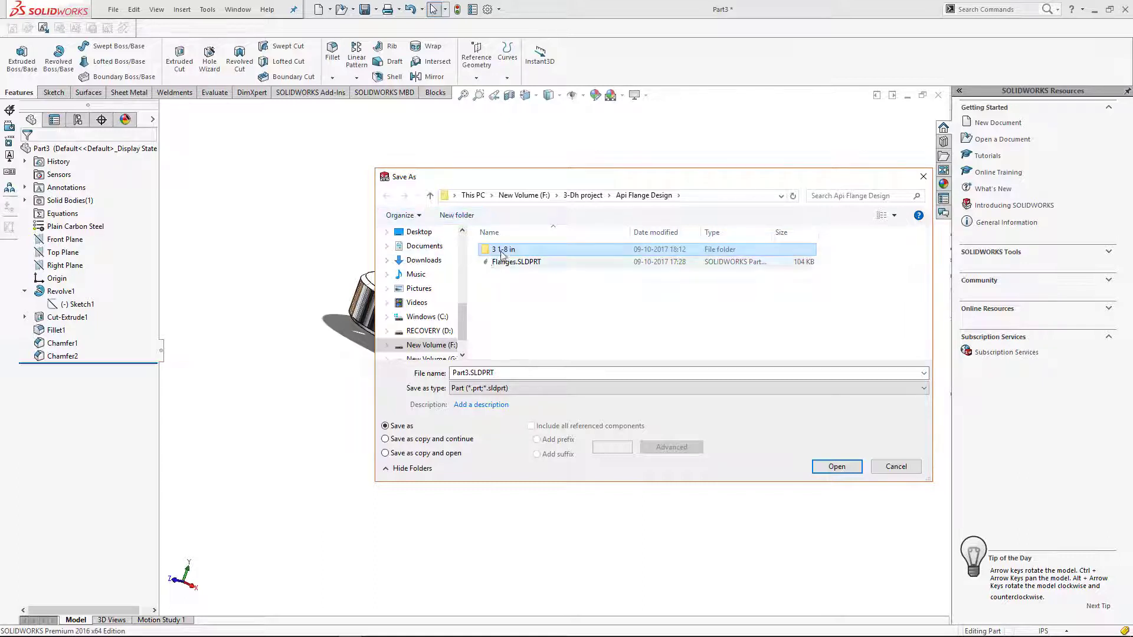
Step: Save the part as "3-1-8in flange" in the 3 1-8 in folder and place it in the new assembly
key(Return)
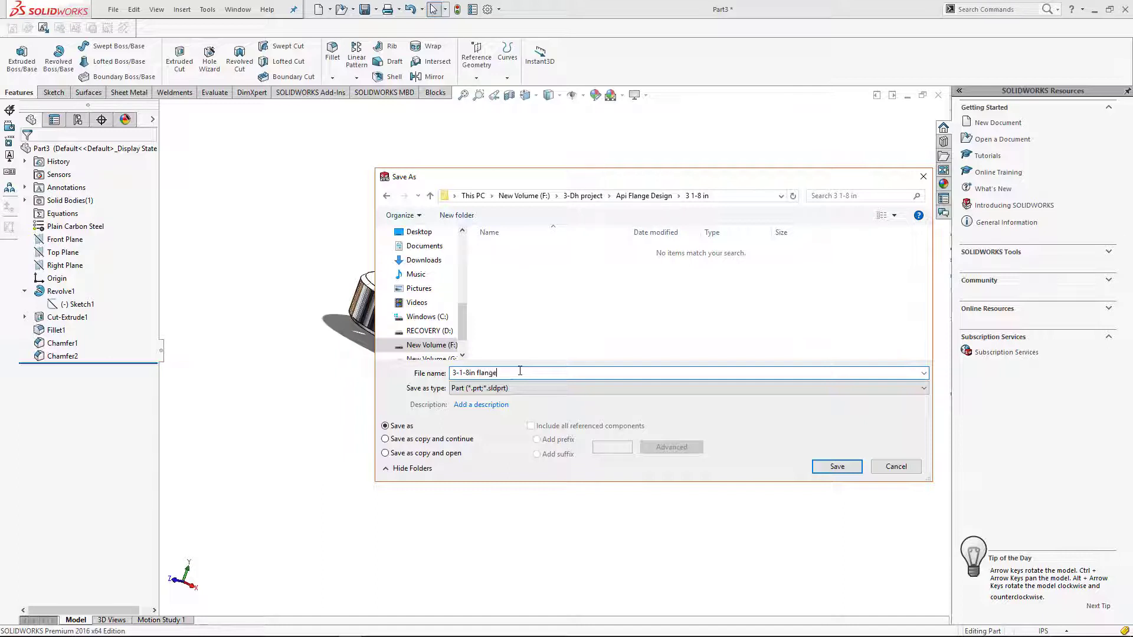
key(Return)
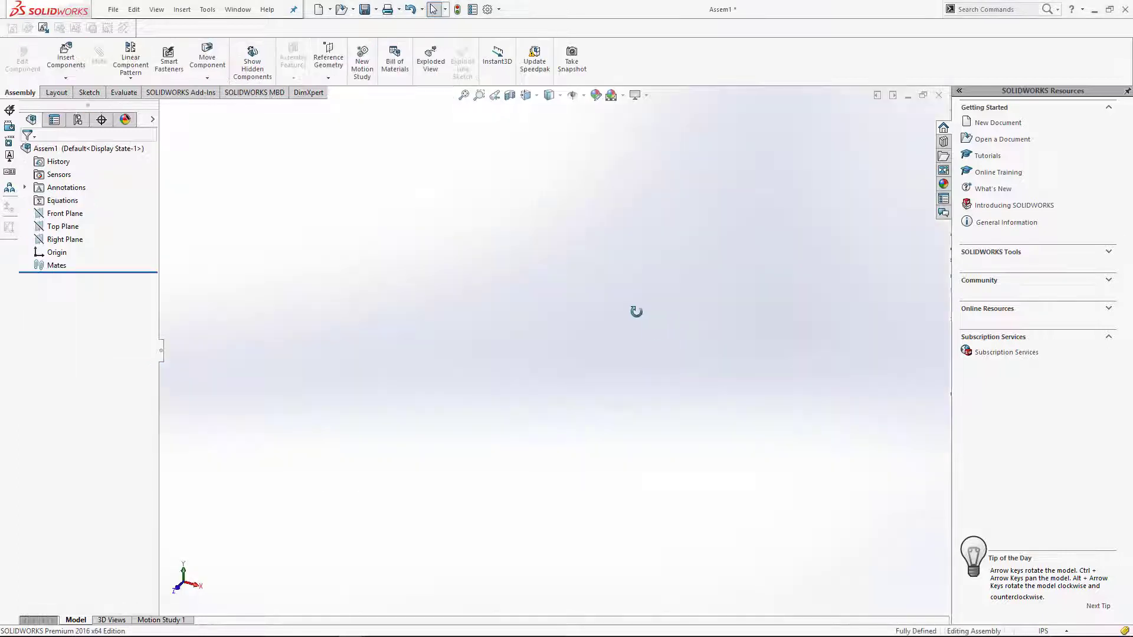
click(529, 320)
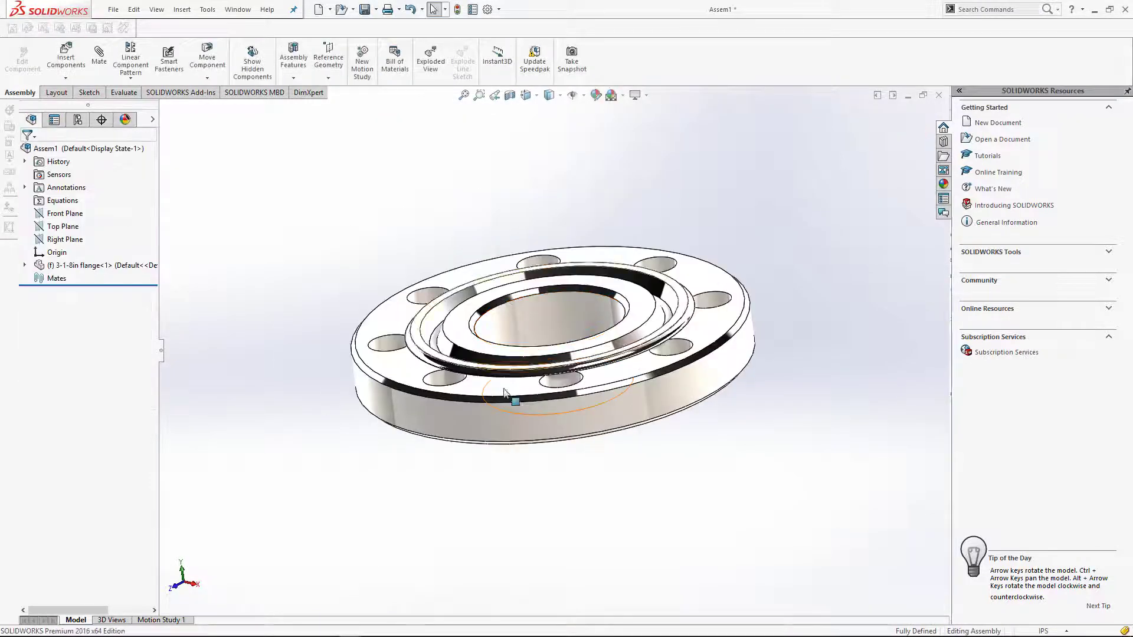
Step: Apply the Plain White scene to the assembly
middle_drag(505, 392, 564, 430)
click(623, 96)
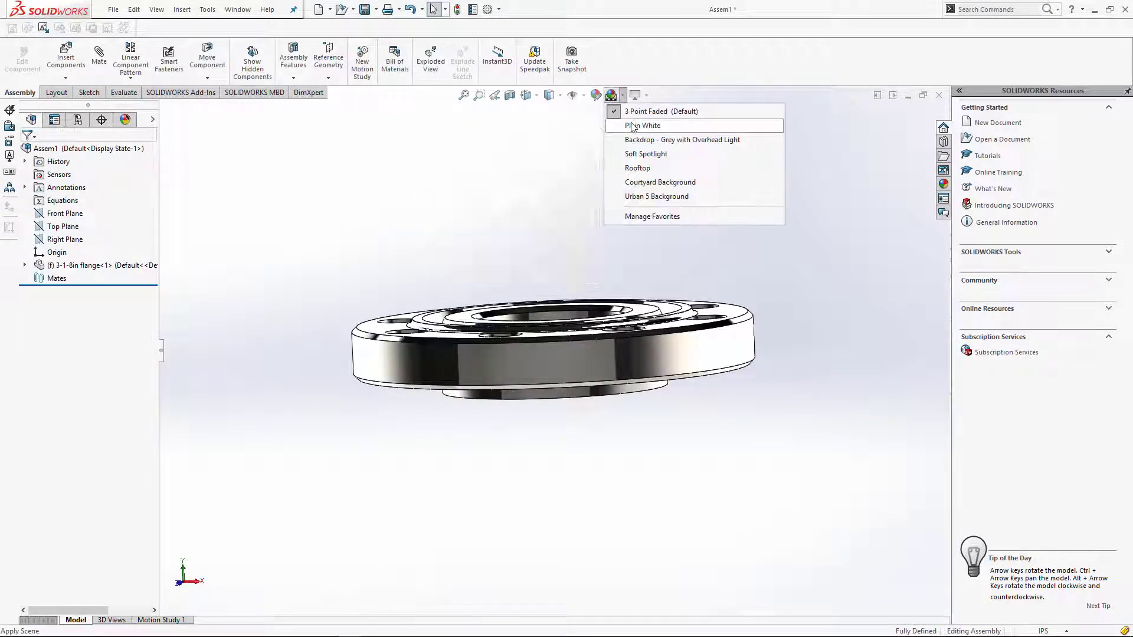
click(637, 124)
middle_drag(655, 295, 680, 419)
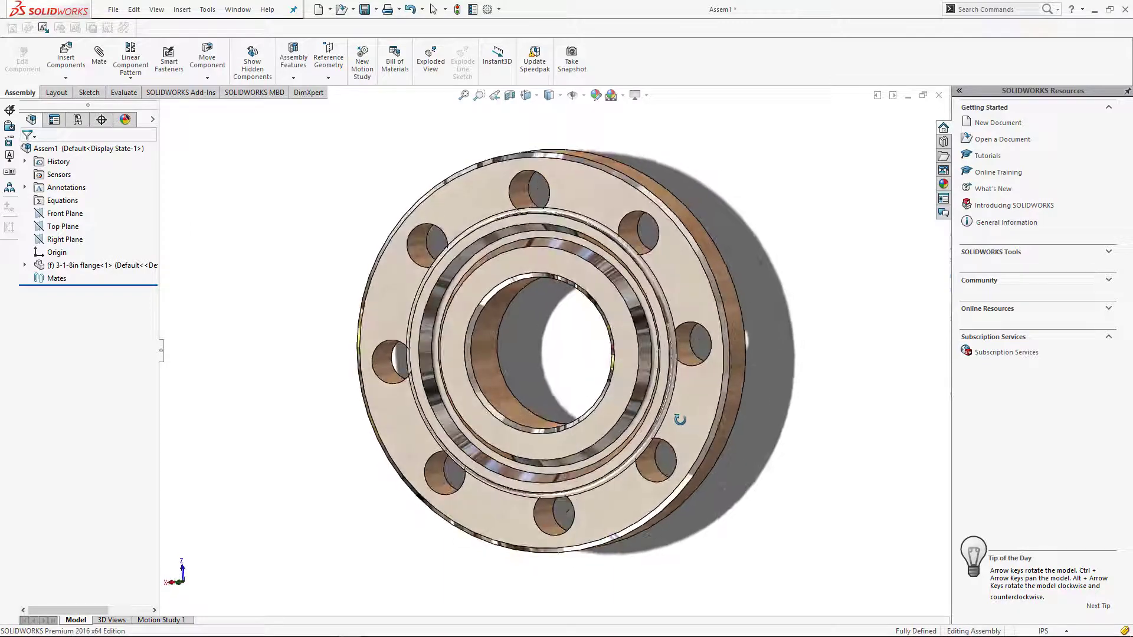
Step: Set the fixed flange component to float in the assembly
middle_drag(554, 404, 756, 331)
key(Escape)
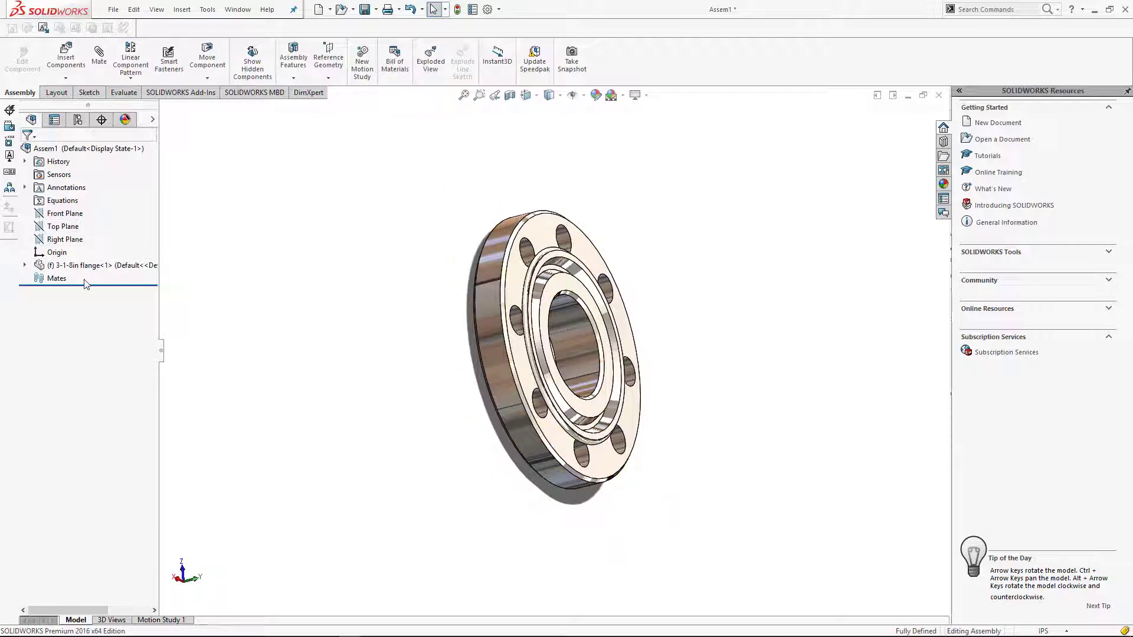
click(65, 264)
right_click(86, 266)
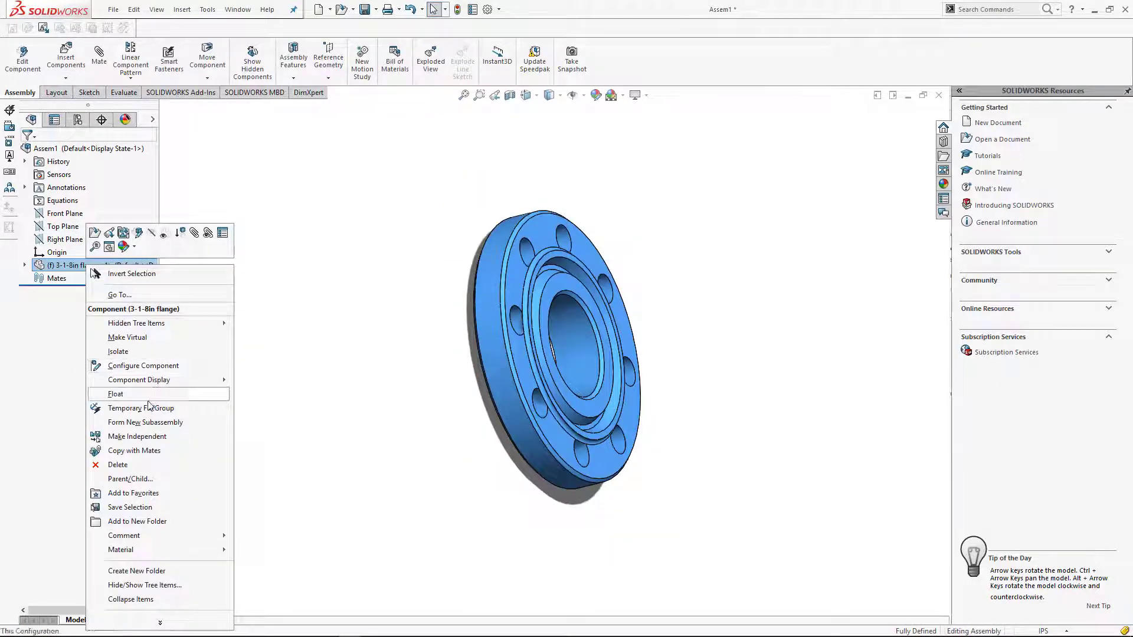
click(149, 394)
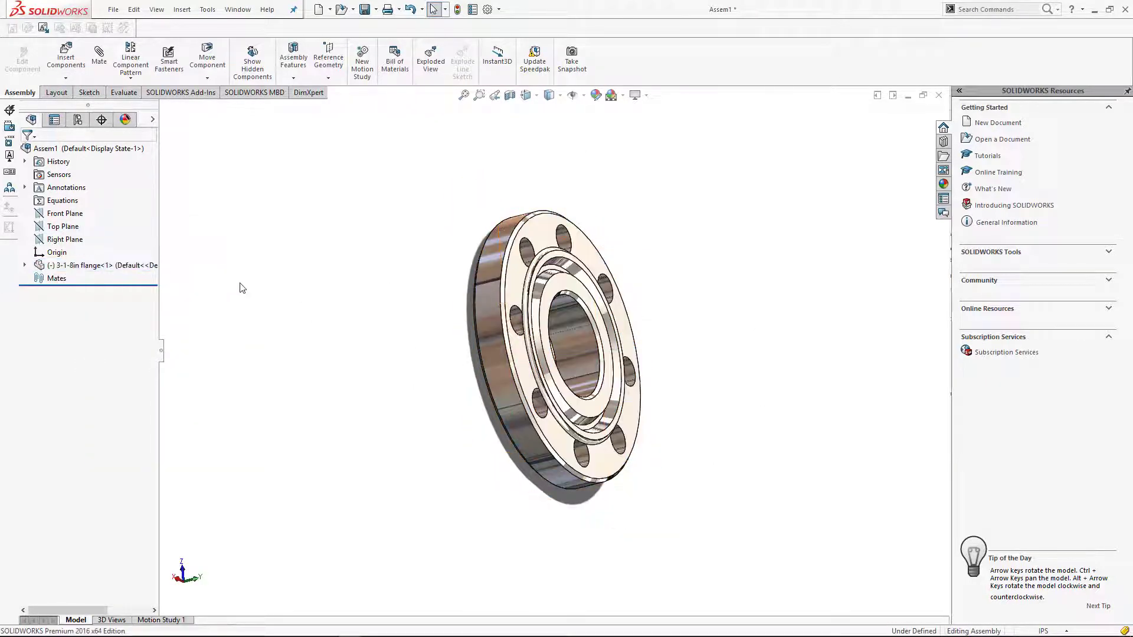
Step: Move the floating flange freely a short distance within the assembly
middle_drag(240, 286, 399, 298)
click(82, 266)
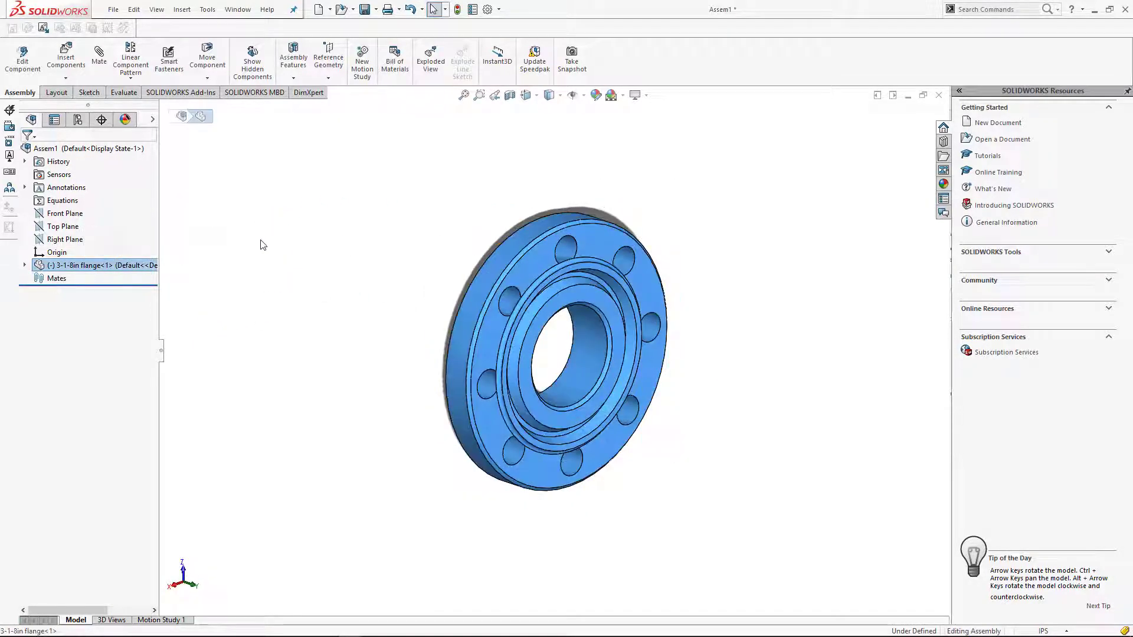
click(261, 253)
drag(503, 320, 533, 288)
click(382, 309)
Step: Add a coincident mate between the assembly's Front Plane and the flange's Front Plane
click(99, 55)
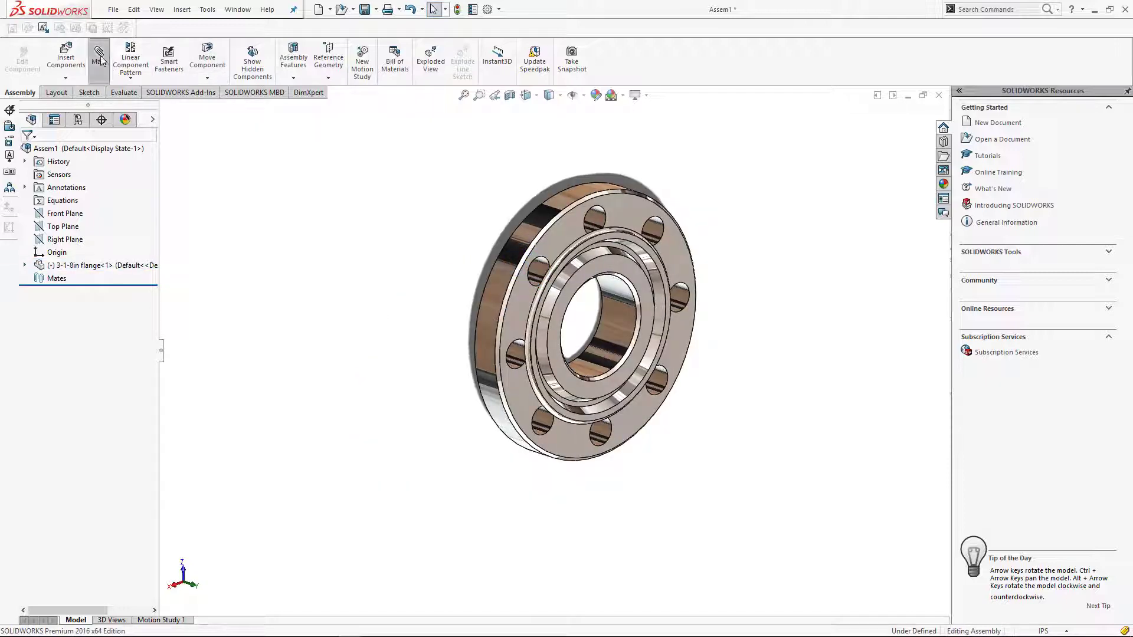
click(215, 174)
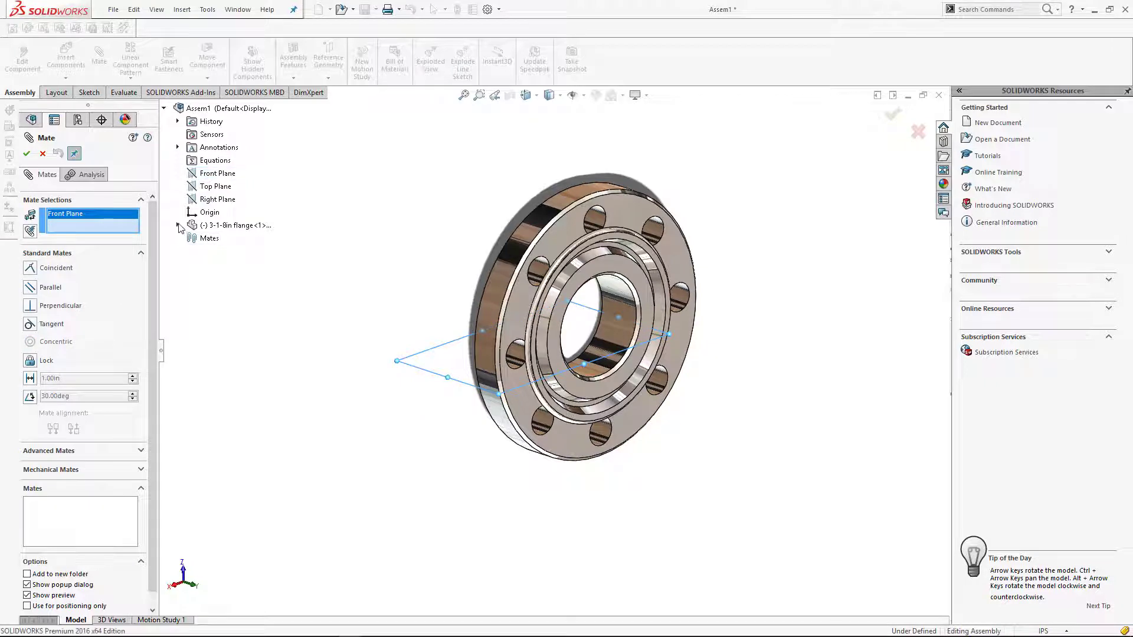
click(177, 225)
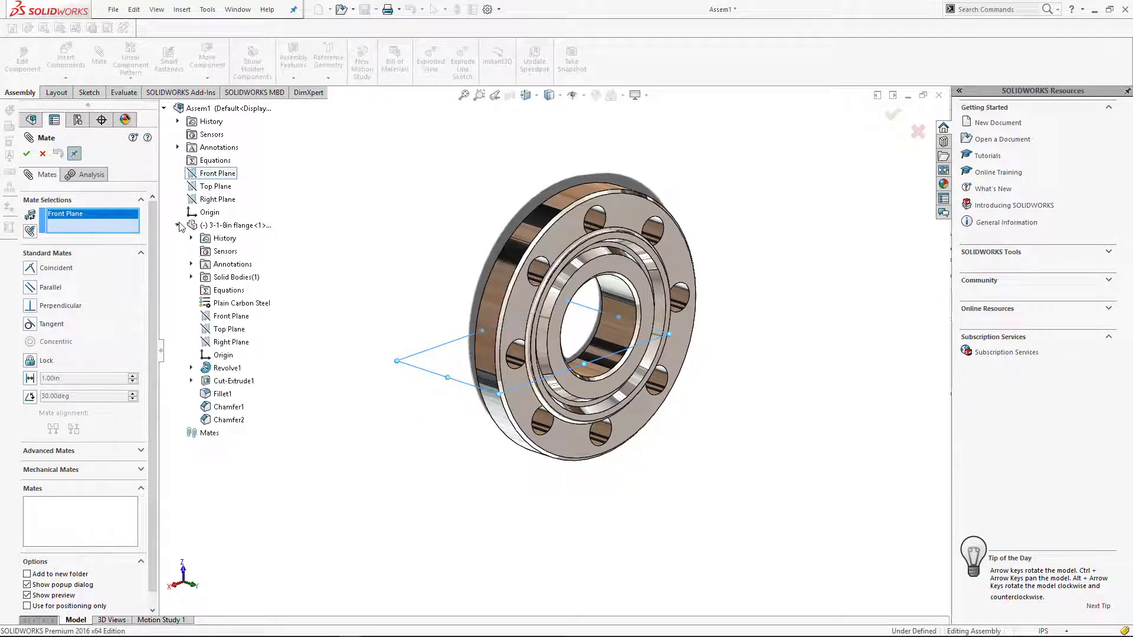
click(235, 320)
click(219, 302)
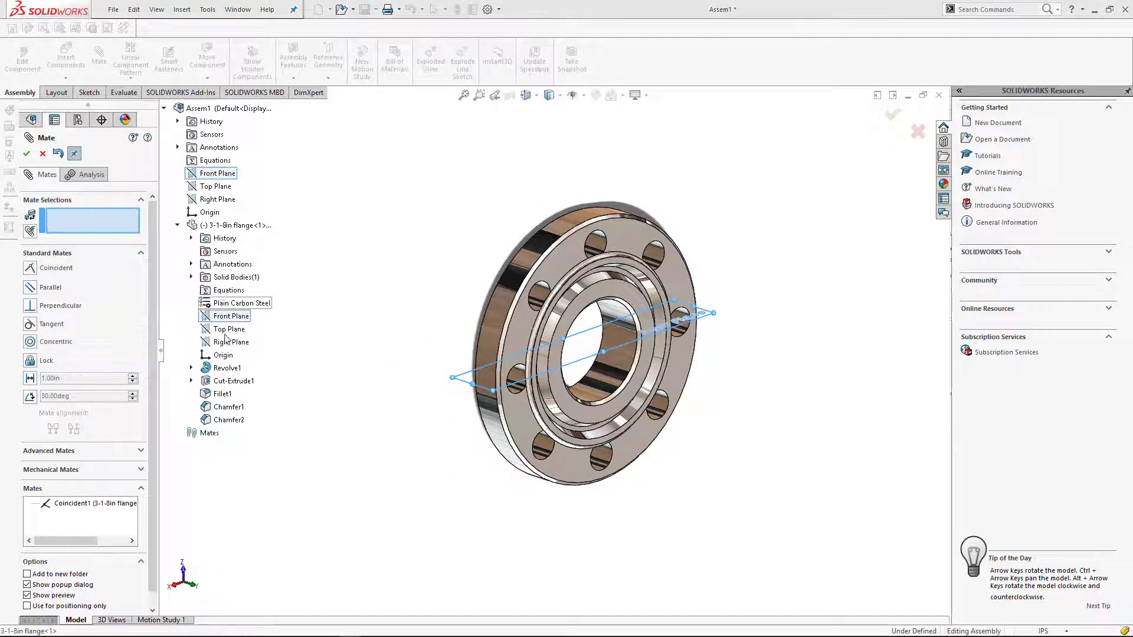
Step: Mate the flange's Top Plane and Right Plane coincident with the assembly's corresponding planes and finish mating
click(229, 329)
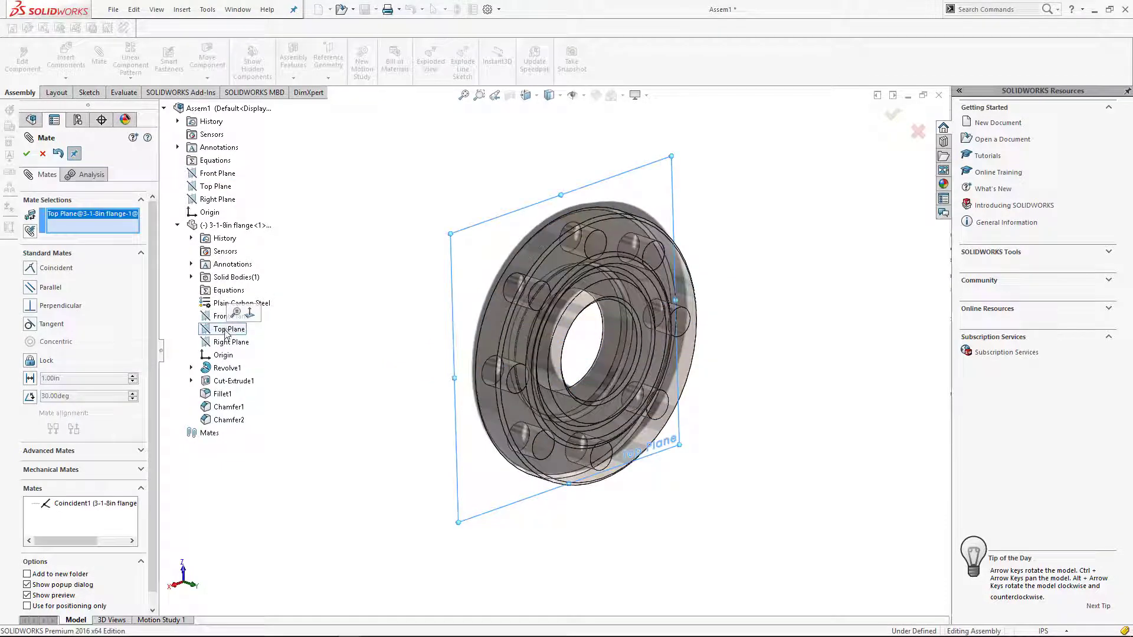
click(213, 188)
click(198, 171)
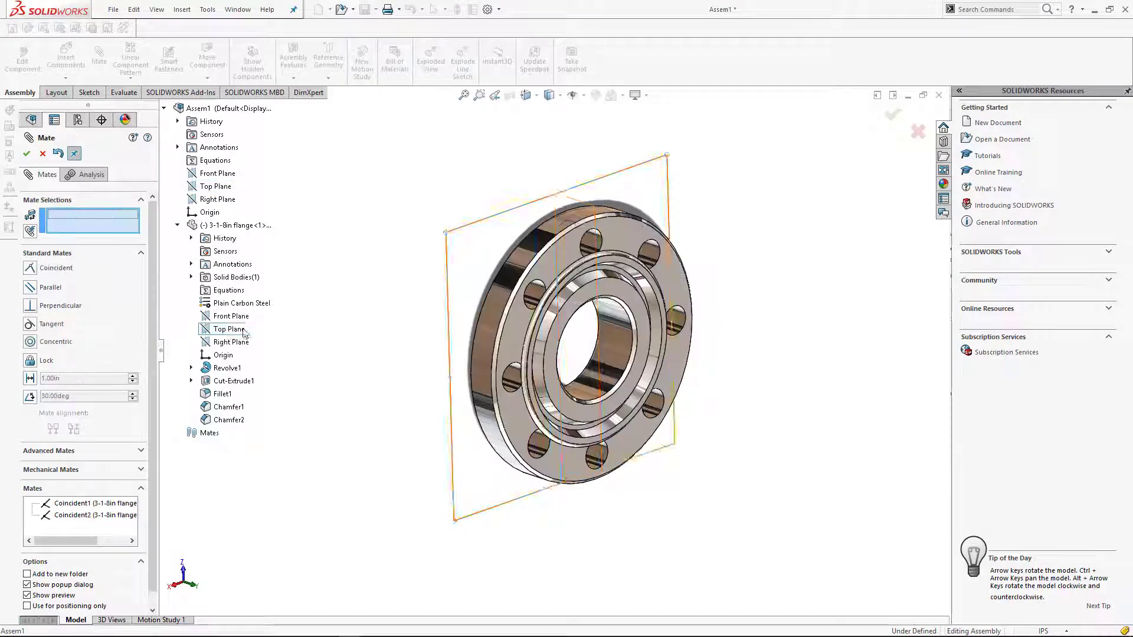
click(242, 343)
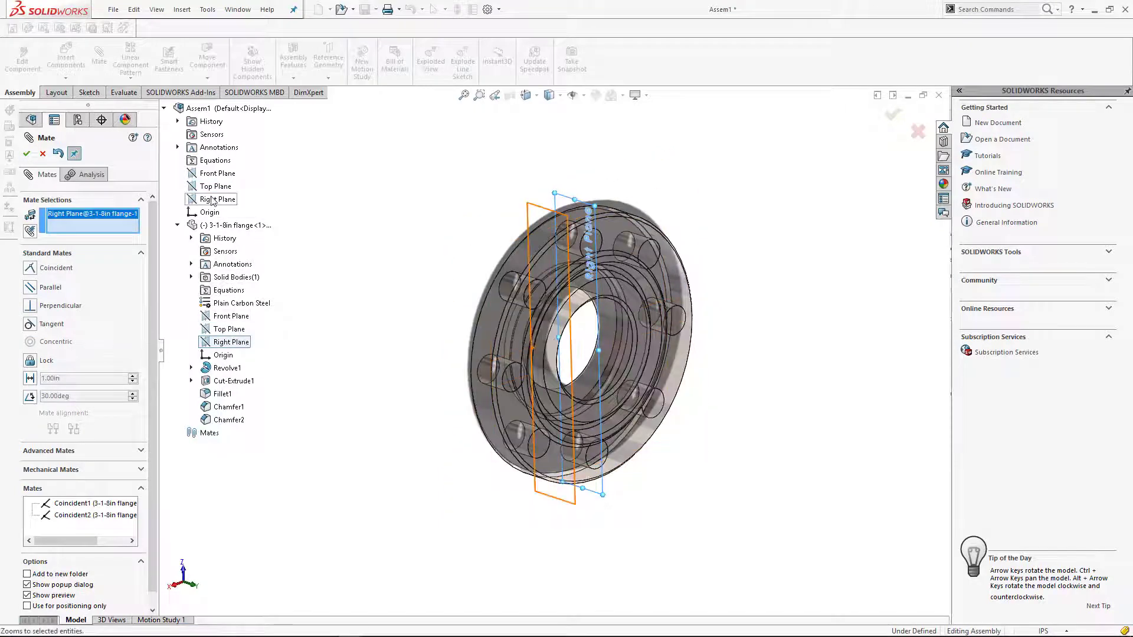
click(216, 199)
click(26, 153)
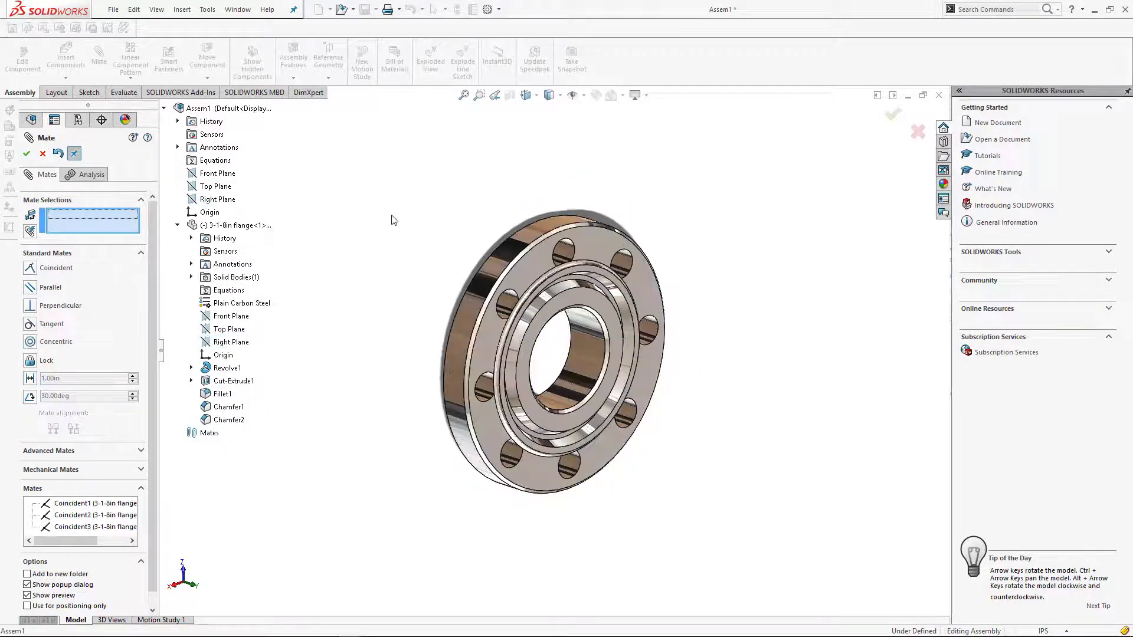
click(42, 153)
Step: Switch to the new blank part and start a sketch on its Front Plane
click(66, 78)
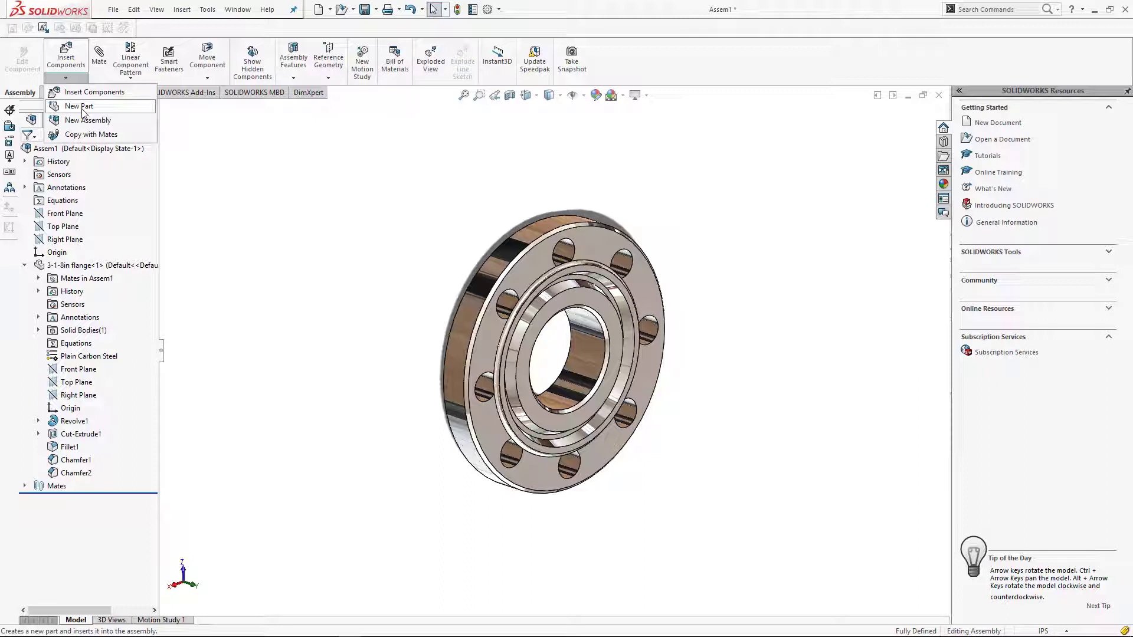
click(316, 180)
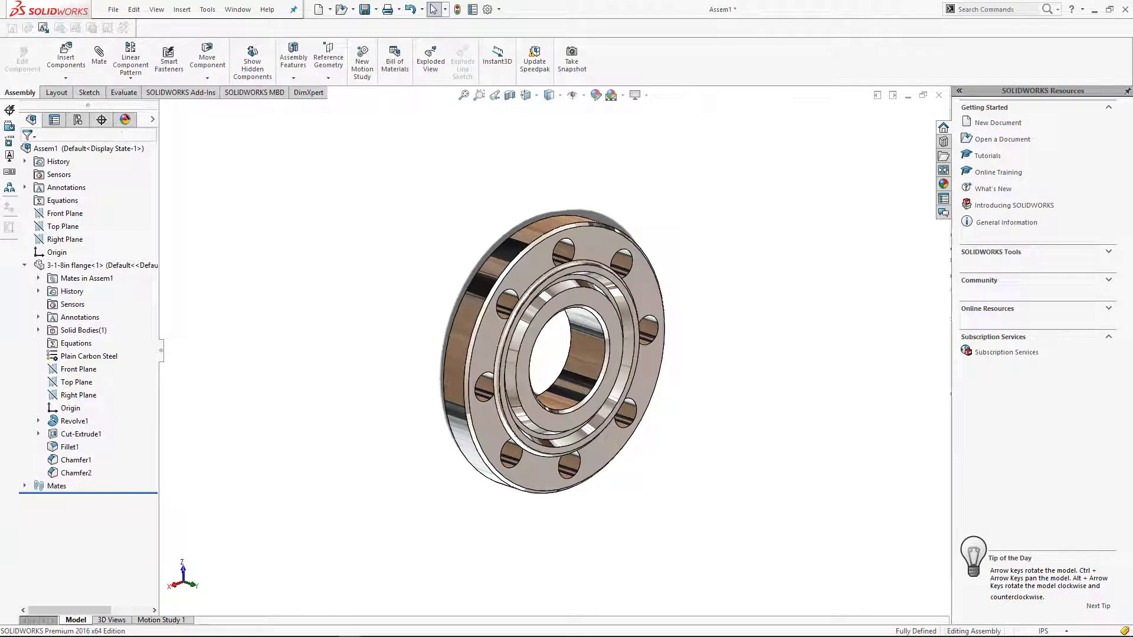
mouse_move(350, 628)
click(222, 631)
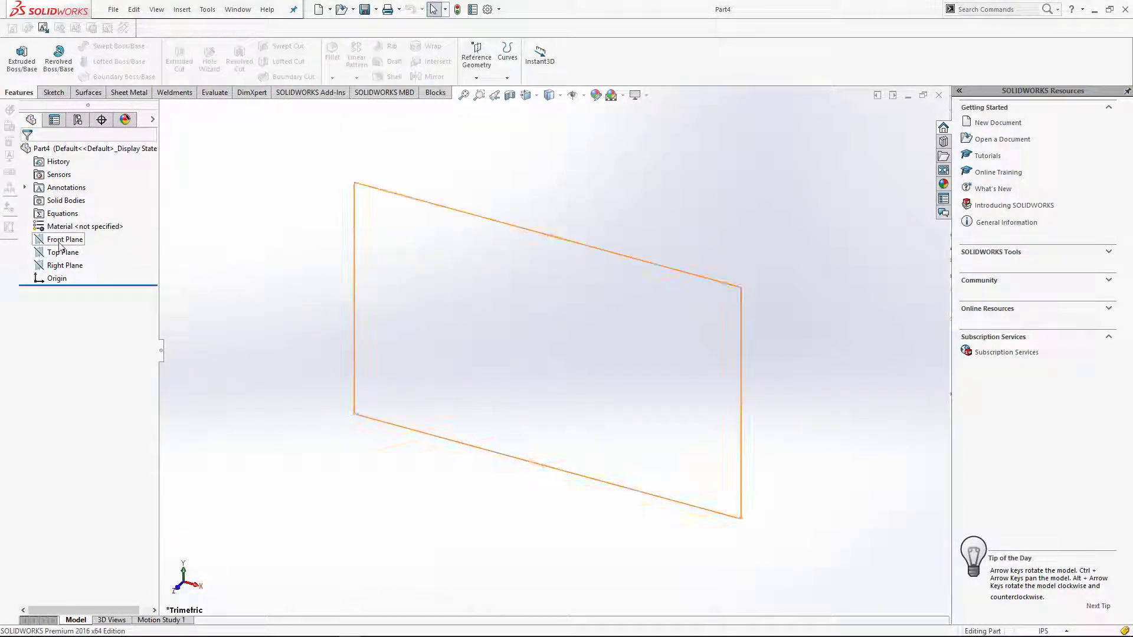
click(61, 243)
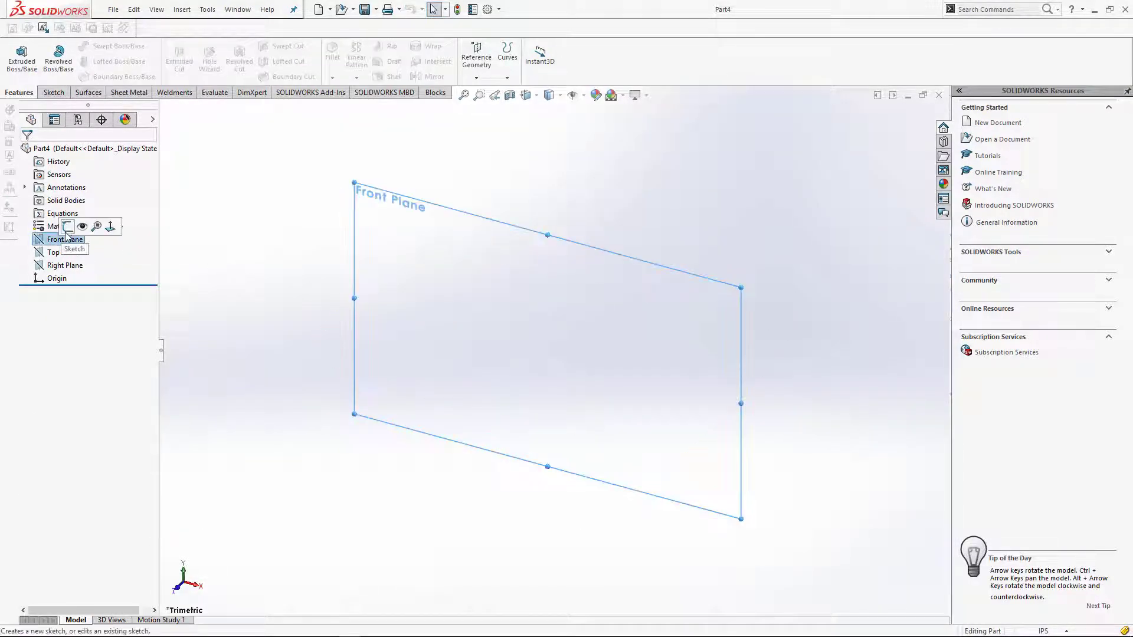
click(68, 230)
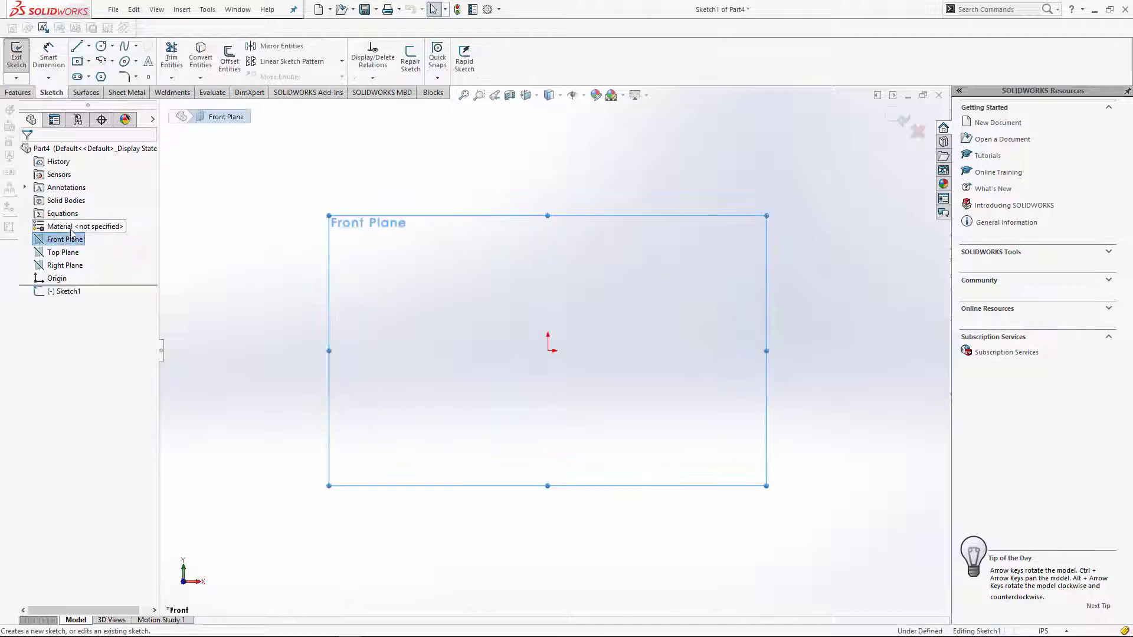
click(88, 46)
click(113, 73)
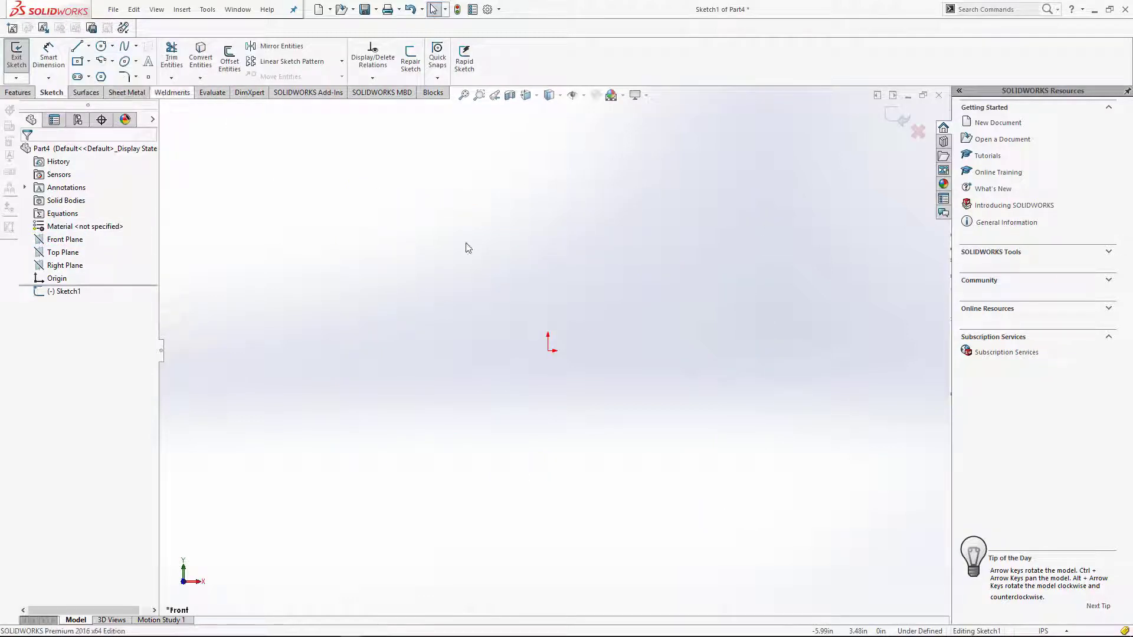
click(551, 354)
key(Escape)
key(Escape)
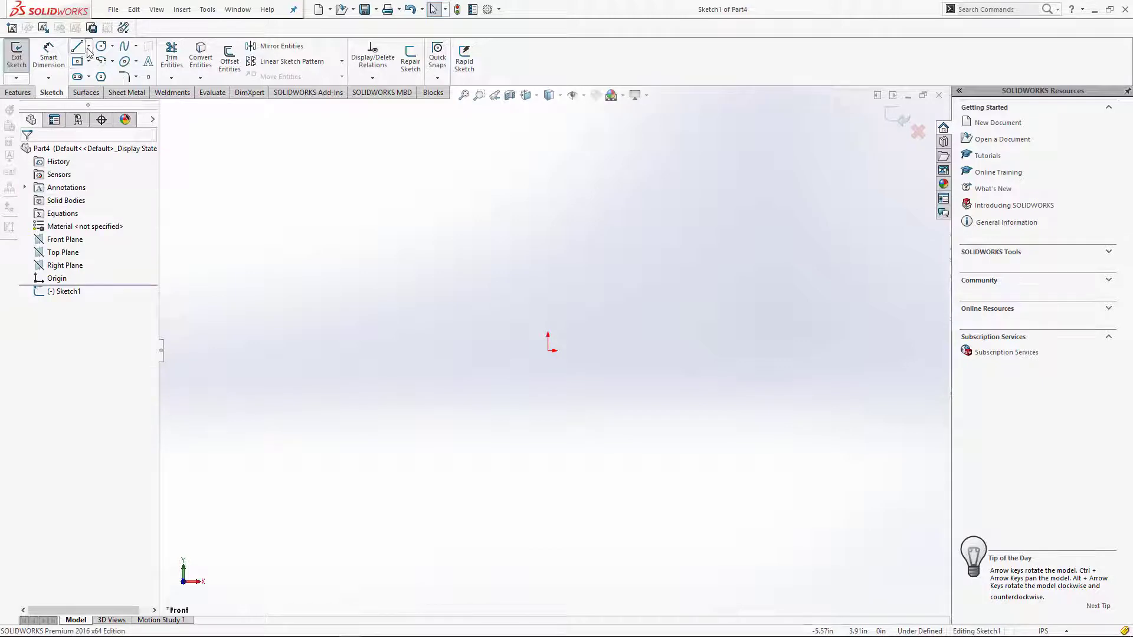
Step: Sketch a vertical centerline about 2.83 in long upward from the origin
click(88, 48)
click(113, 74)
click(548, 351)
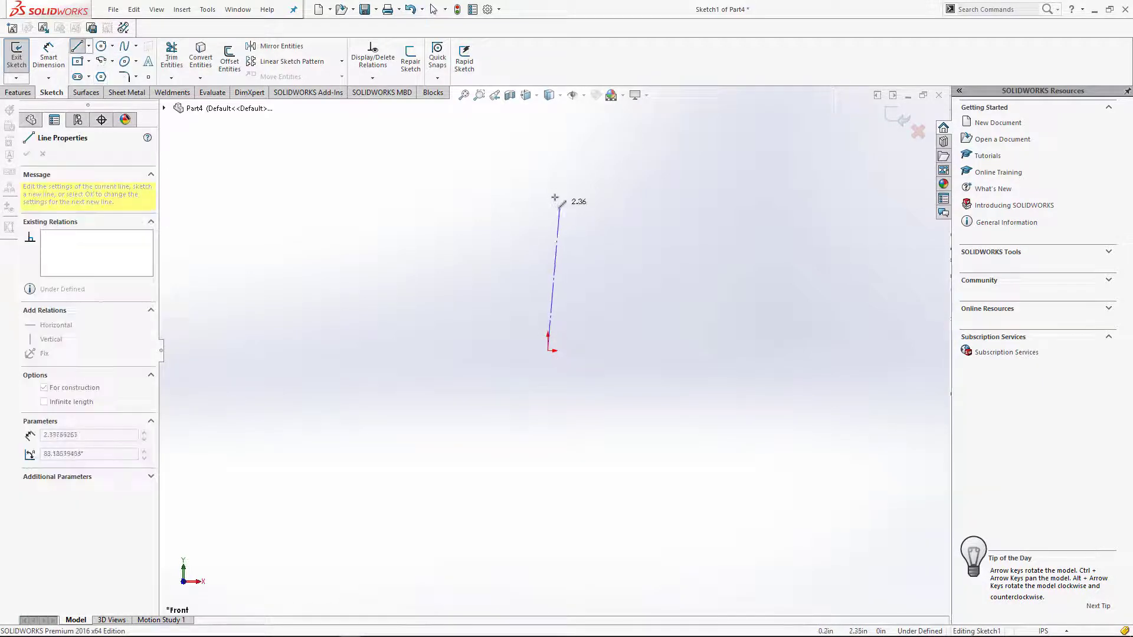
click(548, 174)
key(Escape)
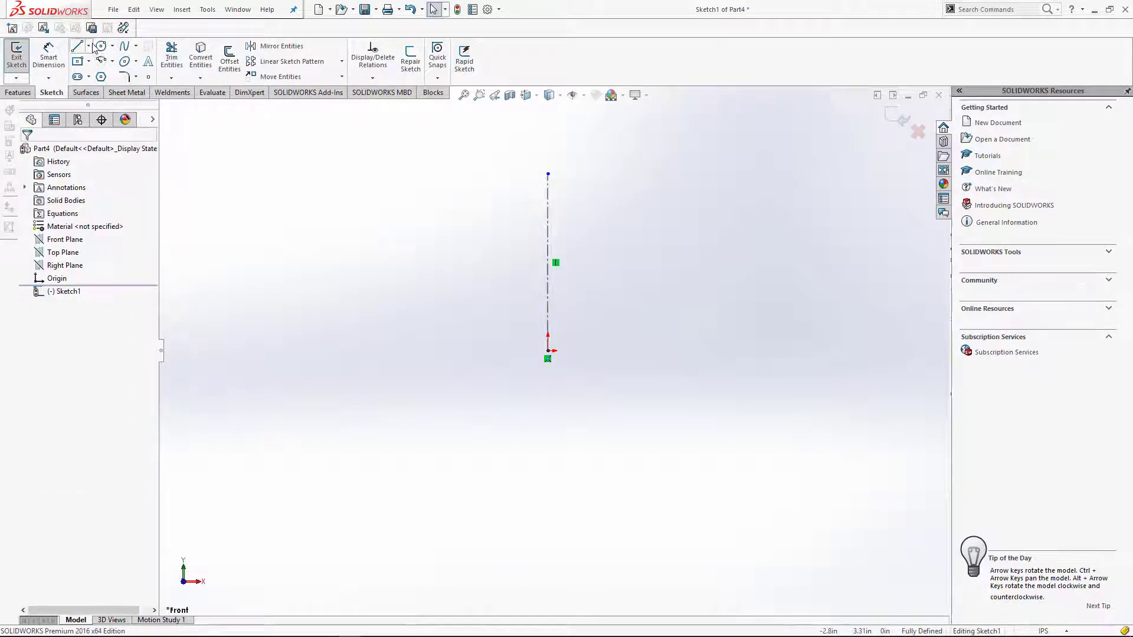
Step: Sketch a closed eight-sided profile about 2.3 in tall left of the centerline, with its horizontal bottom edge level with the origin
click(89, 46)
click(98, 60)
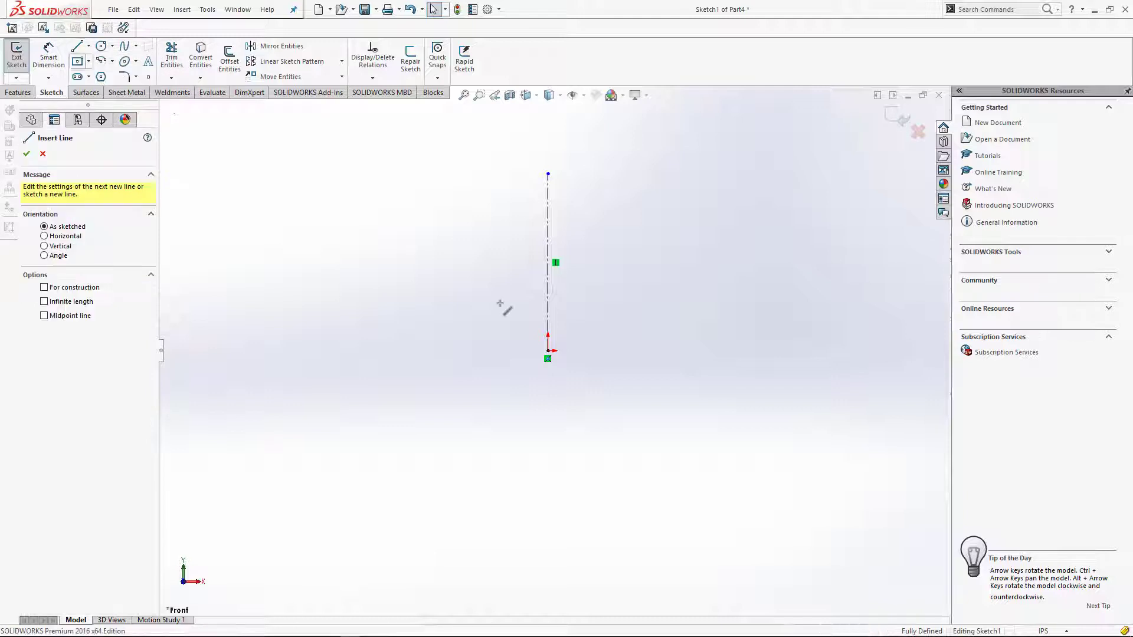
click(548, 351)
click(263, 350)
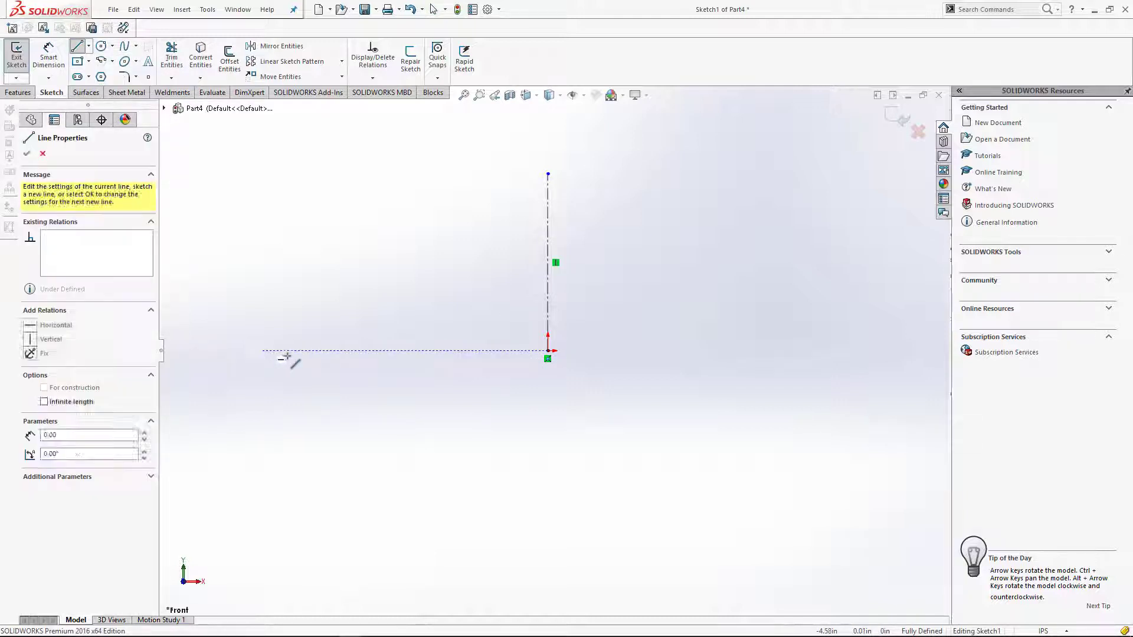
click(293, 350)
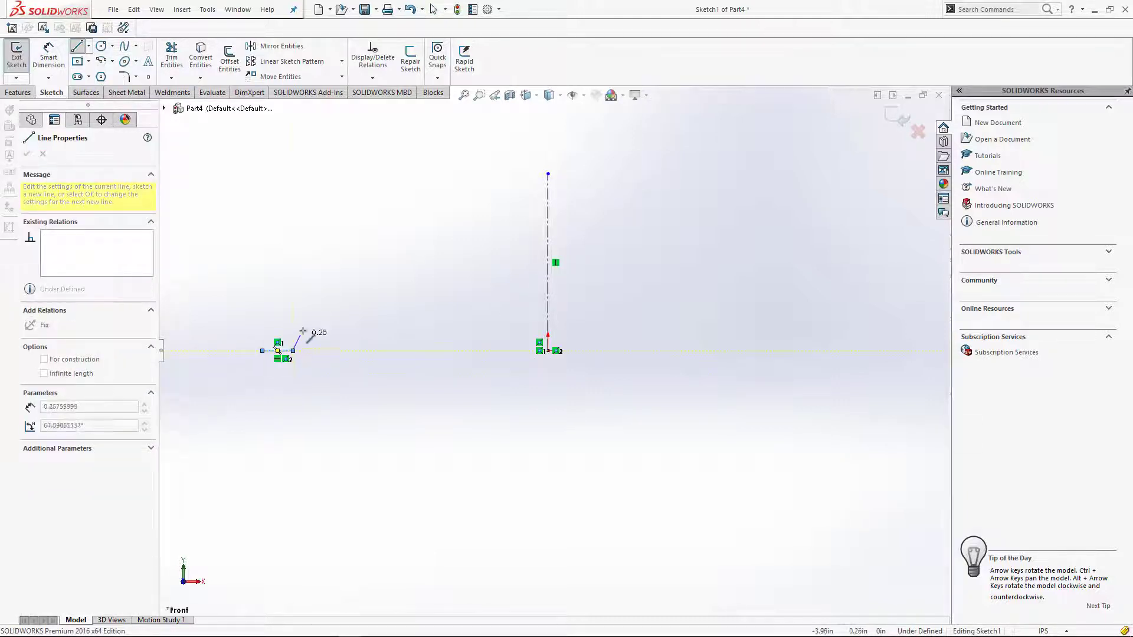
click(324, 287)
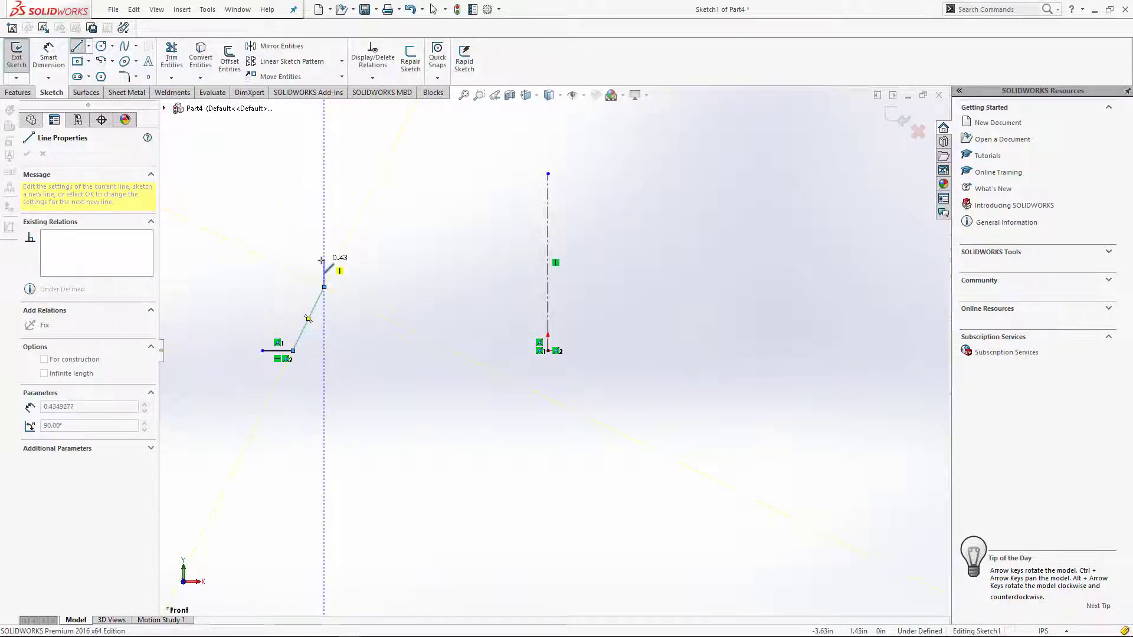
click(323, 259)
click(288, 207)
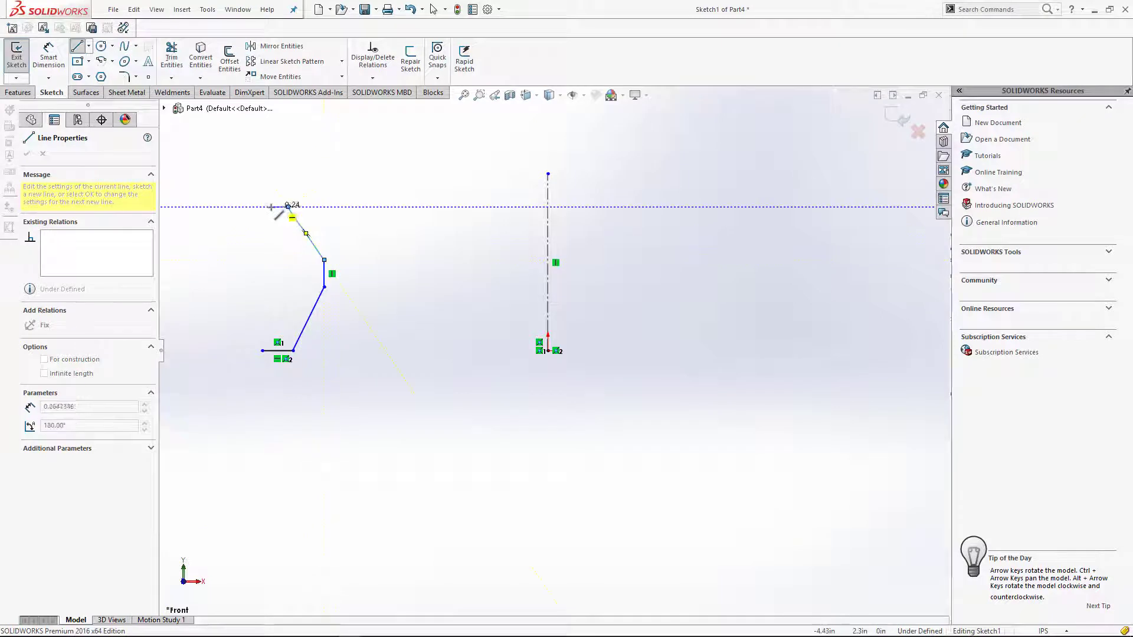
click(262, 207)
click(241, 266)
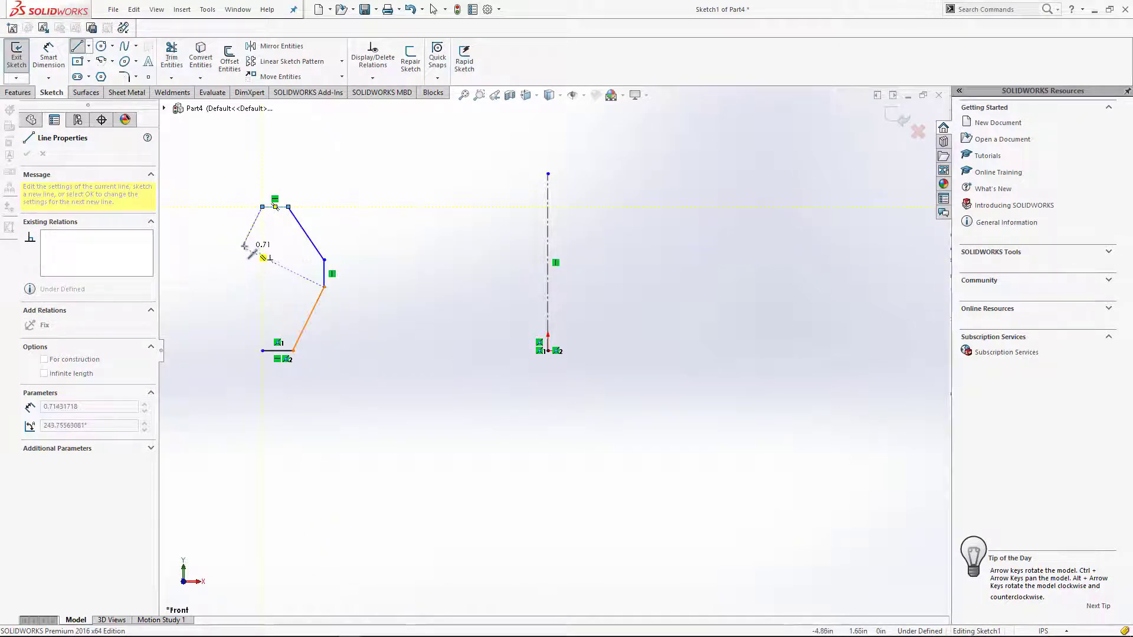
click(245, 239)
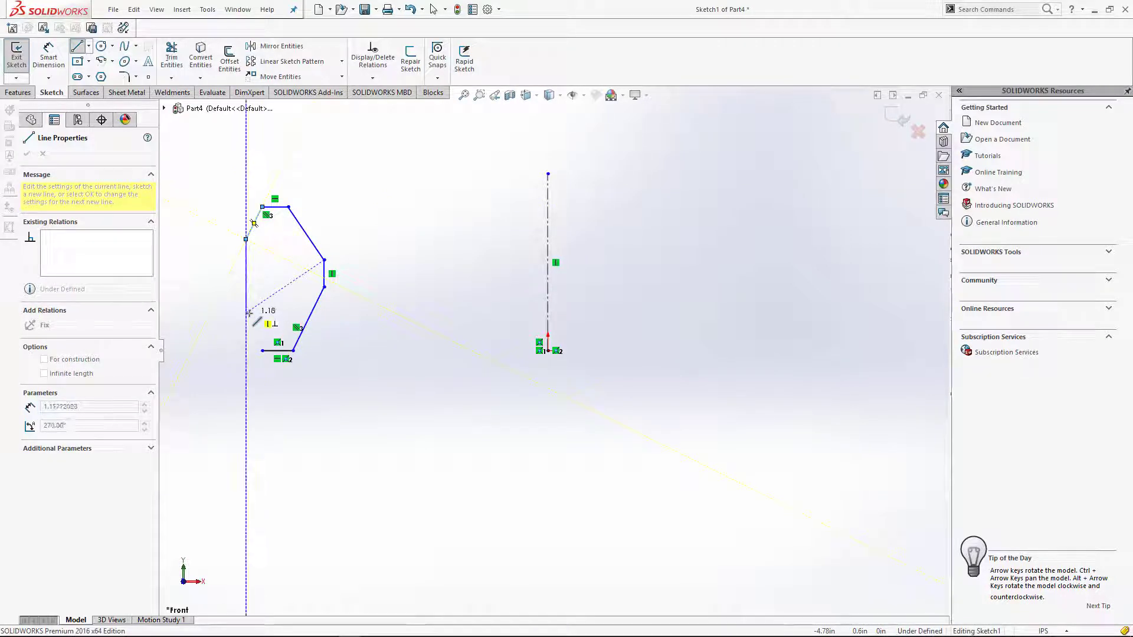
click(245, 312)
click(262, 350)
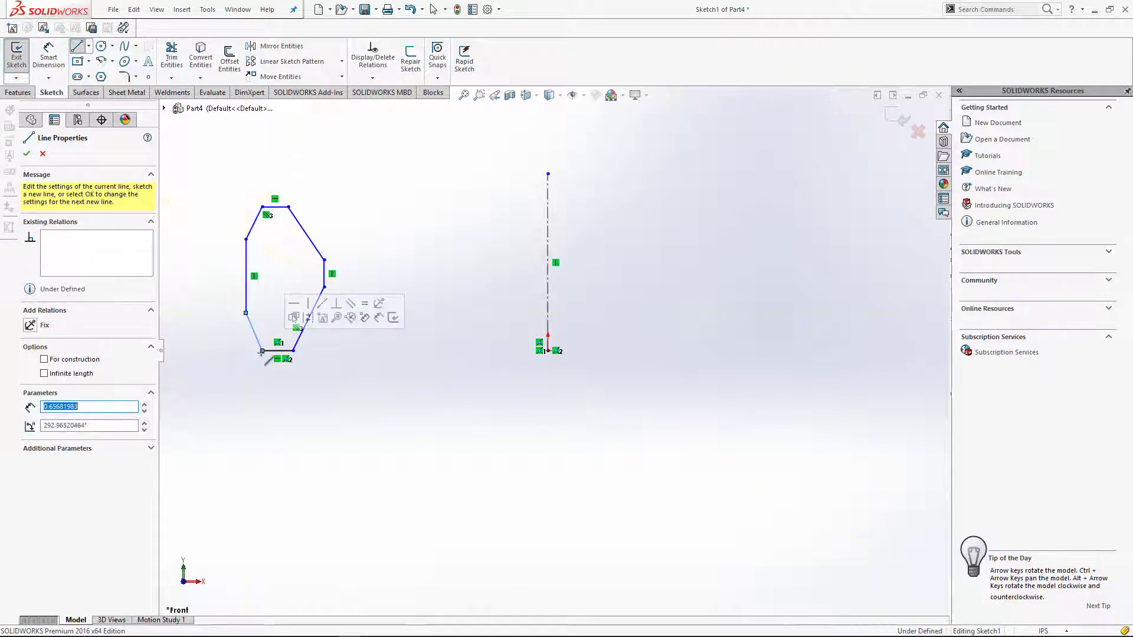
key(Escape)
Step: Dimension the profile's outer vertical edge as a diameter about the centerline and set it to 5.297 in
key(d)
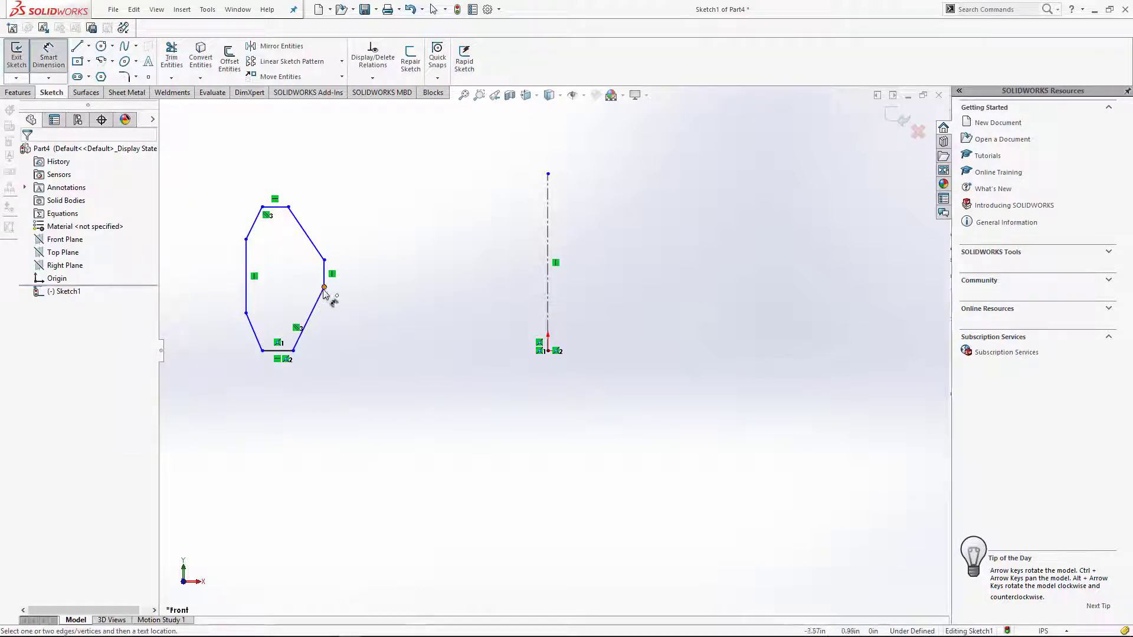
click(247, 305)
click(548, 301)
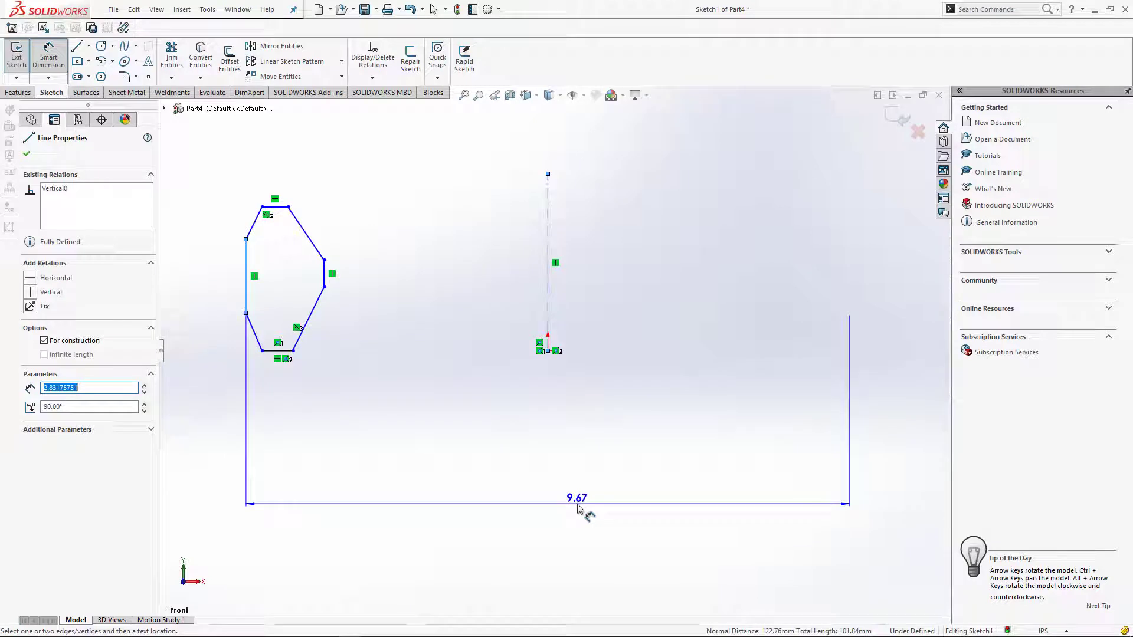
click(578, 507)
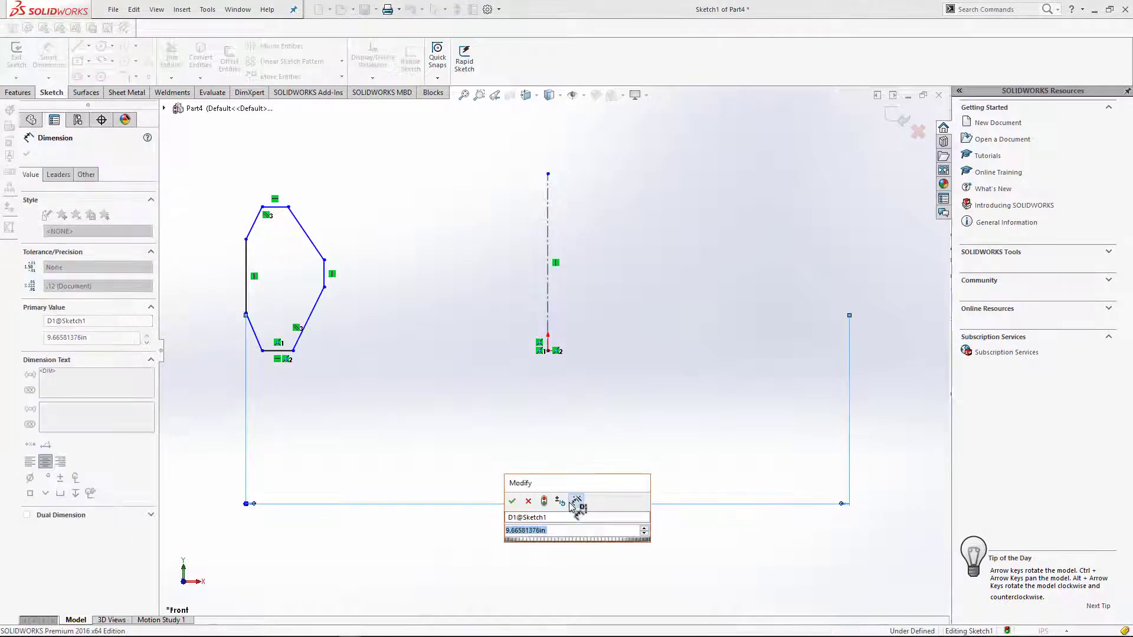
text(5.)
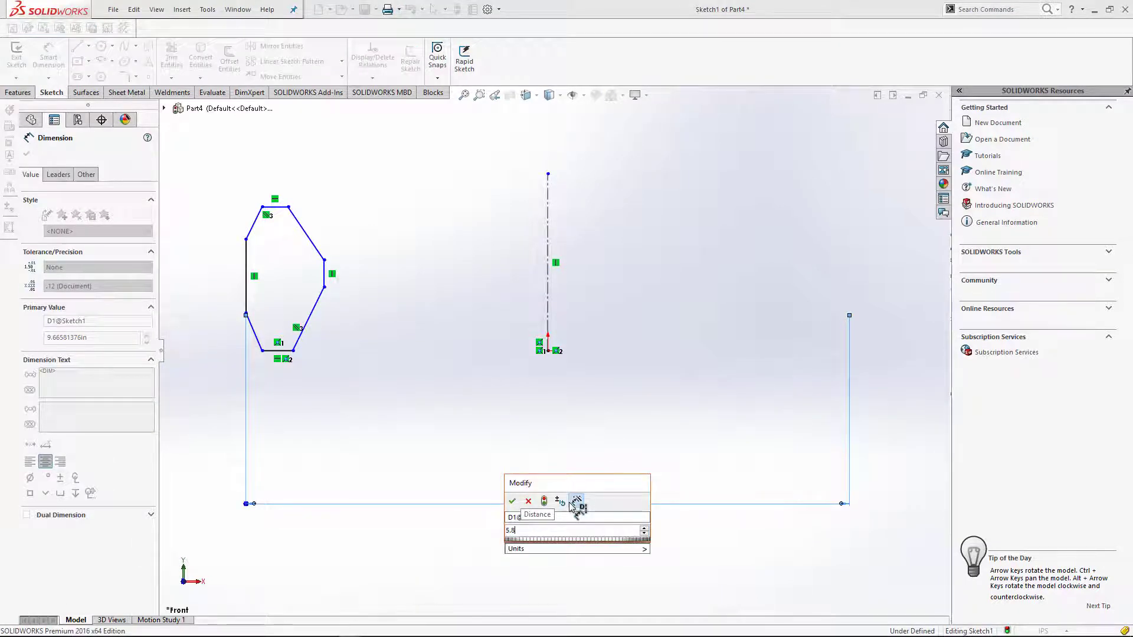
text(297)
key(Return)
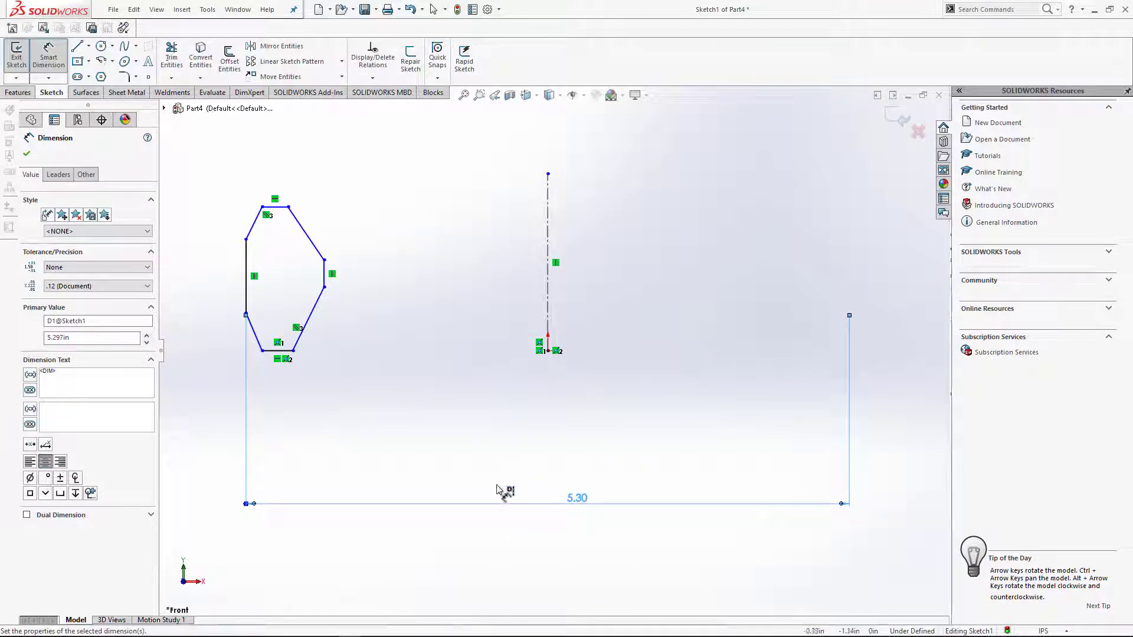
scroll(277, 353, down, 2)
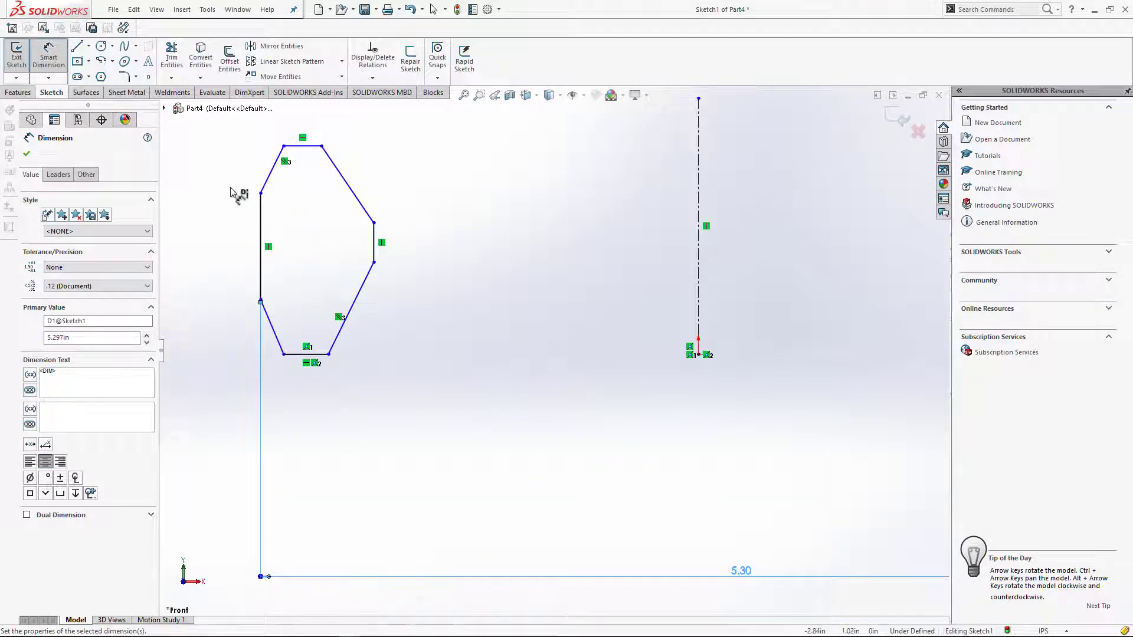
Step: Dimension the angle between the profile's outer vertical edge and its upper outer slanted edge at 23 degrees
click(261, 204)
click(268, 175)
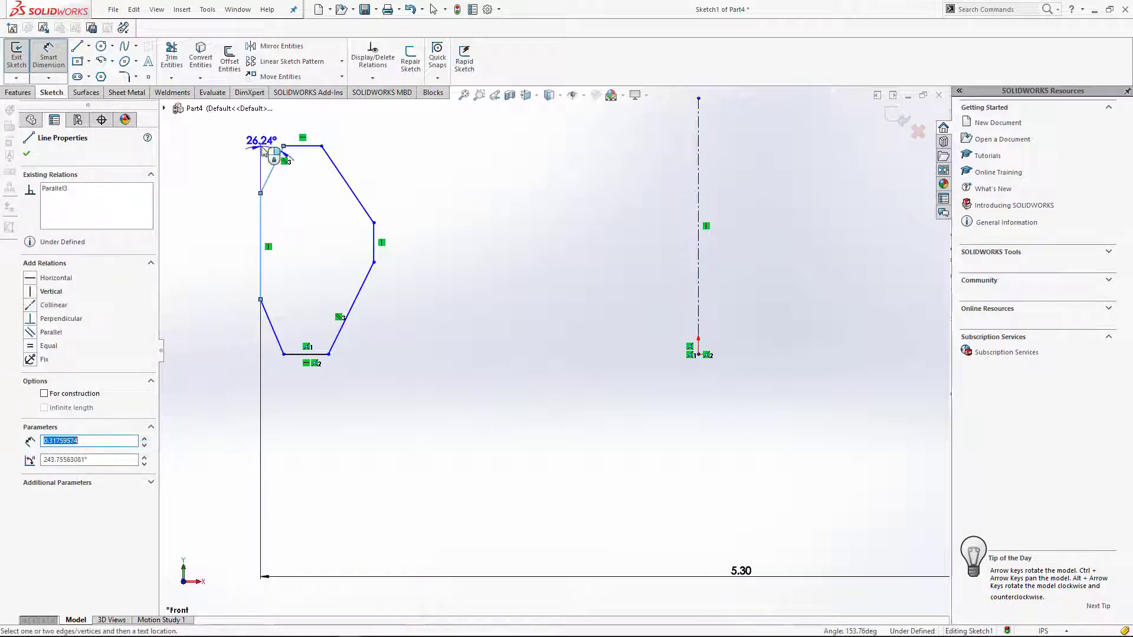
click(266, 148)
text(23)
key(Return)
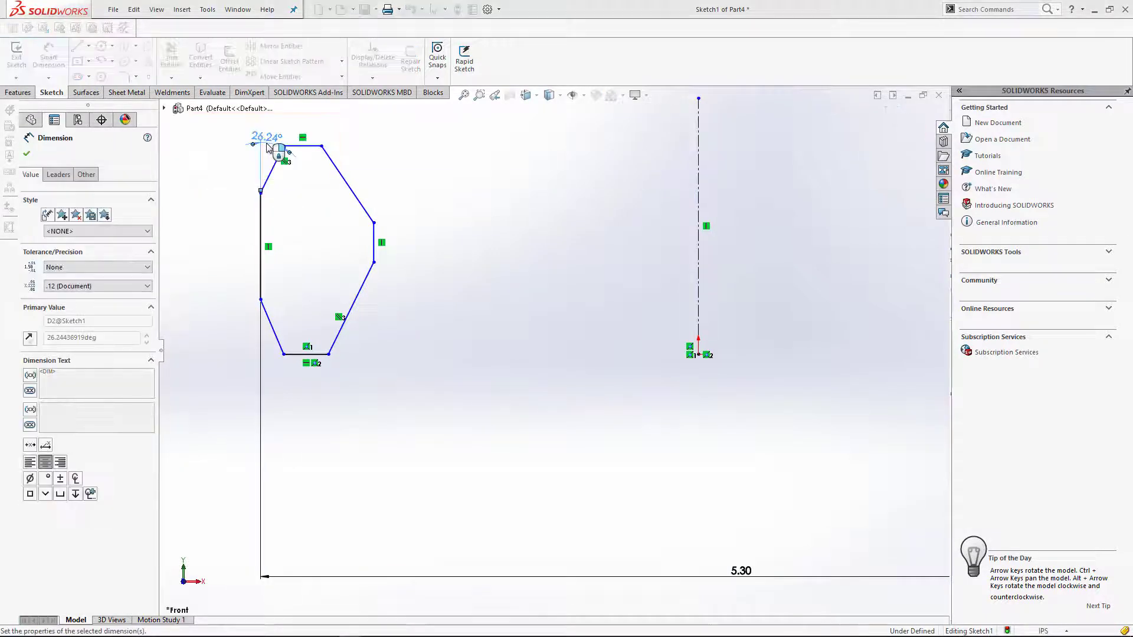
Step: Dimension the angle between the profile's inner vertical edge and its upper inner slanted edge at 23 degrees
click(372, 236)
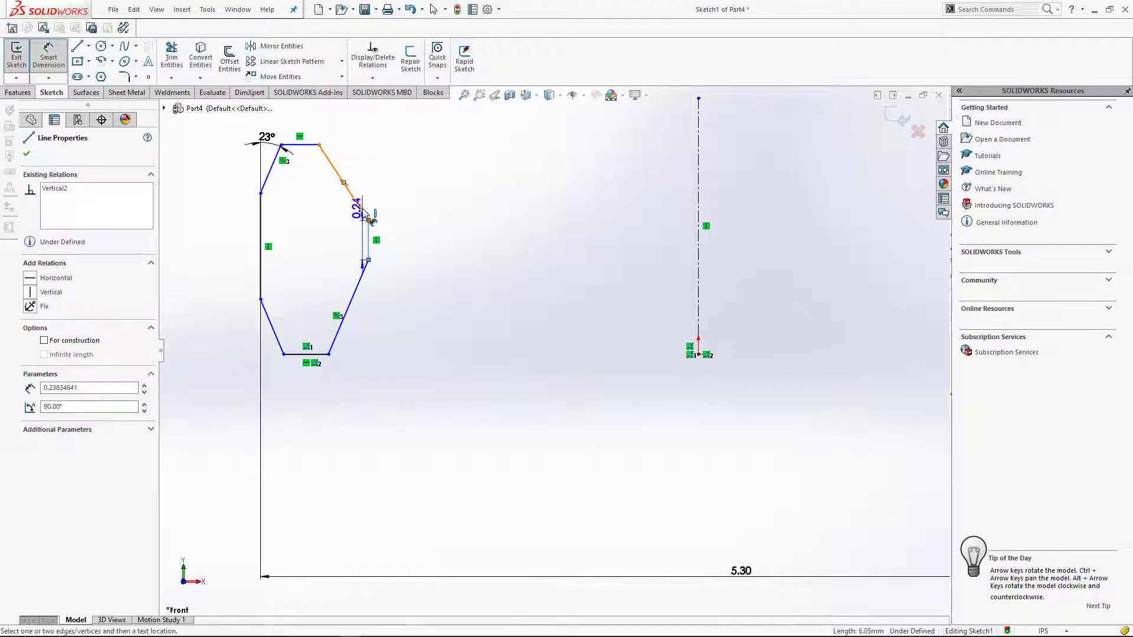
click(357, 205)
click(360, 173)
text(23)
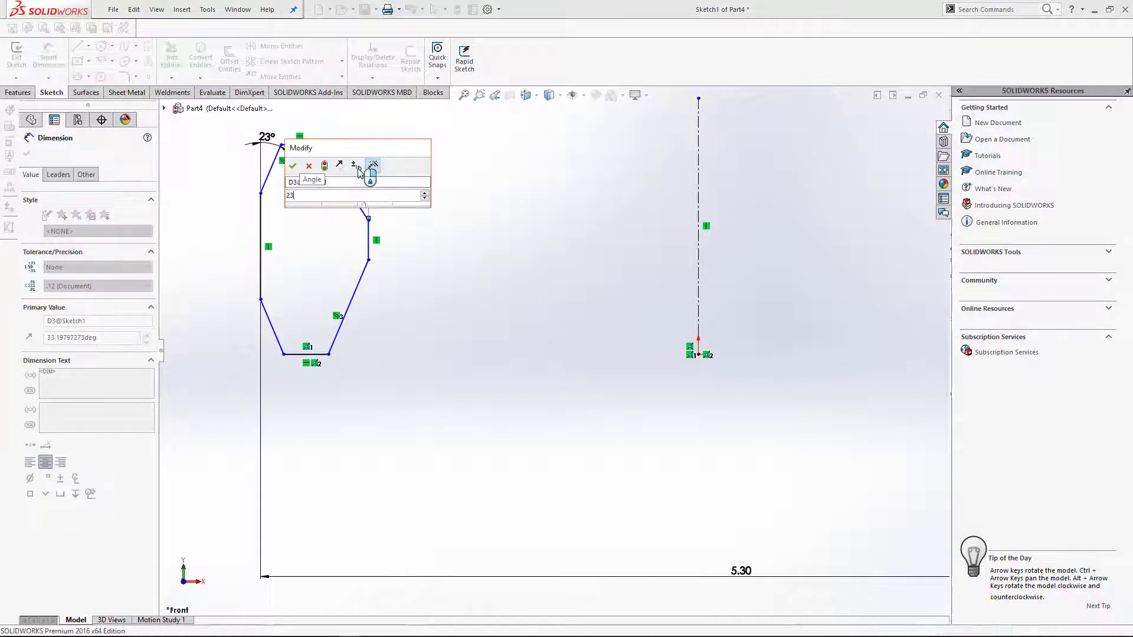
key(Return)
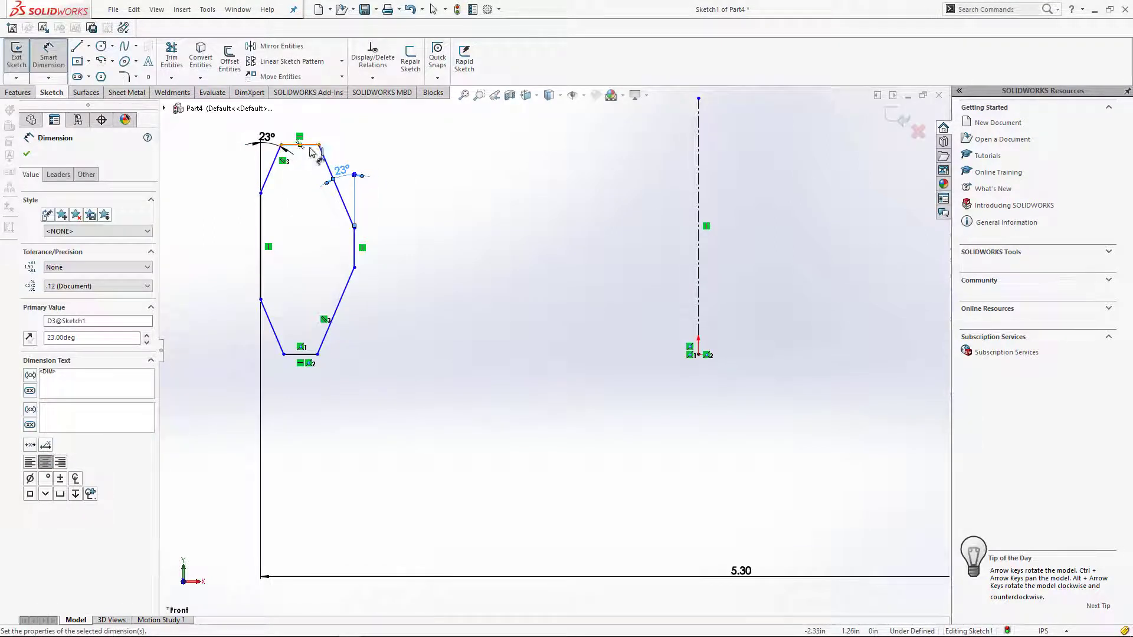
Step: Dimension the profile's height between its top and bottom horizontal edges and set it to 1 in
click(309, 146)
click(301, 354)
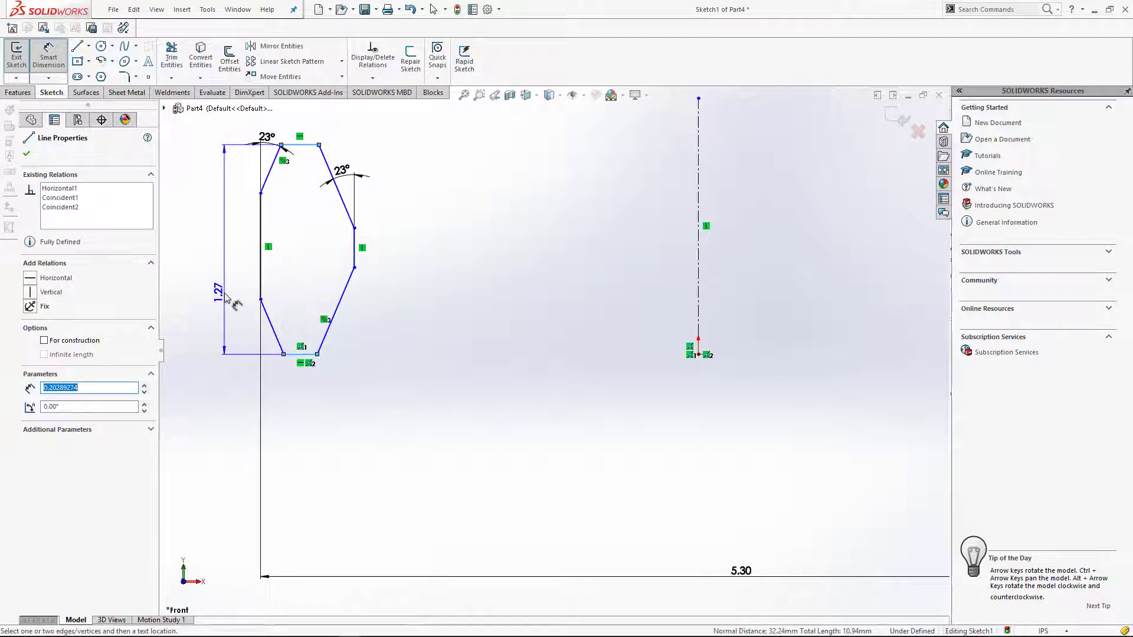
click(206, 301)
text(1)
key(Return)
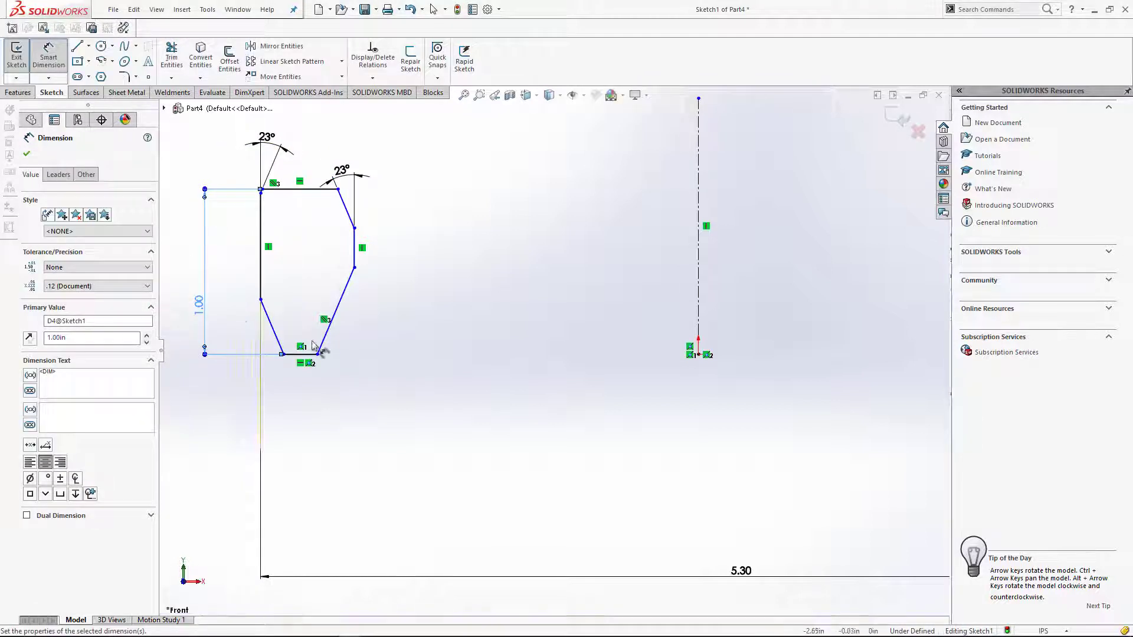
key(Escape)
Step: Lower the upper endpoints of the profile's outer and inner vertical edges to lengthen the two upper slanted edges
scroll(271, 148, up, 3)
key(Escape)
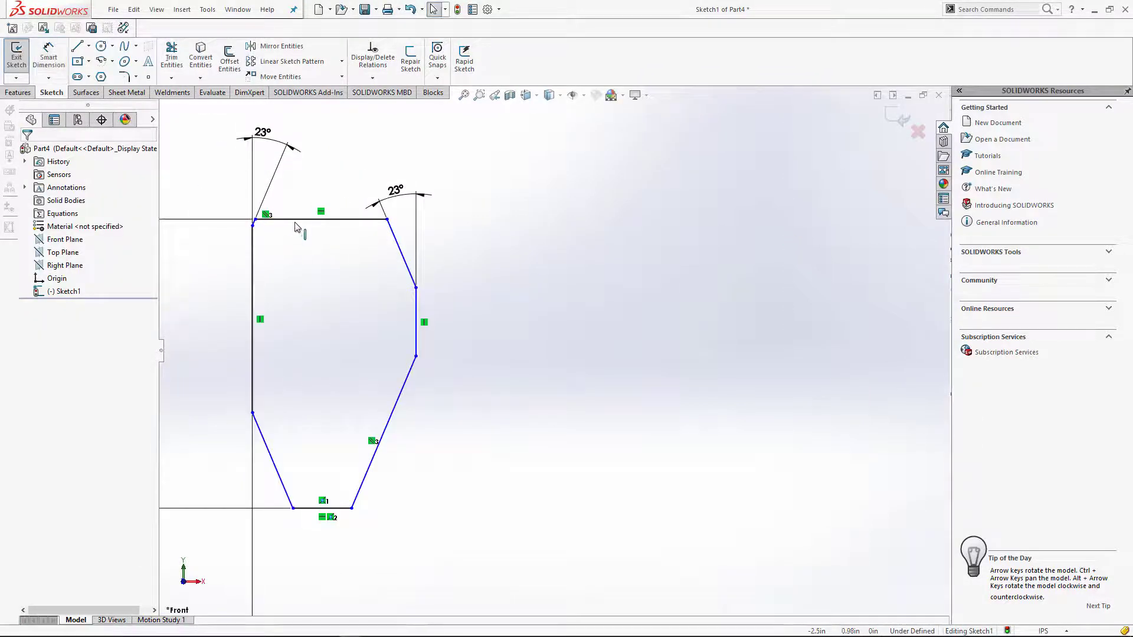
click(298, 221)
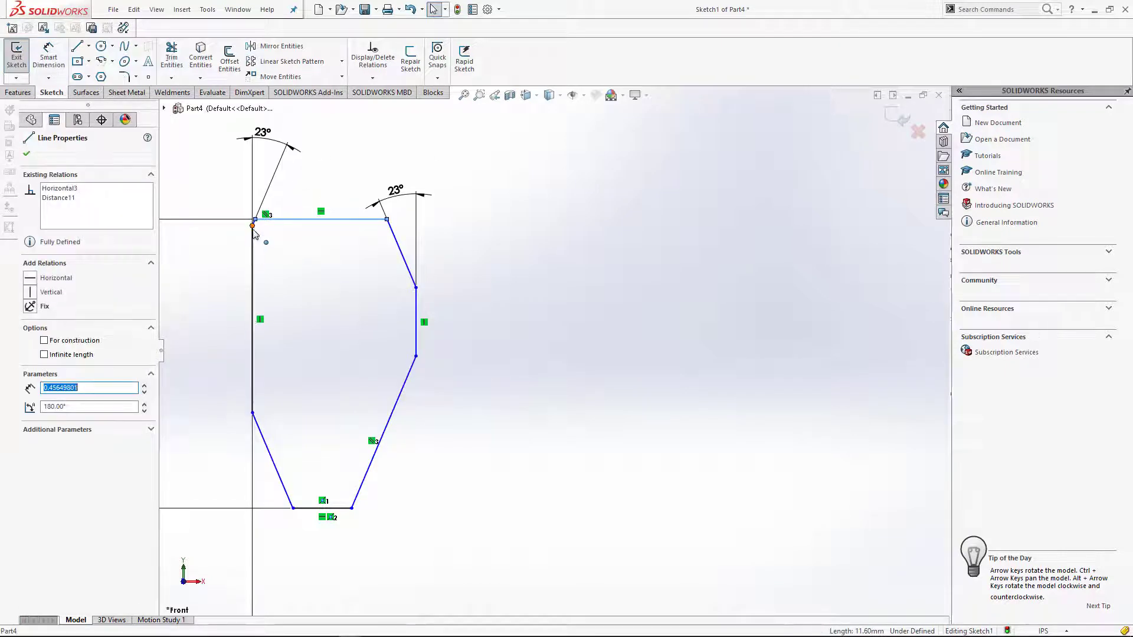
mouse_move(253, 226)
mouse_down()
mouse_move(254, 298)
mouse_move(253, 278)
mouse_up()
drag(416, 287, 416, 325)
click(534, 363)
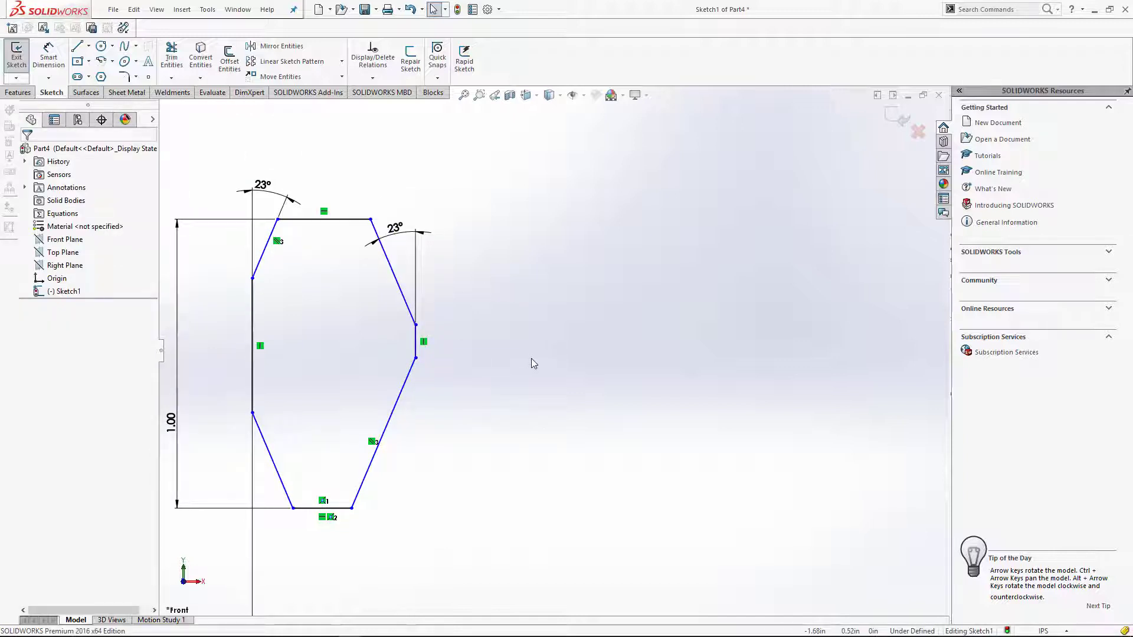
mouse_move(87, 628)
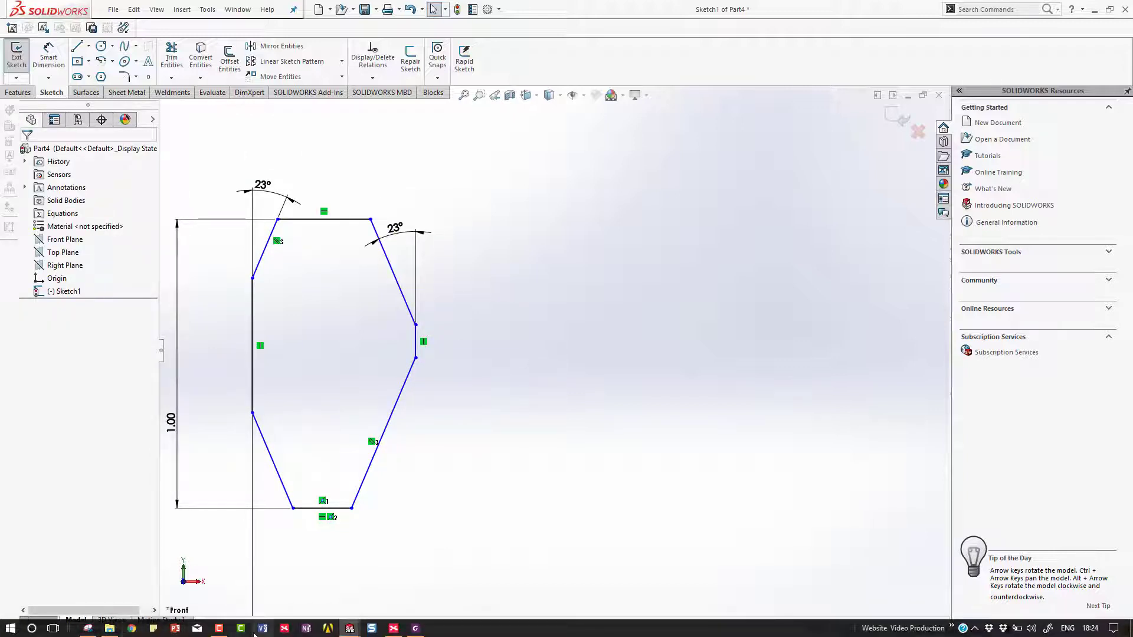
click(219, 629)
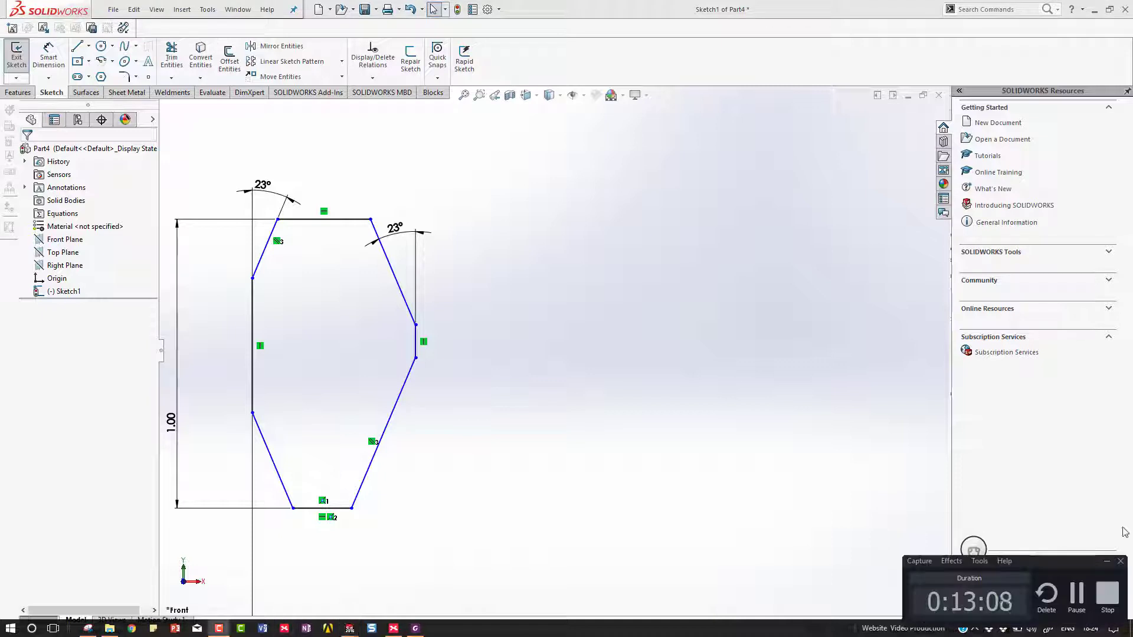
click(1077, 595)
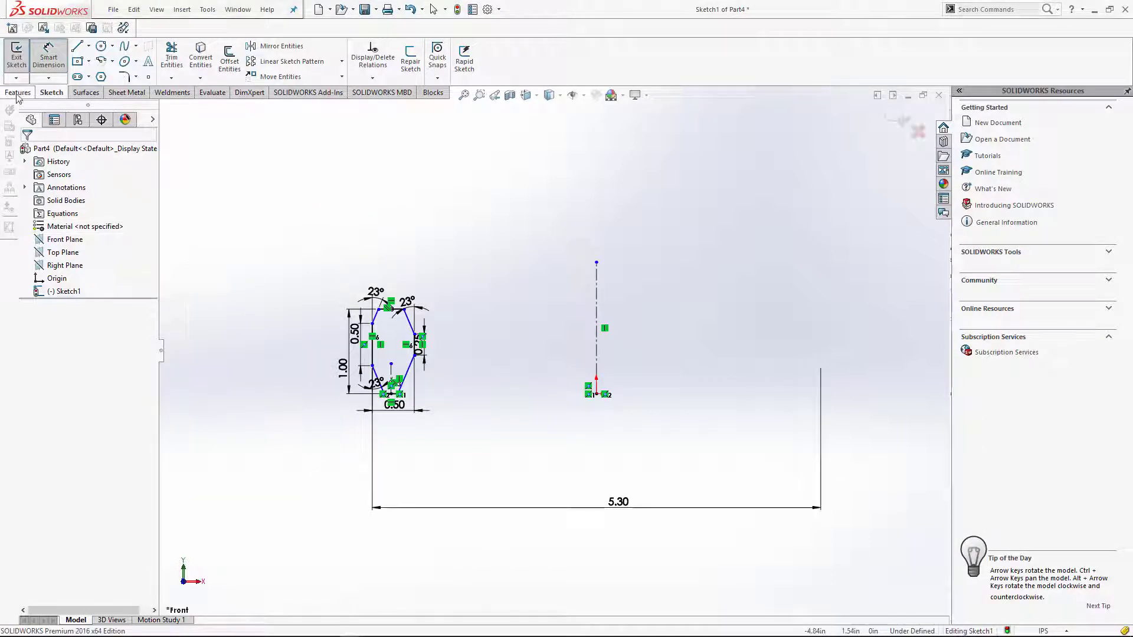
Step: Revolve the octagonal profile 360 degrees about the vertical centerline into a solid ring
click(18, 93)
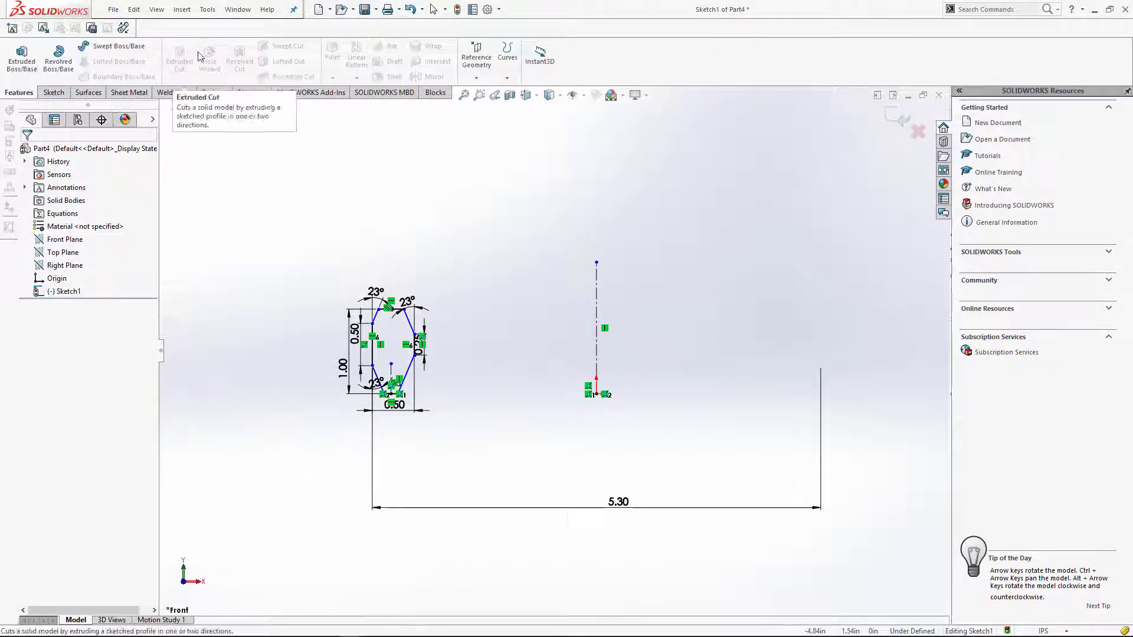
click(59, 59)
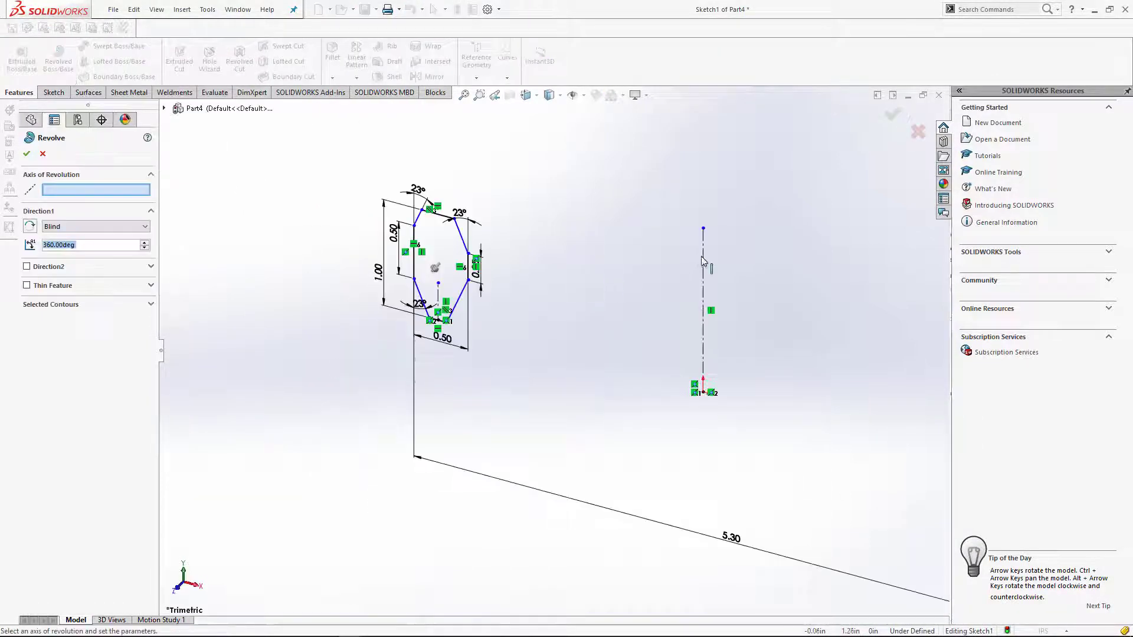
click(703, 255)
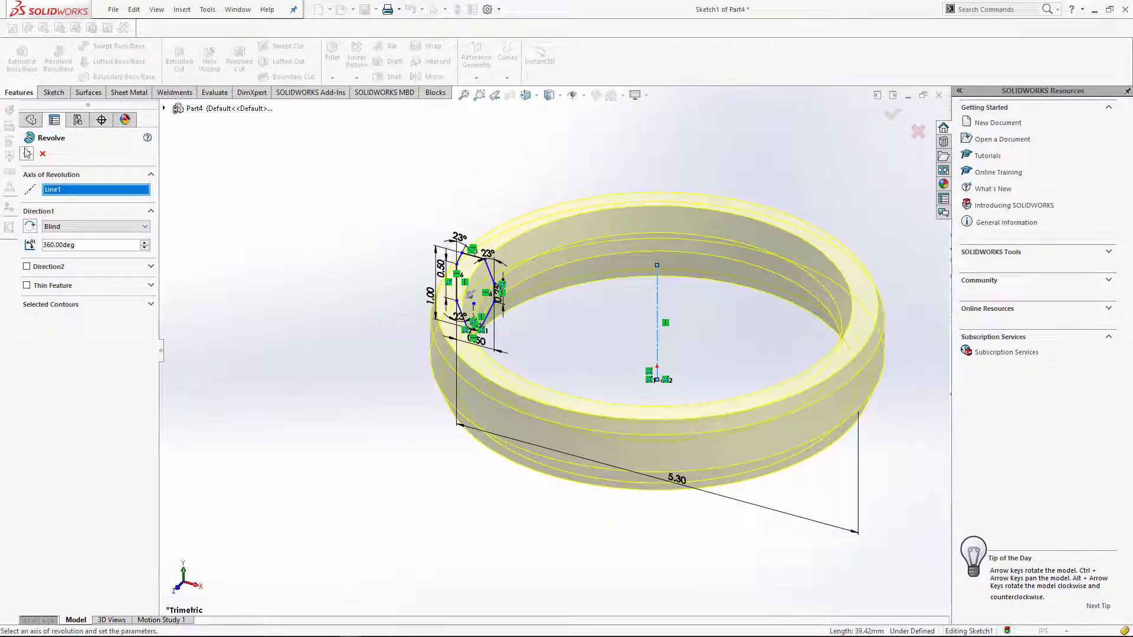
click(27, 154)
Step: Save the part as "Ring-3 1-8 in" in the "3 1-8 in" project folder
mouse_move(468, 255)
middle_down()
mouse_move(481, 326)
mouse_move(422, 303)
middle_up()
click(113, 9)
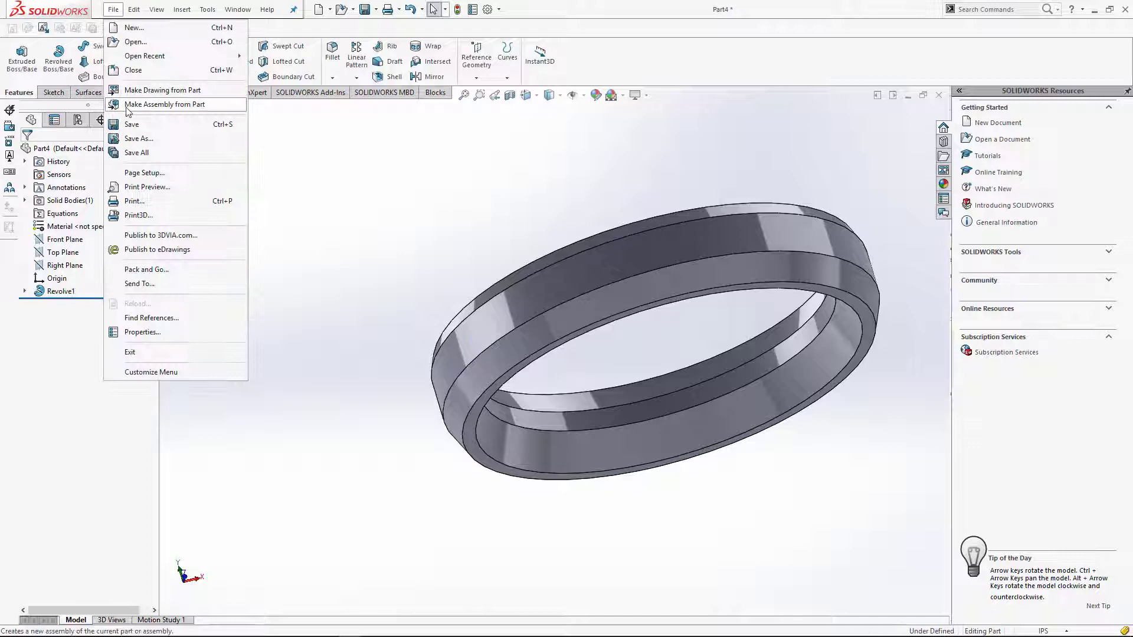
click(140, 139)
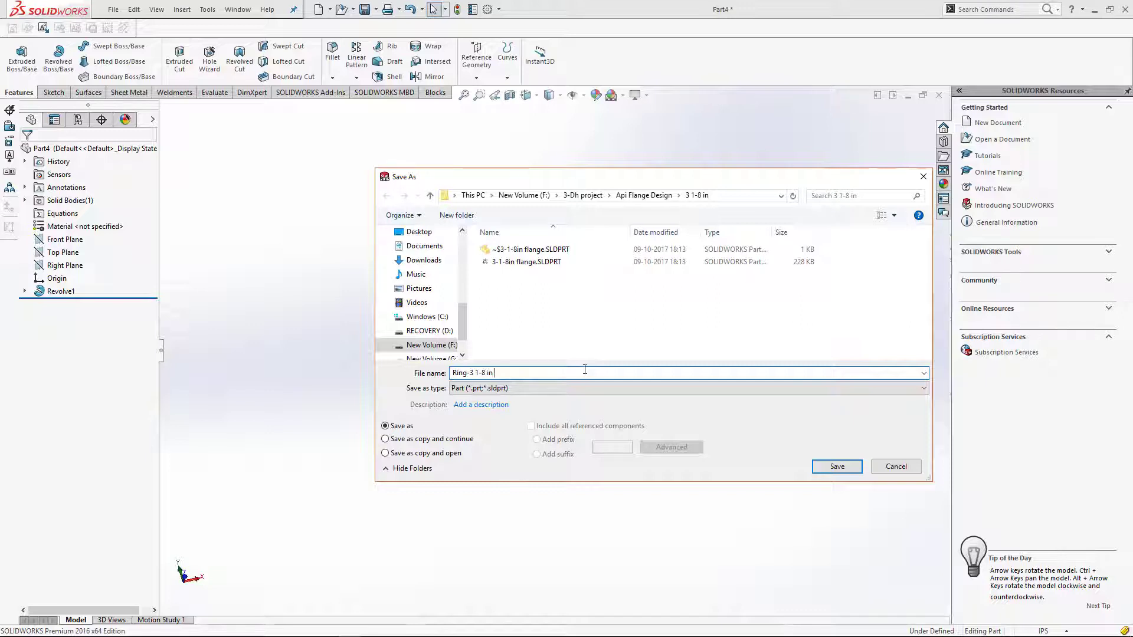
key(Return)
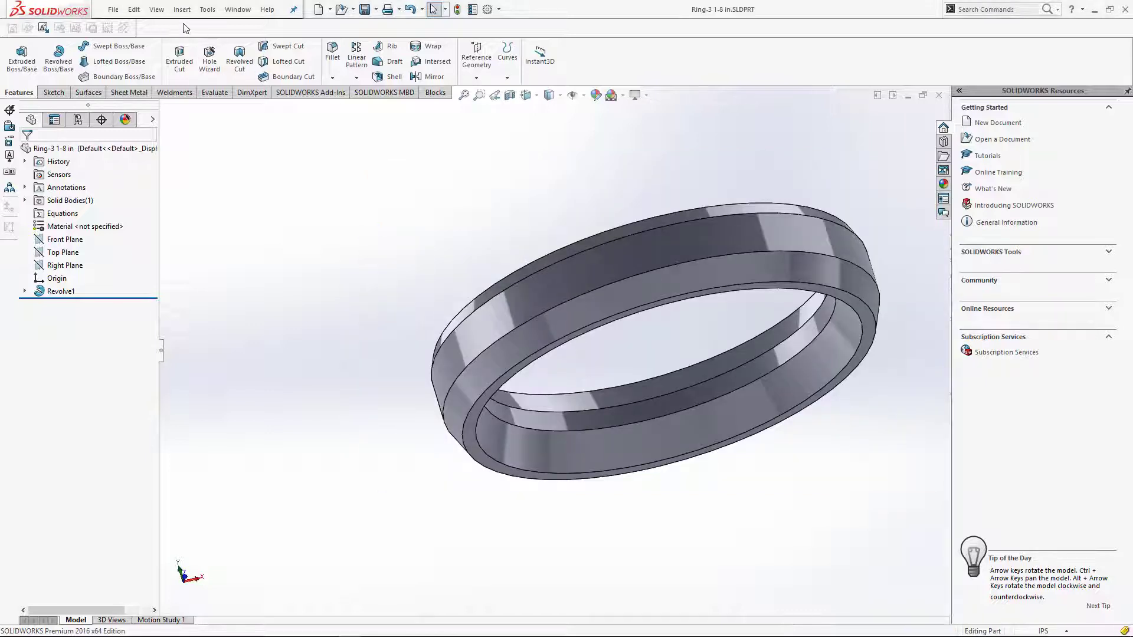
Step: Switch to the flange assembly and insert the Ring-3 1-8 in part in front of the flange's grooved face
click(238, 9)
click(268, 146)
click(65, 56)
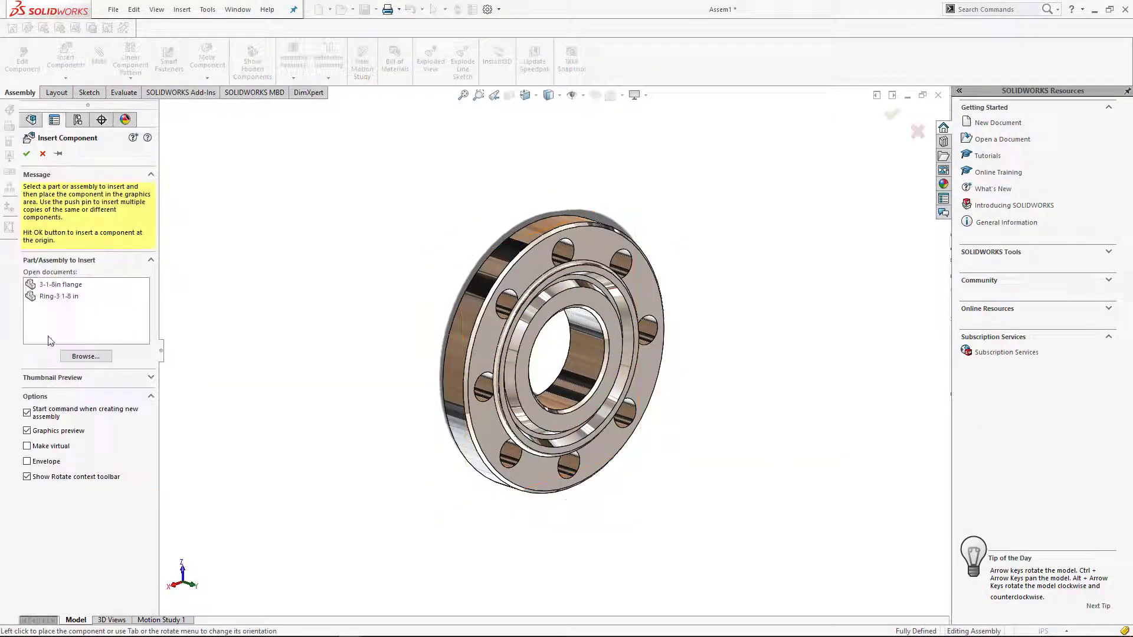
click(66, 299)
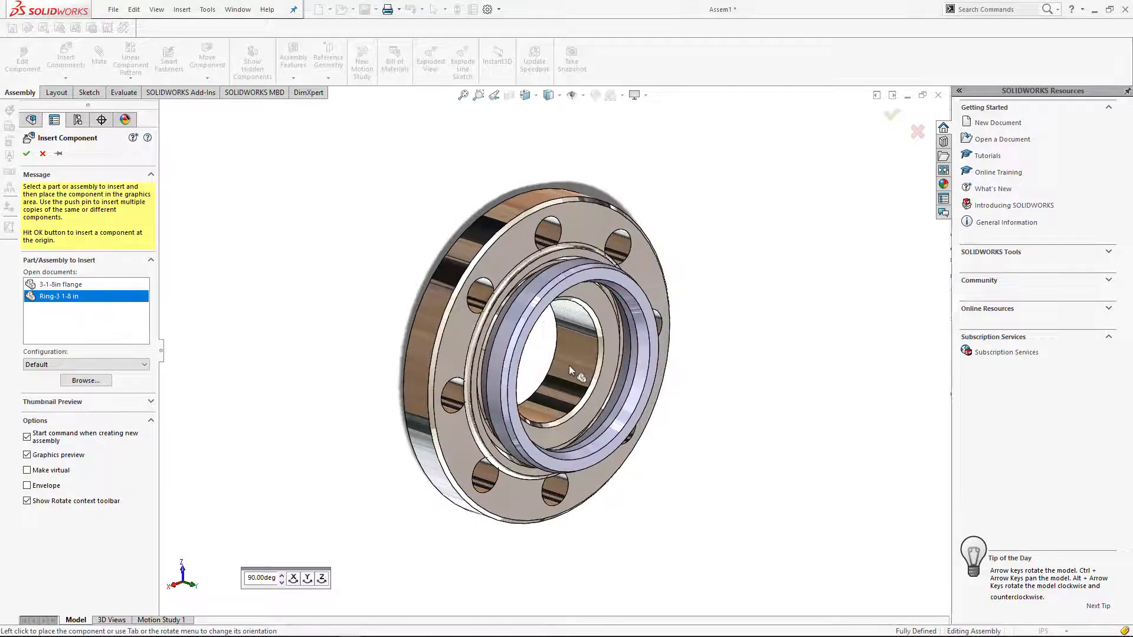
click(761, 364)
Step: Add a coincident mate between the bottom face of the flange's ring groove and the ring's flat end face facing it
middle_drag(758, 369, 789, 334)
scroll(549, 310, down, 5)
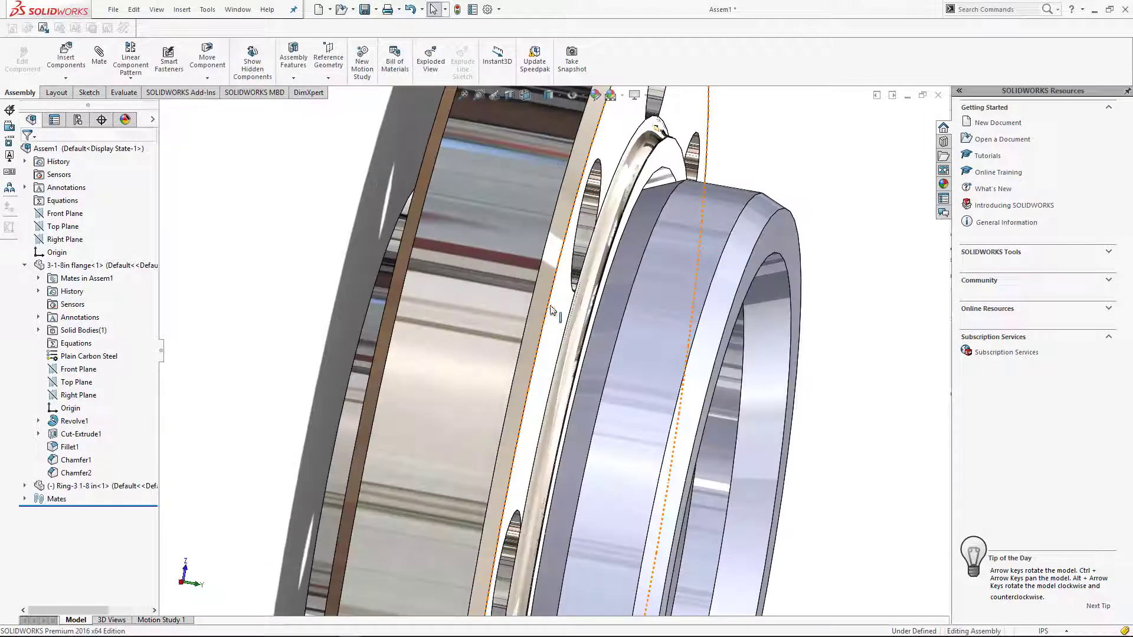
click(99, 56)
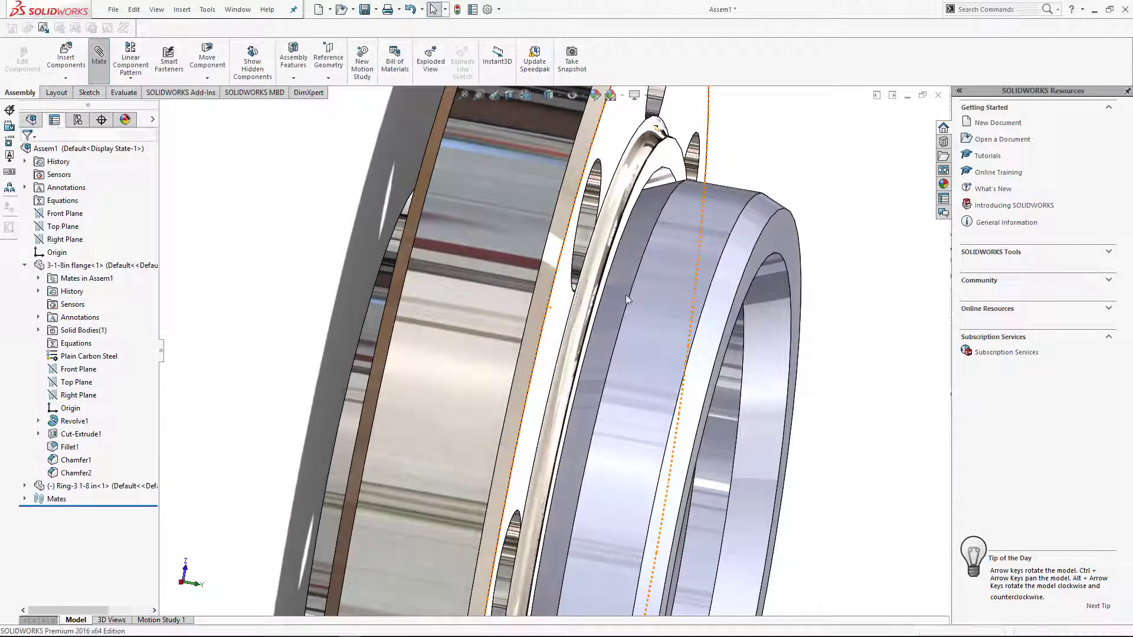
middle_drag(627, 323, 473, 378)
middle_drag(452, 280, 634, 552)
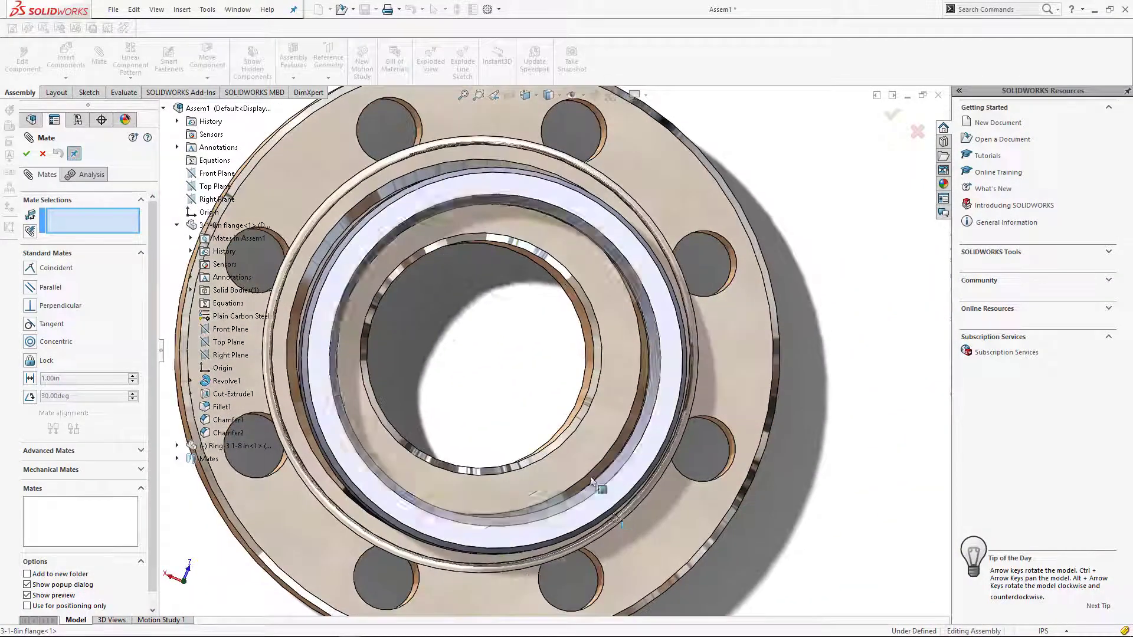
scroll(597, 485, down, 8)
scroll(530, 428, up, 3)
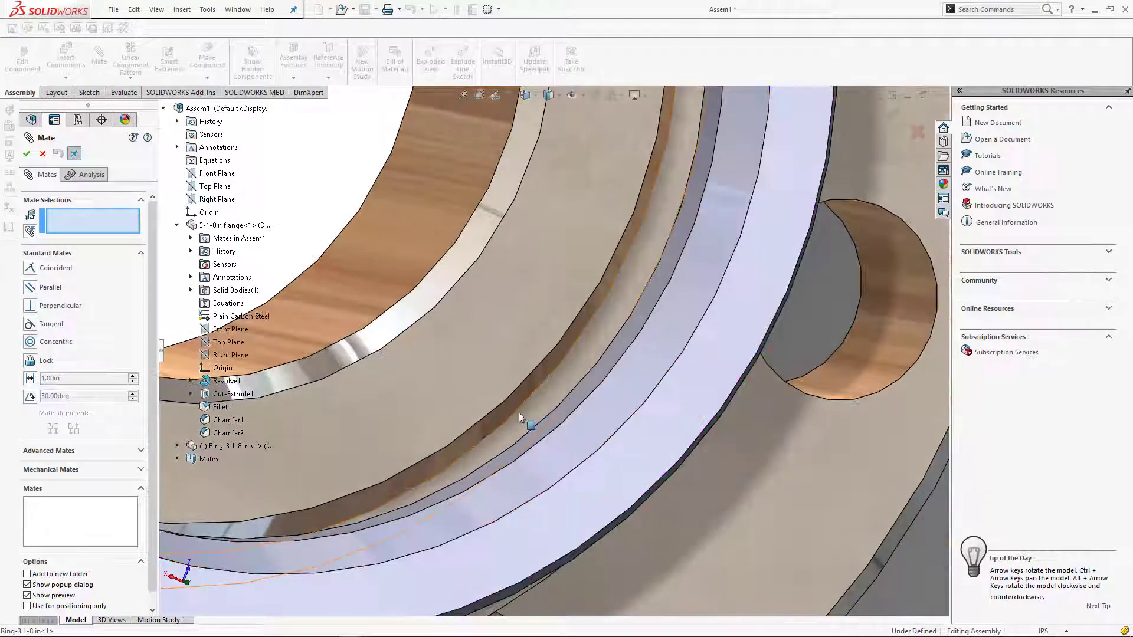
click(520, 416)
middle_drag(544, 433, 715, 347)
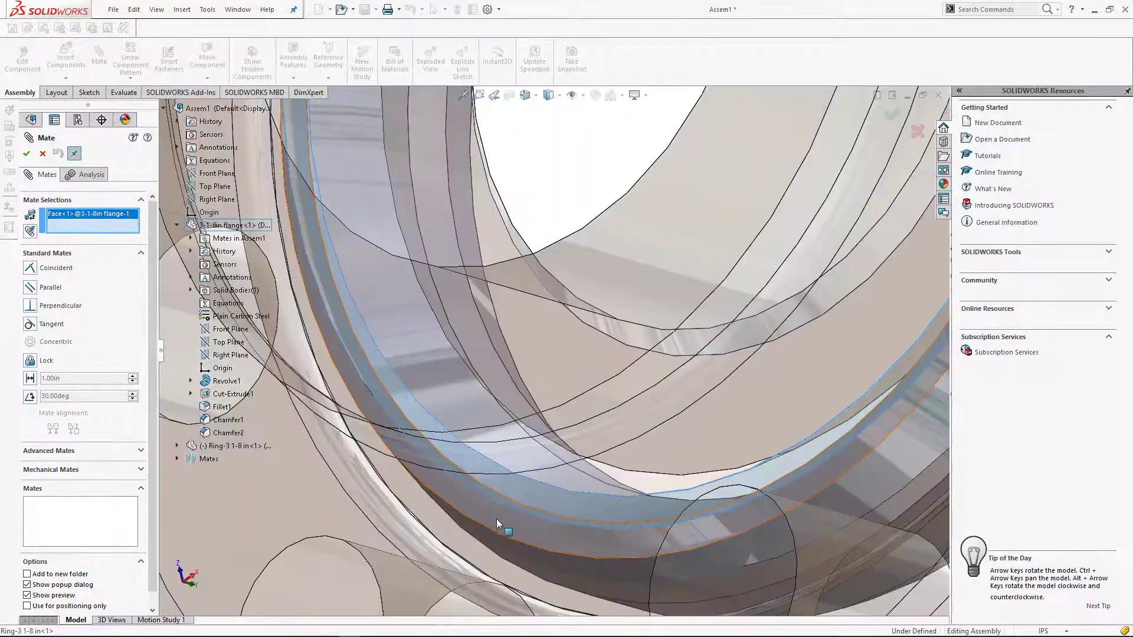
click(497, 518)
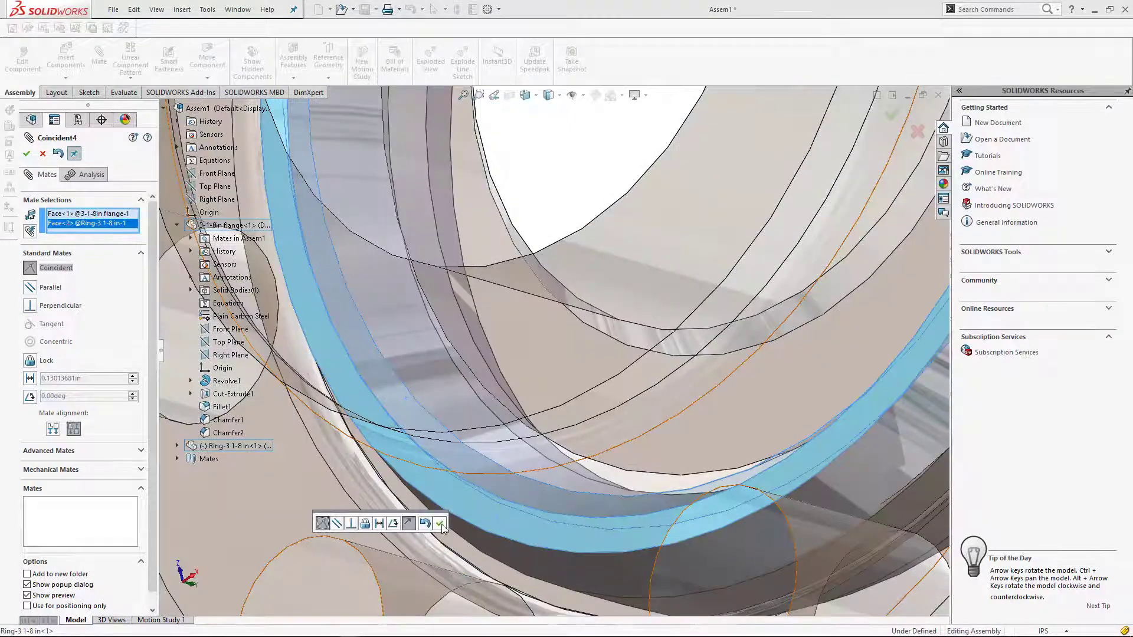
click(441, 524)
Step: Add a concentric mate between the ring's inner cylindrical face and the flange's bore, and finish mating
scroll(480, 523, up, 5)
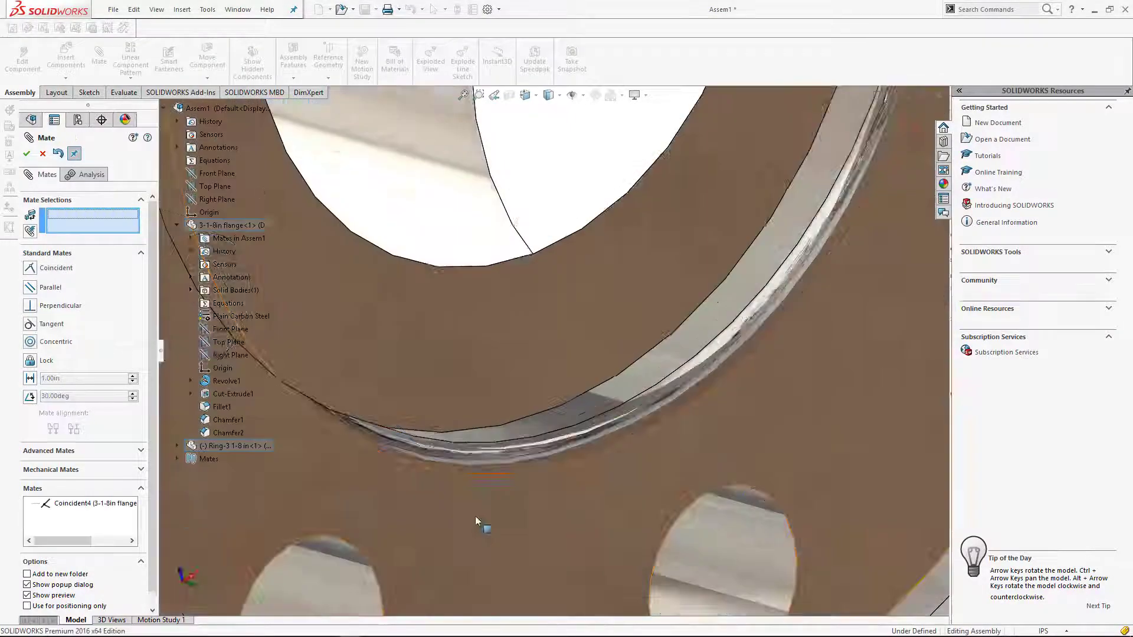
middle_drag(553, 505, 382, 421)
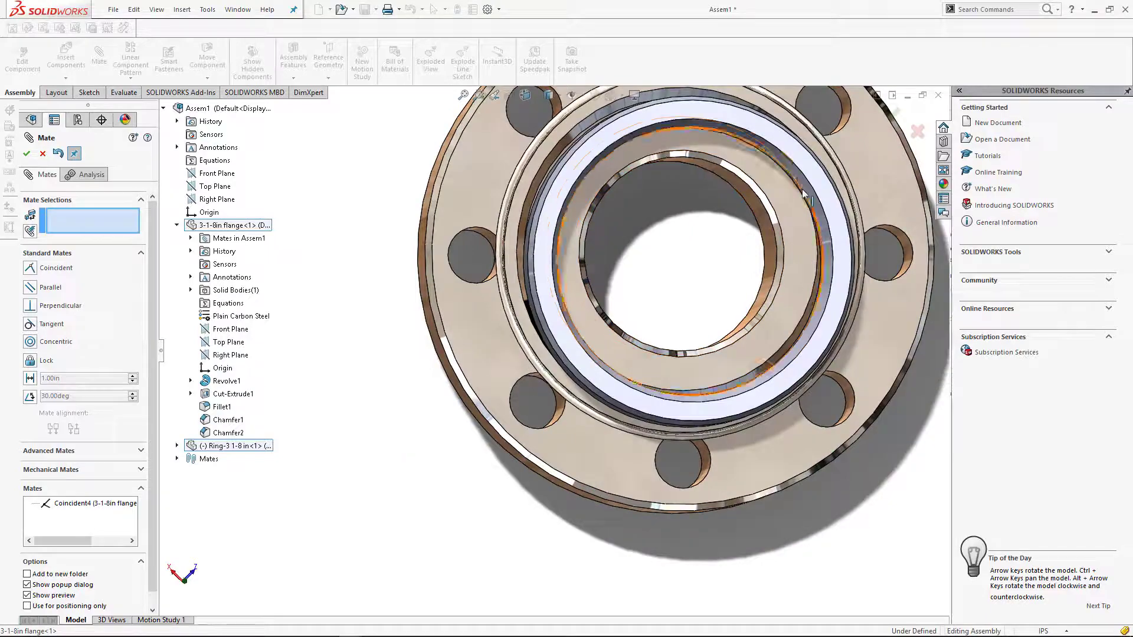
scroll(825, 244, down, 3)
middle_drag(825, 245, 788, 249)
click(784, 249)
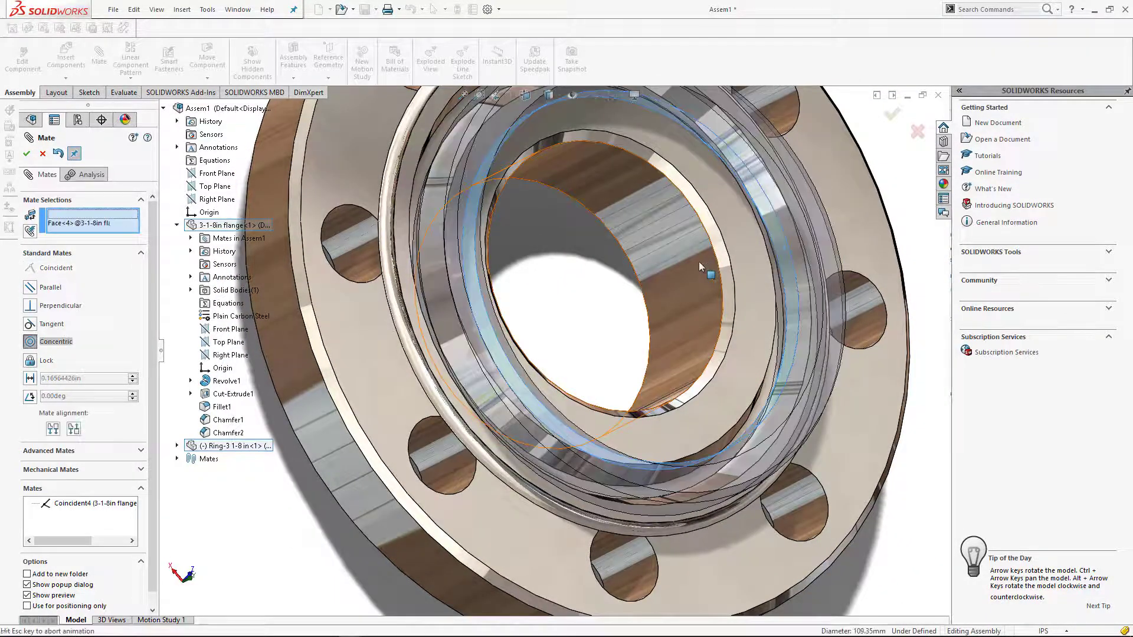
click(699, 261)
scroll(654, 324, up, 5)
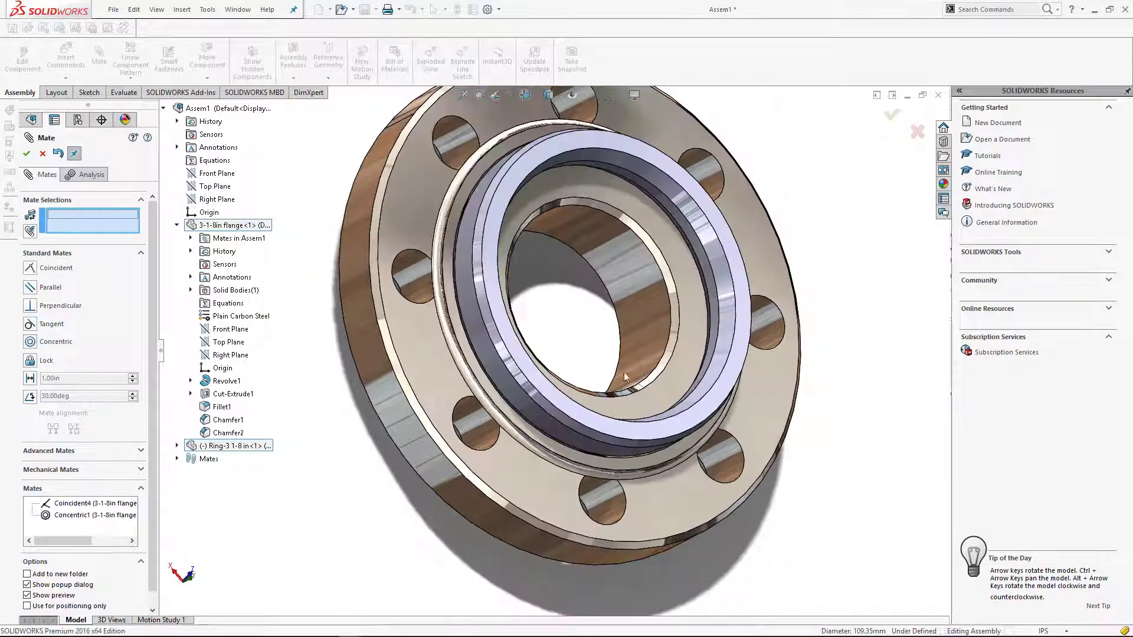
middle_drag(653, 324, 666, 413)
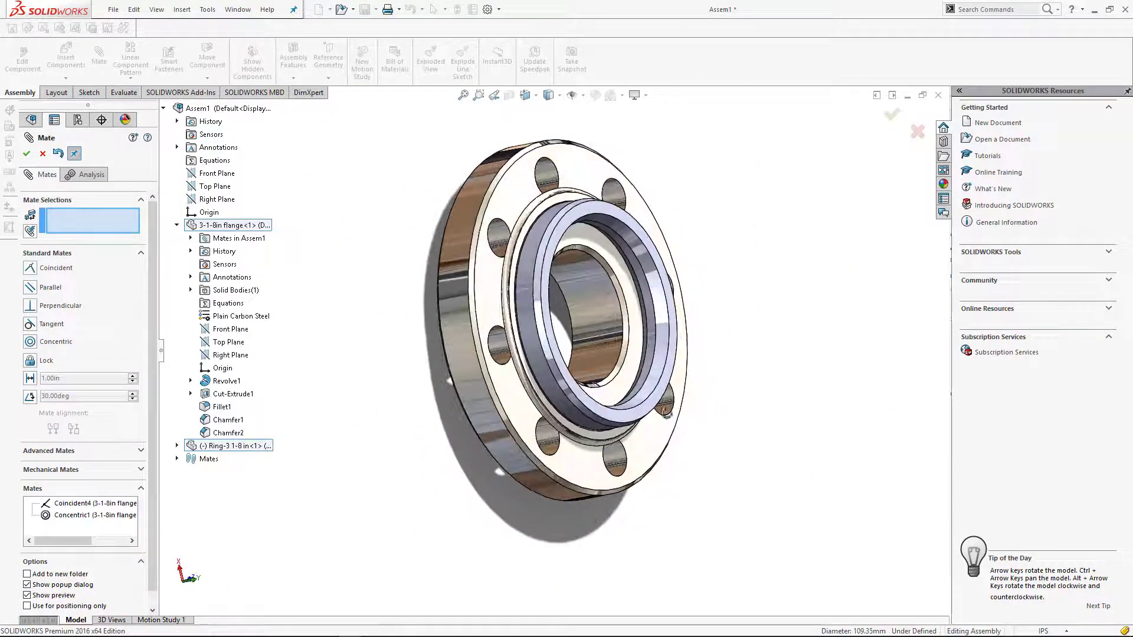
click(43, 153)
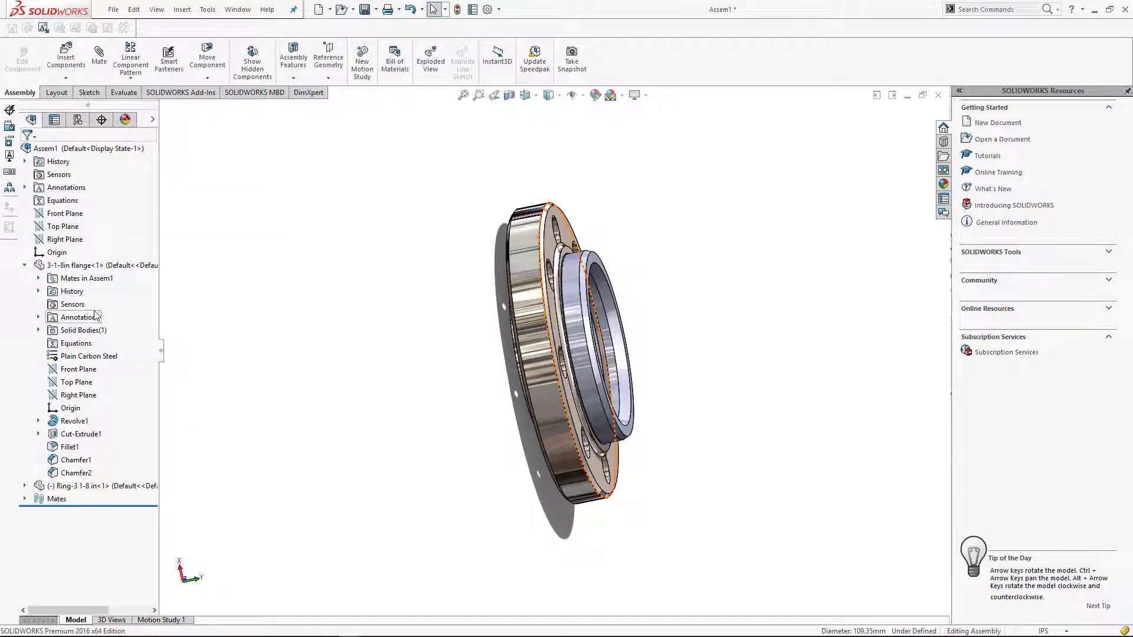
Step: Place a second copy of the 3-1-8in flange in the assembly, beside the first flange
click(88, 265)
drag(89, 265, 323, 477)
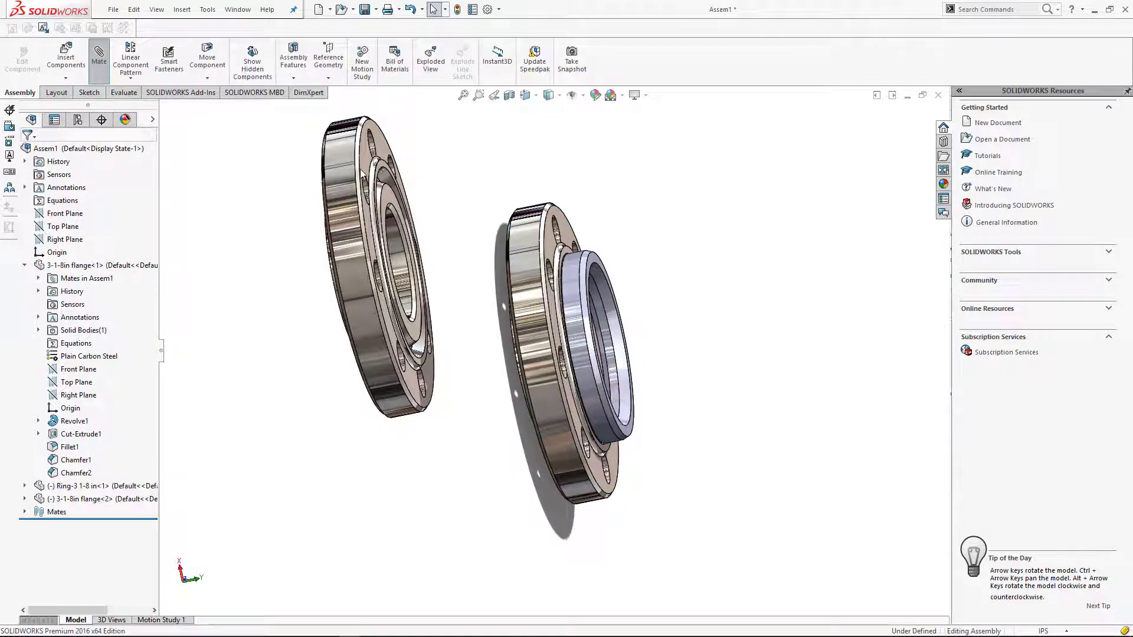
Step: Add a coincident mate between the second flange's groove bottom face and the ring's exposed flat end face, flipping the mate alignment
click(99, 56)
scroll(403, 240, down, 10)
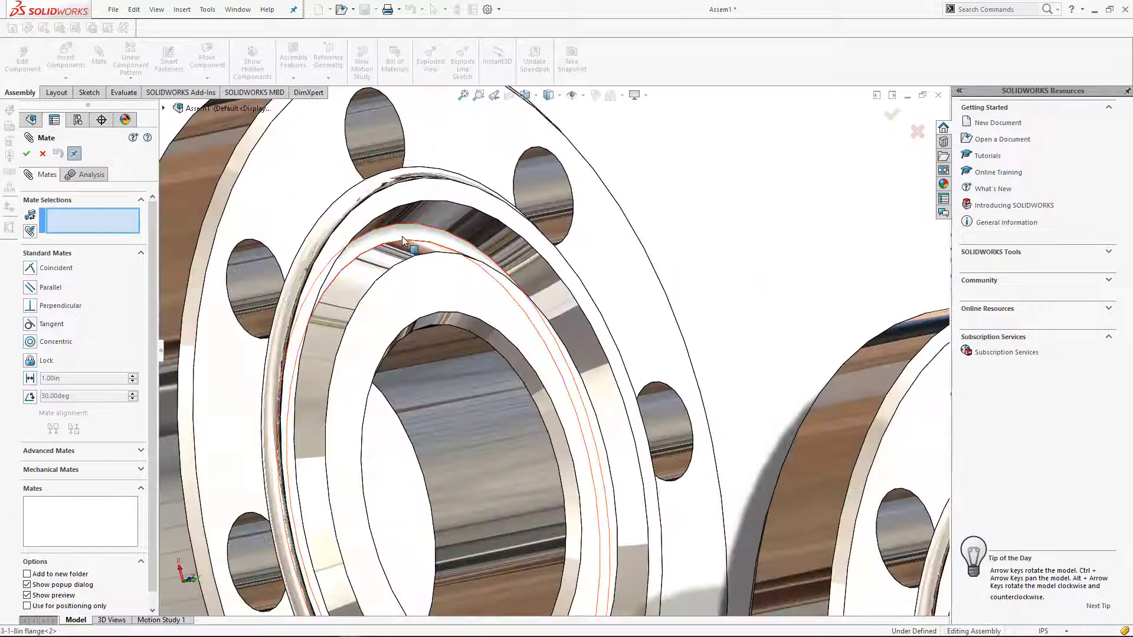
click(403, 240)
scroll(403, 240, up, 10)
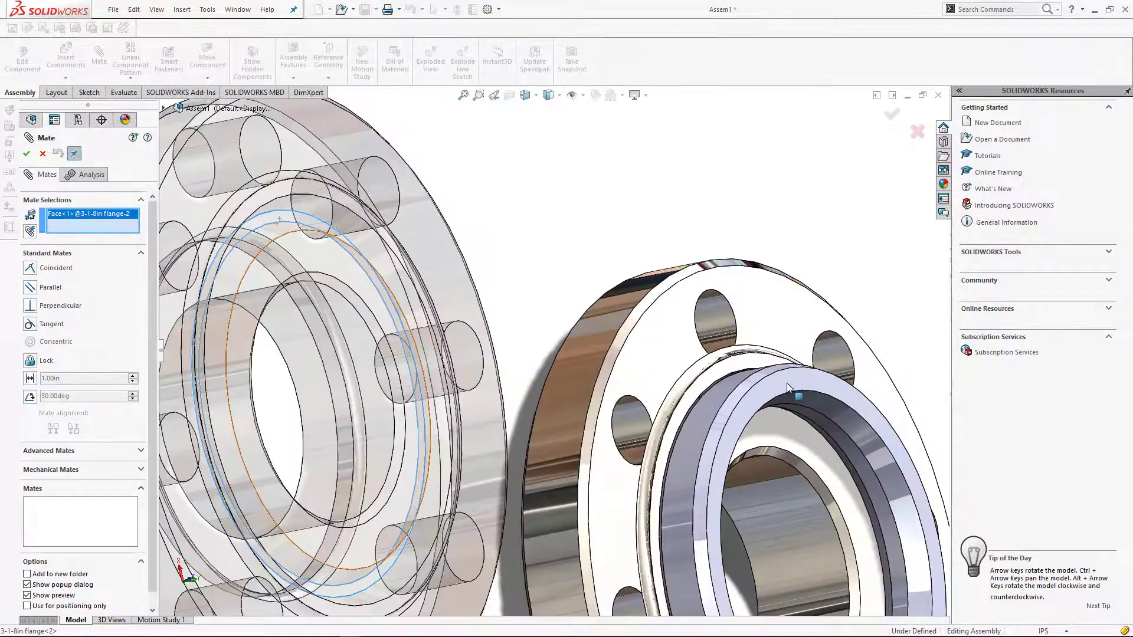
click(788, 388)
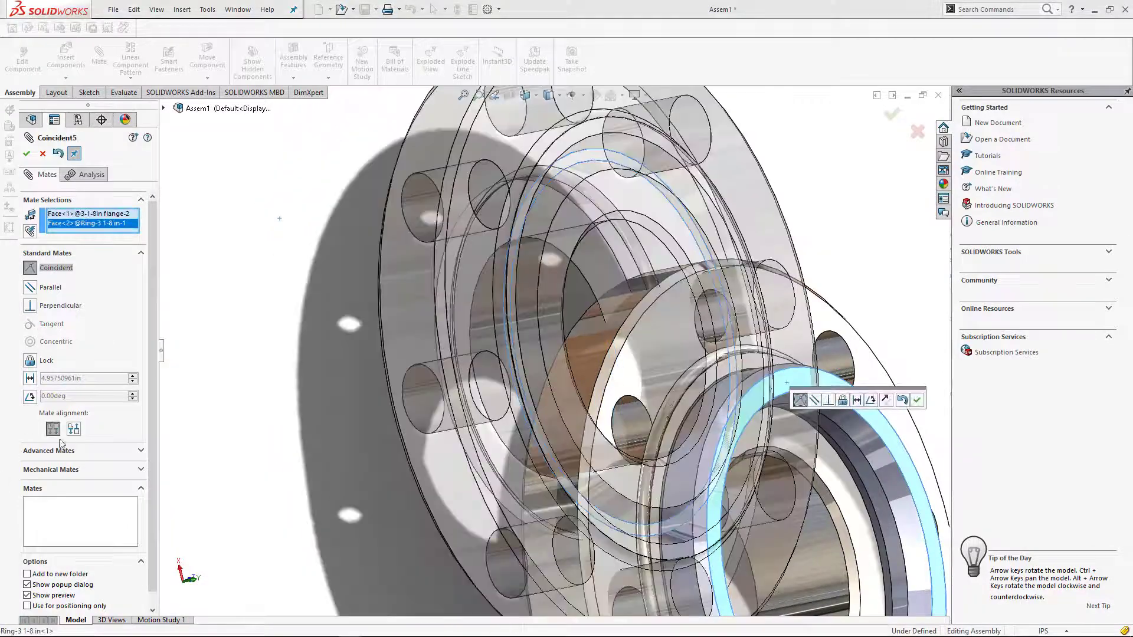
click(73, 429)
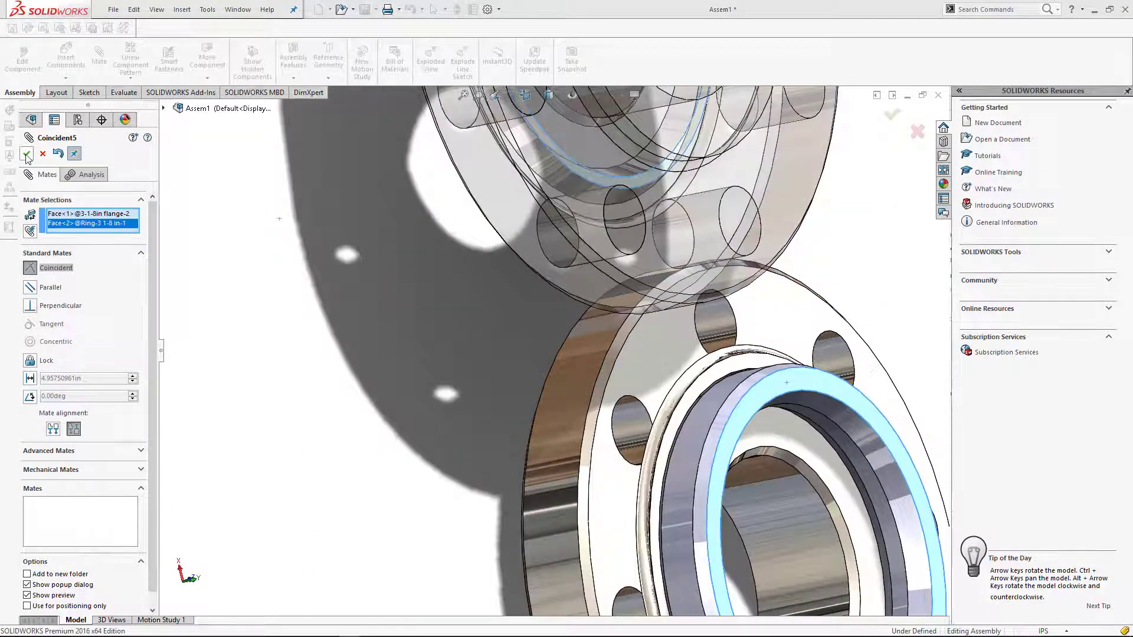
click(26, 154)
Step: Add a concentric mate between the outer cylindrical faces of the two flanges, finish mating, and show the assembly in isometric view
click(511, 196)
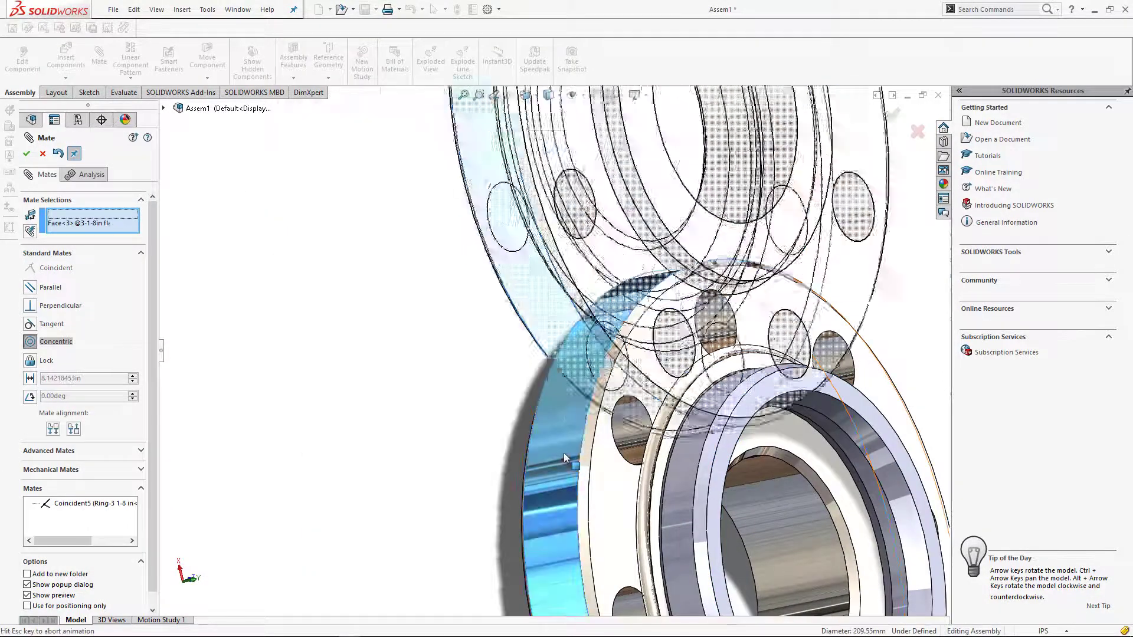
click(564, 452)
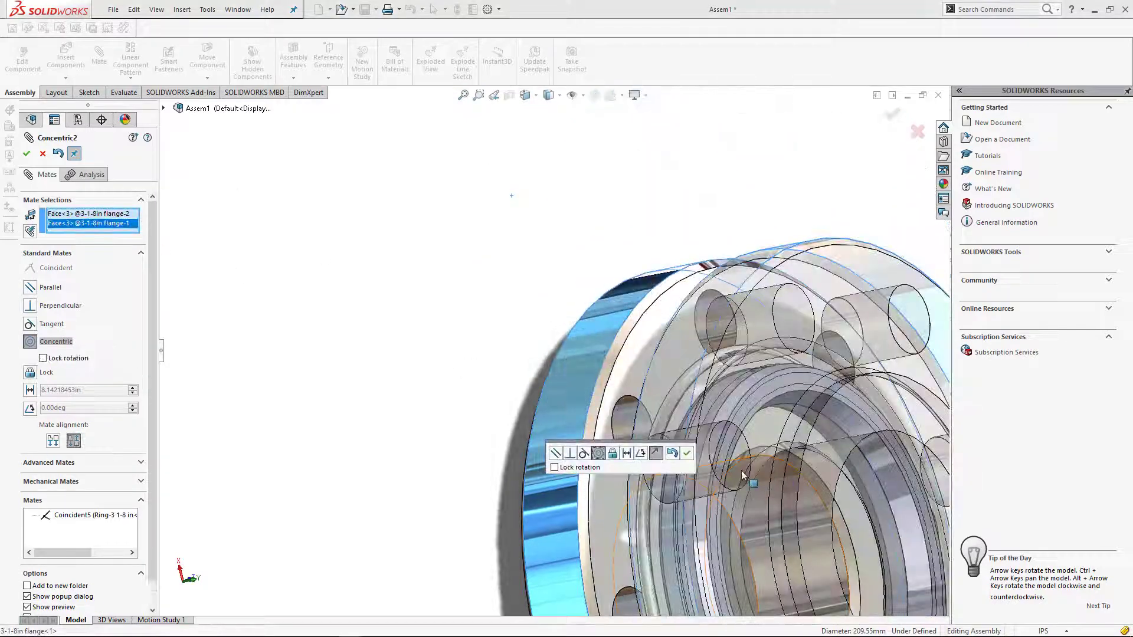
click(686, 453)
middle_drag(661, 466, 569, 430)
key(Escape)
middle_drag(717, 524, 677, 569)
key(ctrl+7)
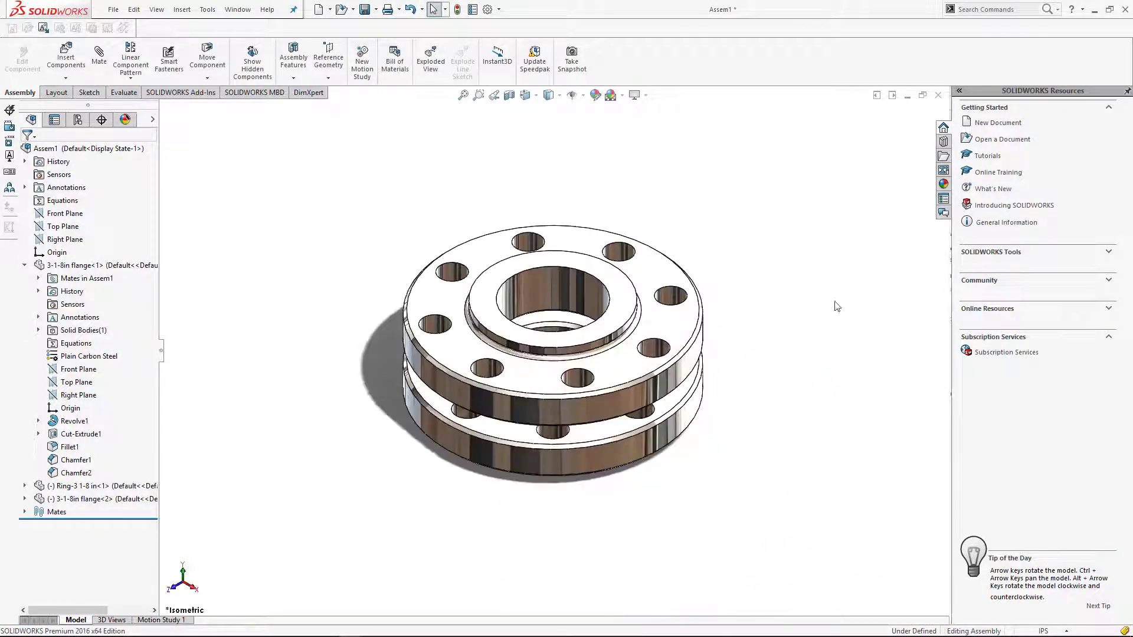
Step: Try Smart Fasteners, then load the Toolbox add-in from the Design Library
click(169, 60)
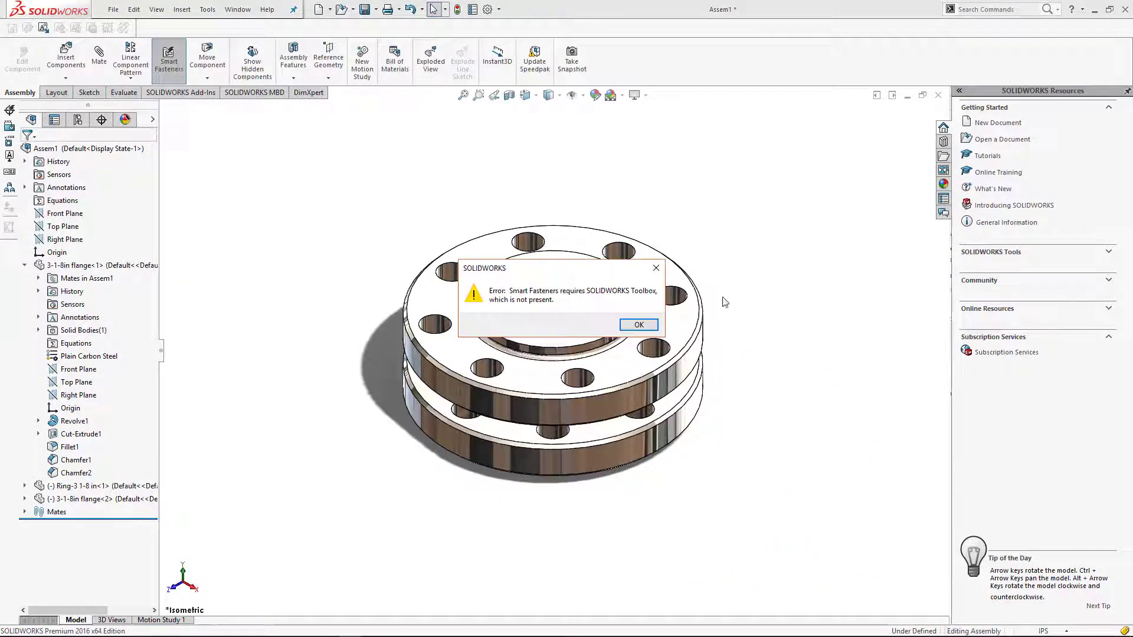
click(637, 326)
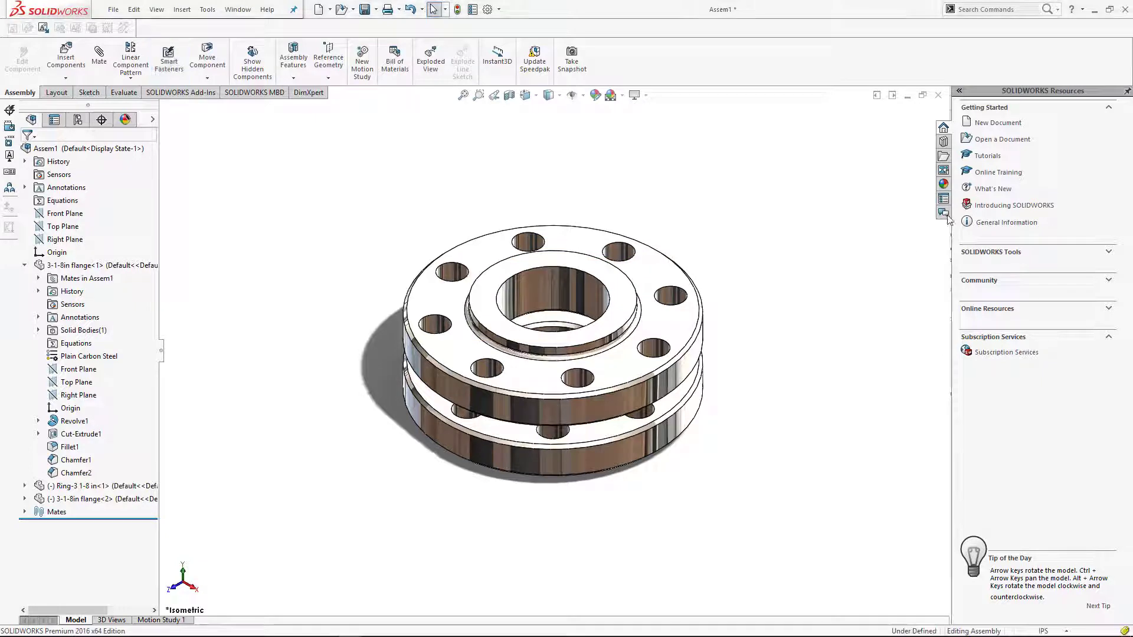
click(942, 143)
click(993, 180)
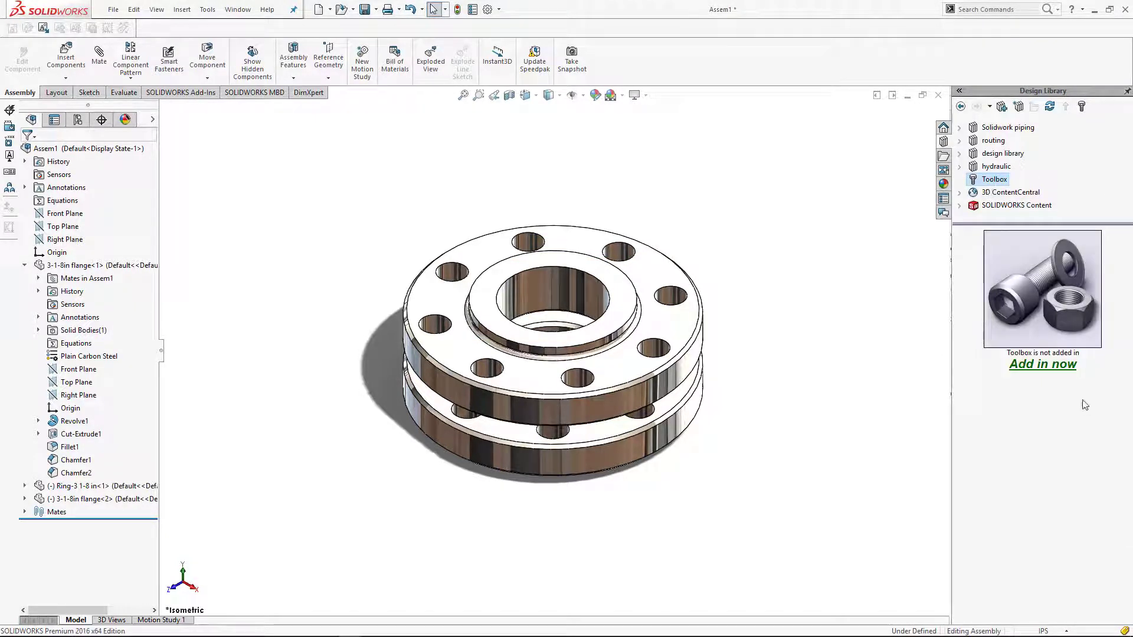
click(1054, 366)
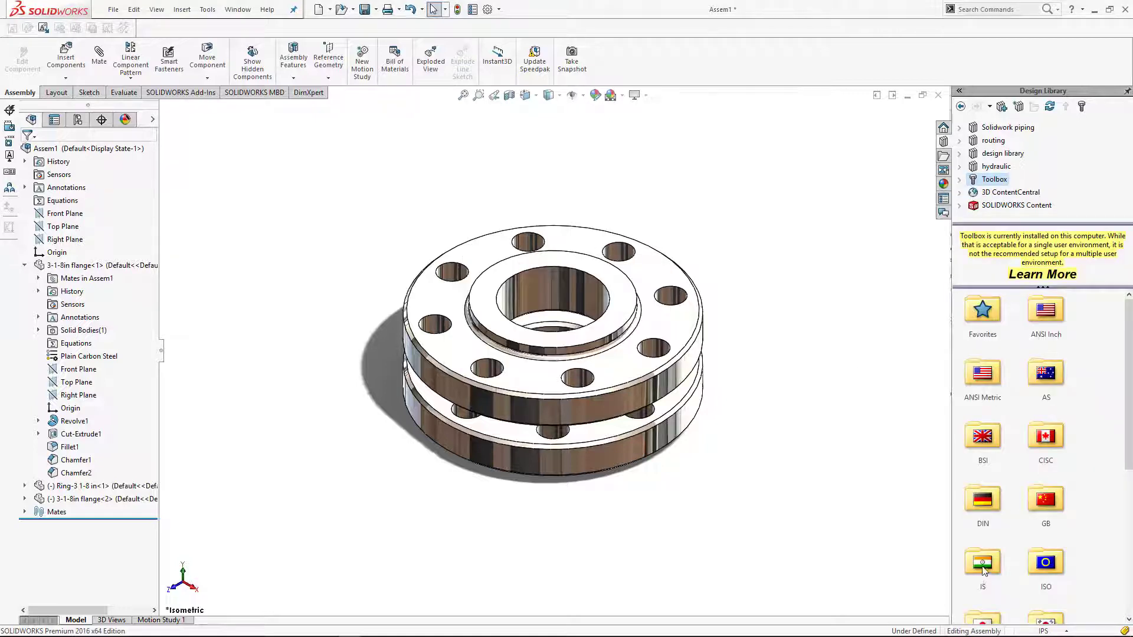
Step: Open the Hex Head category under Bolts and Screws in the IS standard of the Toolbox
double_click(983, 566)
double_click(1040, 313)
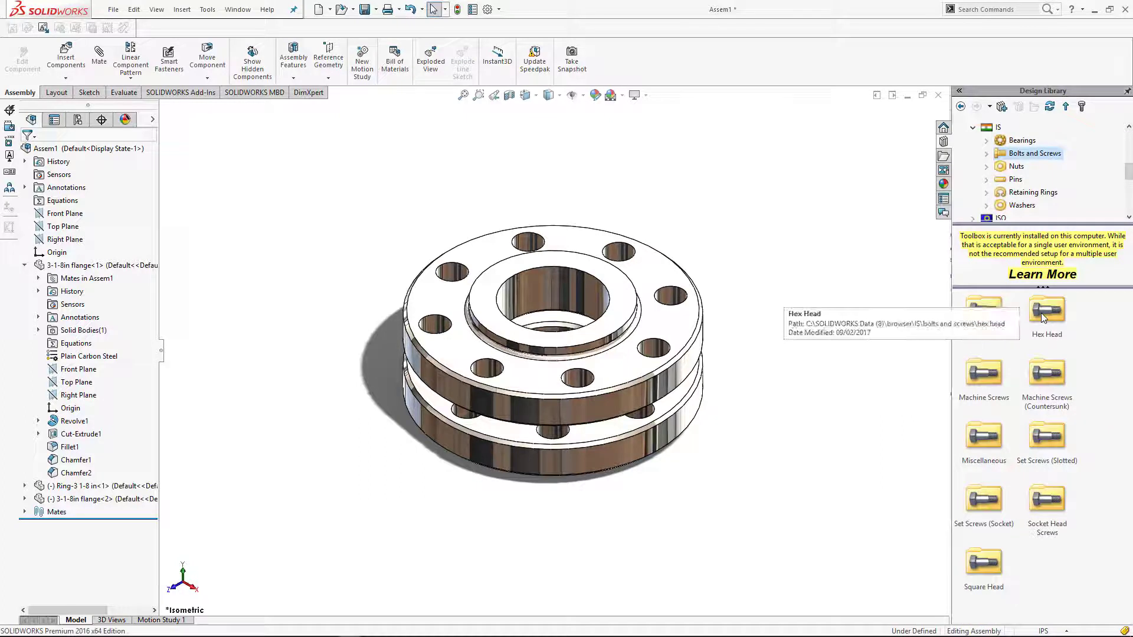
double_click(1041, 313)
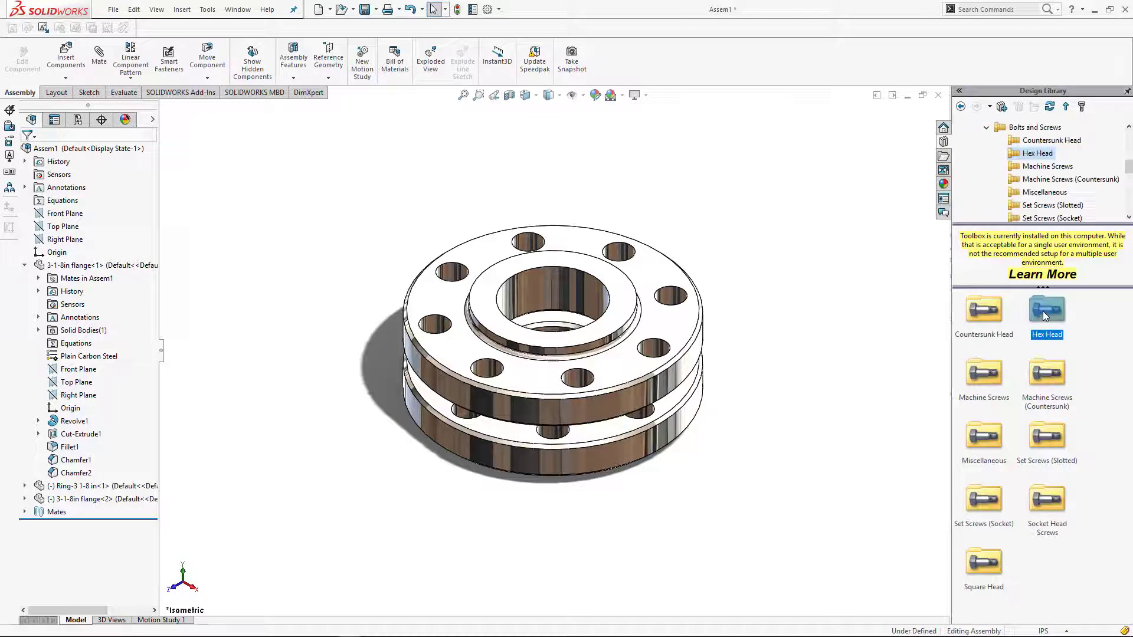
Step: Try to populate the second flange's bolt holes with Smart Fasteners
click(169, 58)
click(591, 347)
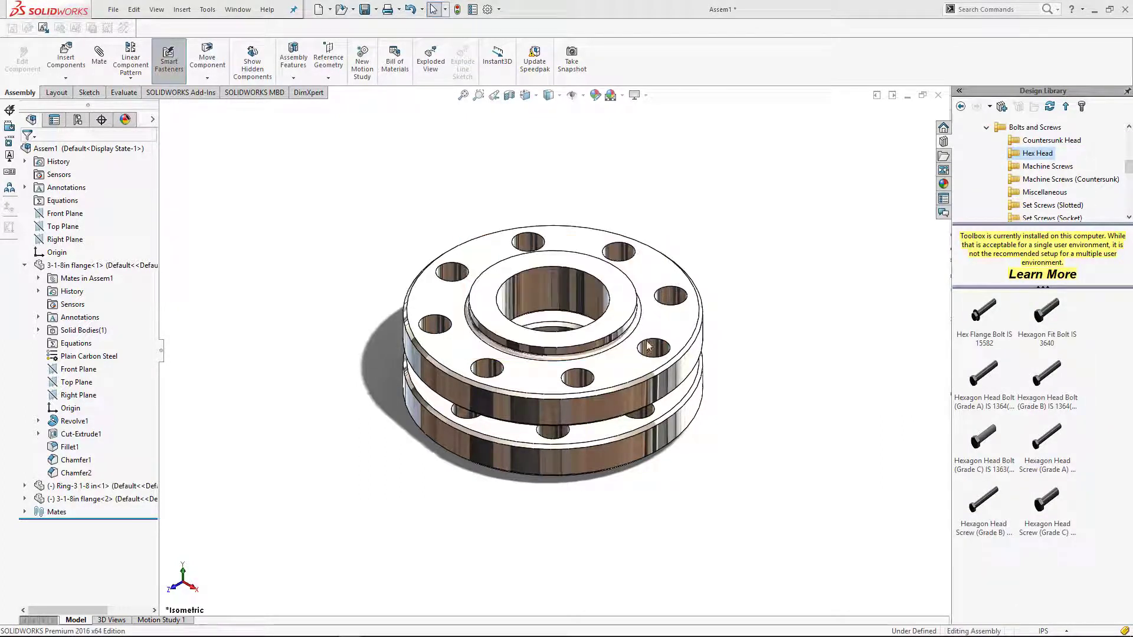
click(679, 337)
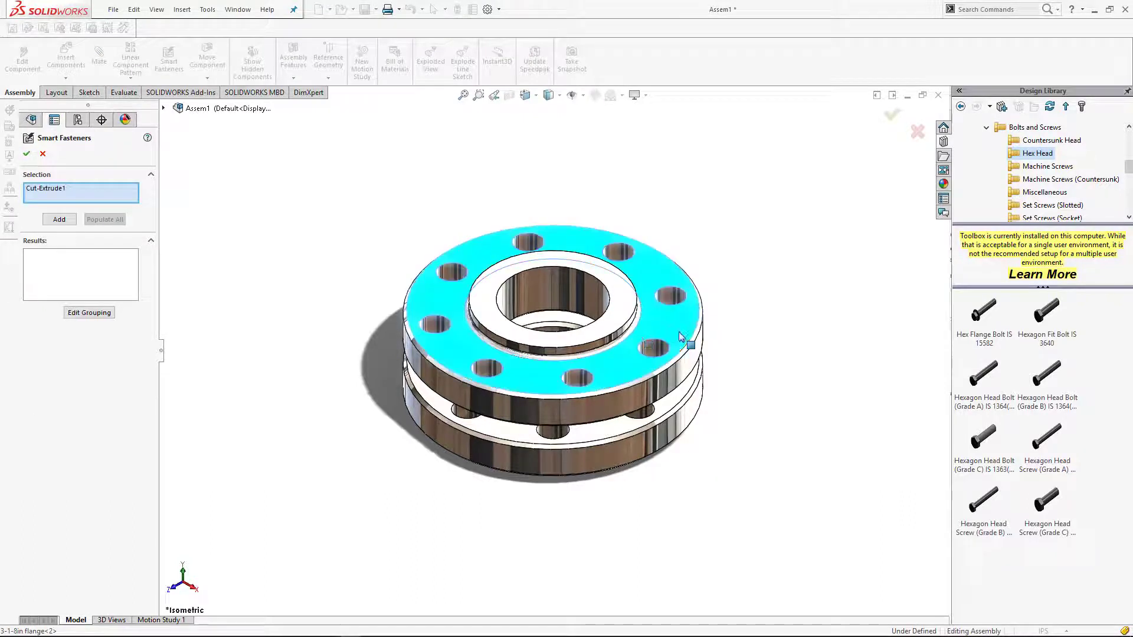
click(50, 224)
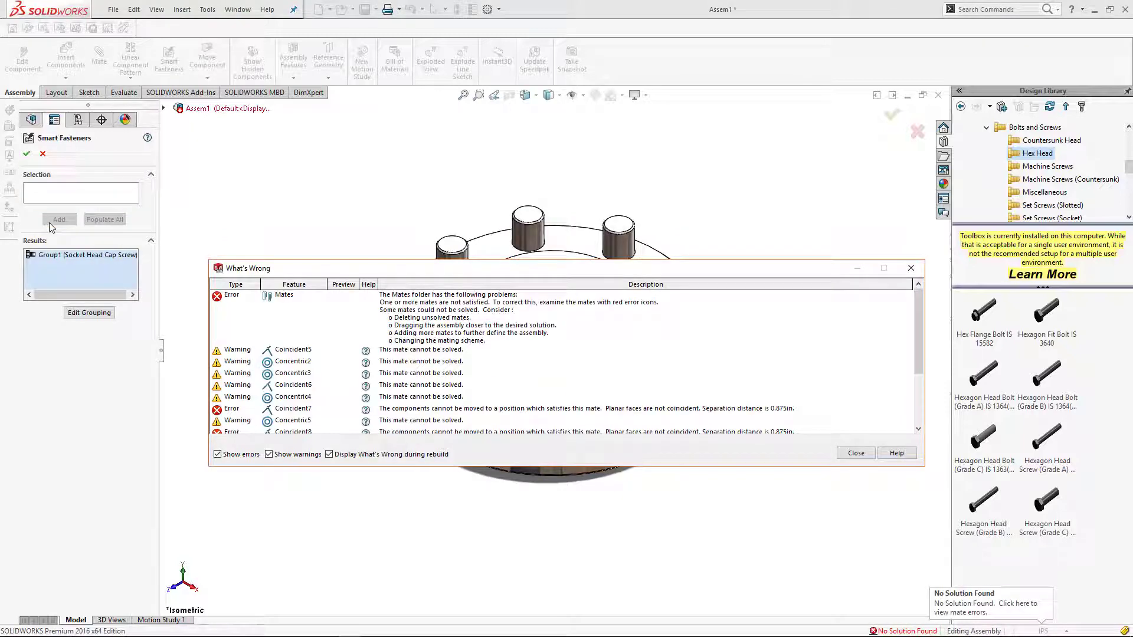
click(856, 453)
middle_drag(430, 461, 501, 358)
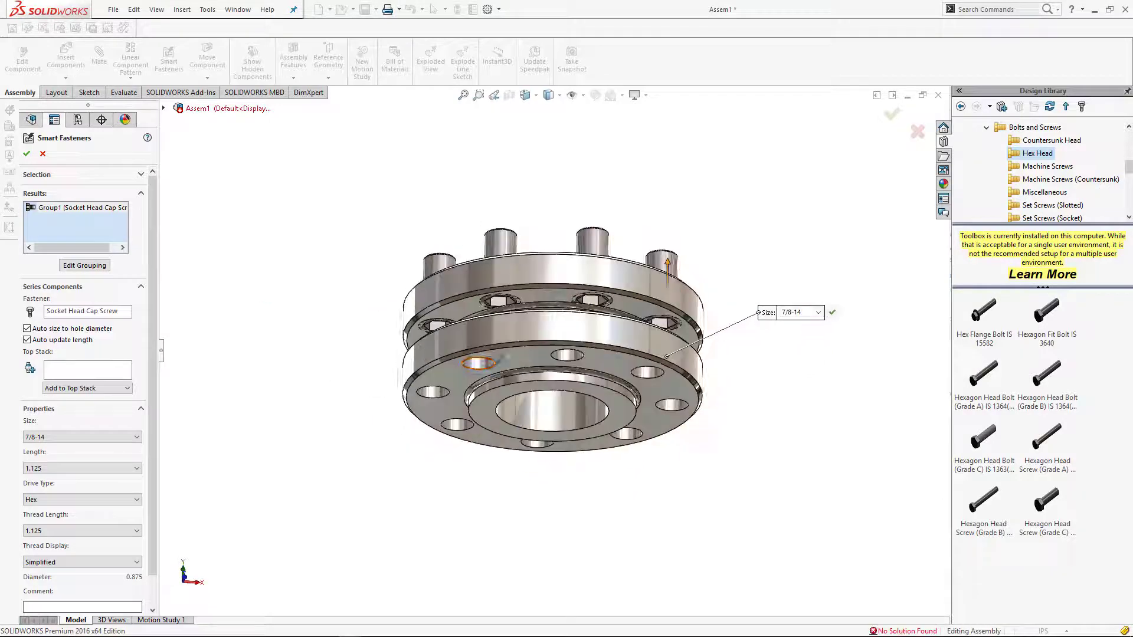
click(42, 155)
Step: Insert a Hexagon Fit Bolt IS 3640 of size M22 into one flange bolt hole and extend its length to 95
middle_drag(703, 488, 683, 402)
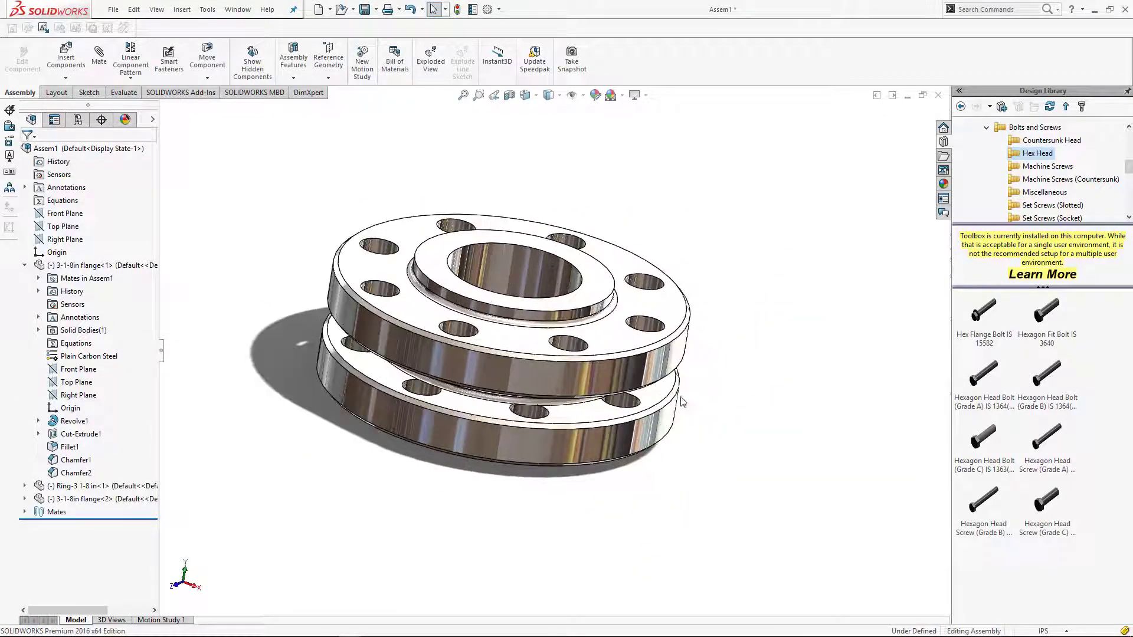
drag(1044, 314, 649, 334)
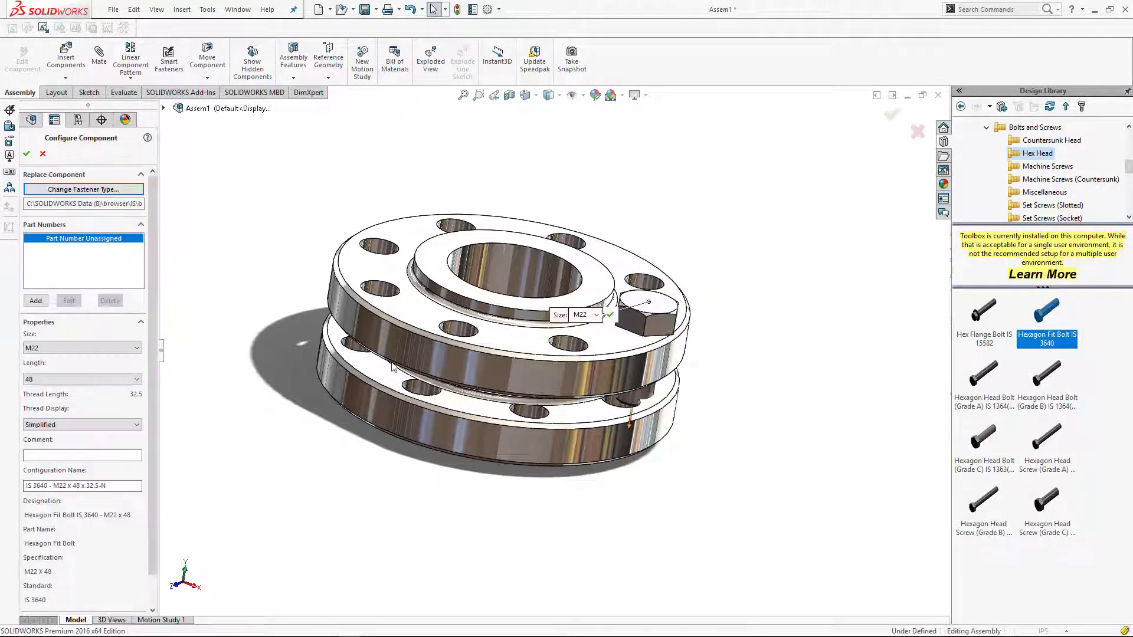
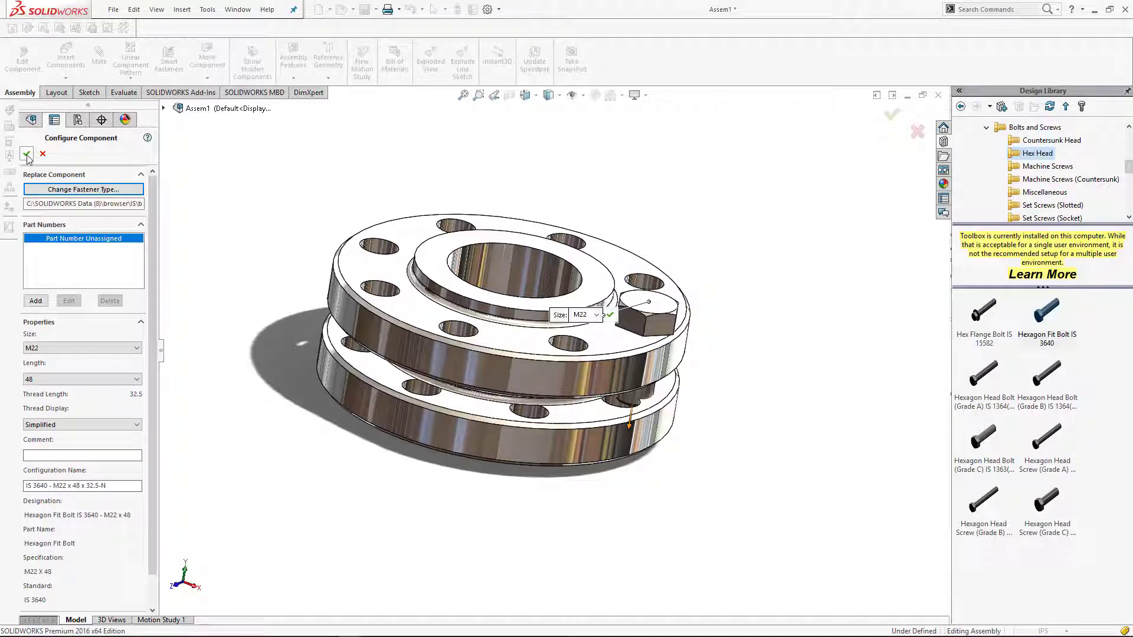
middle_drag(667, 465, 643, 383)
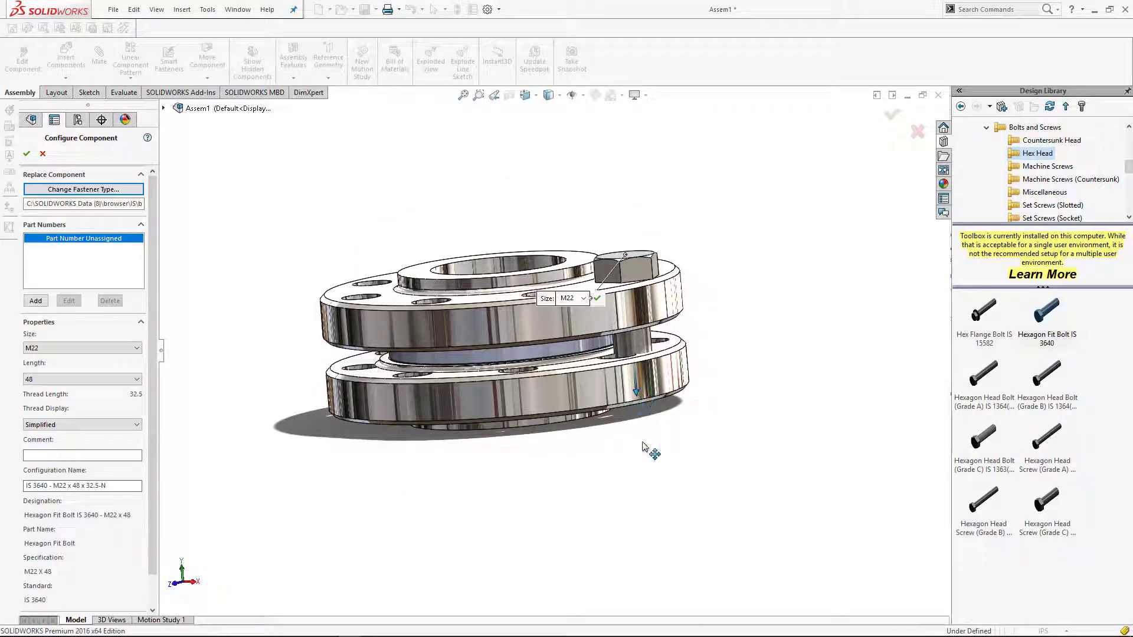
drag(643, 447, 626, 479)
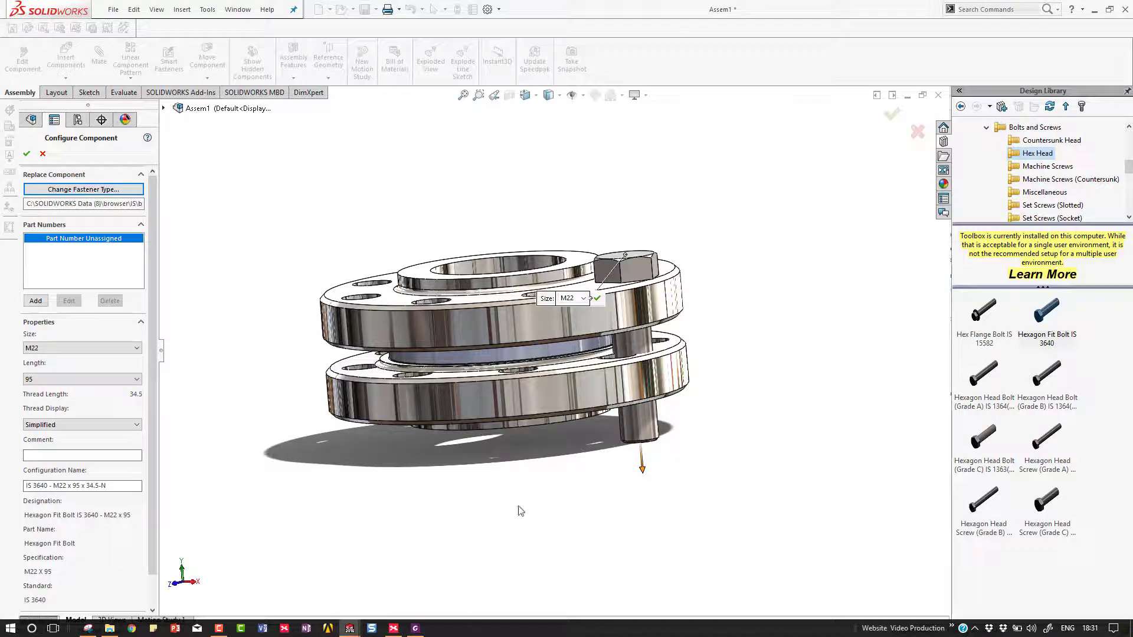
middle_drag(519, 511, 604, 437)
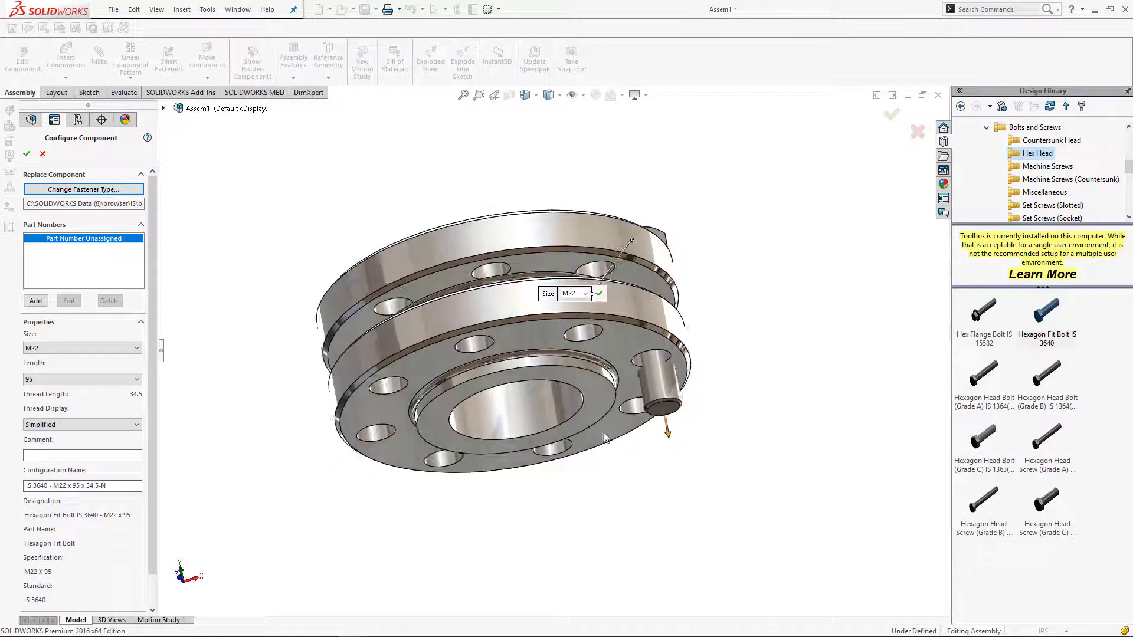
click(27, 154)
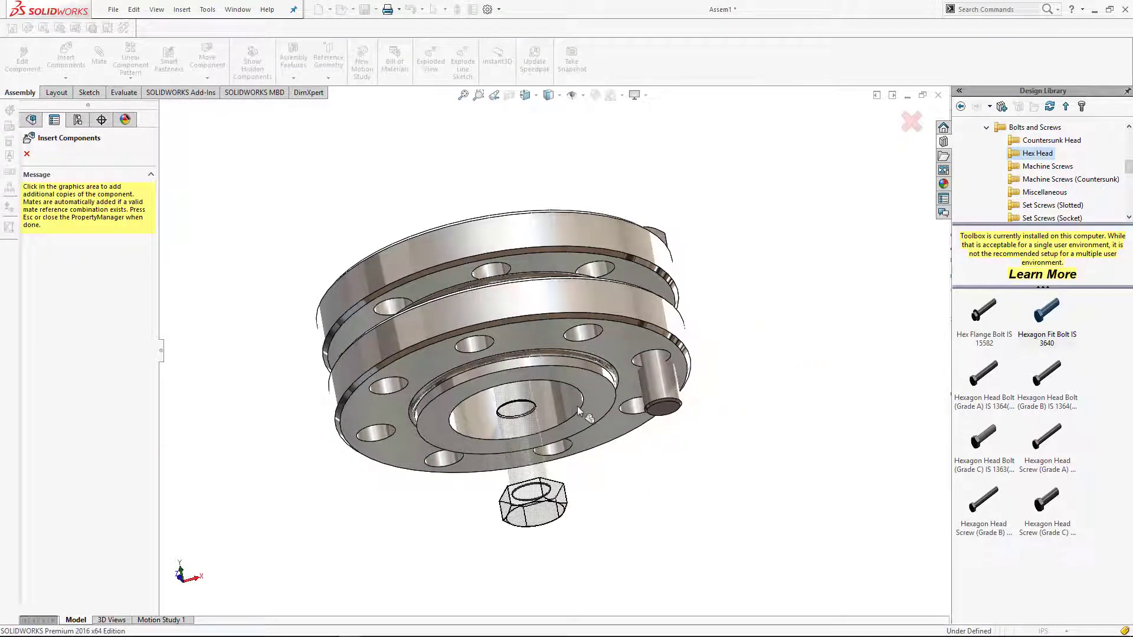
Step: Place copies of the M22 hexagon fit bolt in the seven remaining flange bolt holes and finish inserting
middle_drag(577, 406, 582, 445)
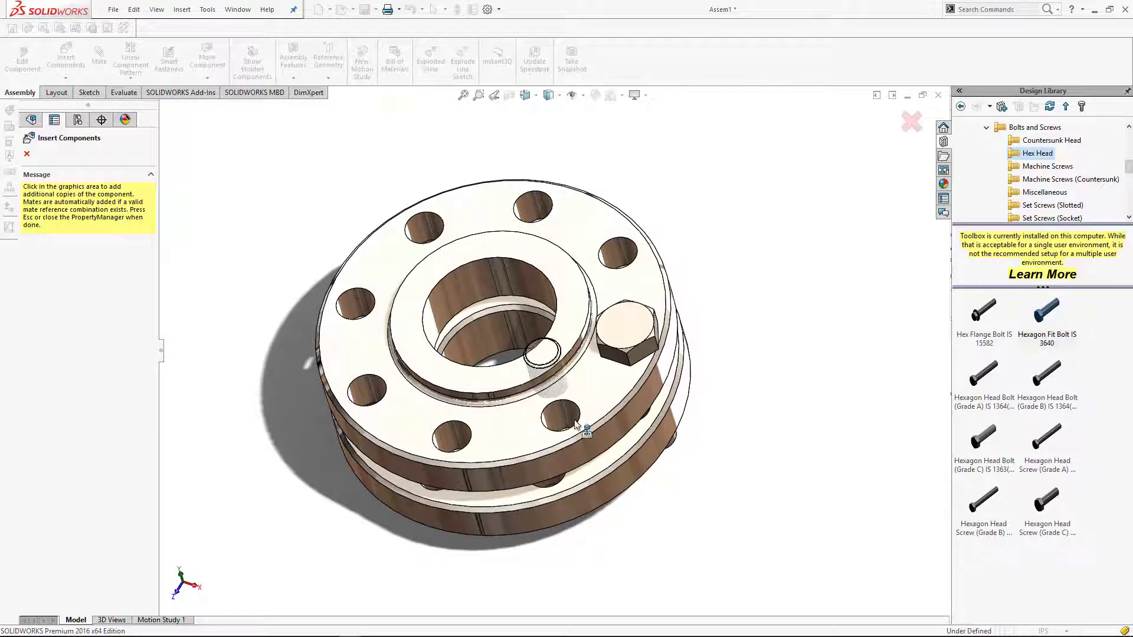
scroll(587, 413, down, 5)
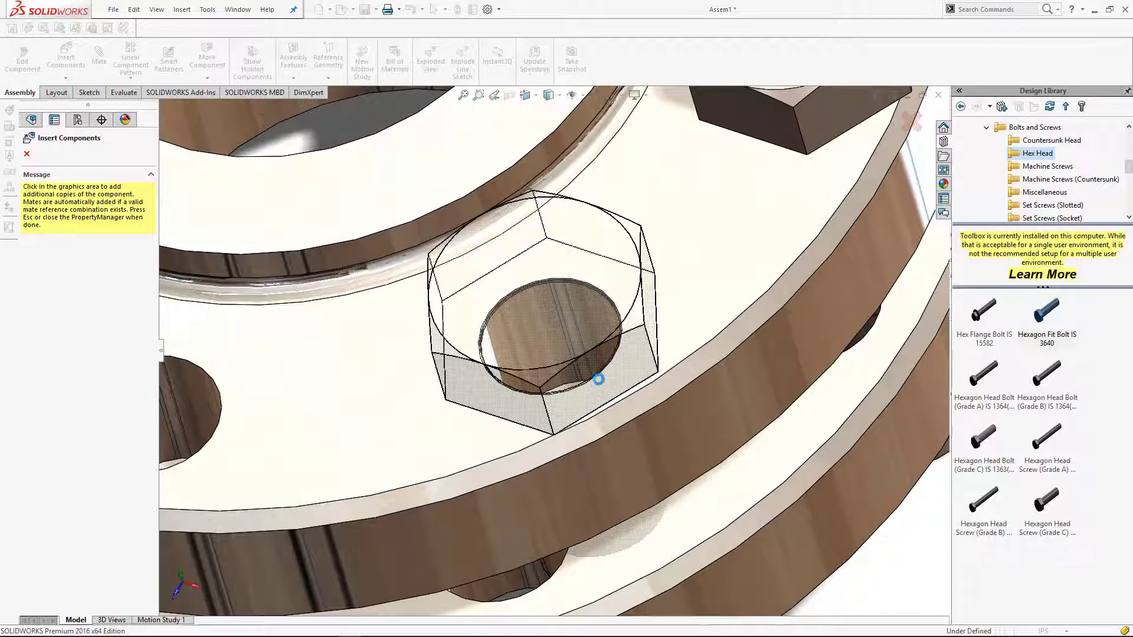
click(598, 378)
scroll(595, 407, up, 2)
scroll(319, 424, up, 2)
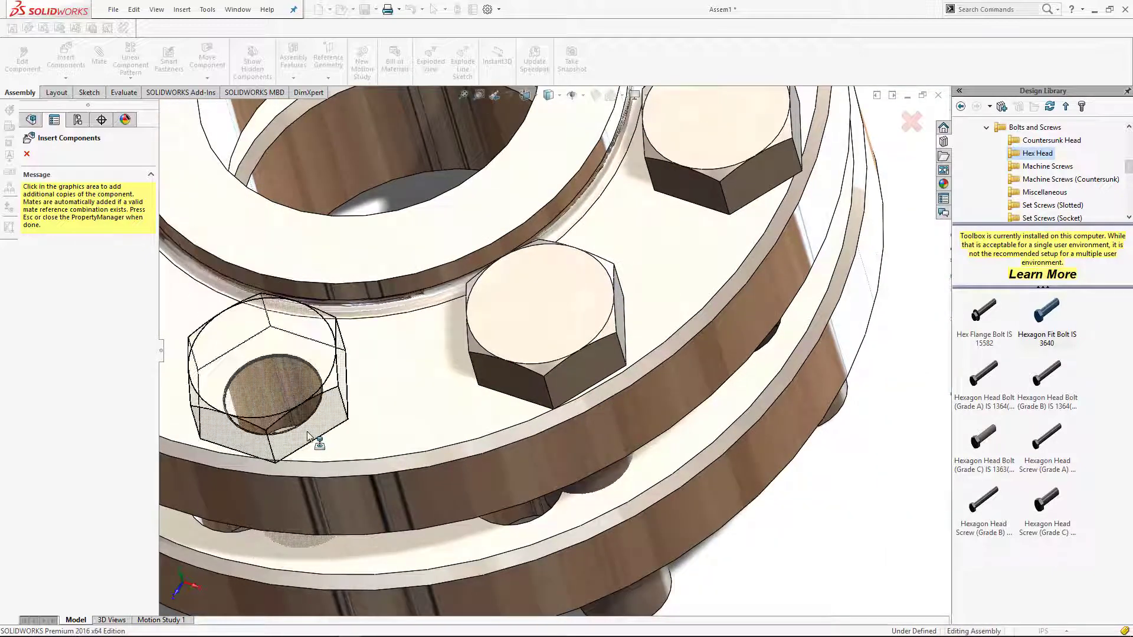
click(308, 437)
scroll(322, 413, up, 5)
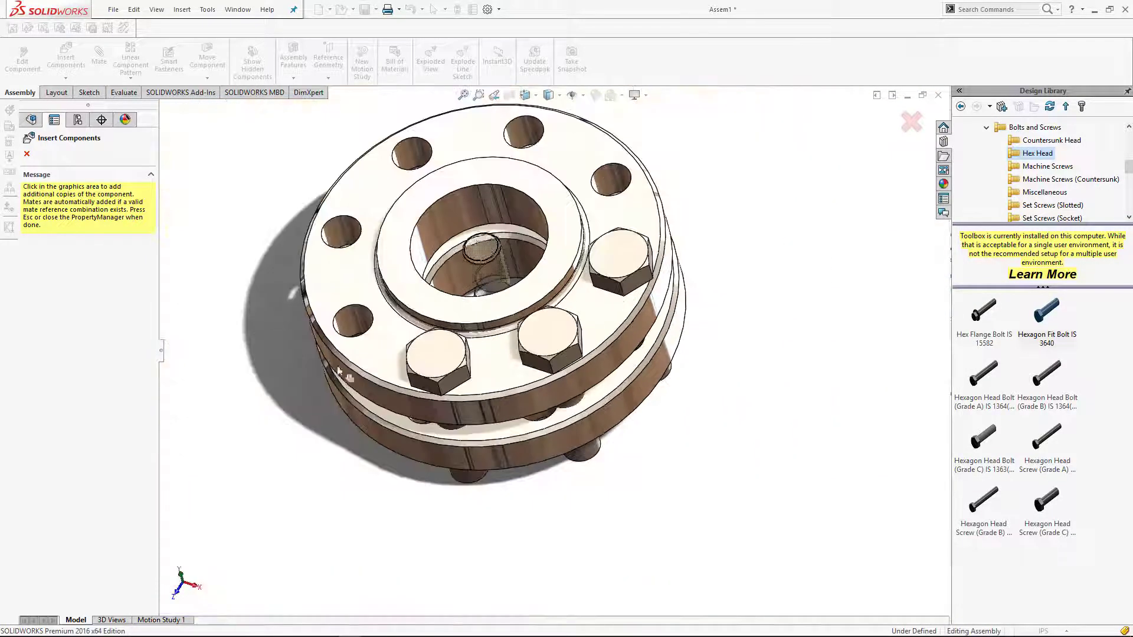
click(365, 328)
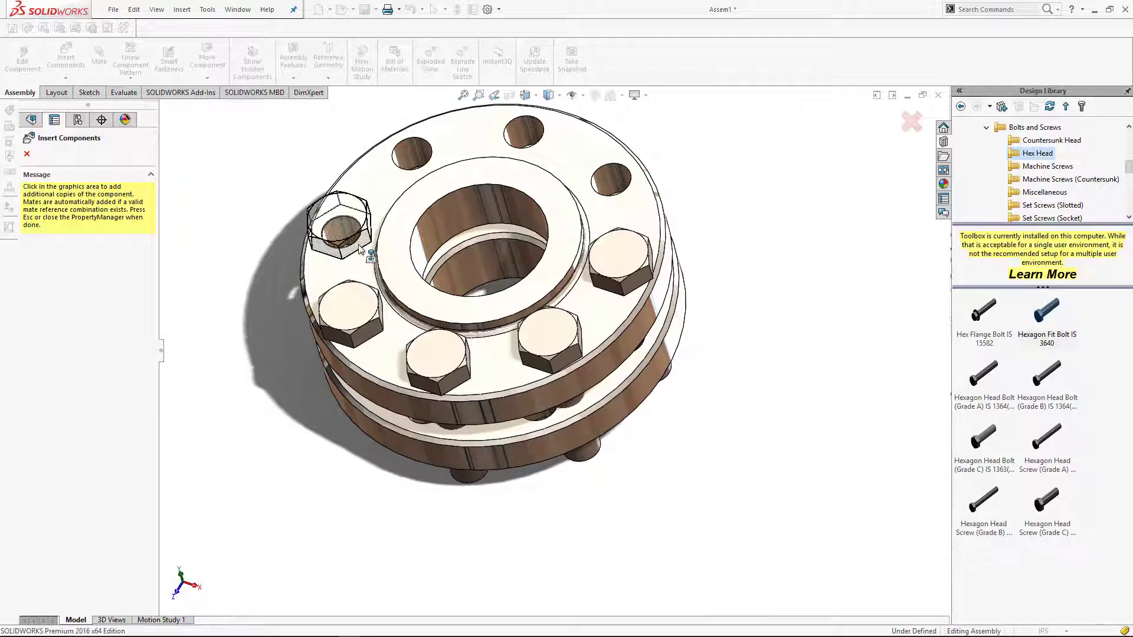
click(357, 247)
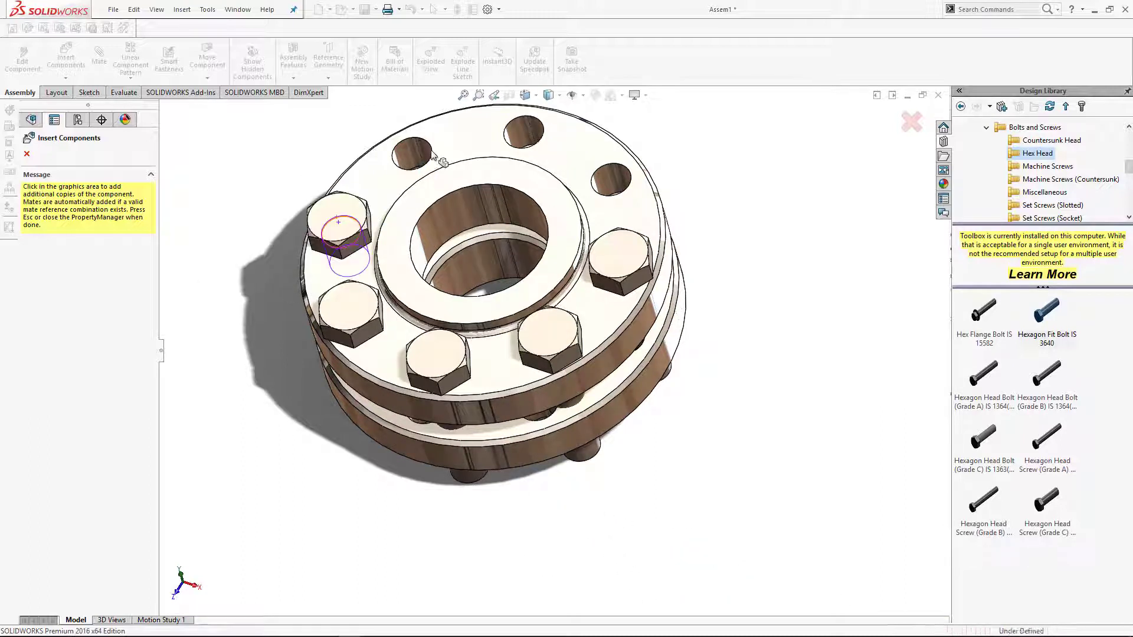
click(492, 156)
click(543, 149)
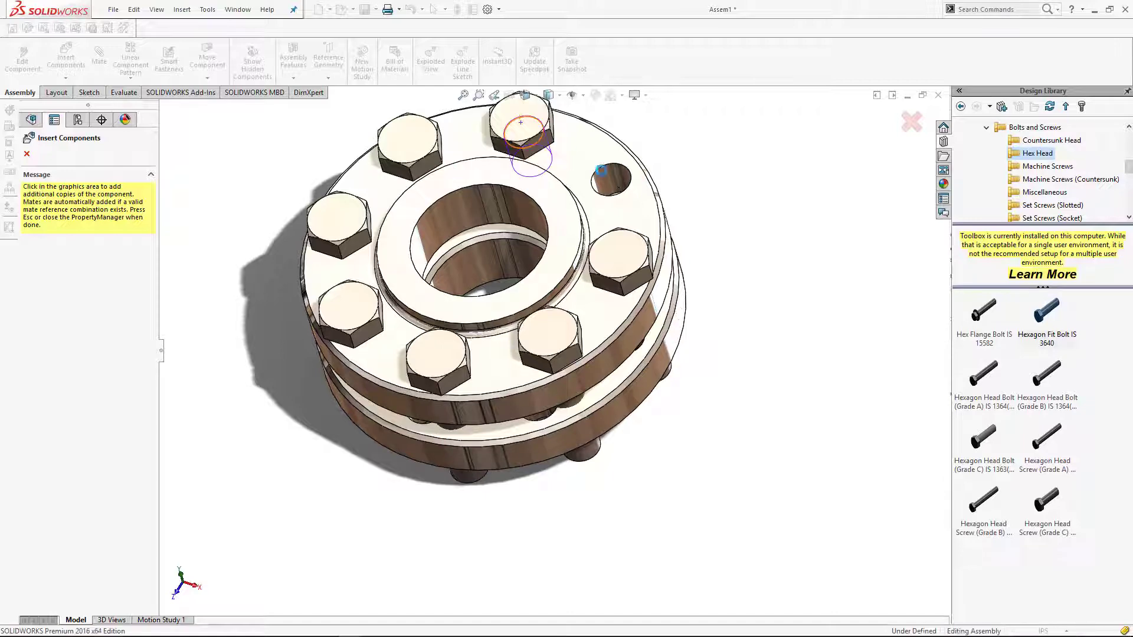
click(607, 170)
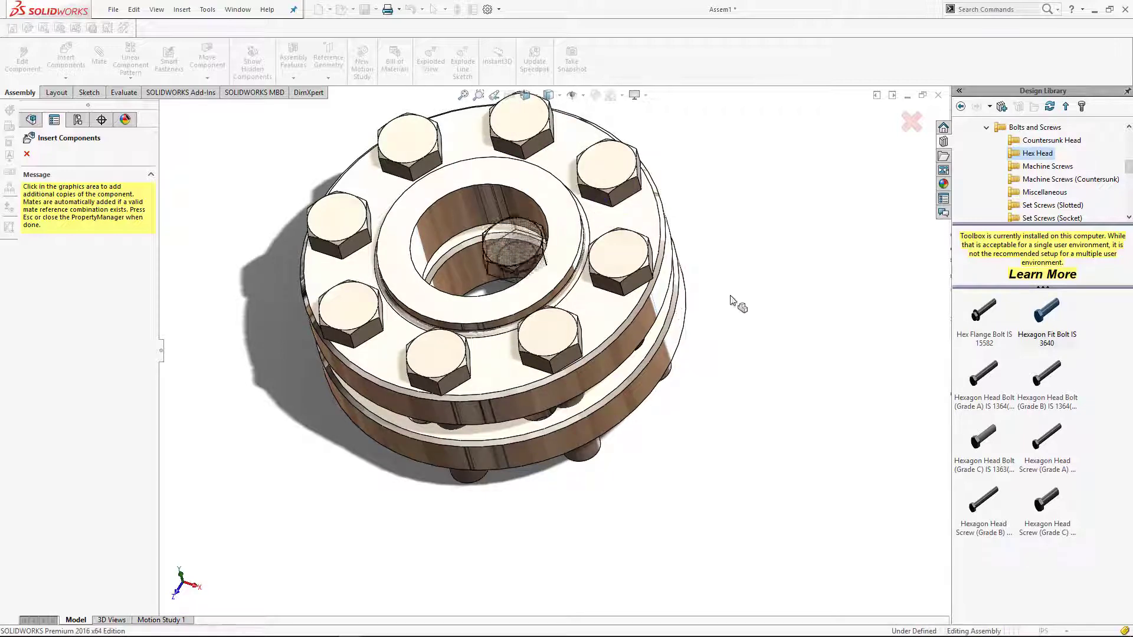
key(Escape)
middle_drag(804, 460, 862, 370)
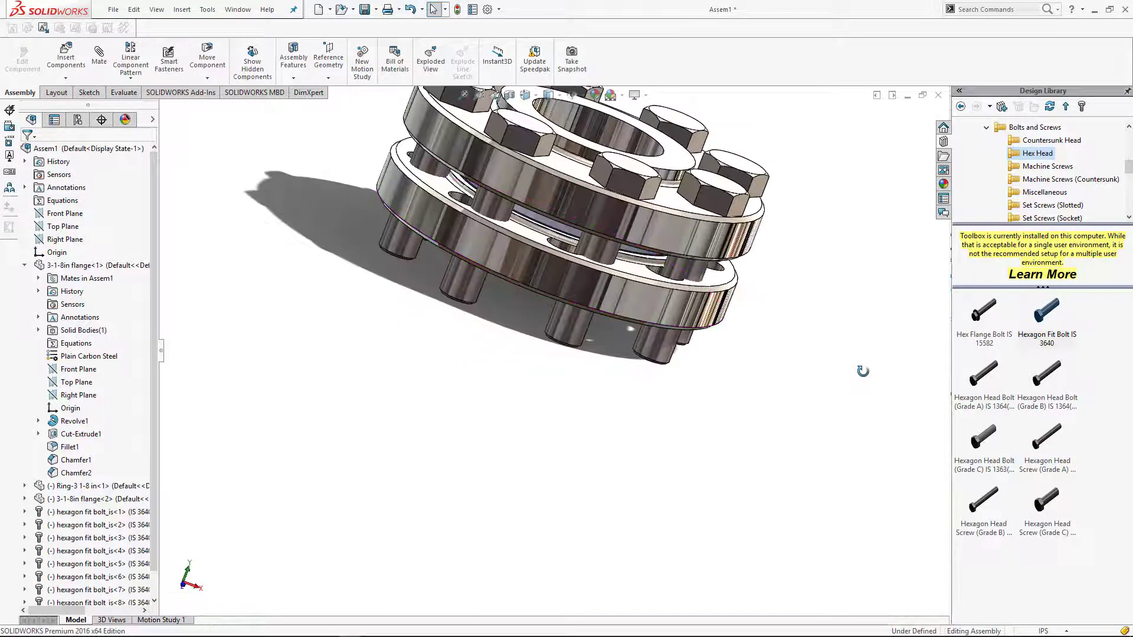
key(ctrl+7)
scroll(592, 447, down, 3)
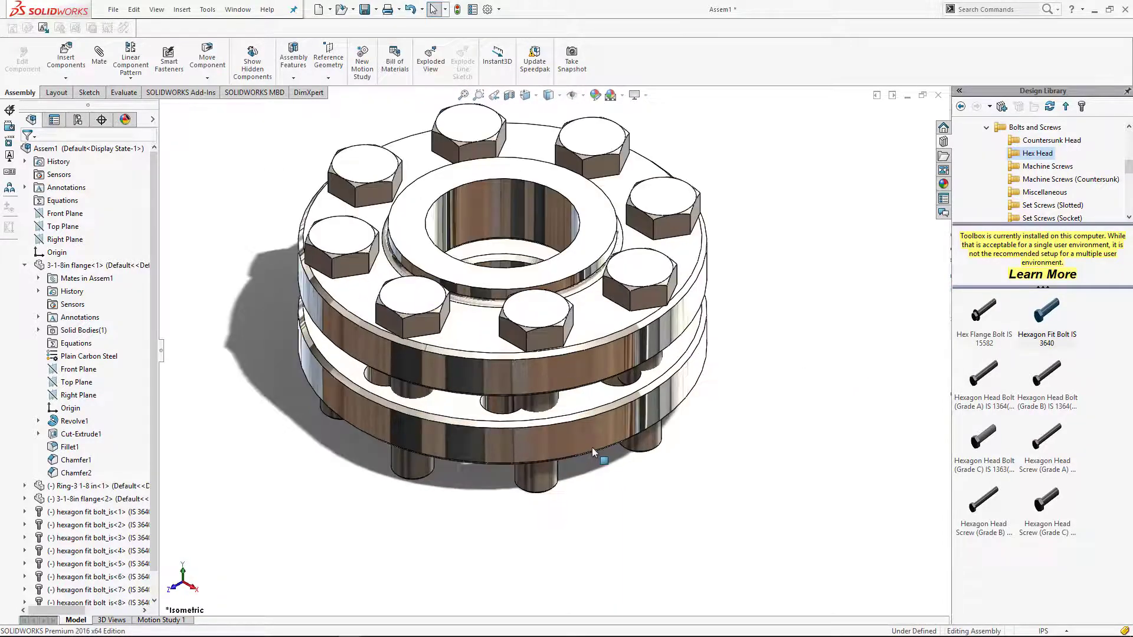
middle_drag(592, 447, 584, 377)
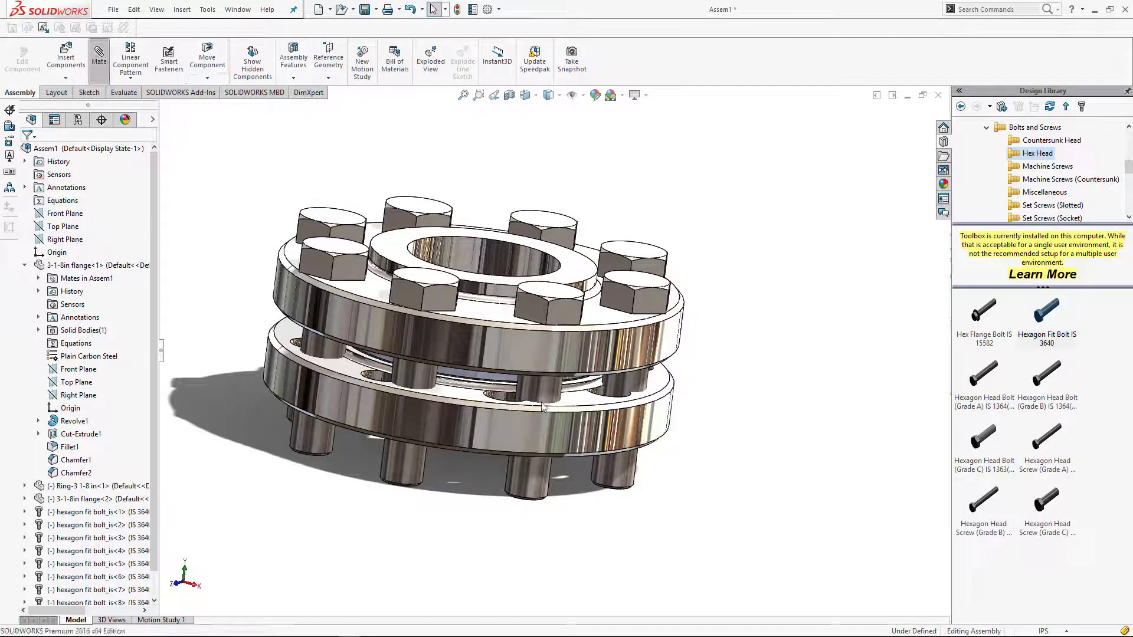
Step: Add a concentric mate between a bolt shank and the matching bolt hole of the lower flange
click(540, 394)
click(503, 399)
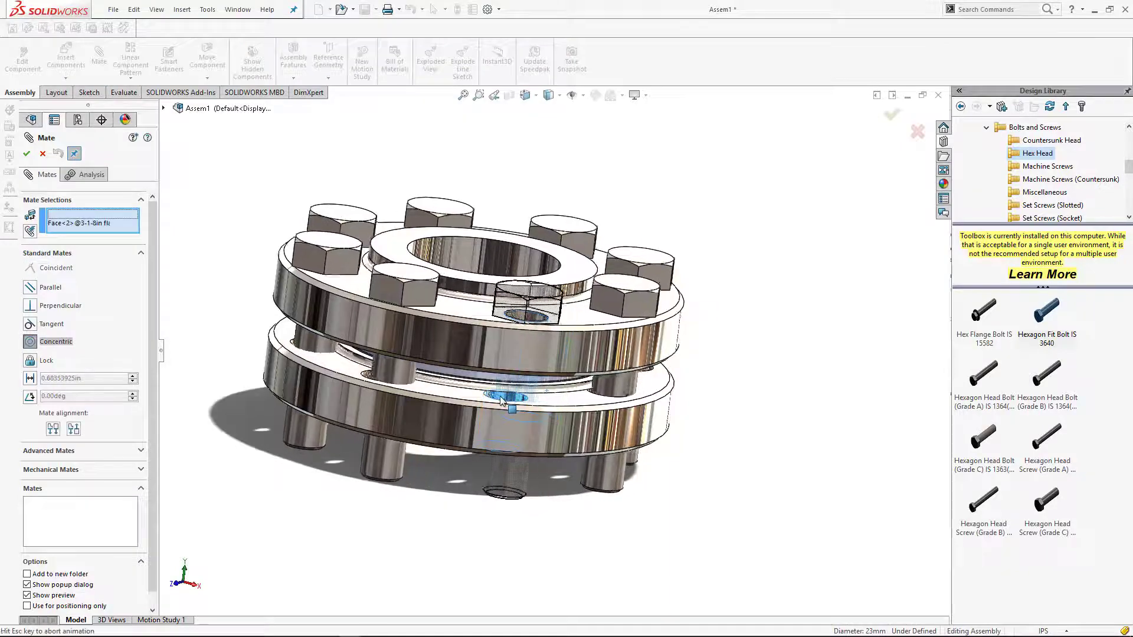
click(652, 409)
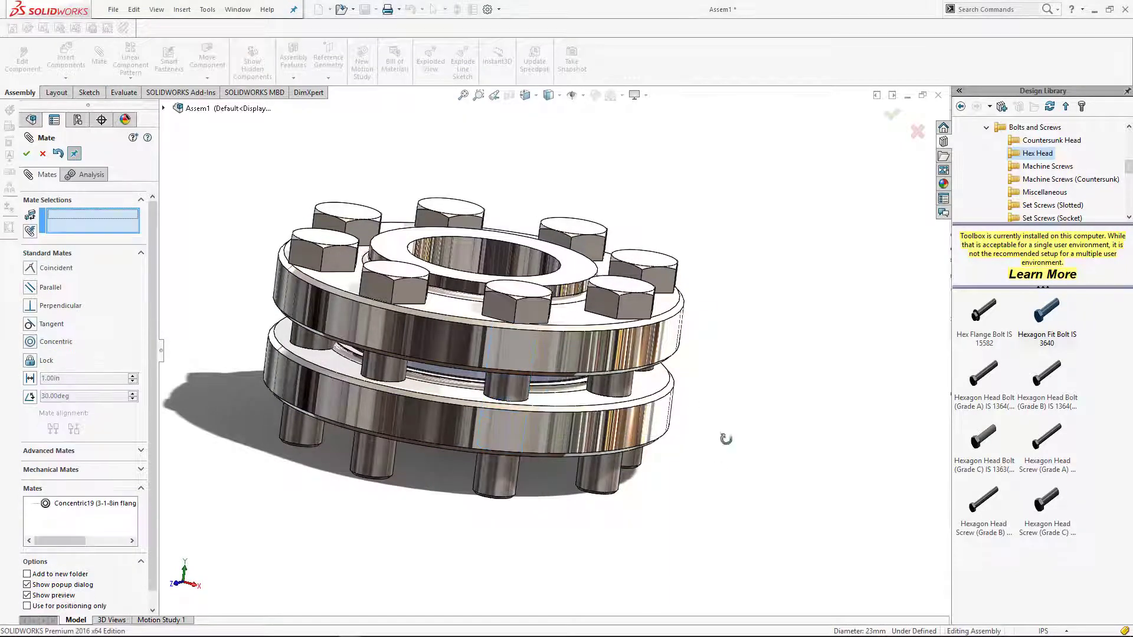
middle_drag(726, 439, 820, 433)
key(Escape)
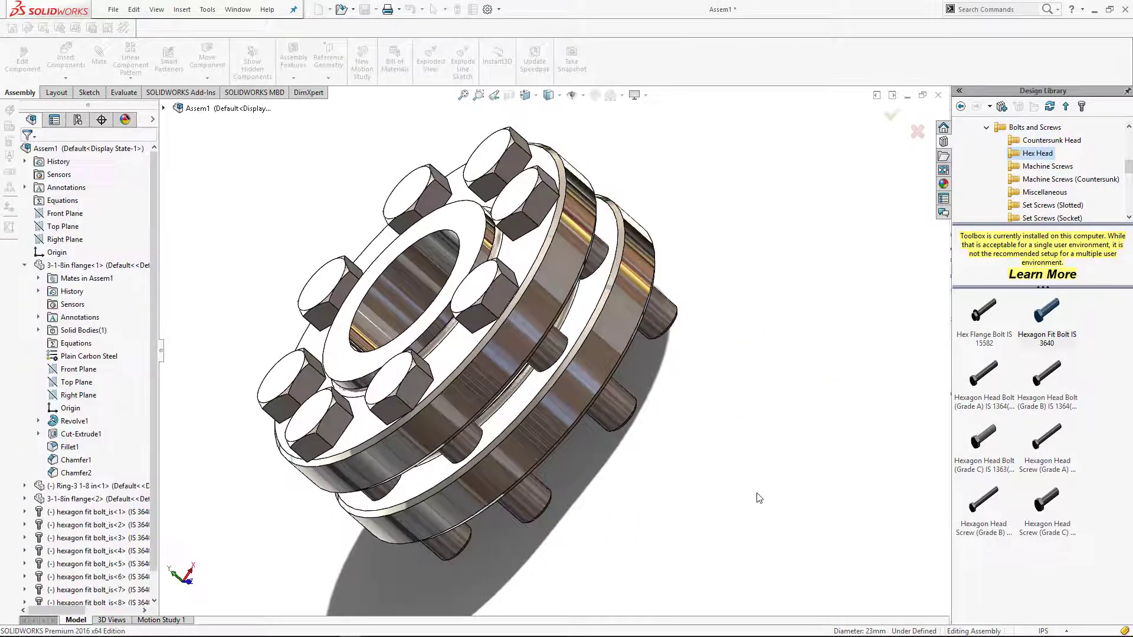
middle_drag(758, 497, 802, 454)
key(ctrl+7)
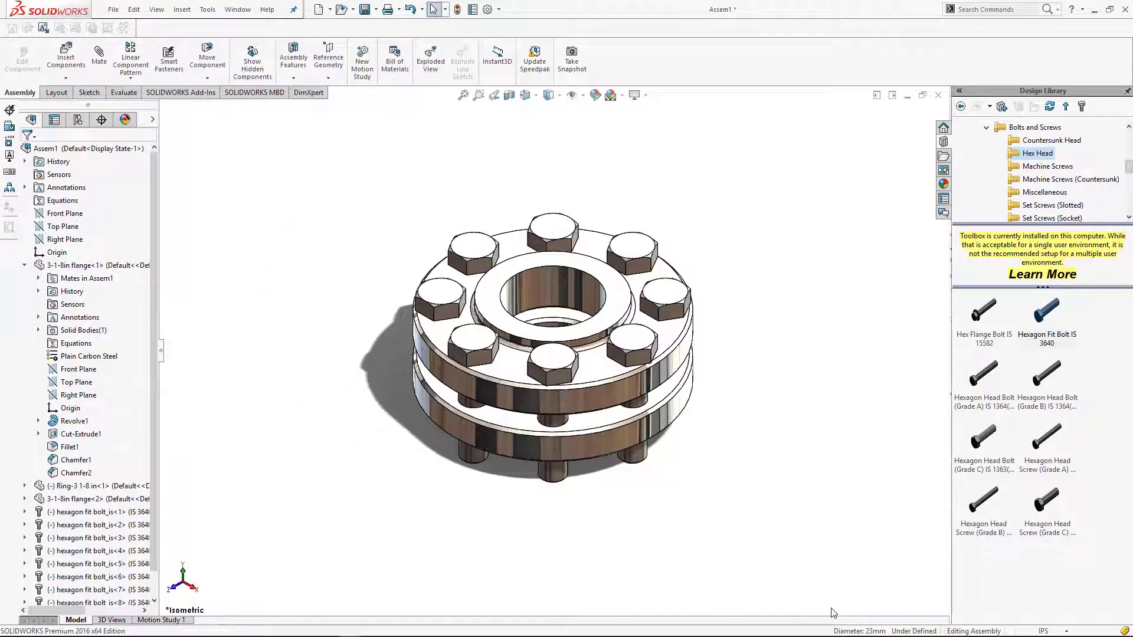
Step: Start editing the second flange in context, saving the assembly as Api Flange assembly
middle_drag(622, 407, 678, 295)
click(552, 278)
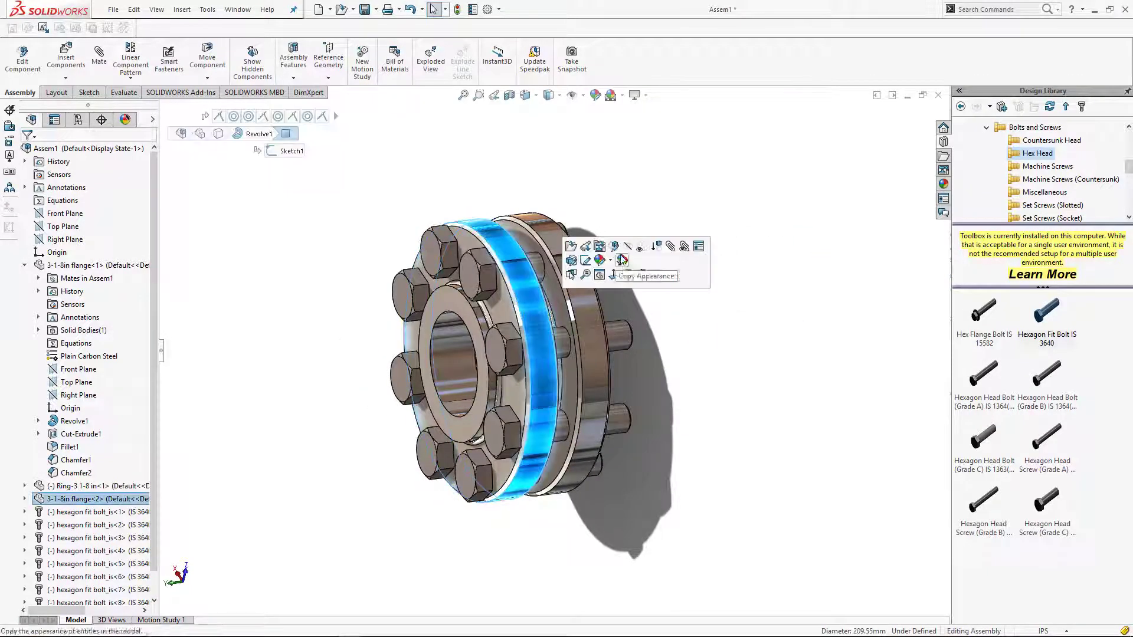
click(614, 246)
click(573, 335)
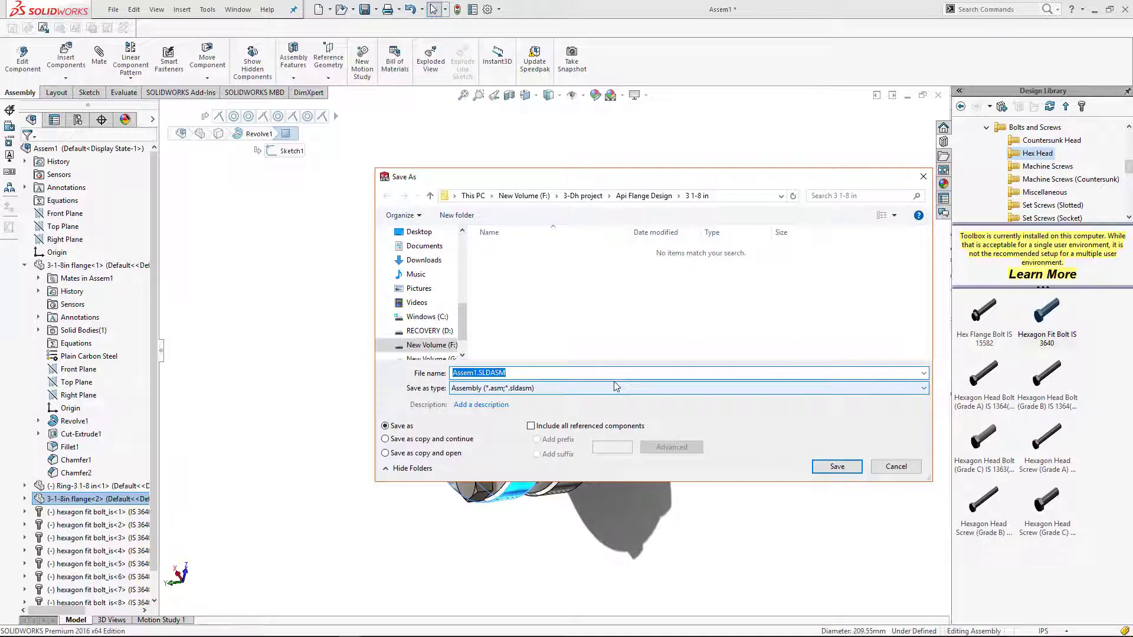
text(Api Flange asse)
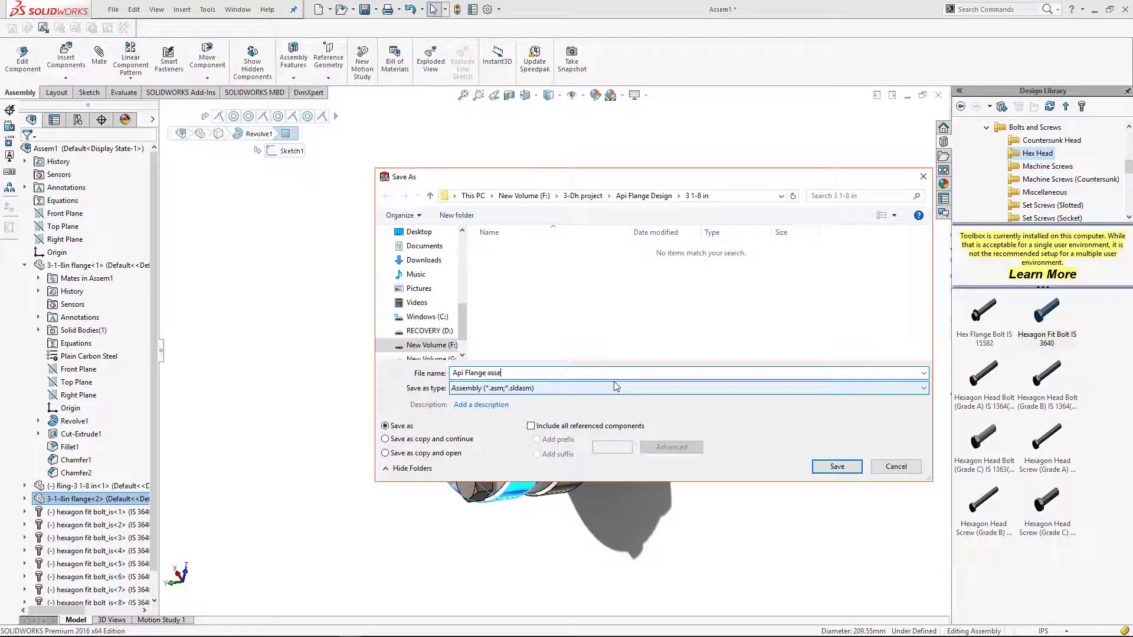
text(mbly)
key(Return)
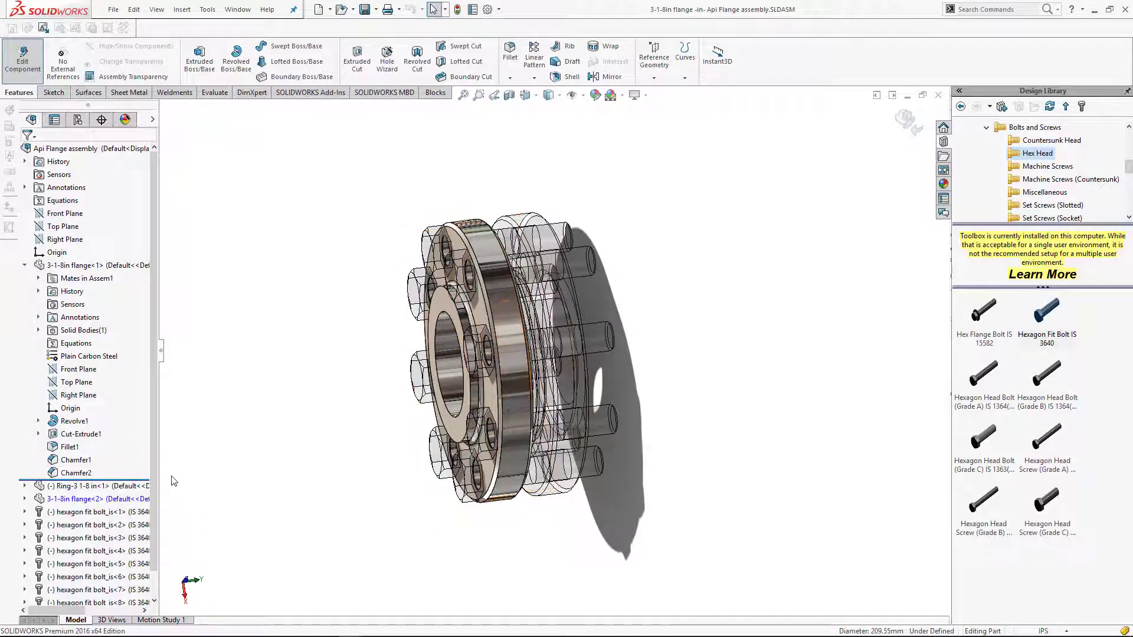
Step: Open the profile sketch of the second flange's revolve feature for editing
scroll(174, 481, down, 3)
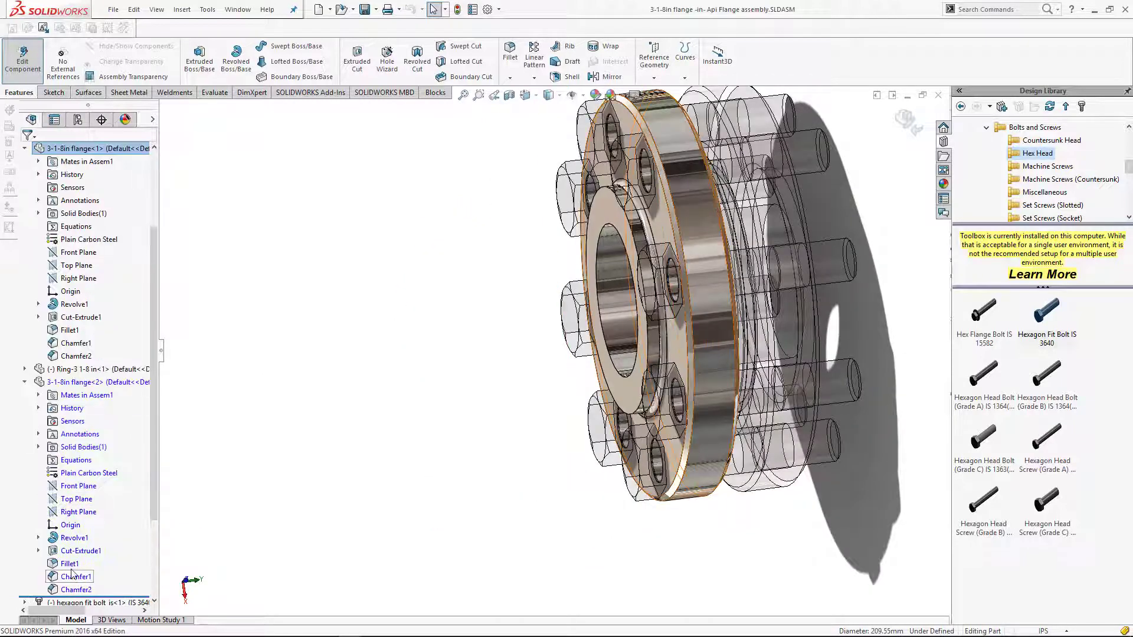
click(39, 537)
click(92, 552)
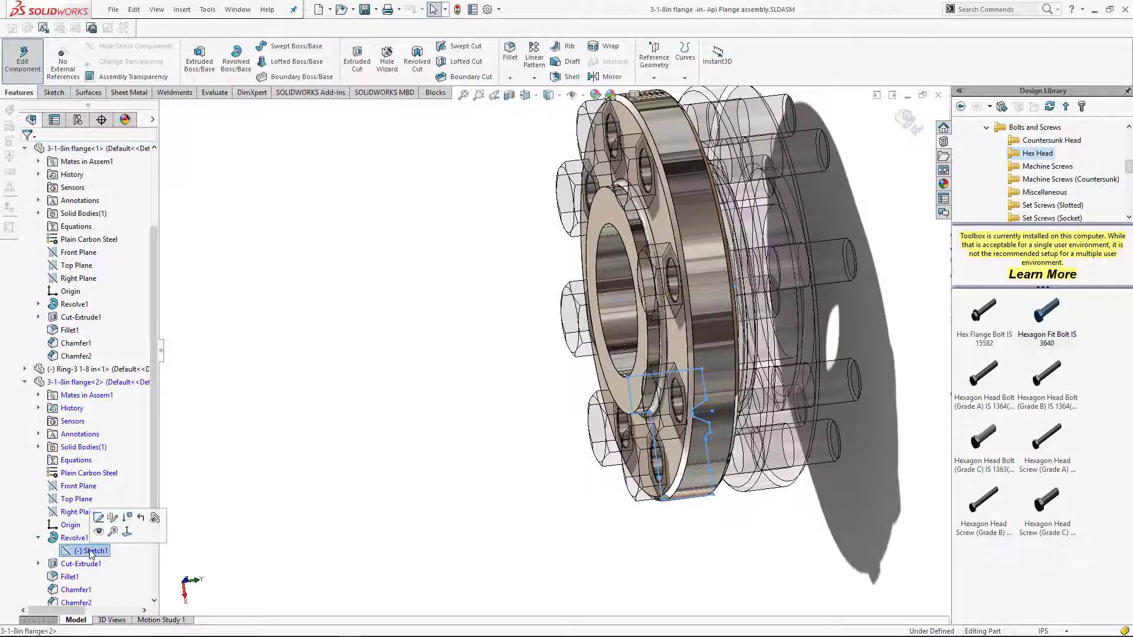
click(99, 519)
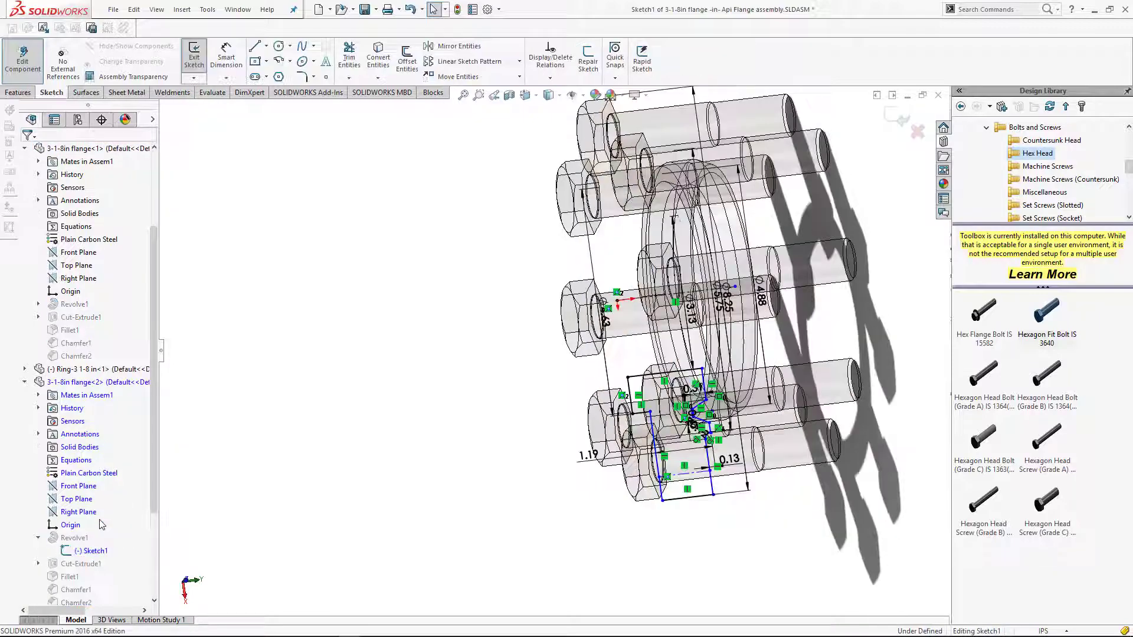
Step: Examine the hub and bore lines of the flange profile sketch, viewing it normal to the sketch plane
middle_drag(742, 479, 622, 378)
scroll(621, 378, down, 5)
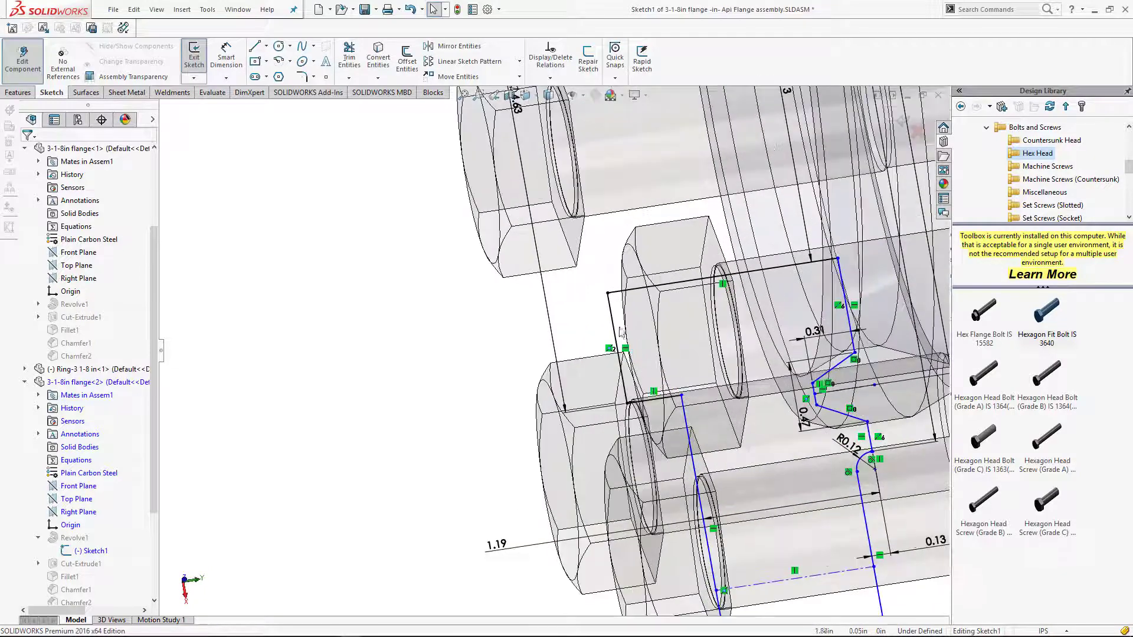
click(614, 326)
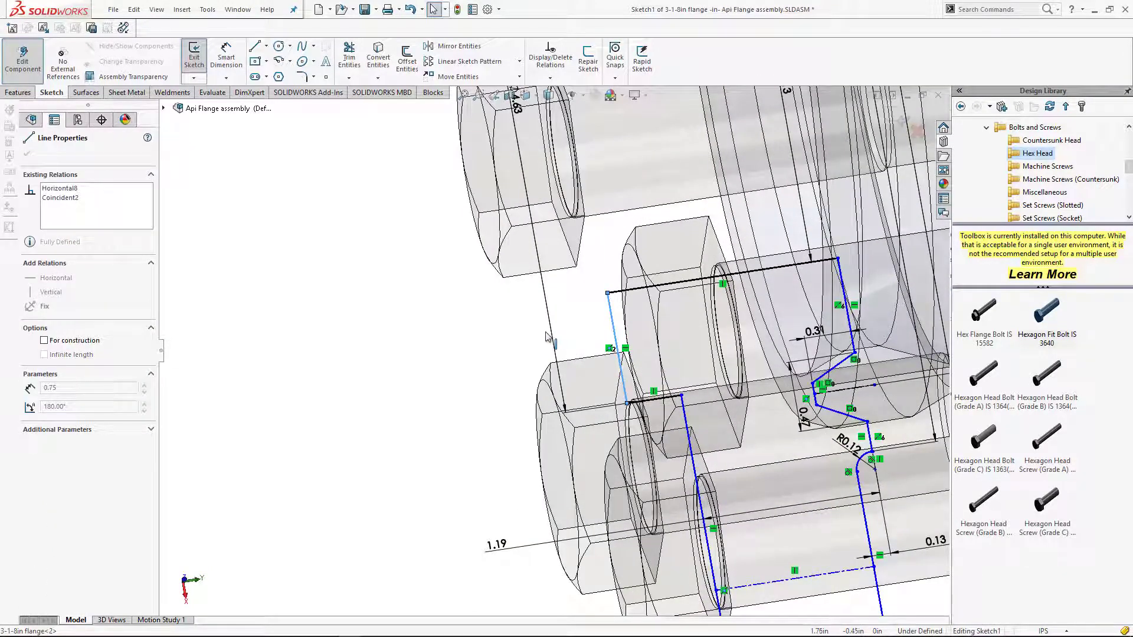
scroll(514, 372, up, 4)
key(Escape)
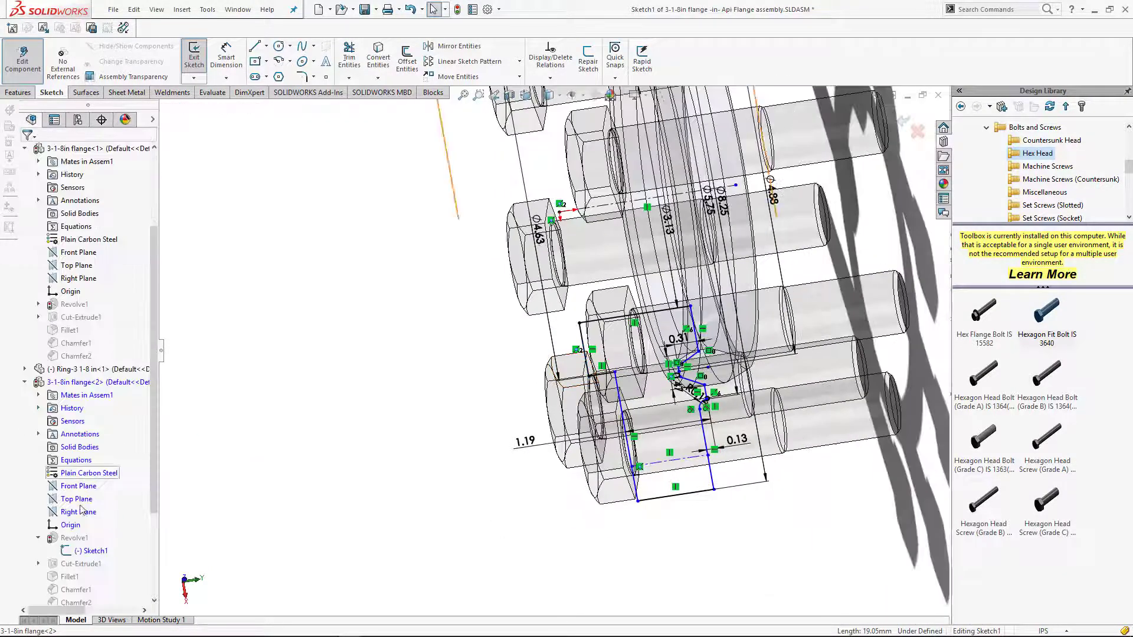
click(89, 550)
click(109, 541)
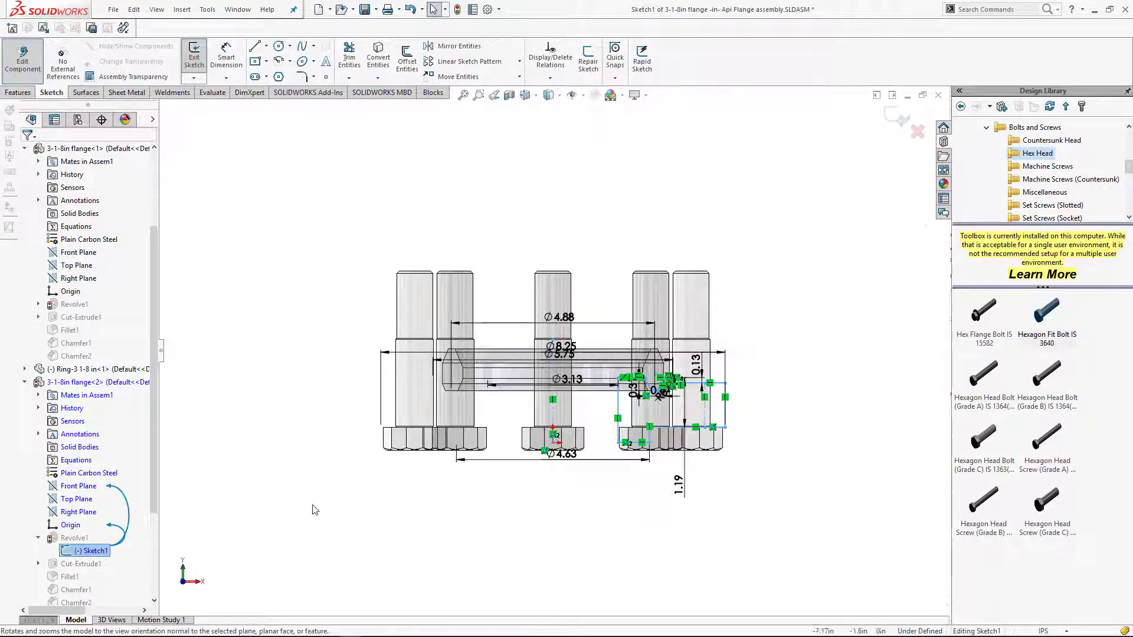
scroll(767, 445, down, 2)
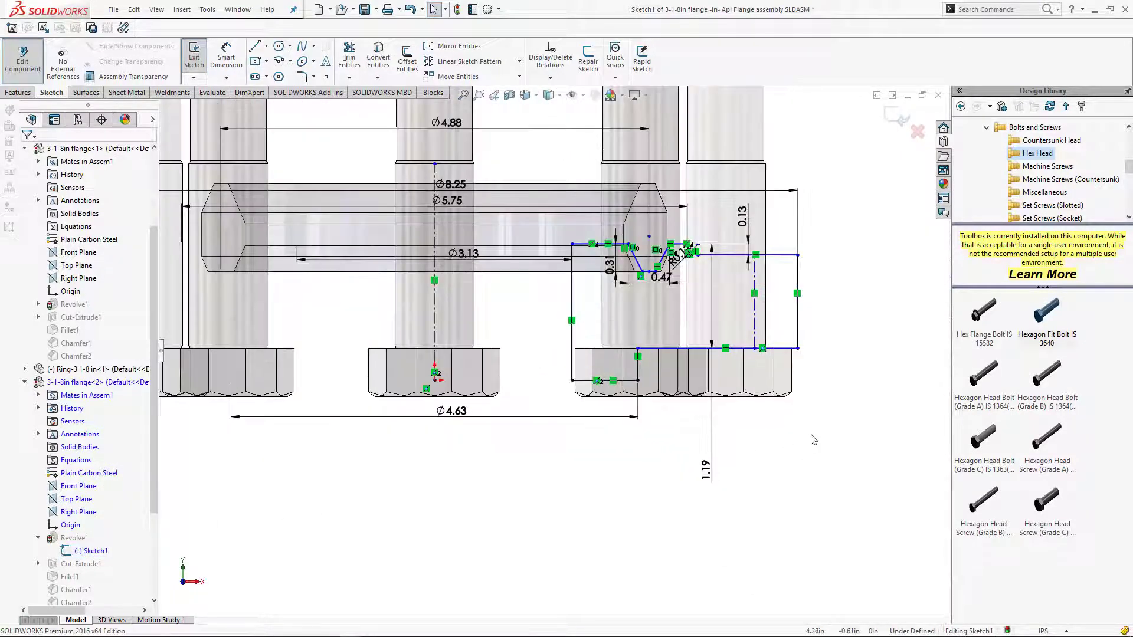
click(572, 369)
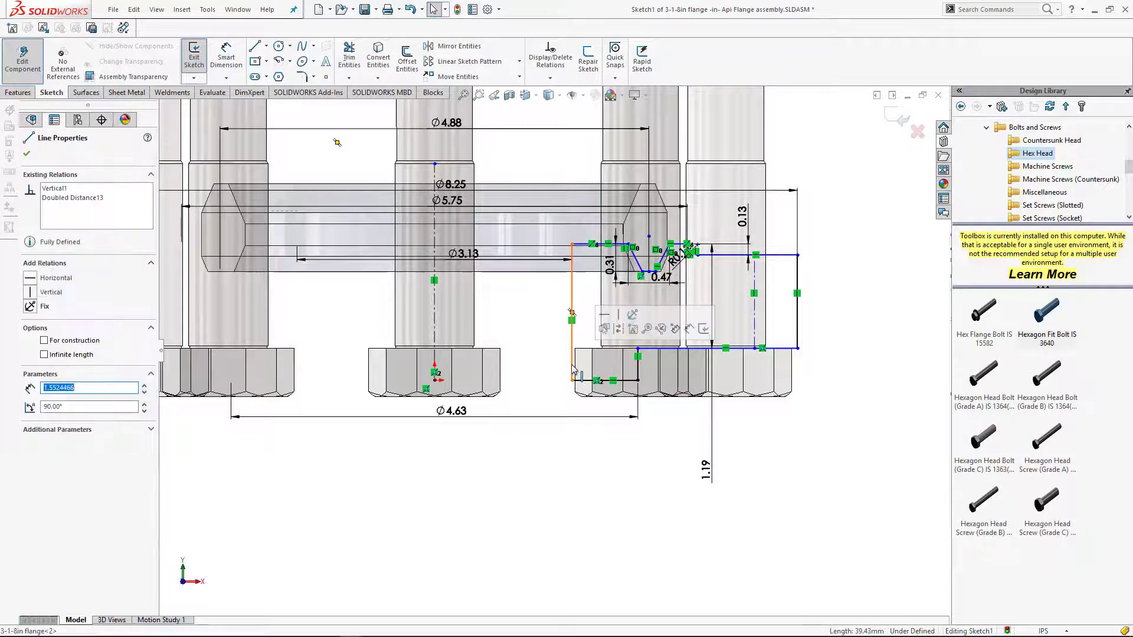
scroll(575, 370, down, 2)
scroll(602, 476, up, 2)
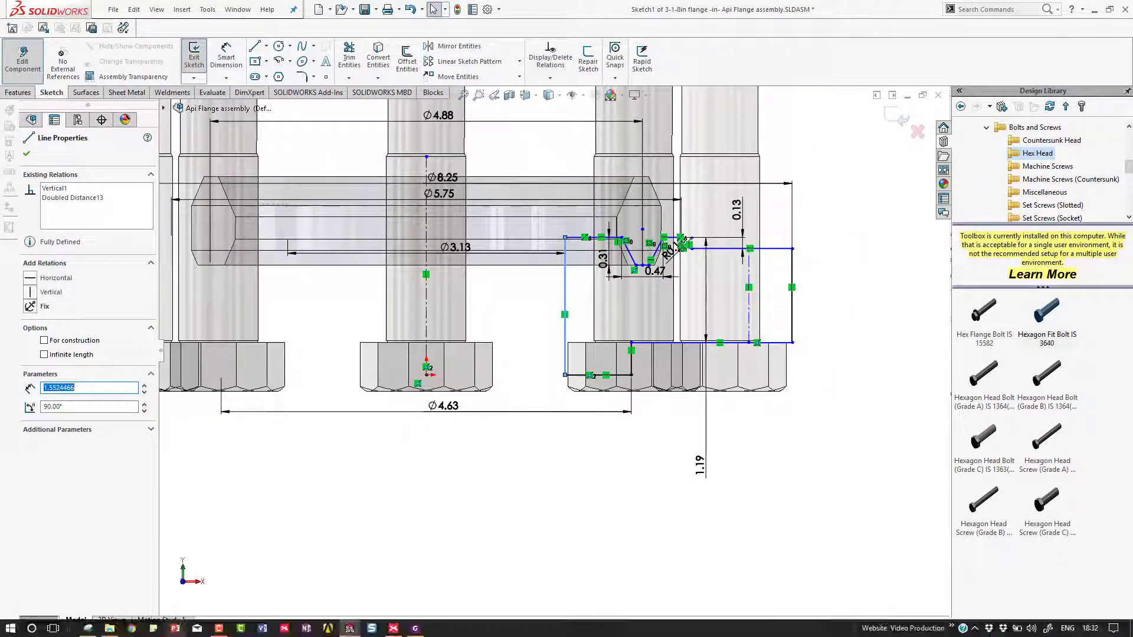
click(221, 629)
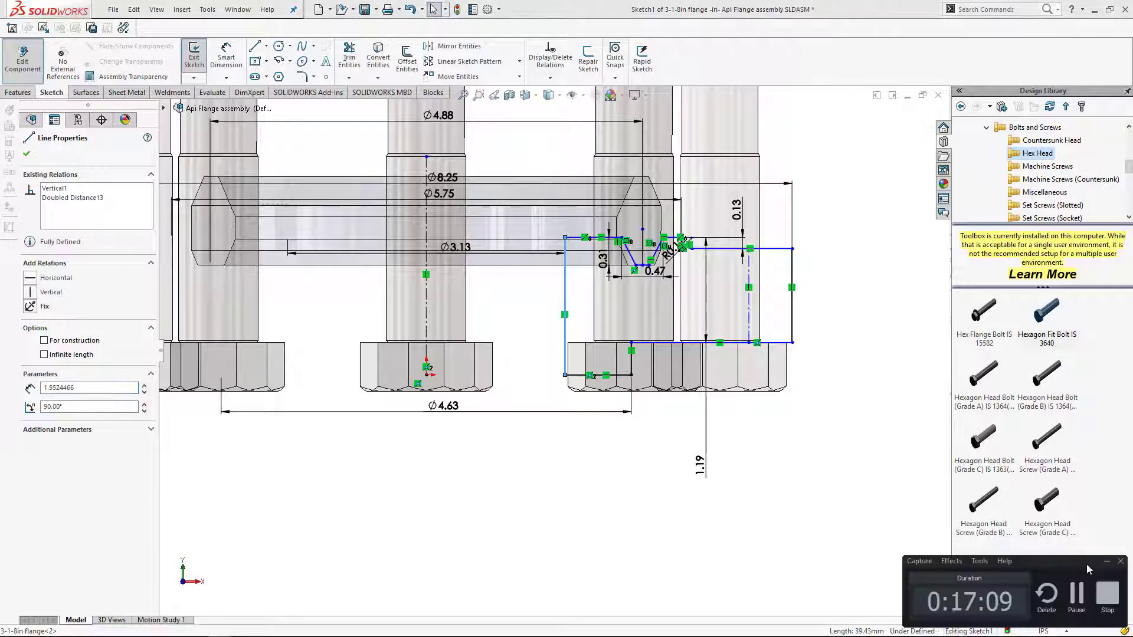
click(1078, 595)
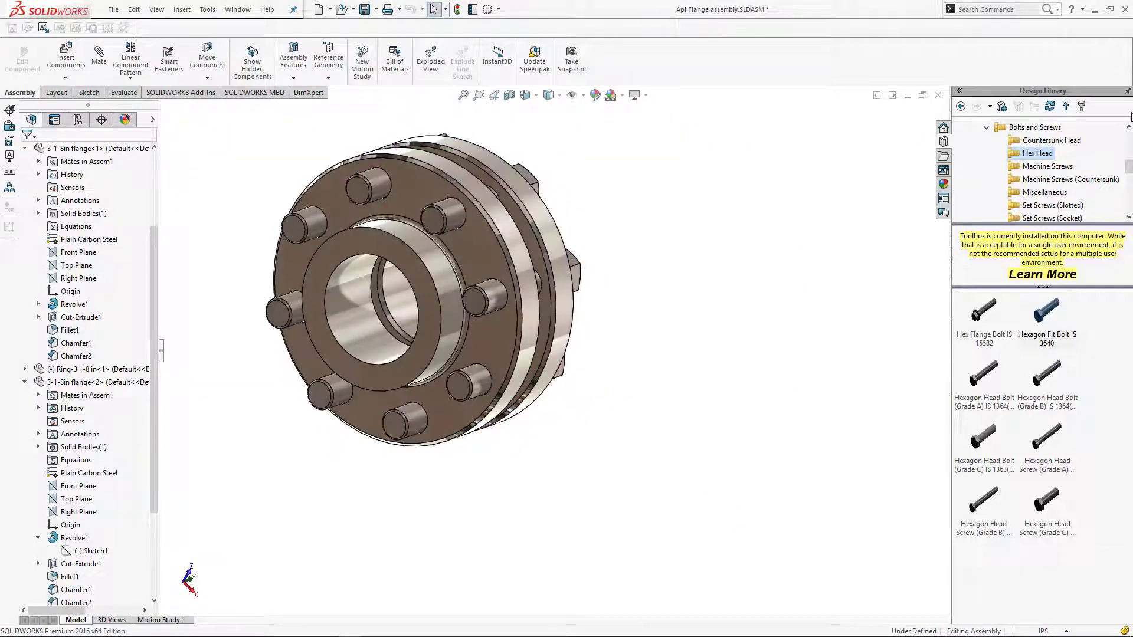
click(1044, 167)
click(1047, 140)
click(1032, 128)
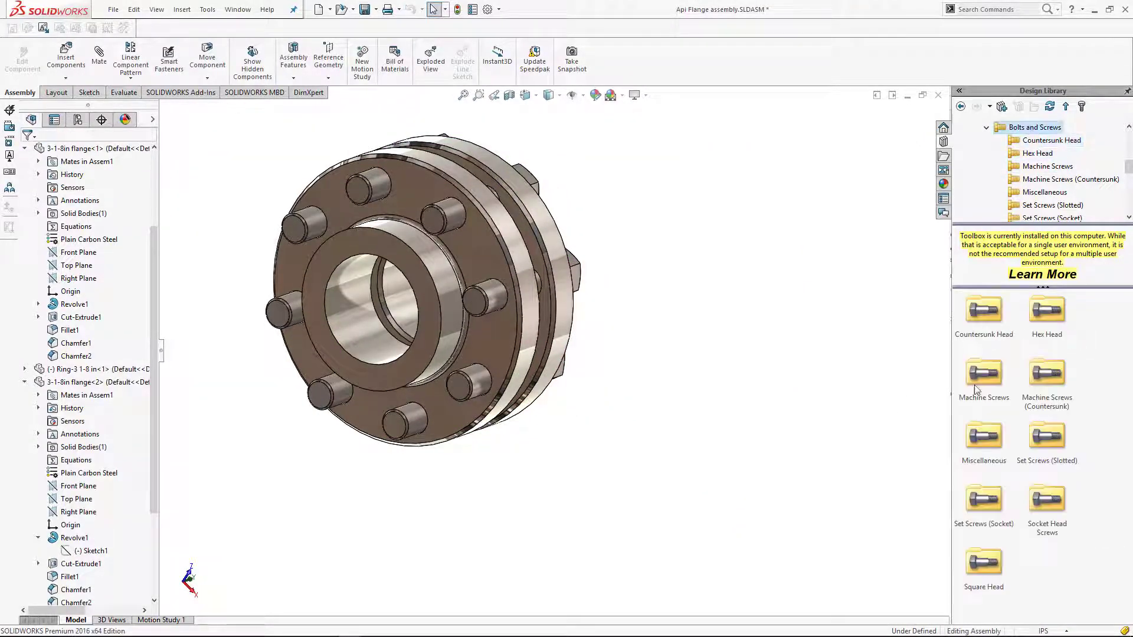
click(1036, 153)
scroll(1017, 157, up, 2)
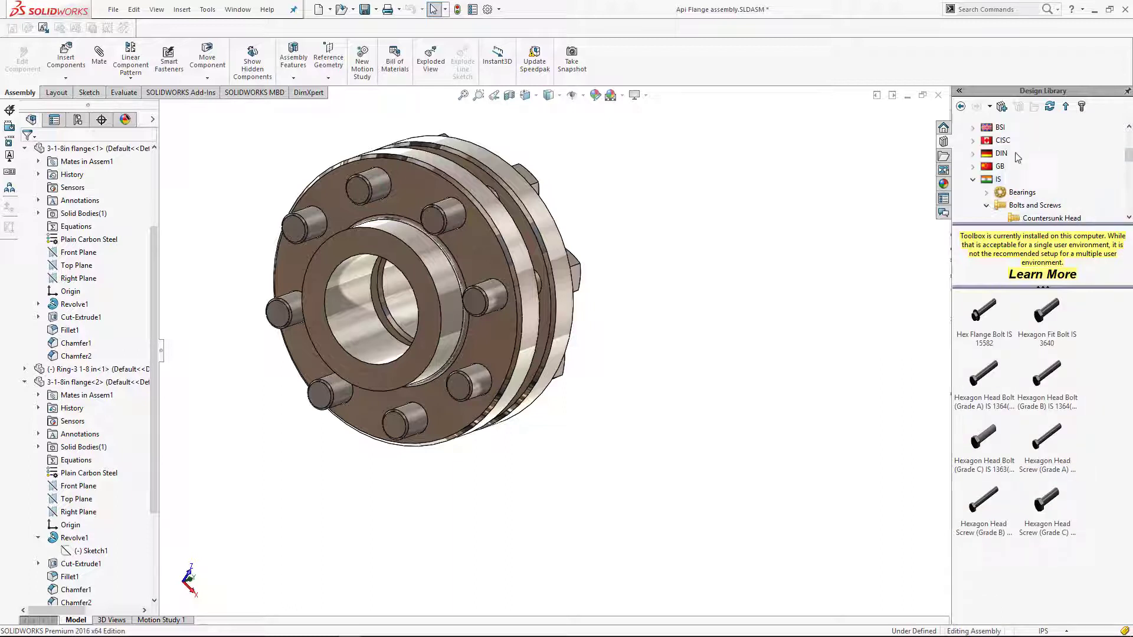
Step: Open the Hex Nuts category under Nuts in the IS standard of the Toolbox
click(986, 206)
scroll(1015, 153, down, 2)
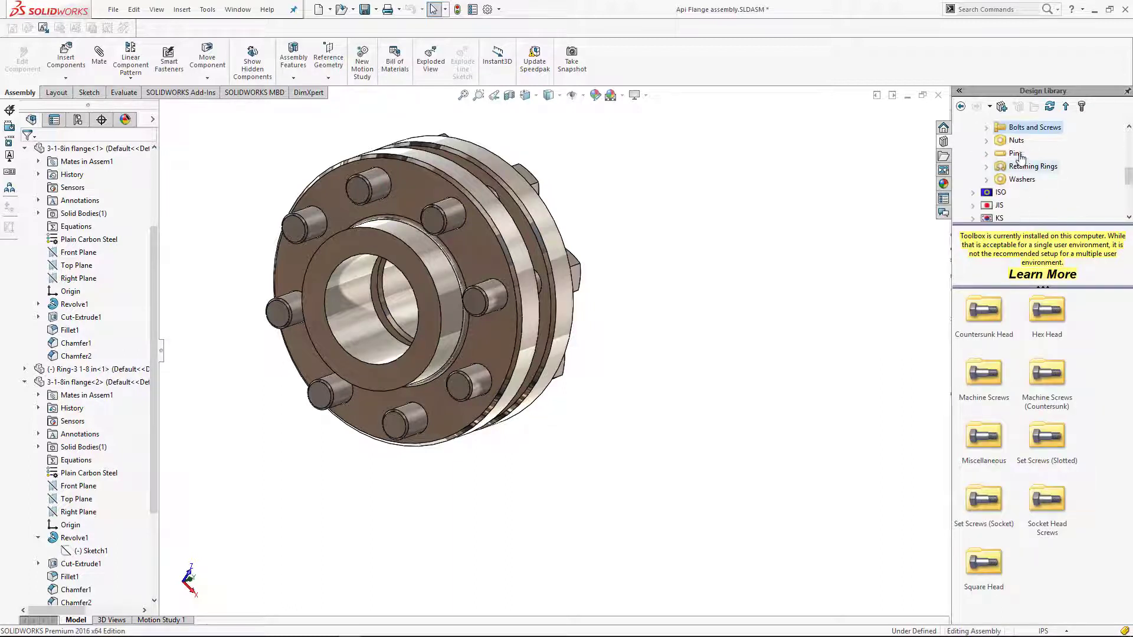
click(1016, 142)
double_click(1016, 142)
click(1056, 314)
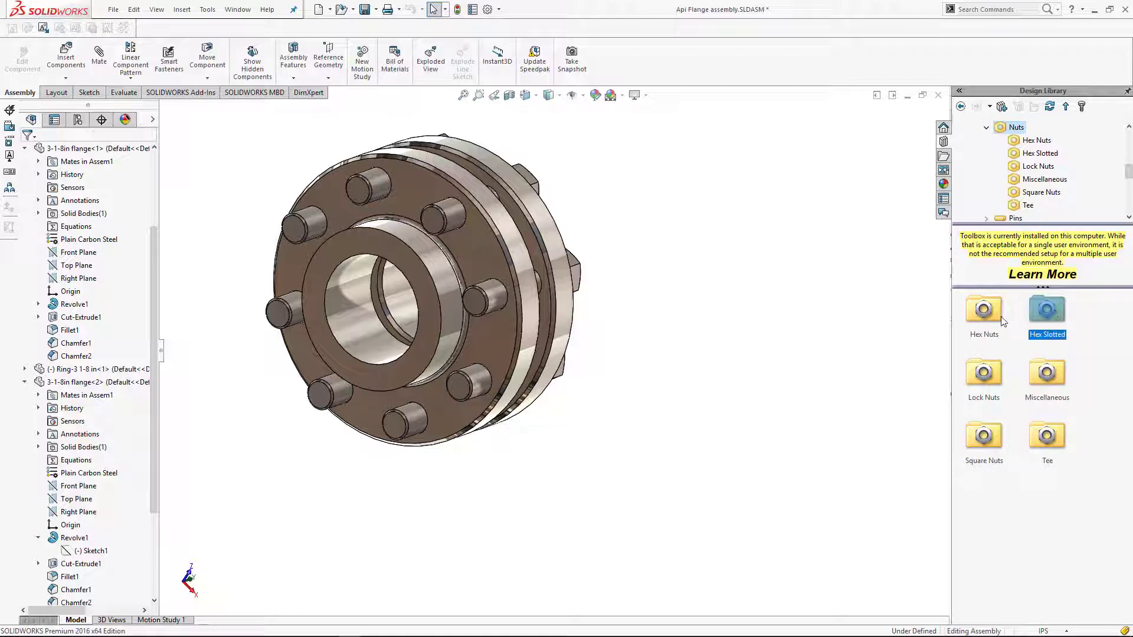
double_click(1001, 320)
Step: Try to place a Hexagon Nut Style 1 IS 1364 (Part3) on one of the protruding bolt ends
click(1050, 309)
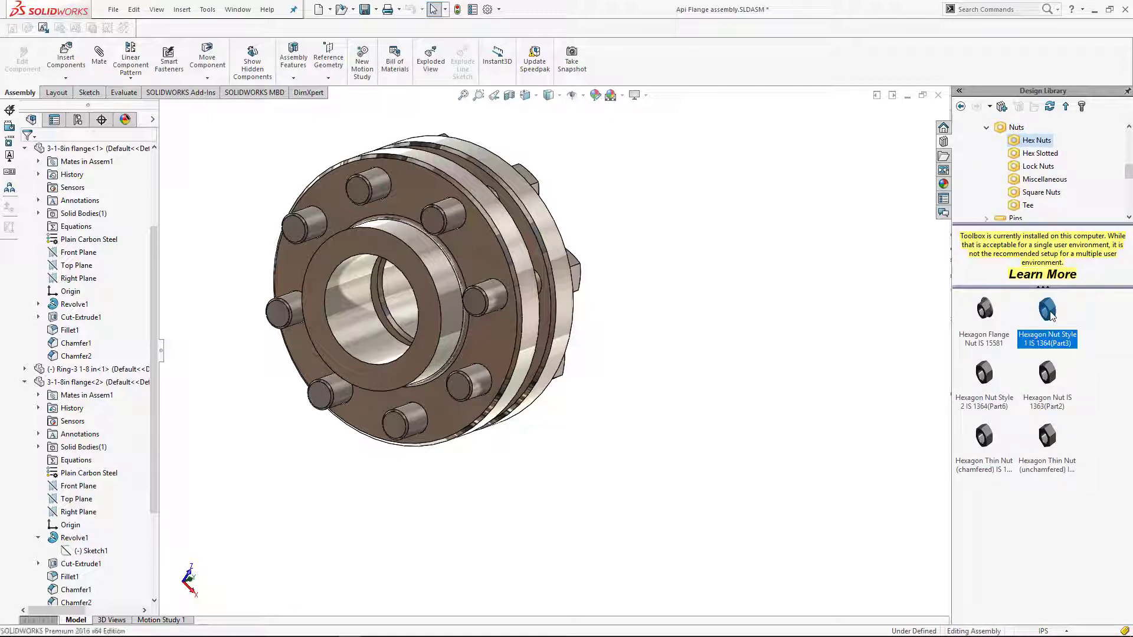
drag(1050, 313, 501, 303)
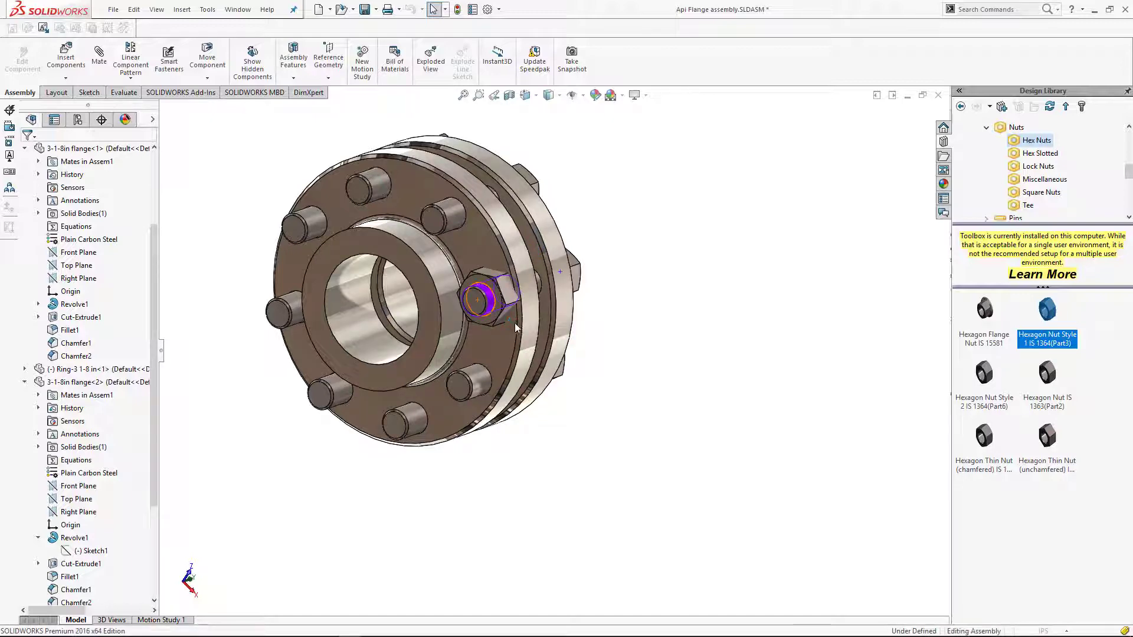
middle_drag(511, 330, 464, 334)
key(Return)
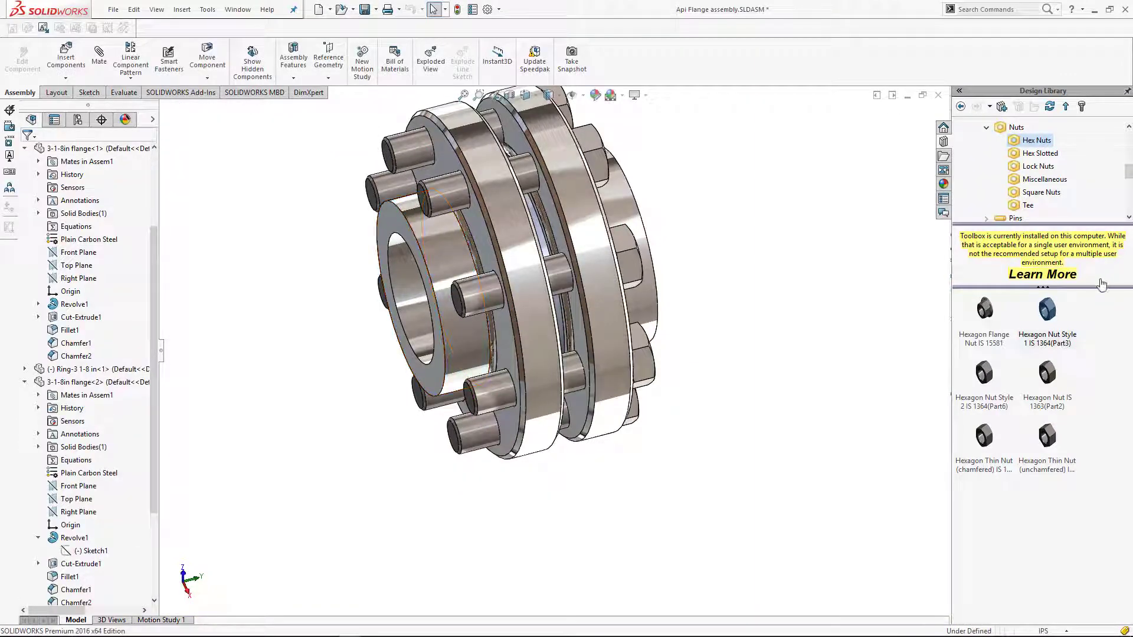
Step: Insert a Hexagon Nut Style 1 IS 1364 (Part3) of size M24 on a protruding bolt end
drag(1052, 311, 504, 292)
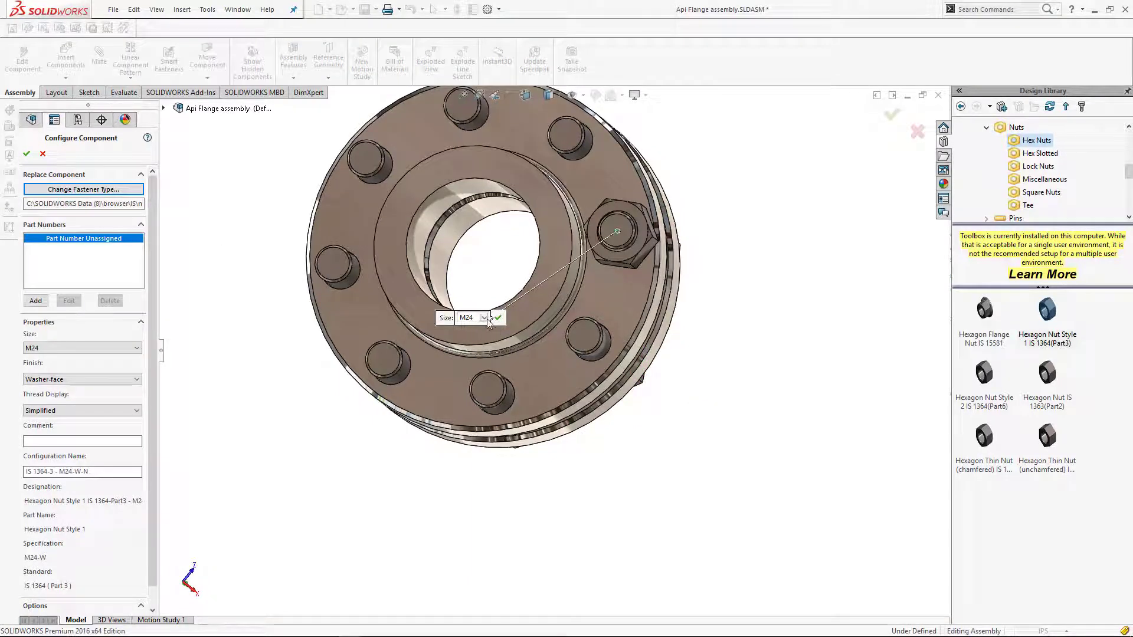
click(483, 318)
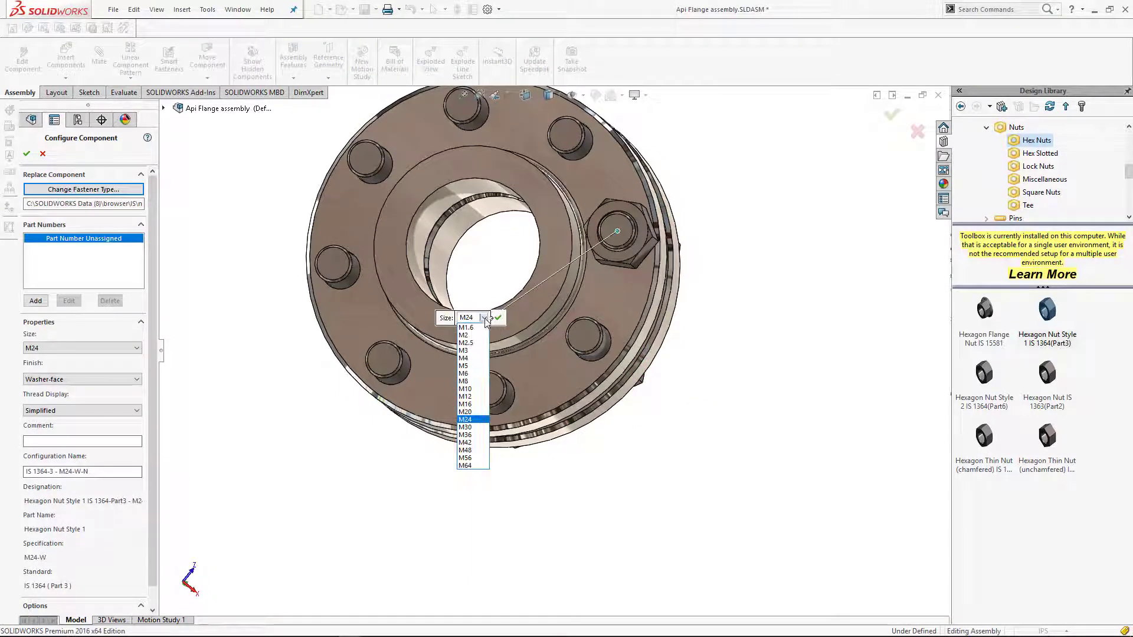
click(479, 420)
click(27, 153)
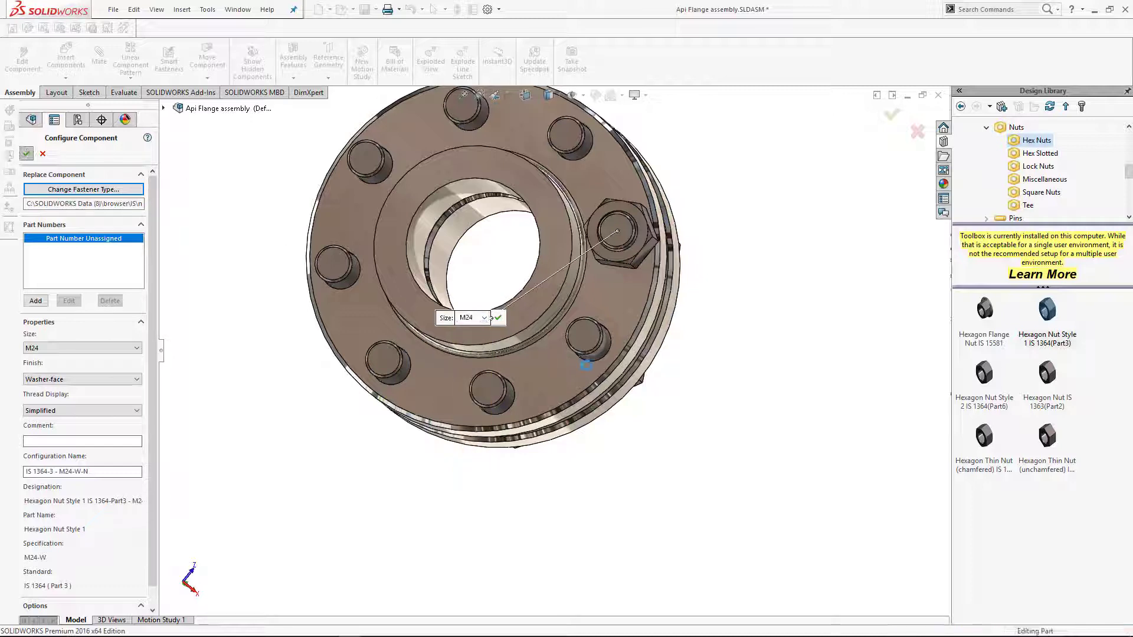